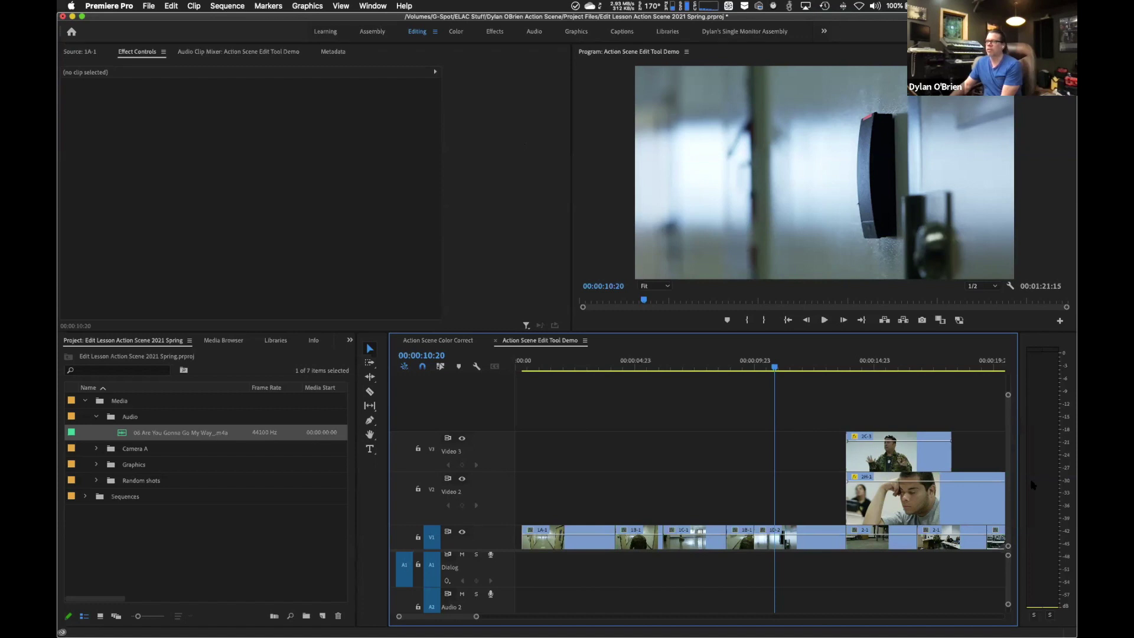
- Play the opening hallway shots of the Action Scene Edit Tool Demo sequence from near the start
drag(774, 368, 560, 364)
key(space)
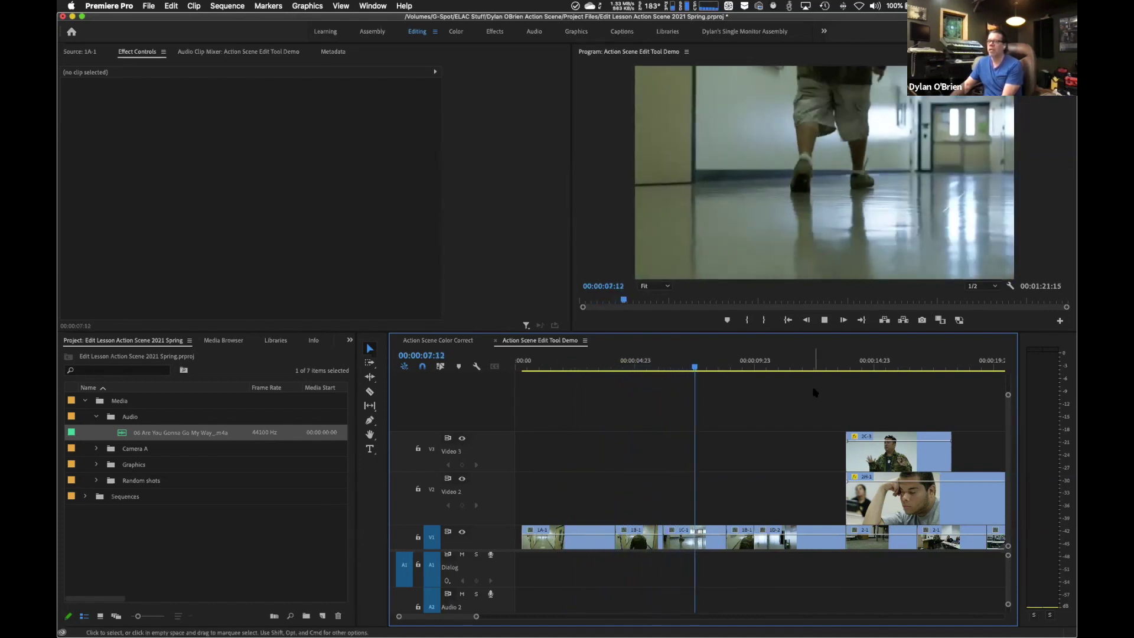
key(space)
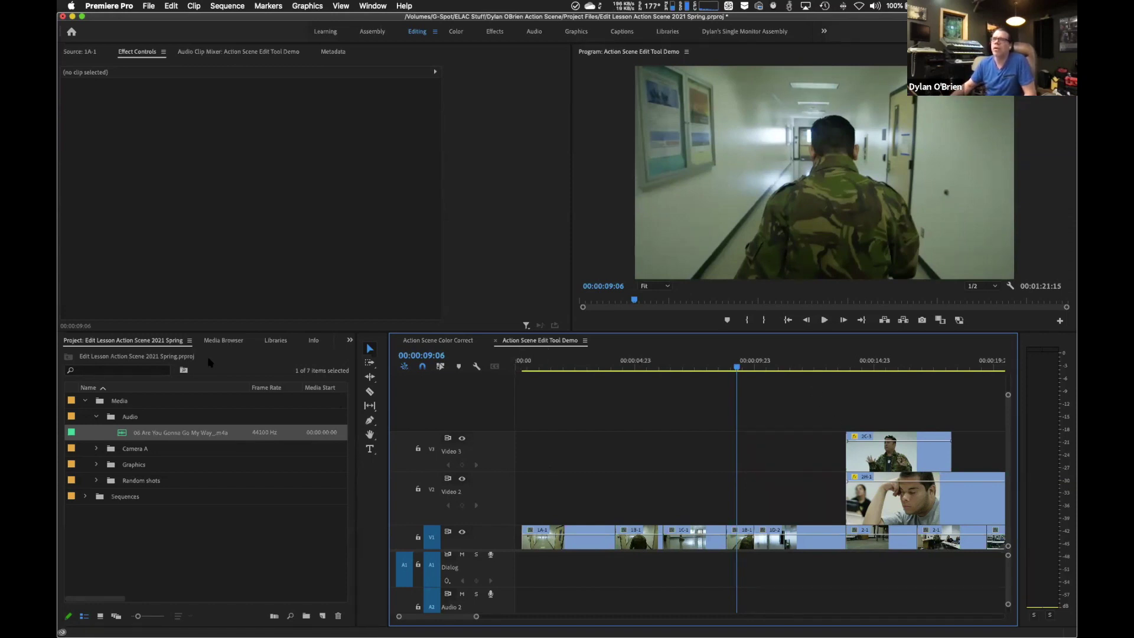
- Show the available effects and expand the Video Transitions category
click(350, 341)
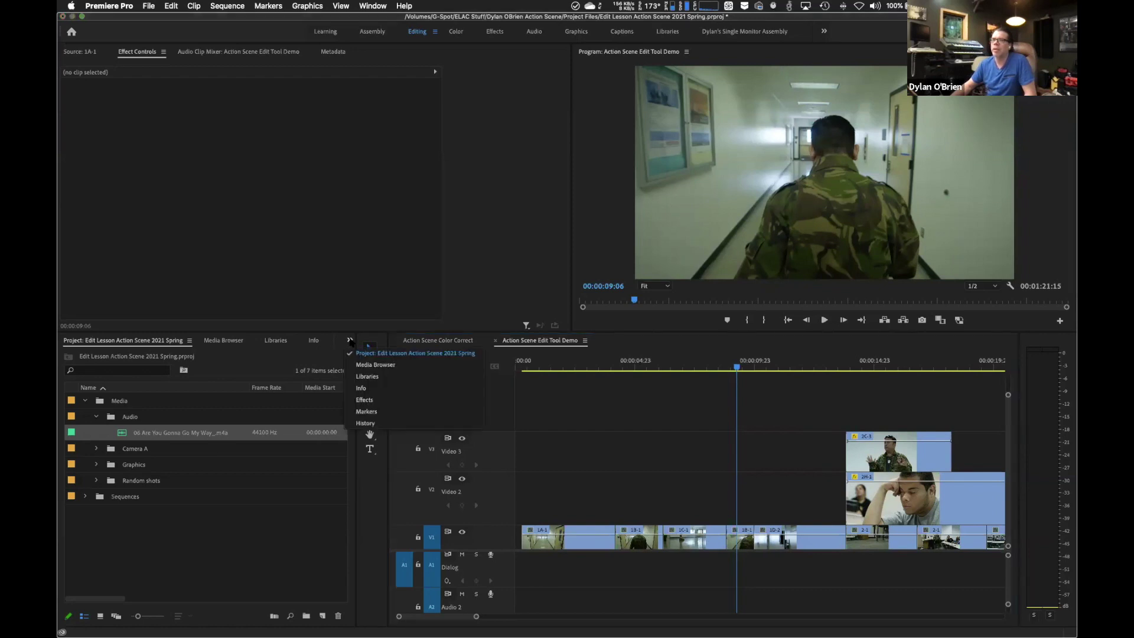
click(364, 400)
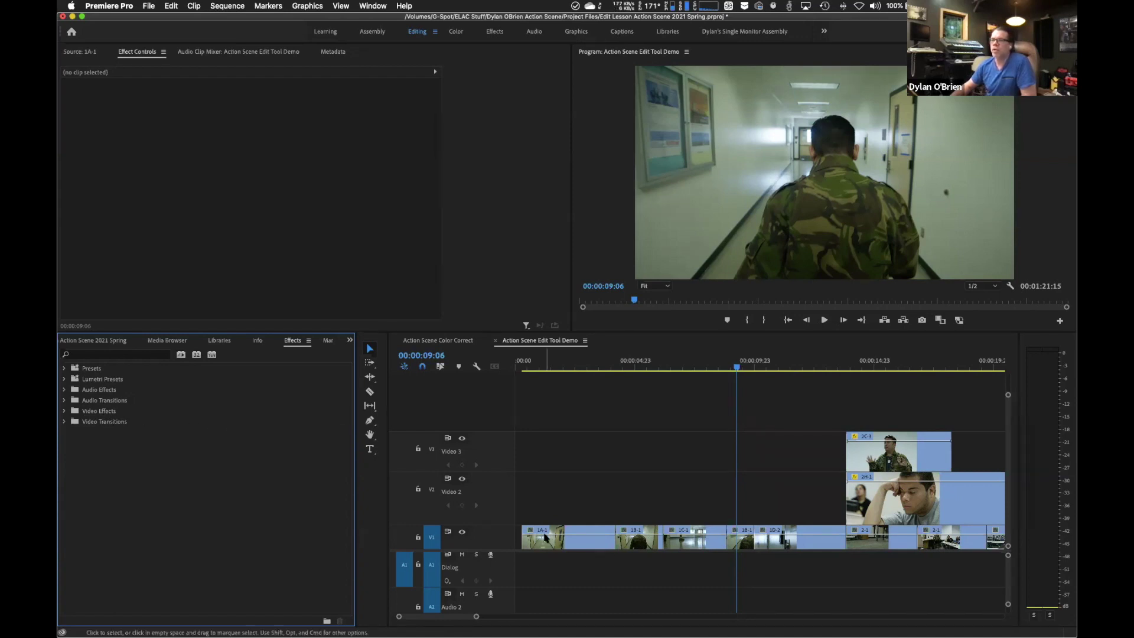
drag(735, 364, 674, 361)
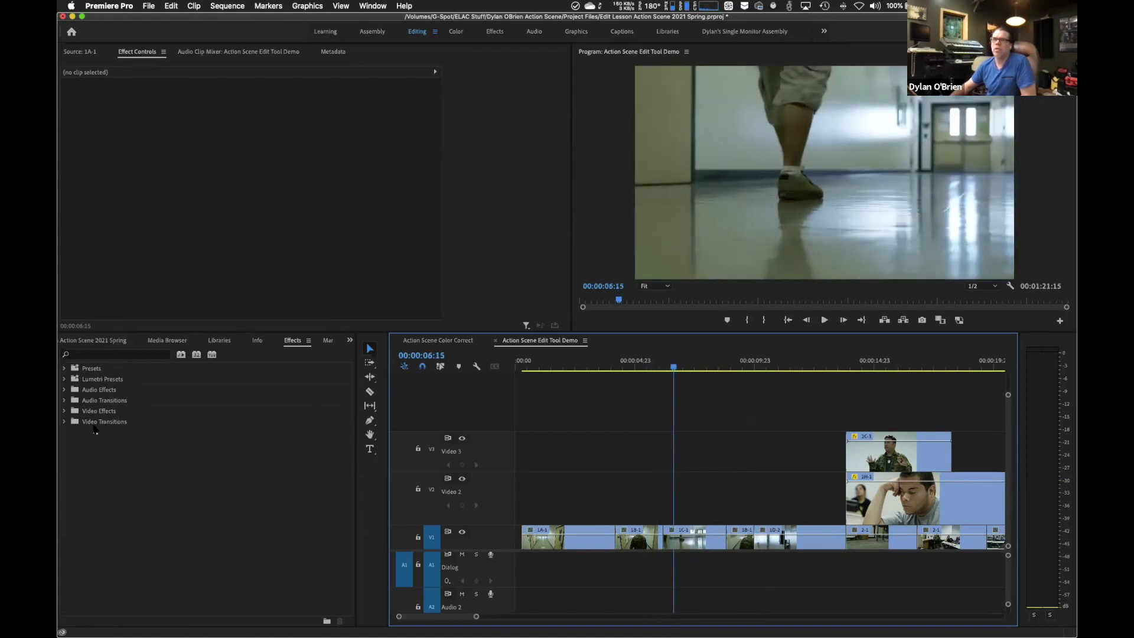
click(65, 422)
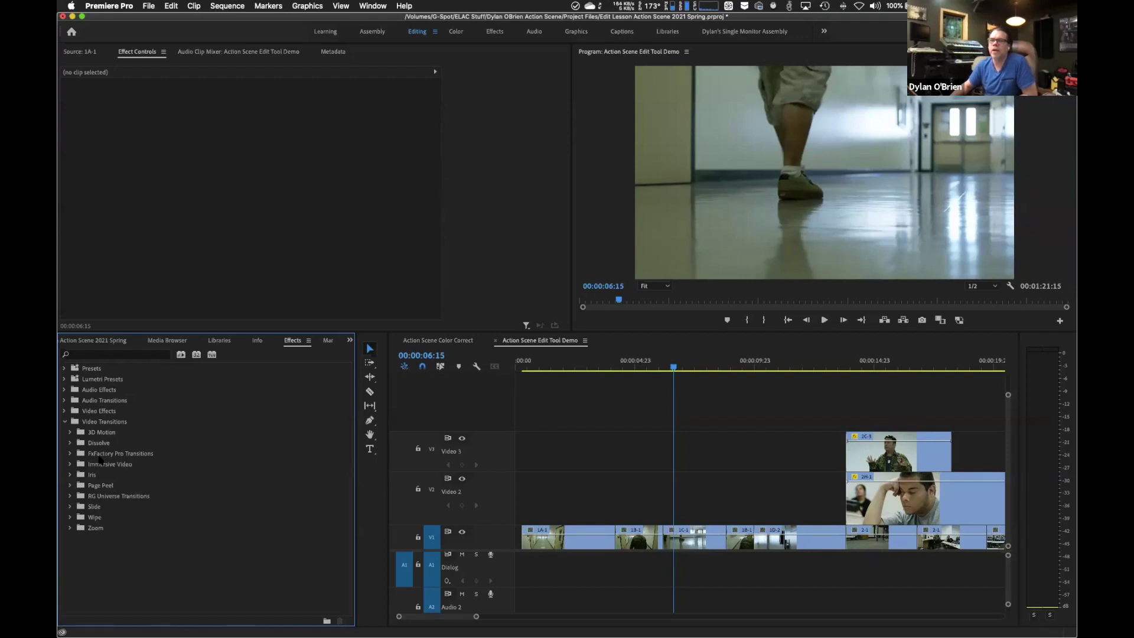
- Look through the FxFactory Pro and RG Universe transition sets, collapsing each one again
click(70, 452)
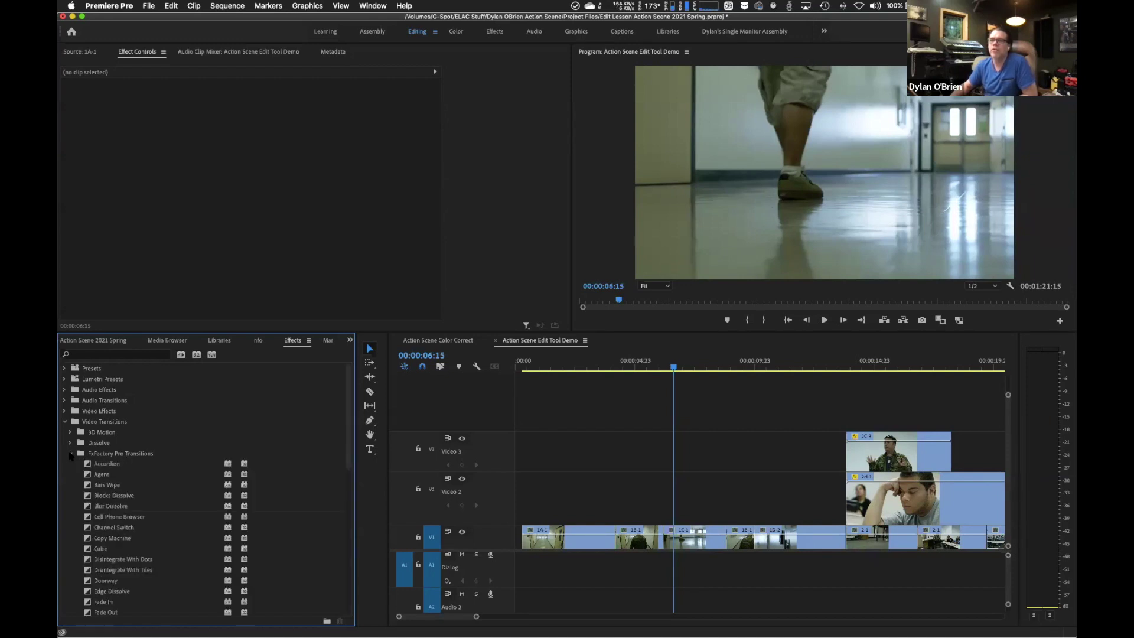
scroll(193, 499, down, 3)
scroll(193, 499, up, 3)
click(70, 453)
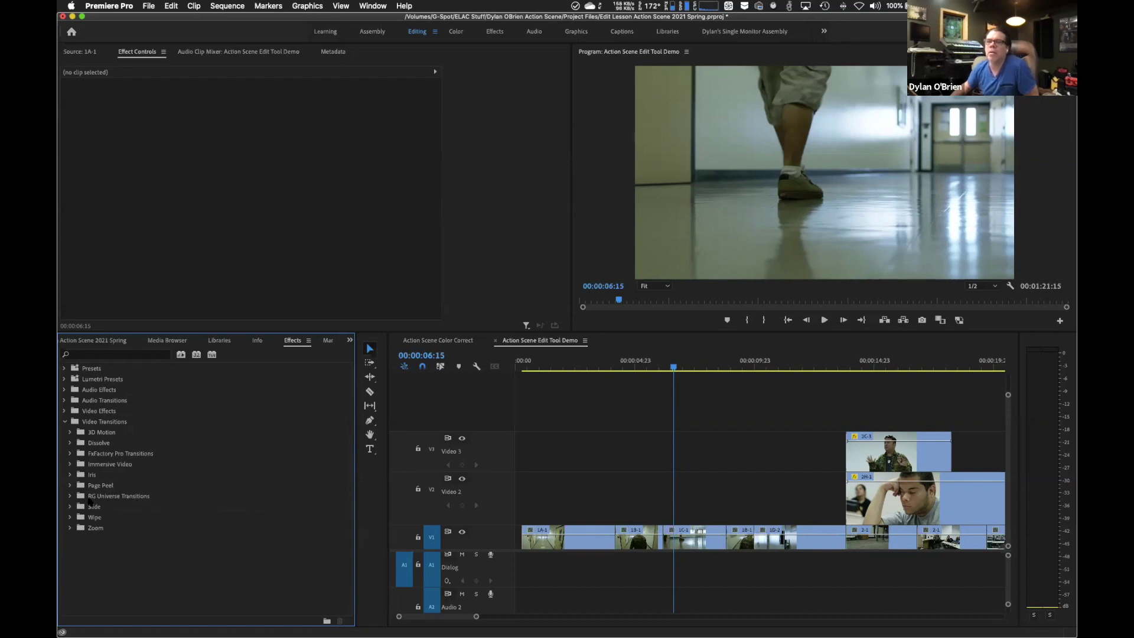
click(70, 496)
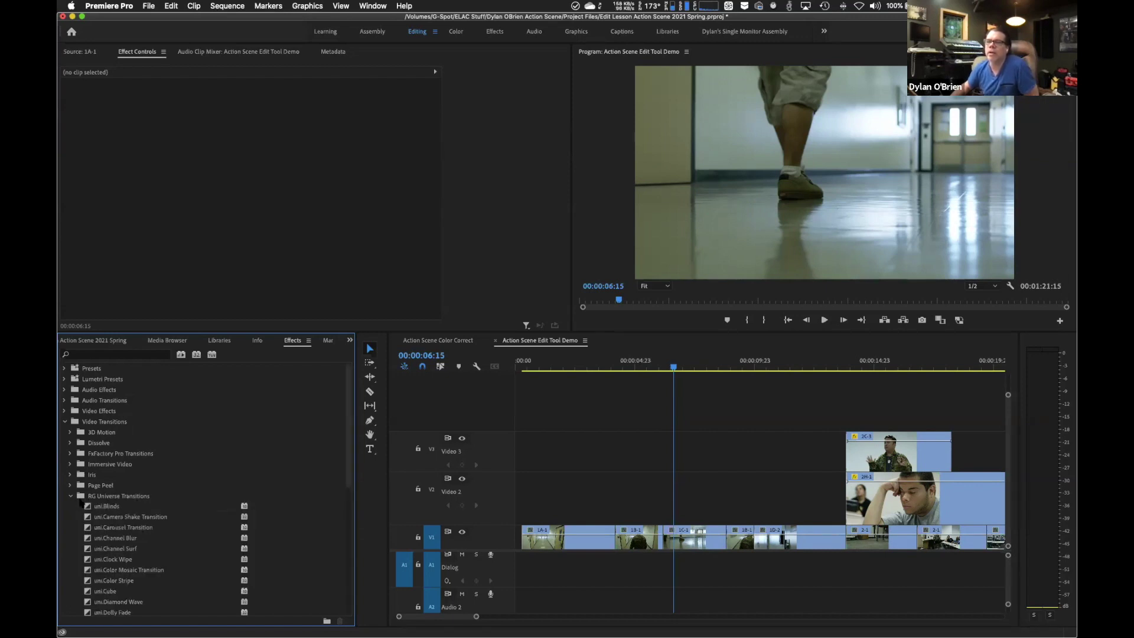
click(70, 497)
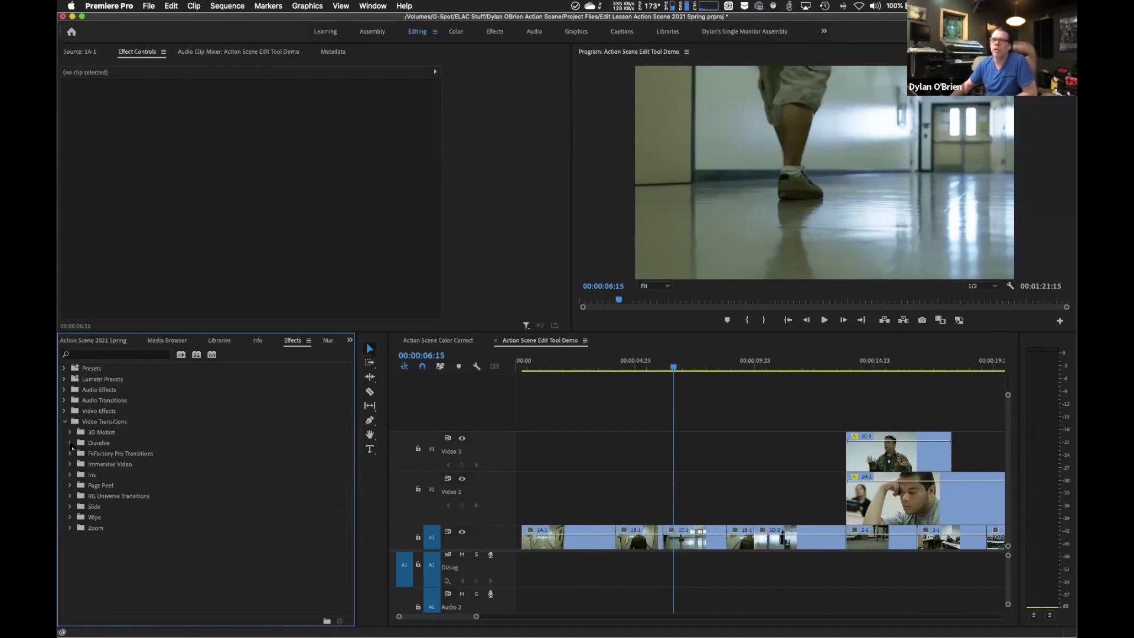
- Expand the Dissolve transitions and select Cross Dissolve
click(71, 443)
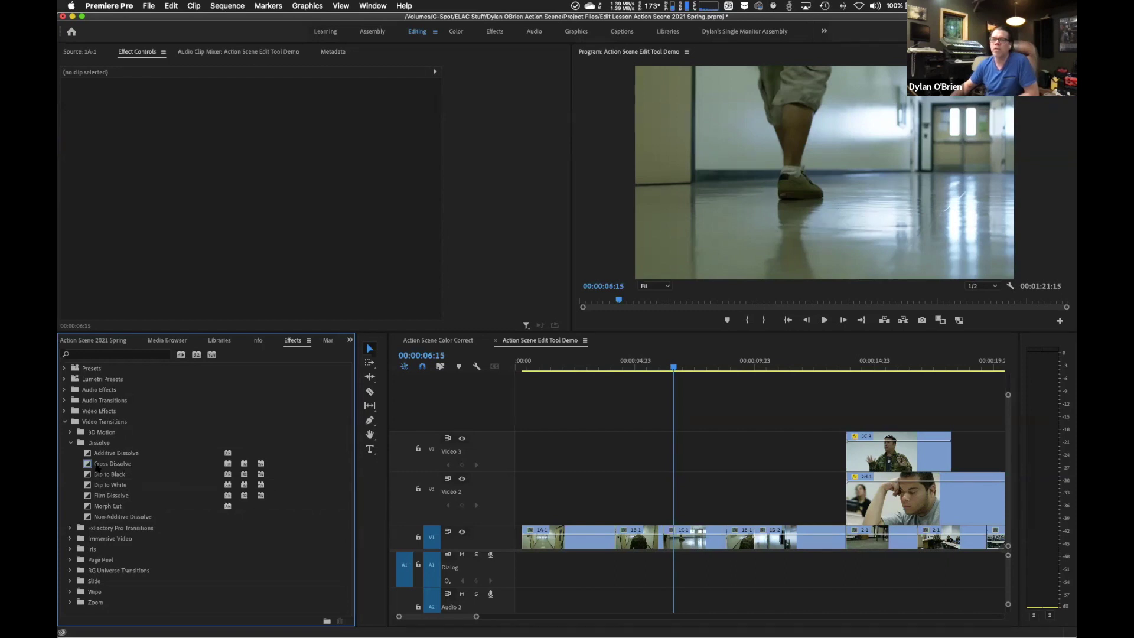
click(98, 466)
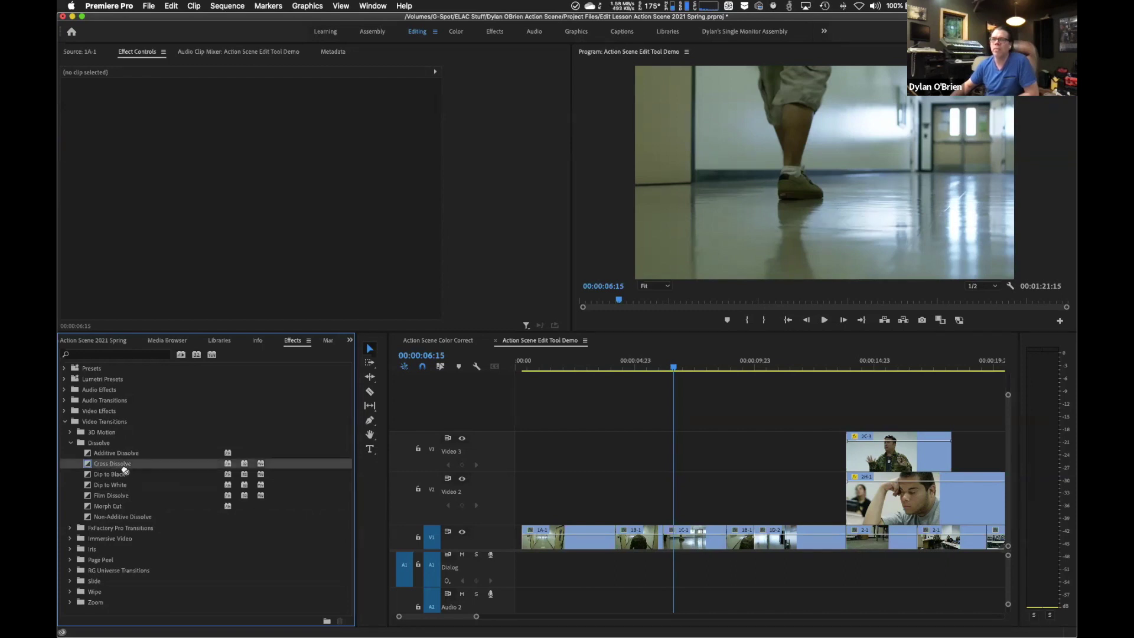
drag(125, 471, 173, 463)
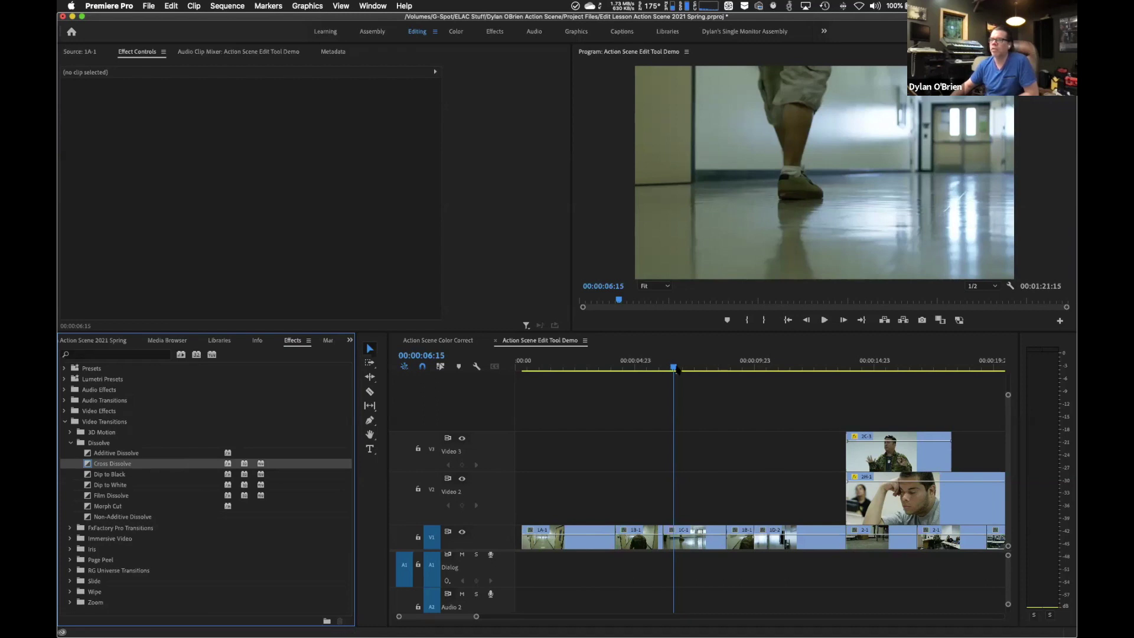
- Move the playhead to the cut between clips 1B-1 and 1C-1 and increase the height of the video tracks
drag(676, 369, 668, 367)
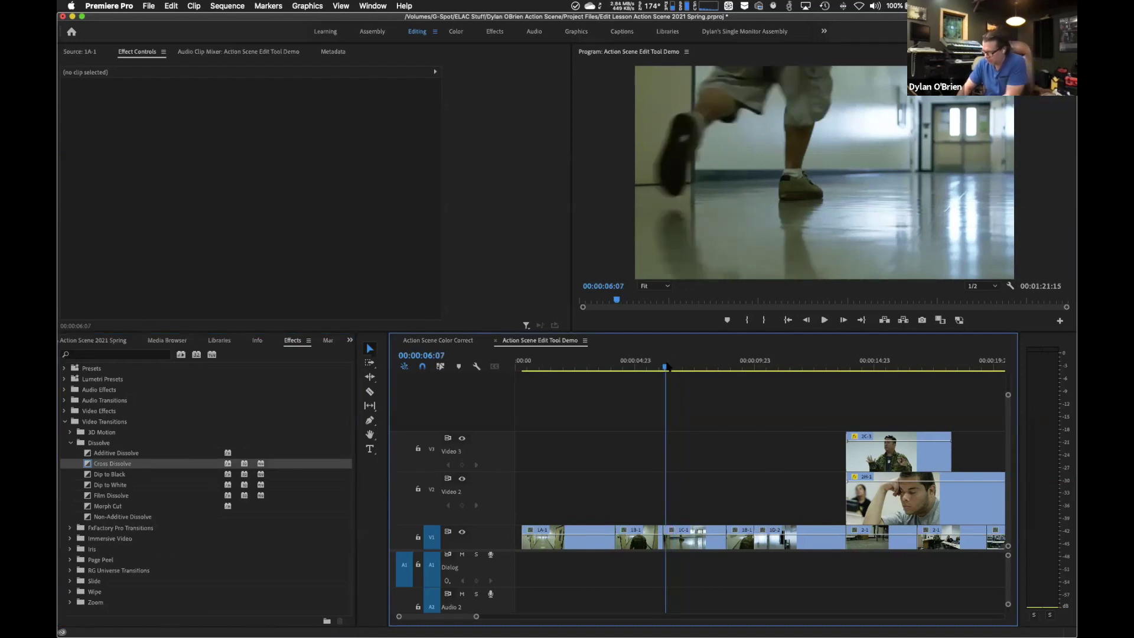
key(super+equal)
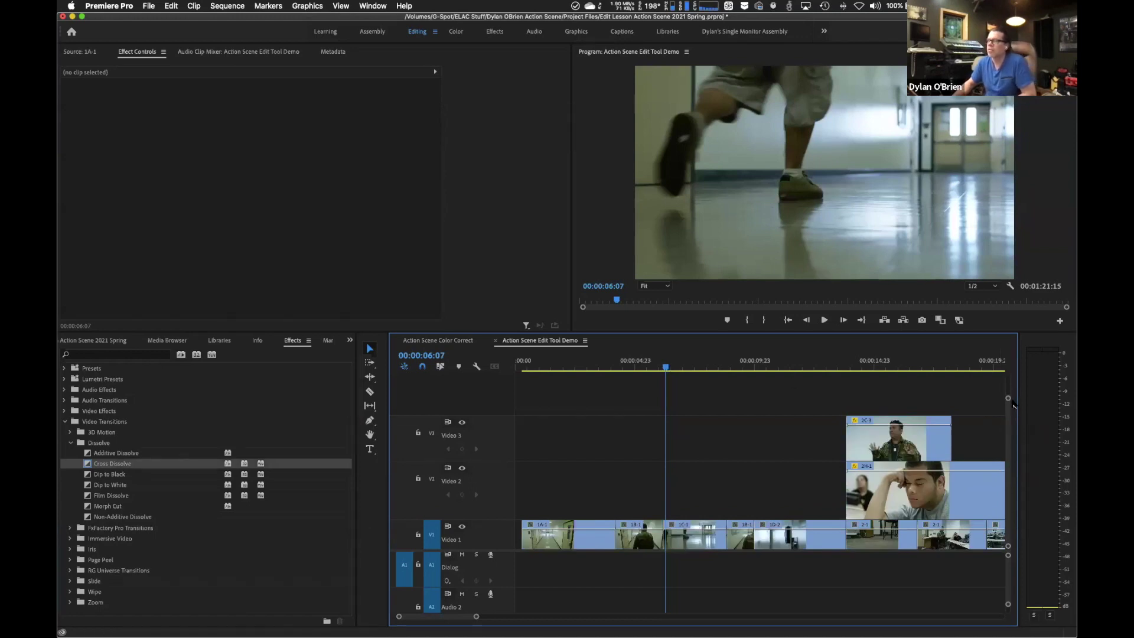
drag(1009, 398, 1008, 409)
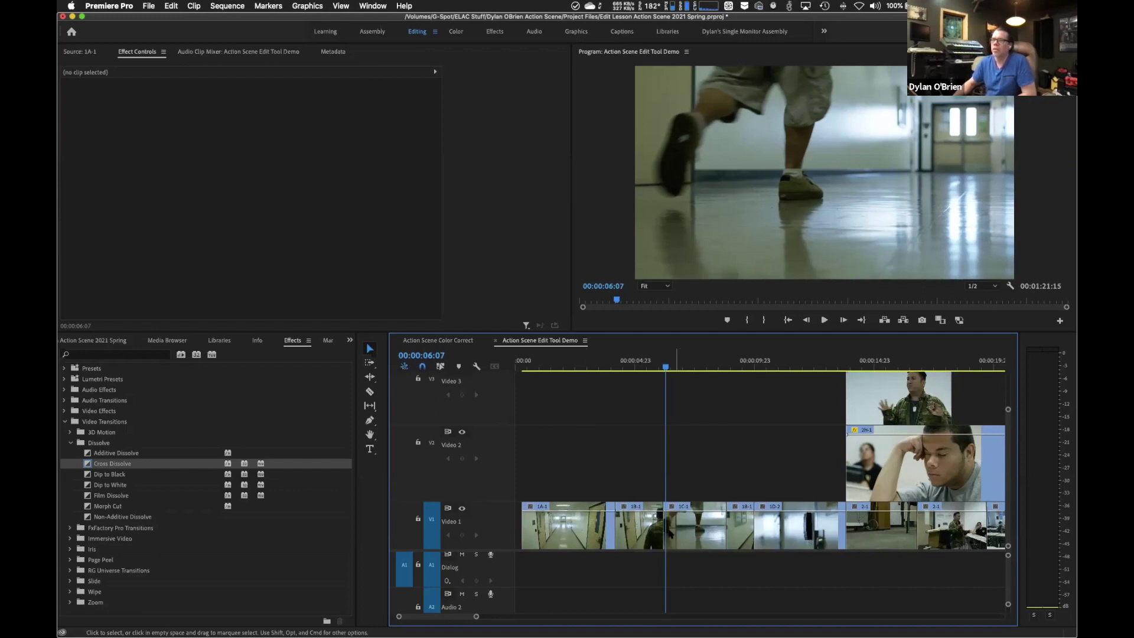
- Apply a Cross Dissolve to the cut between clips 1B-1 and 1C-1 on Video 1
click(673, 535)
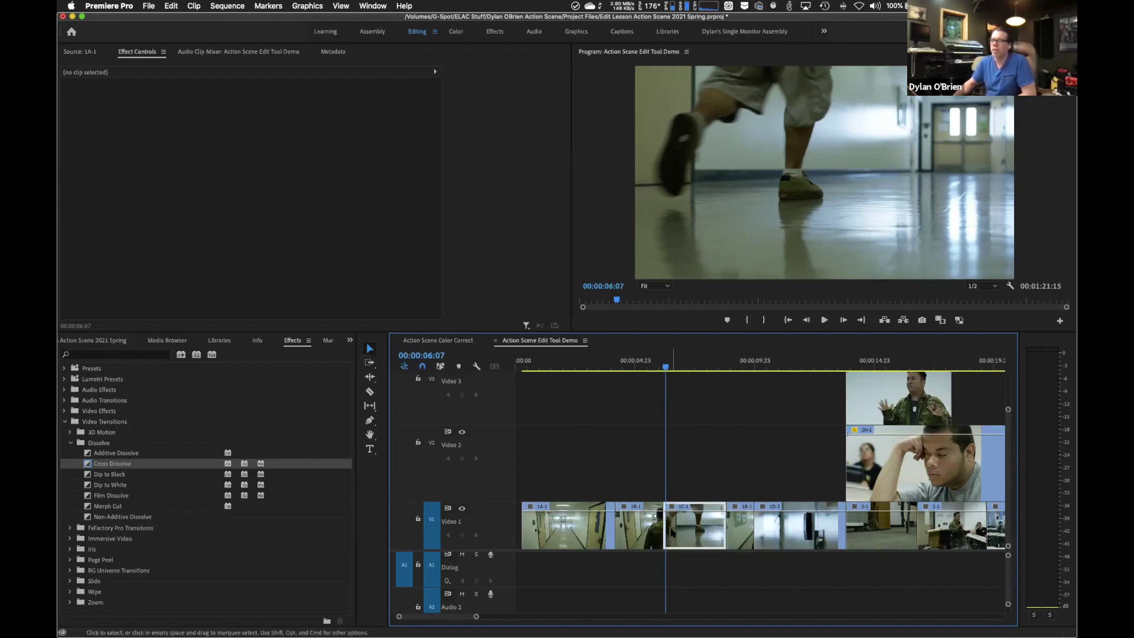
click(632, 528)
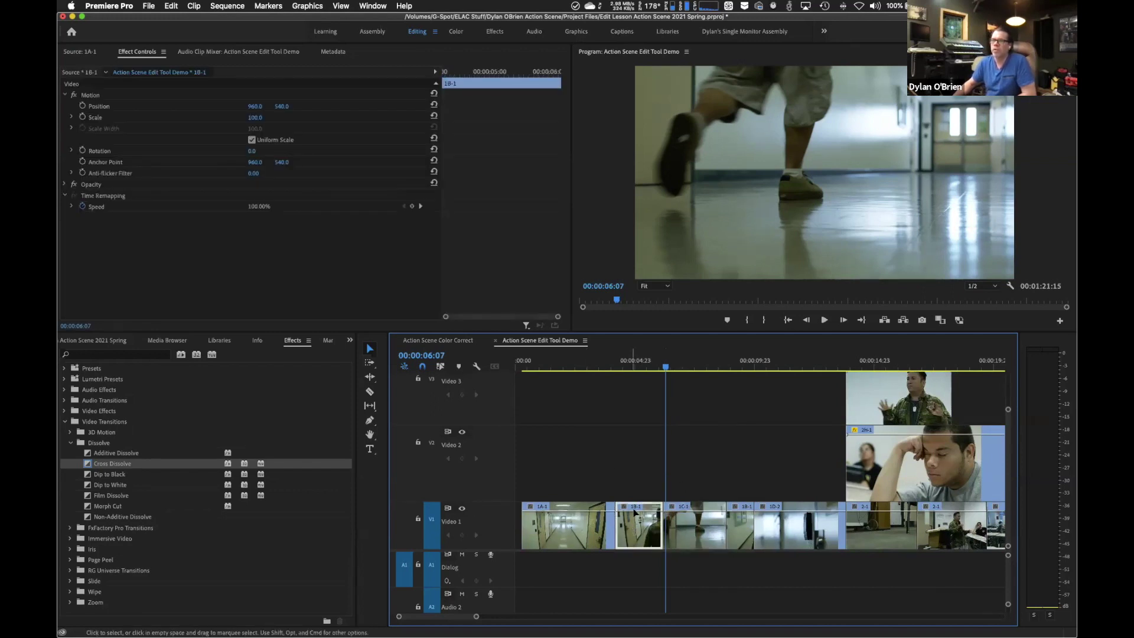
drag(87, 463, 665, 525)
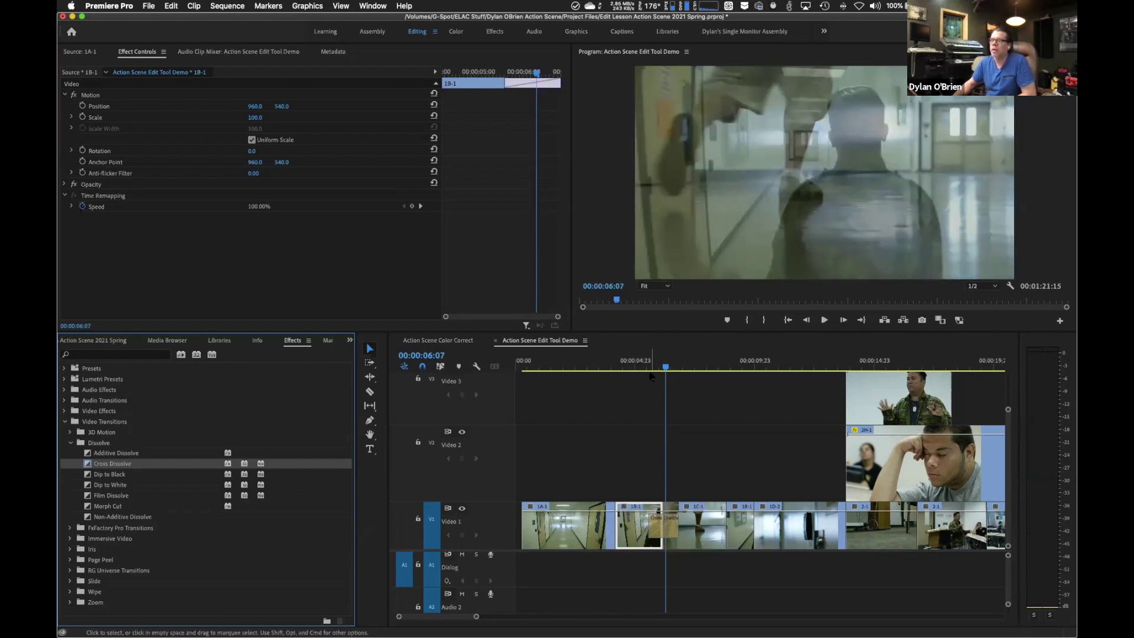
- Play back the Cross Dissolve between clips 1B-1 and 1C-1 several times, starting from before the cut
click(633, 366)
drag(633, 366, 604, 366)
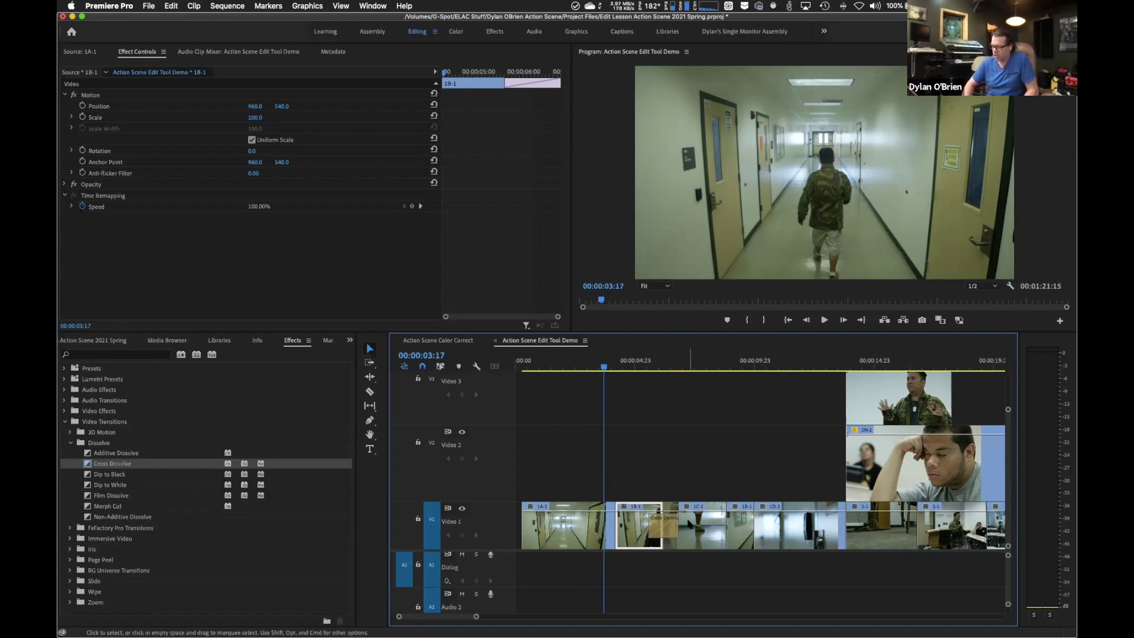
key(space)
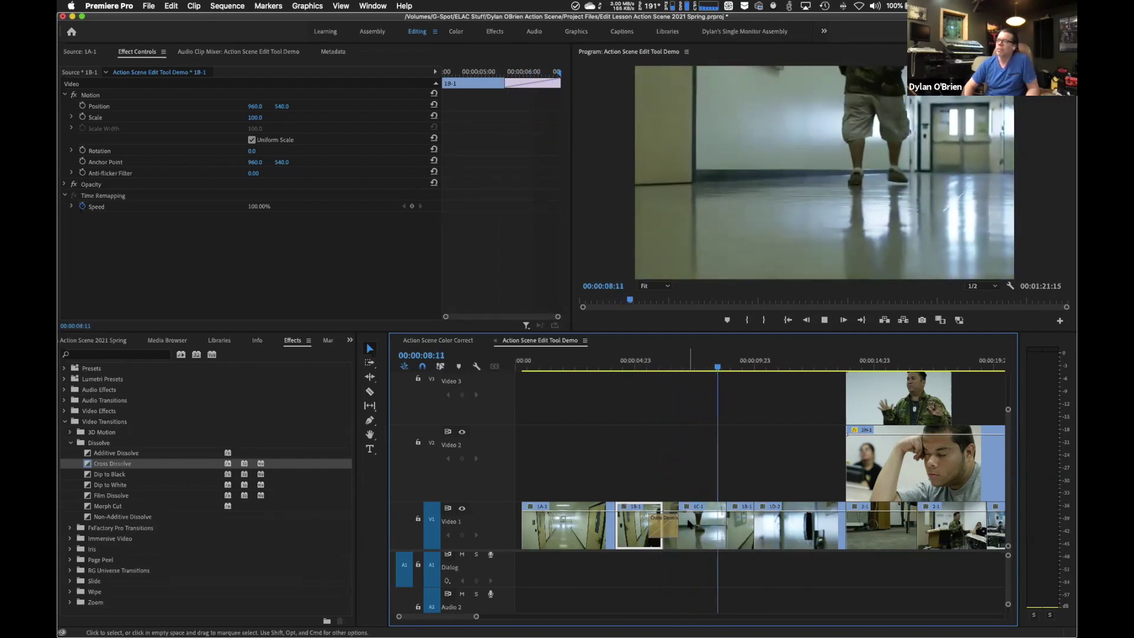
key(space)
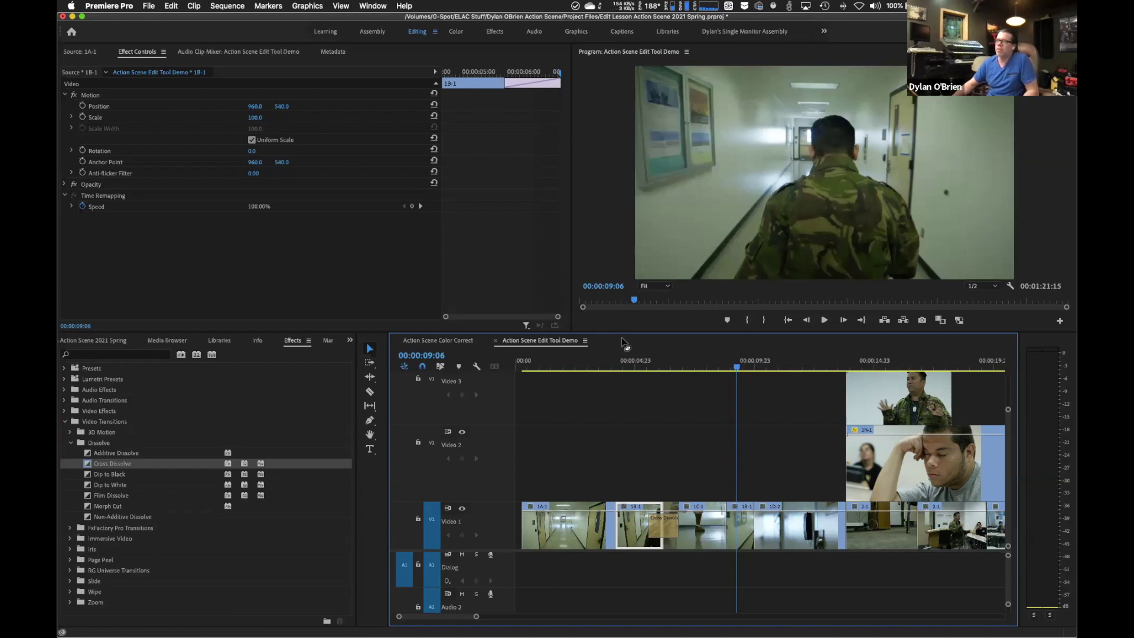
click(620, 361)
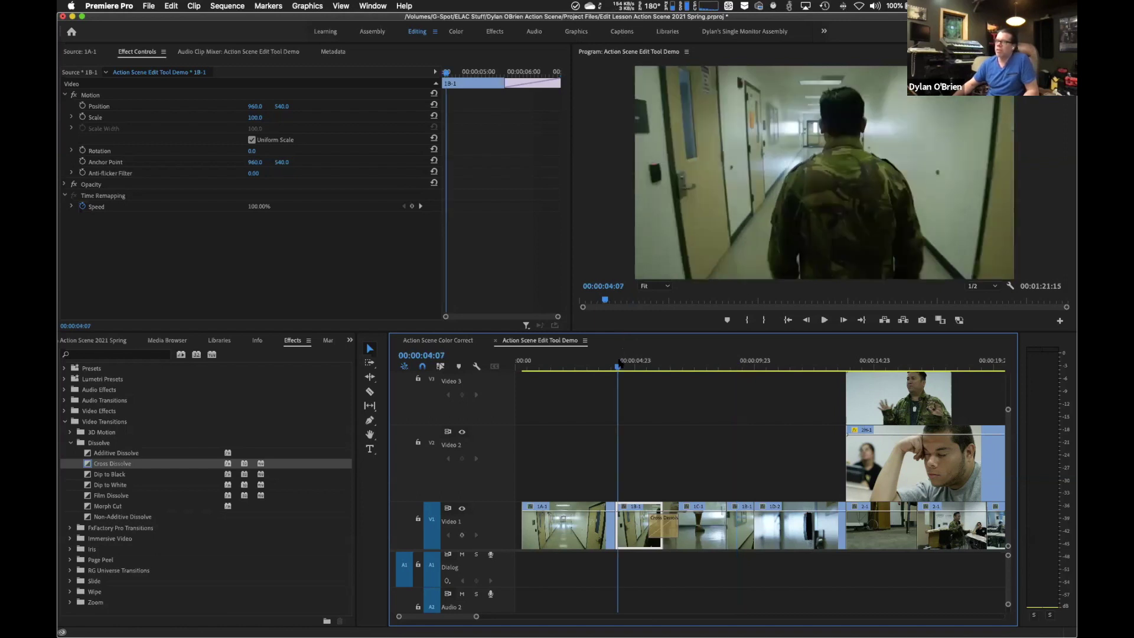
click(563, 362)
key(space)
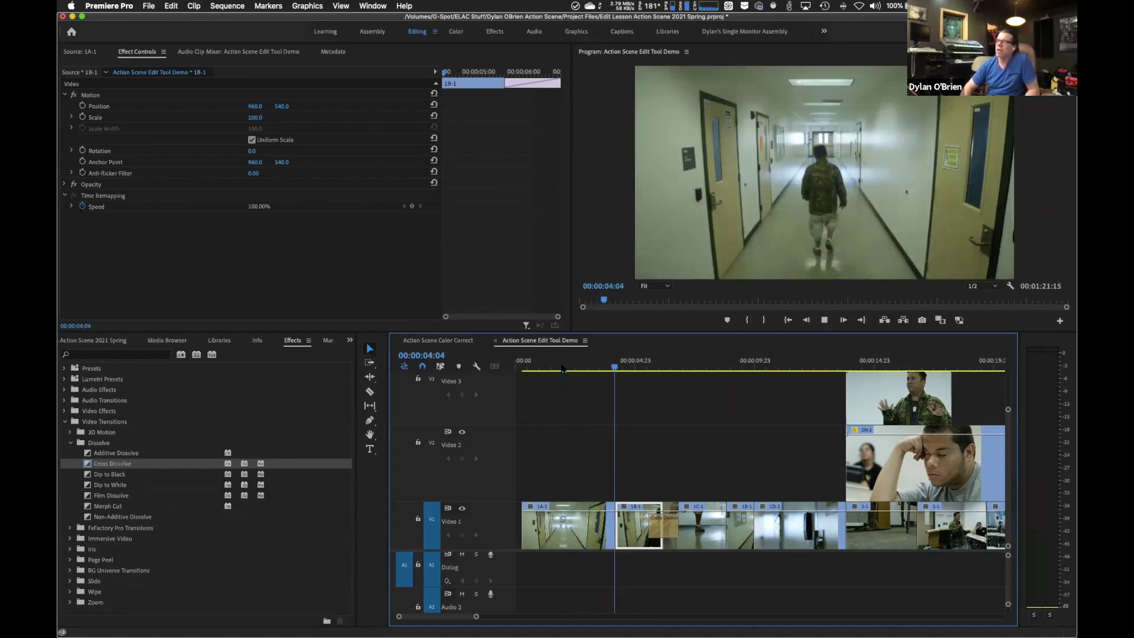
key(space)
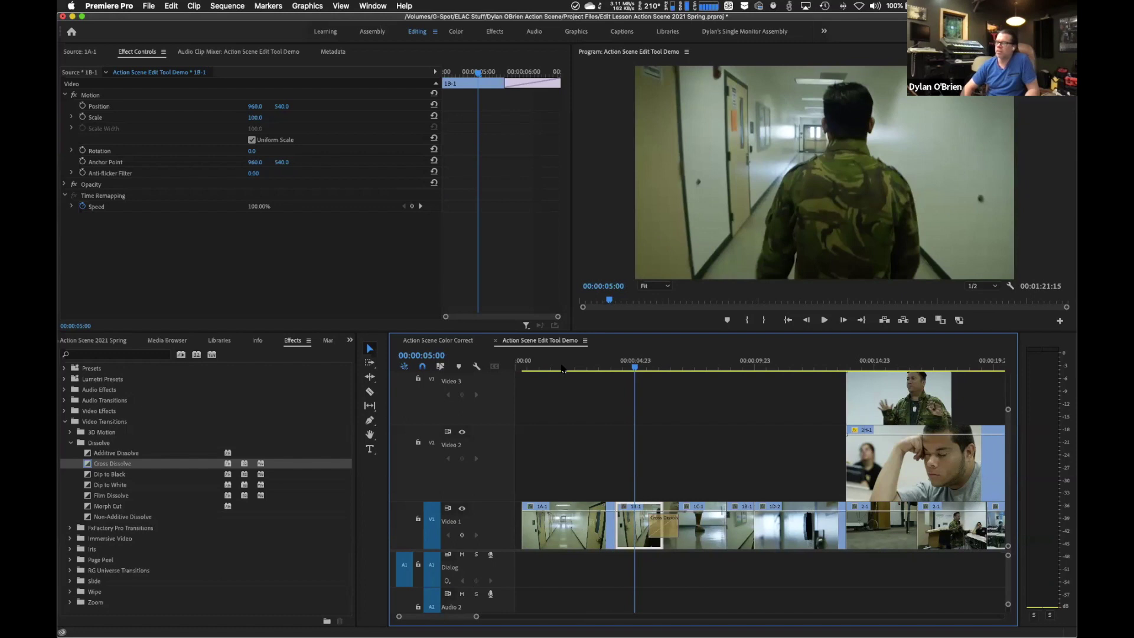
click(613, 367)
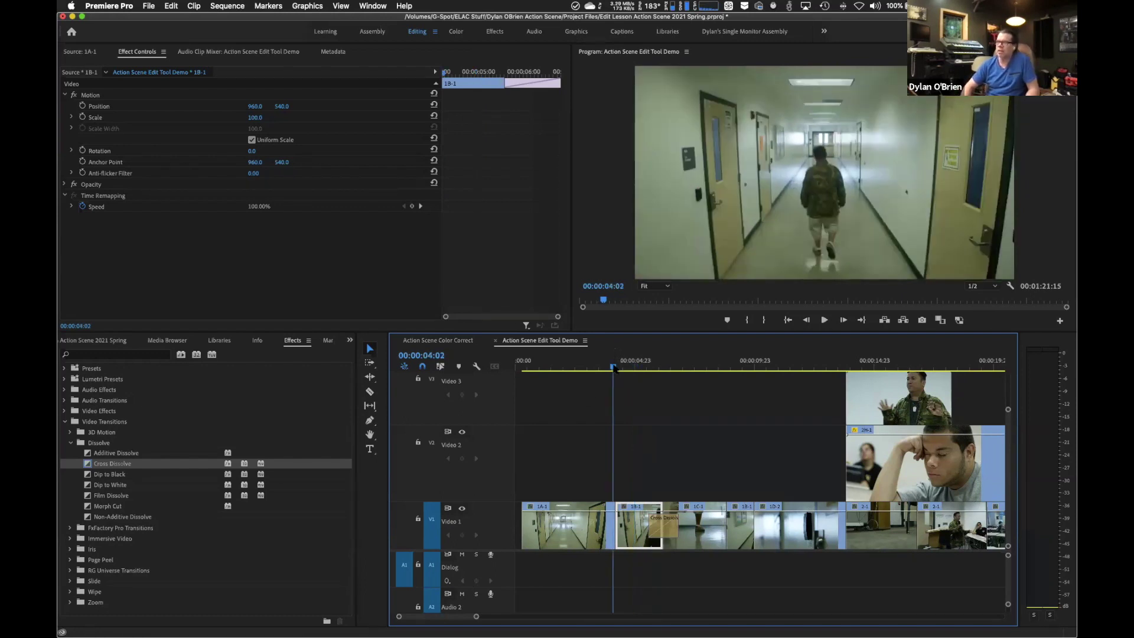
key(space)
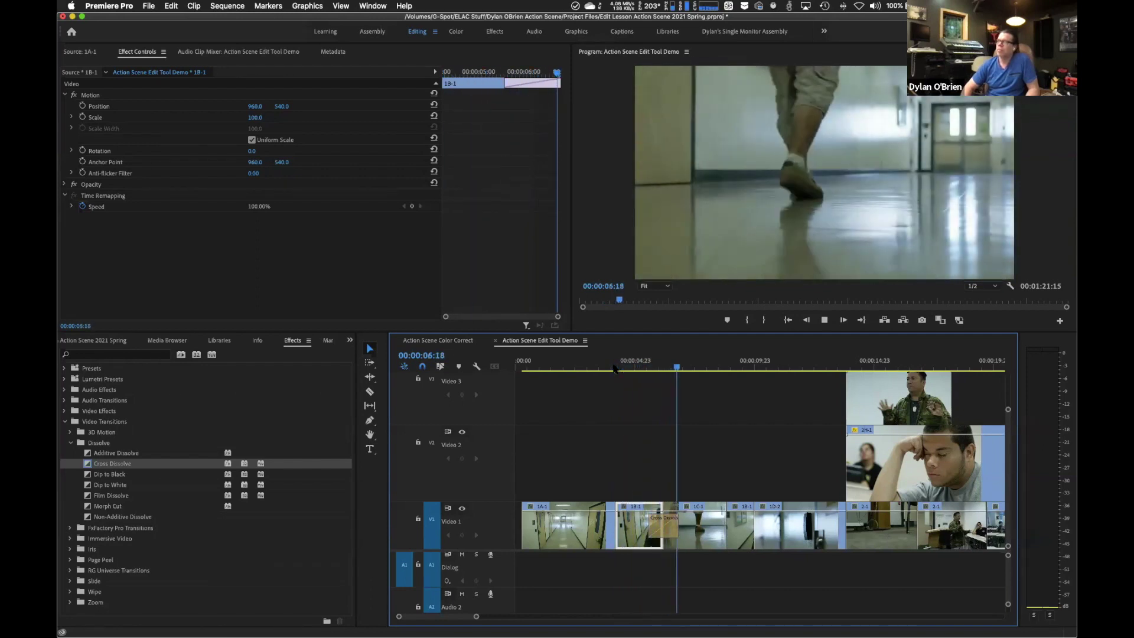
key(space)
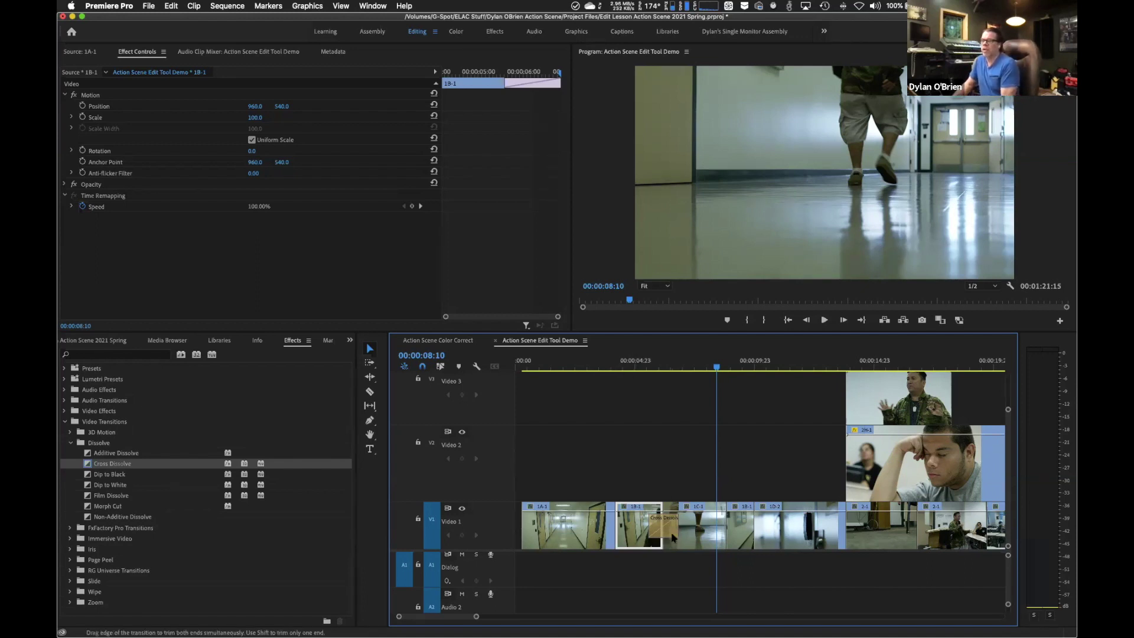
- Replace the Cross Dissolve between clips 1B-1 and 1C-1 with a Dip to Black transition
click(671, 535)
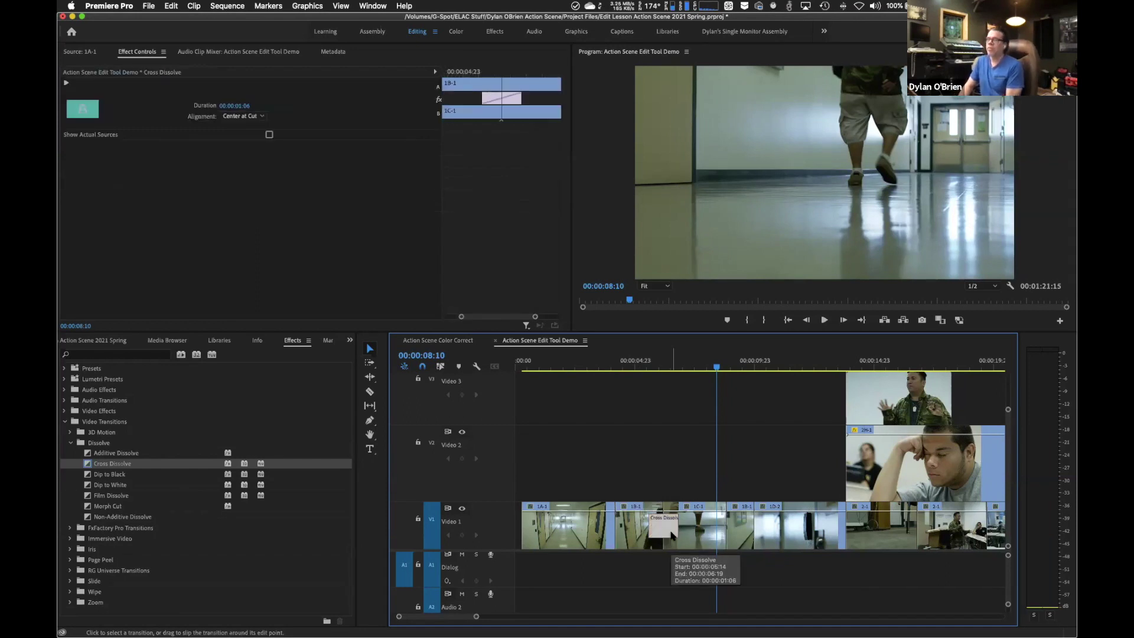
key(Delete)
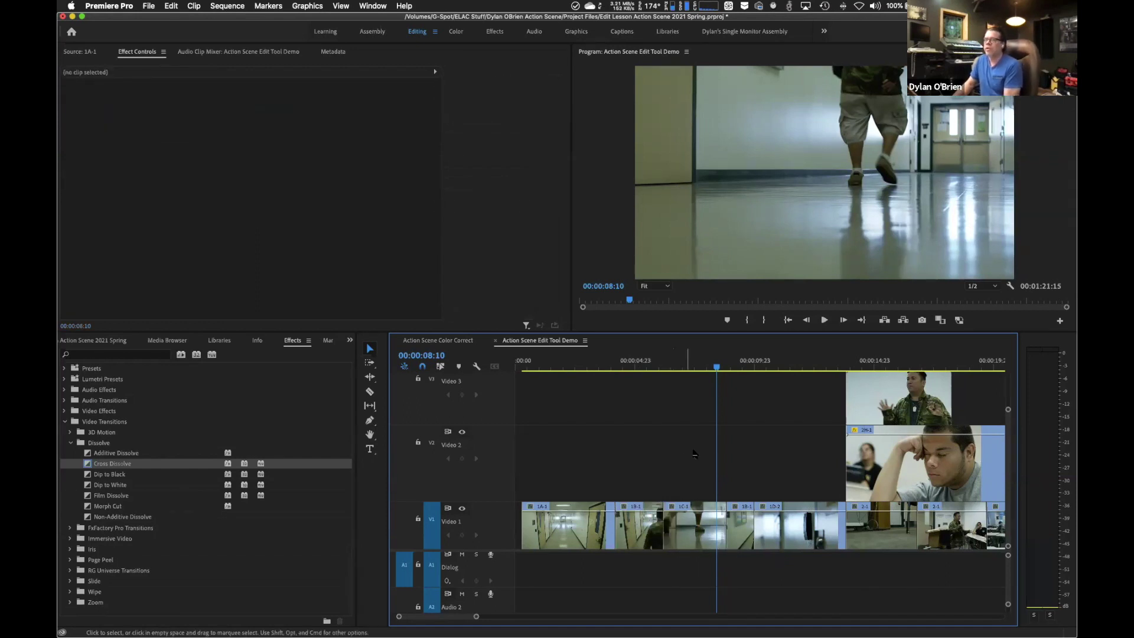
mouse_move(685, 367)
mouse_down()
mouse_move(600, 366)
mouse_move(797, 371)
mouse_move(647, 371)
mouse_move(694, 376)
mouse_up()
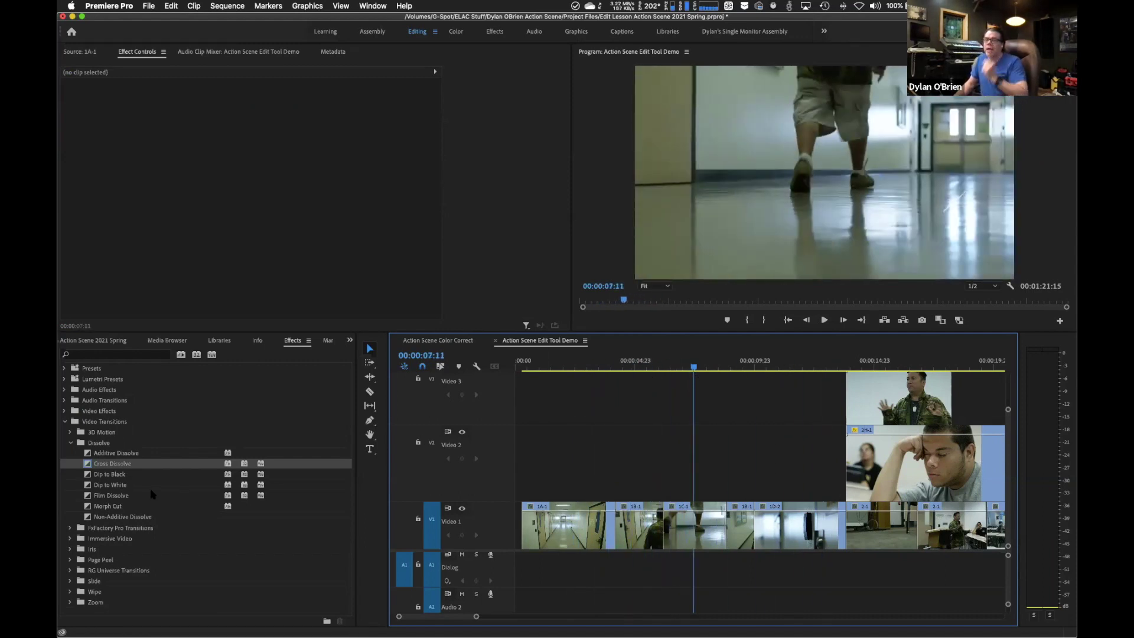
click(102, 475)
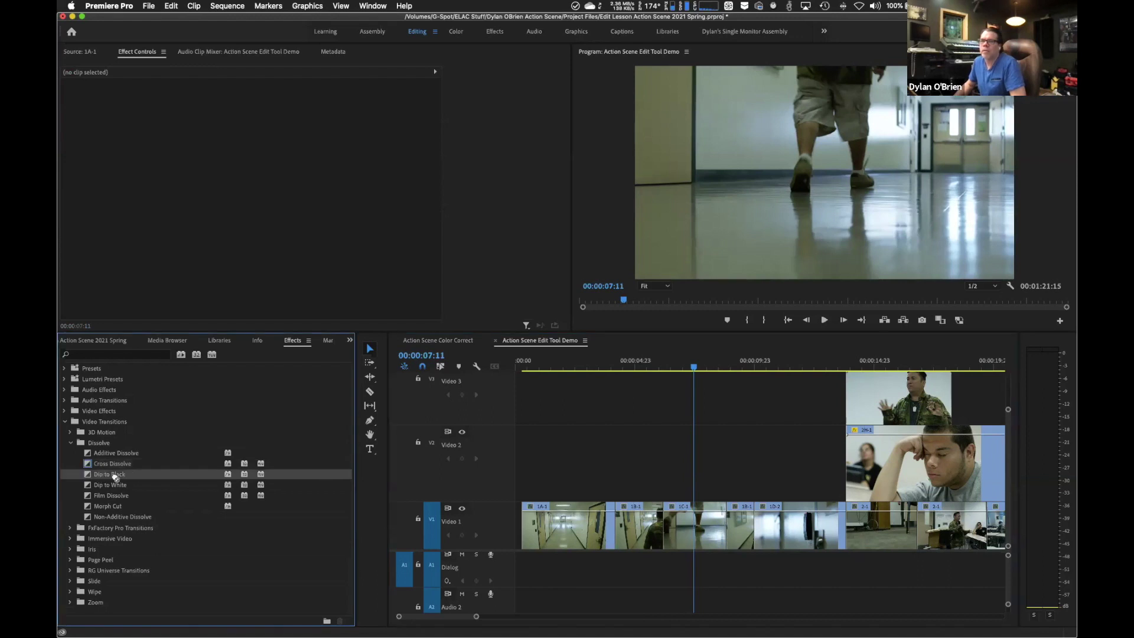
drag(115, 477, 671, 528)
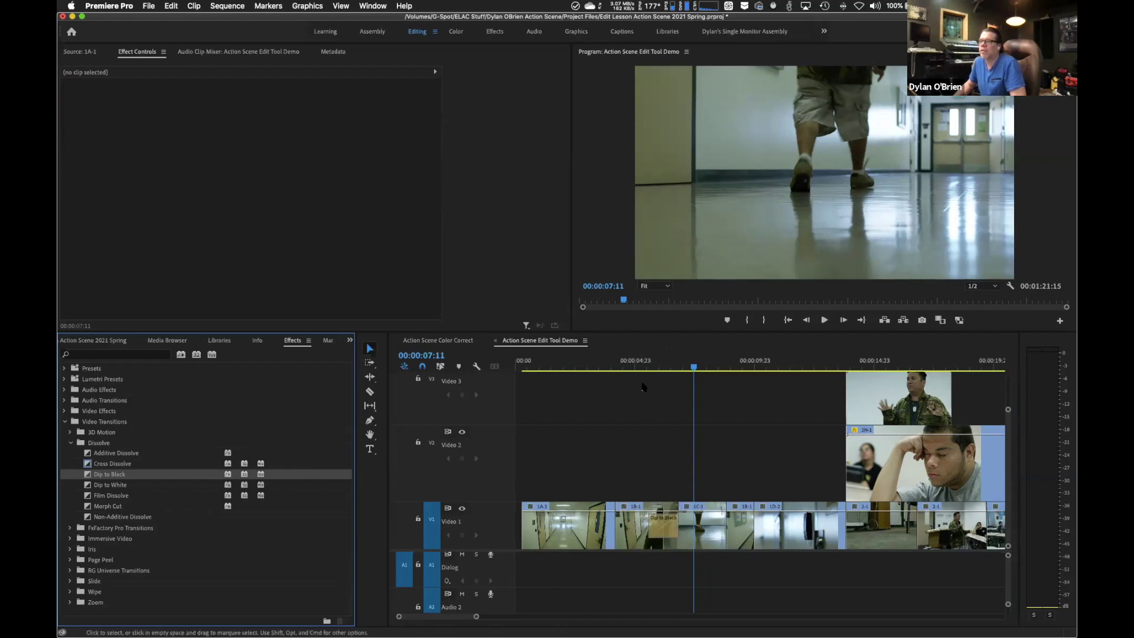
- Play back and scrub through the Dip to Black transition between clips 1B-1 and 1C-1
click(617, 366)
key(space)
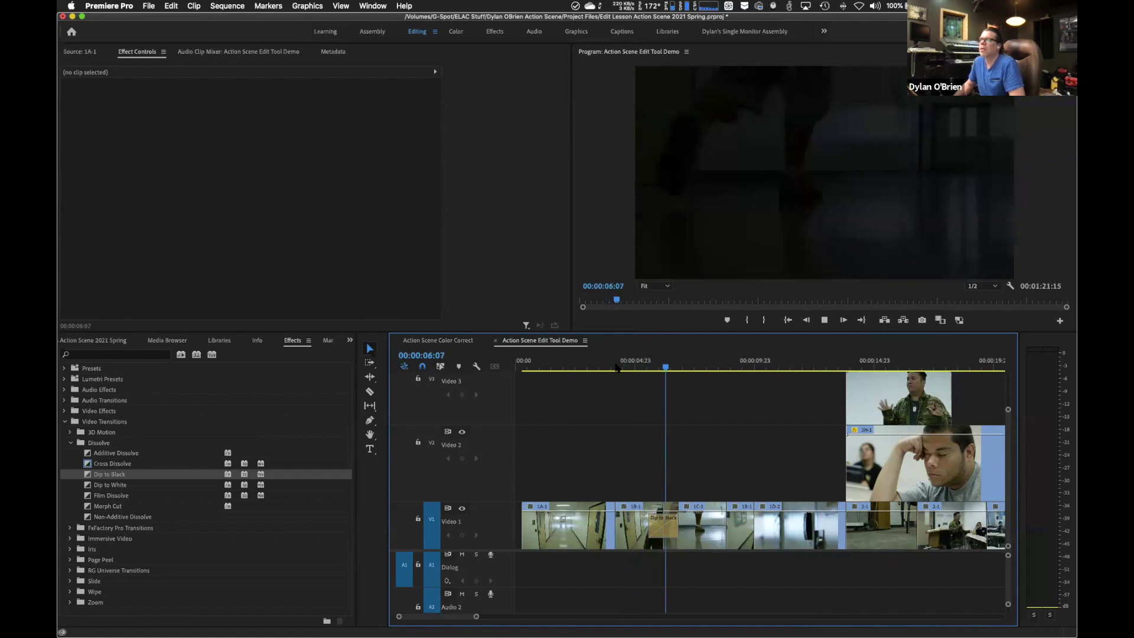
key(space)
click(643, 366)
drag(649, 368, 691, 369)
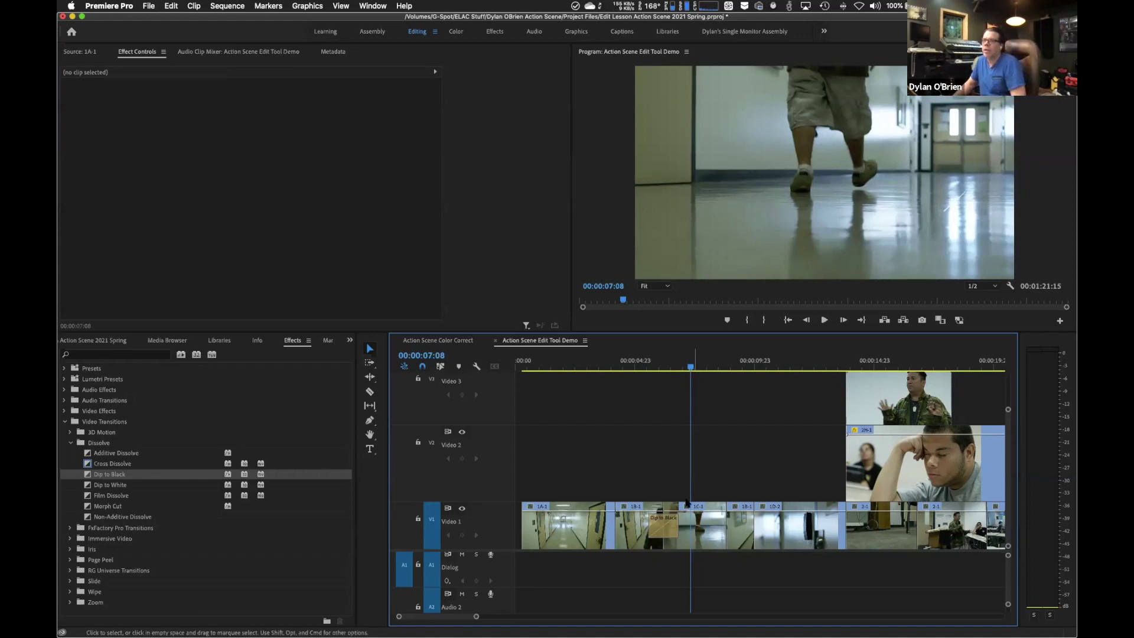
- Replace the Dip to Black between clips 1B-1 and 1C-1 with a Dip to White transition and play it back
click(668, 536)
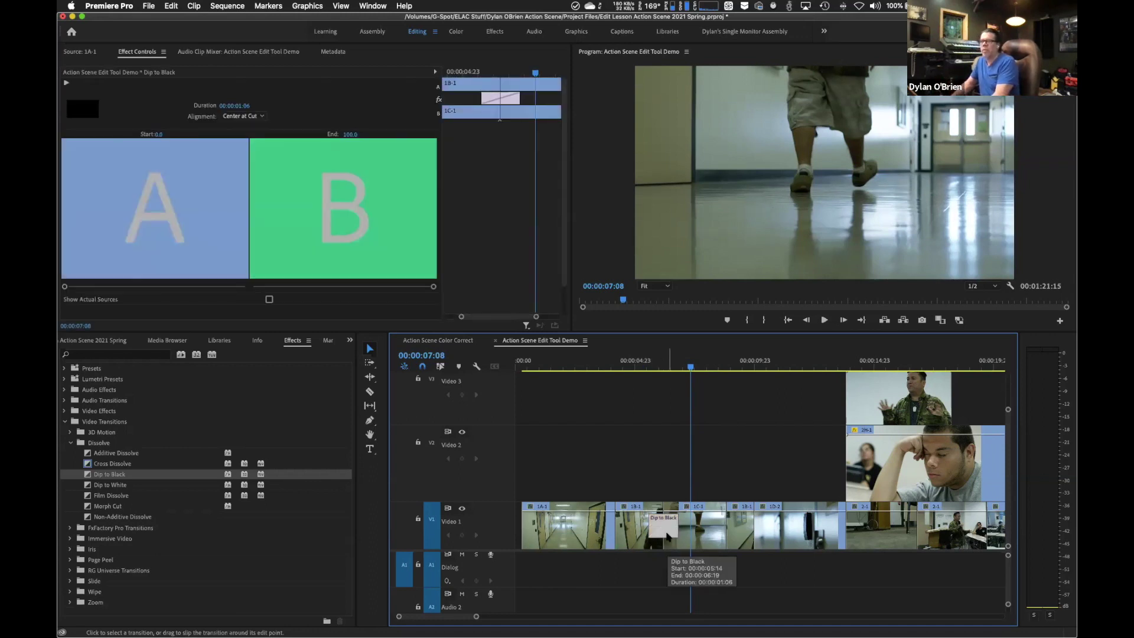
key(Delete)
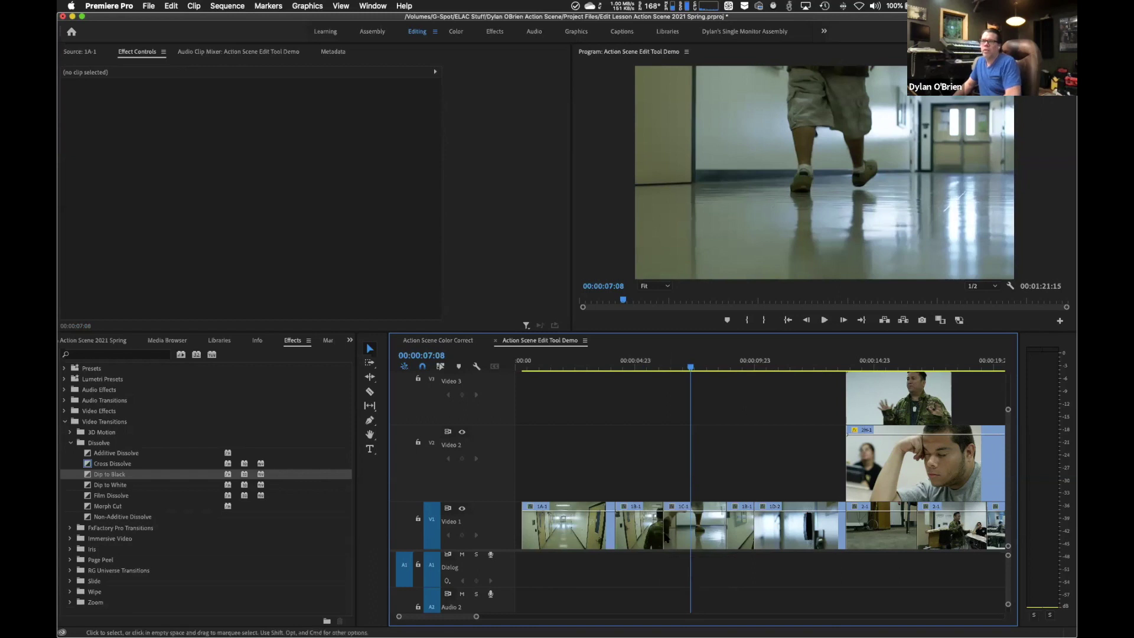
drag(108, 485, 669, 538)
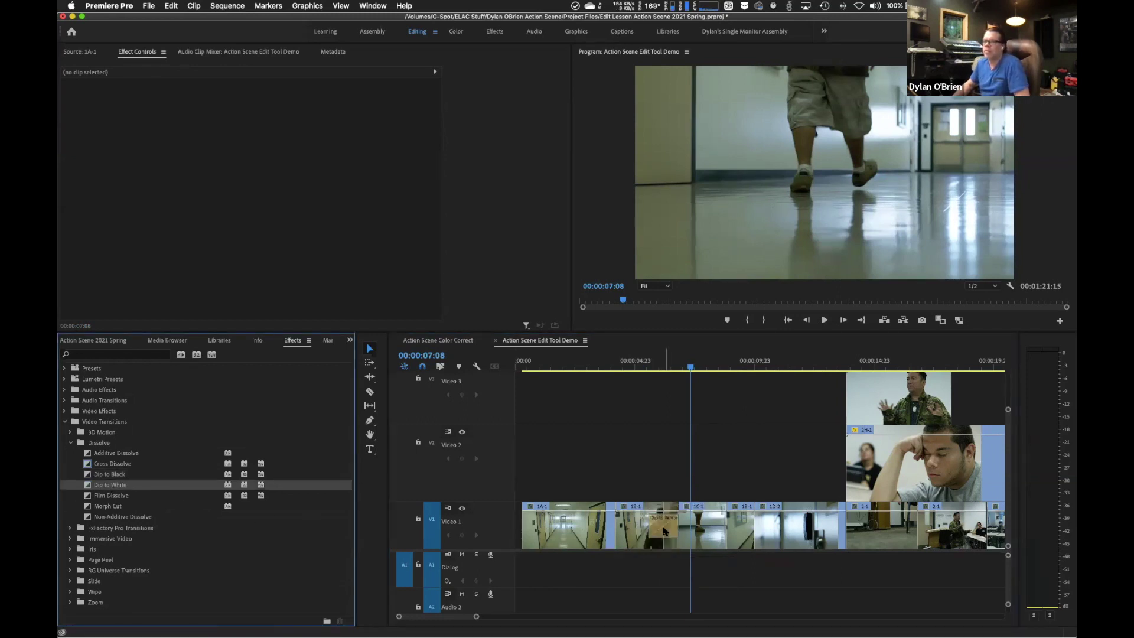
drag(662, 362, 633, 366)
key(space)
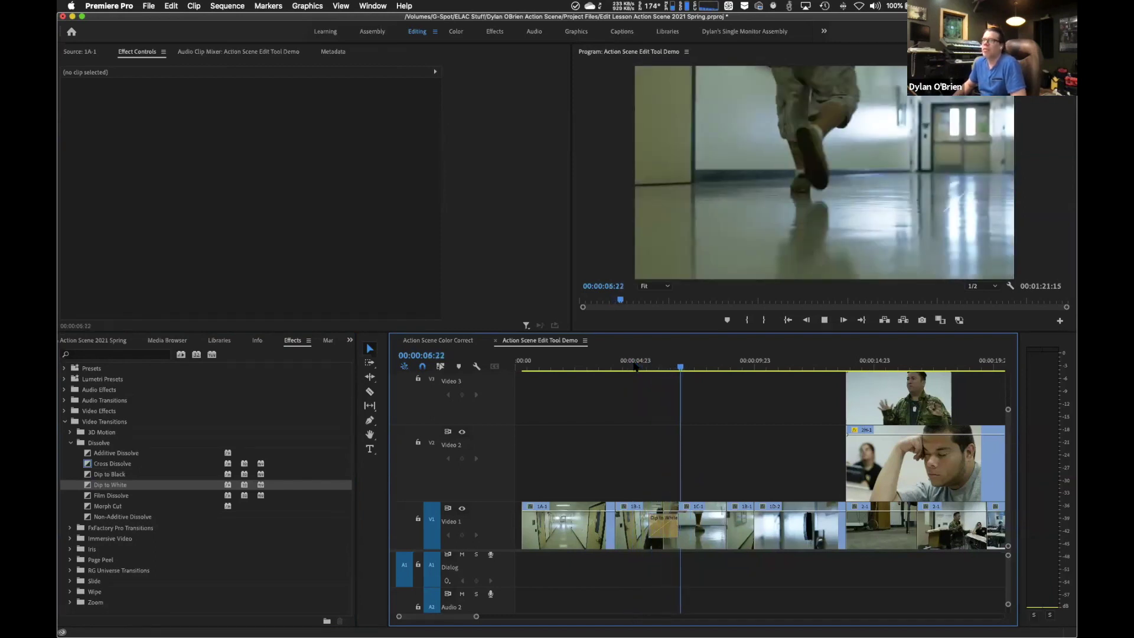
key(space)
- Replace the Dip to White between clips 1B-1 and 1C-1 with the Barn Doors wipe transition
click(671, 524)
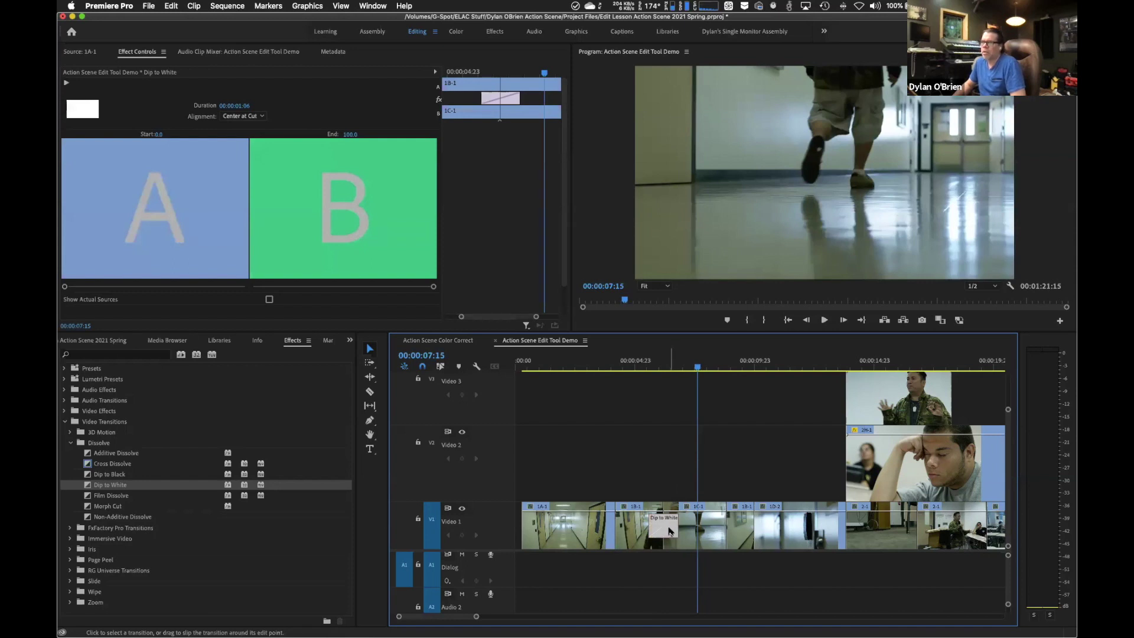
key(Delete)
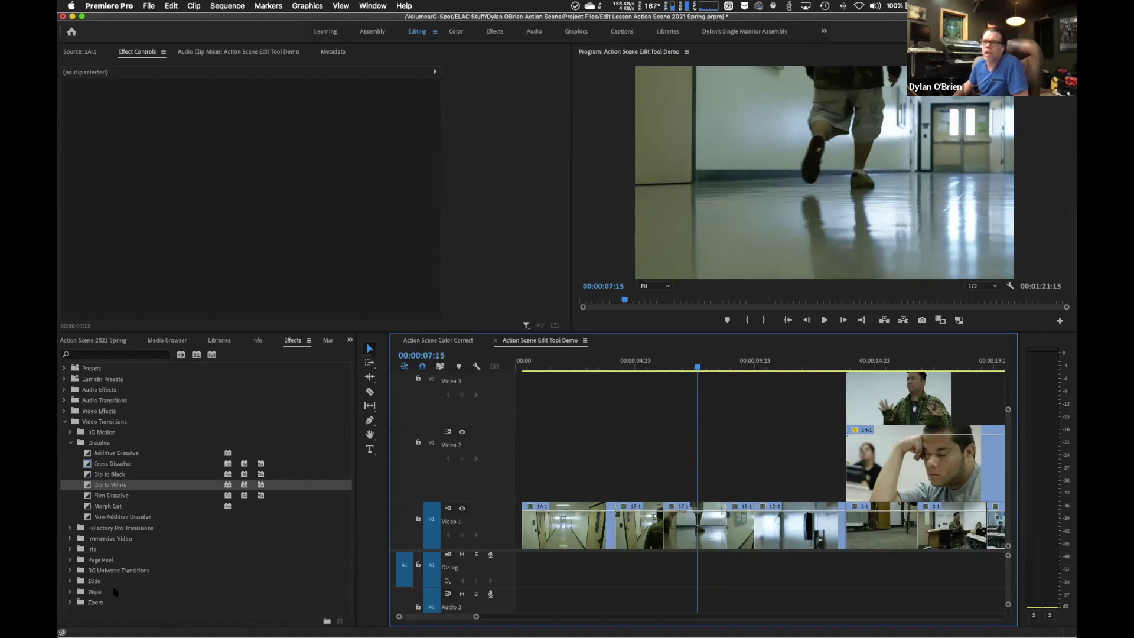
click(70, 591)
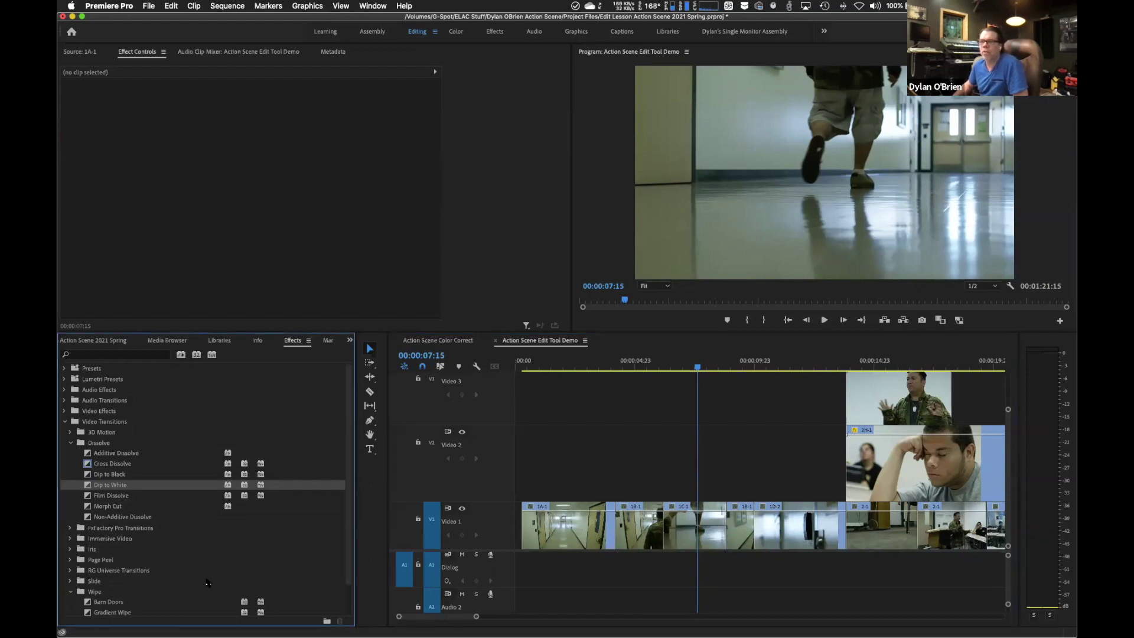
scroll(207, 583, down, 3)
drag(102, 571, 660, 532)
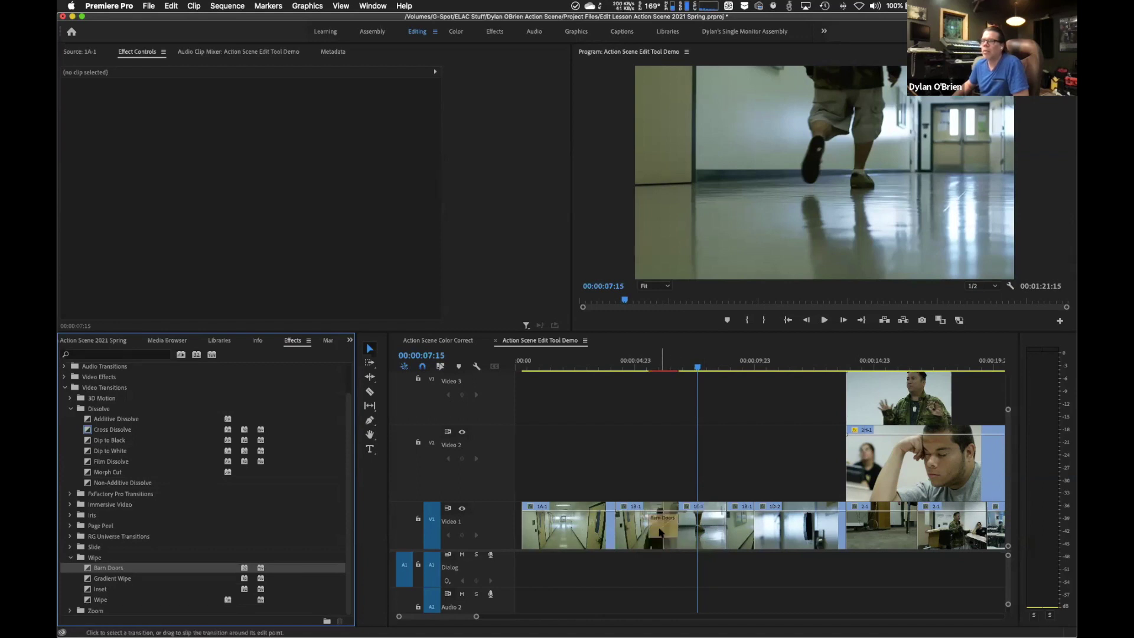
- Play back the Barn Doors transition between clips 1B-1 and 1C-1 twice, starting from before the cut
click(627, 366)
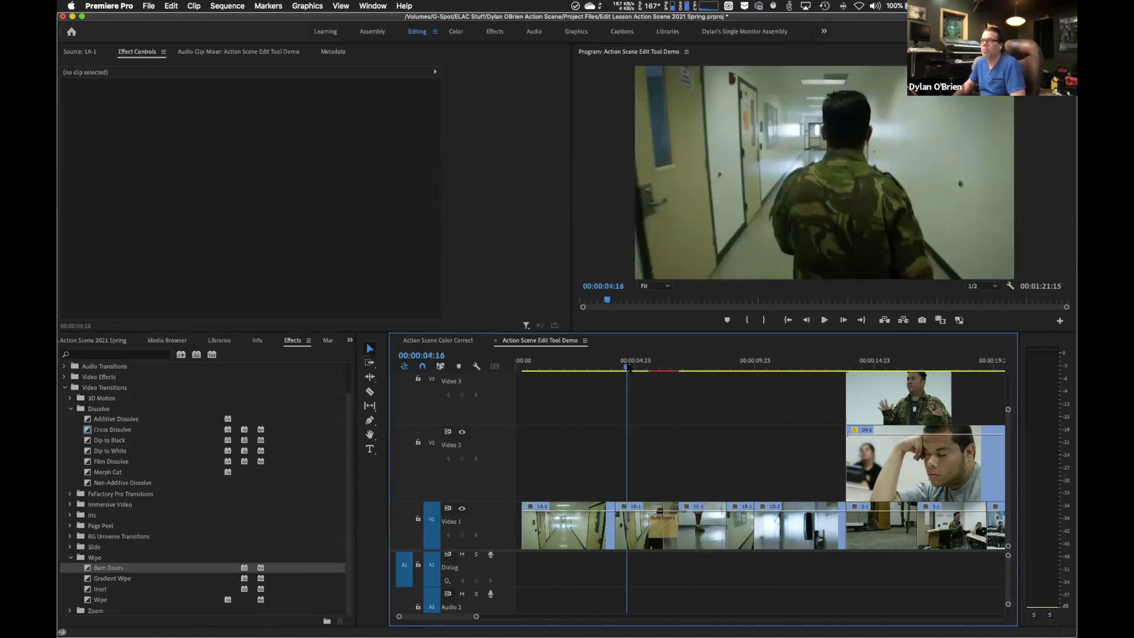
key(space)
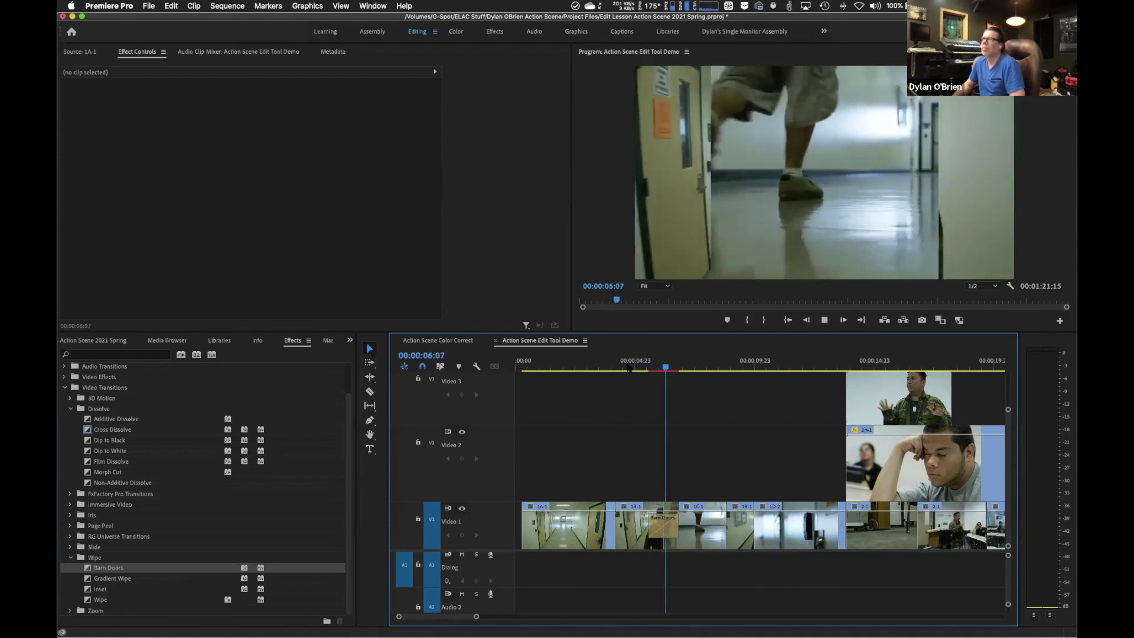
key(space)
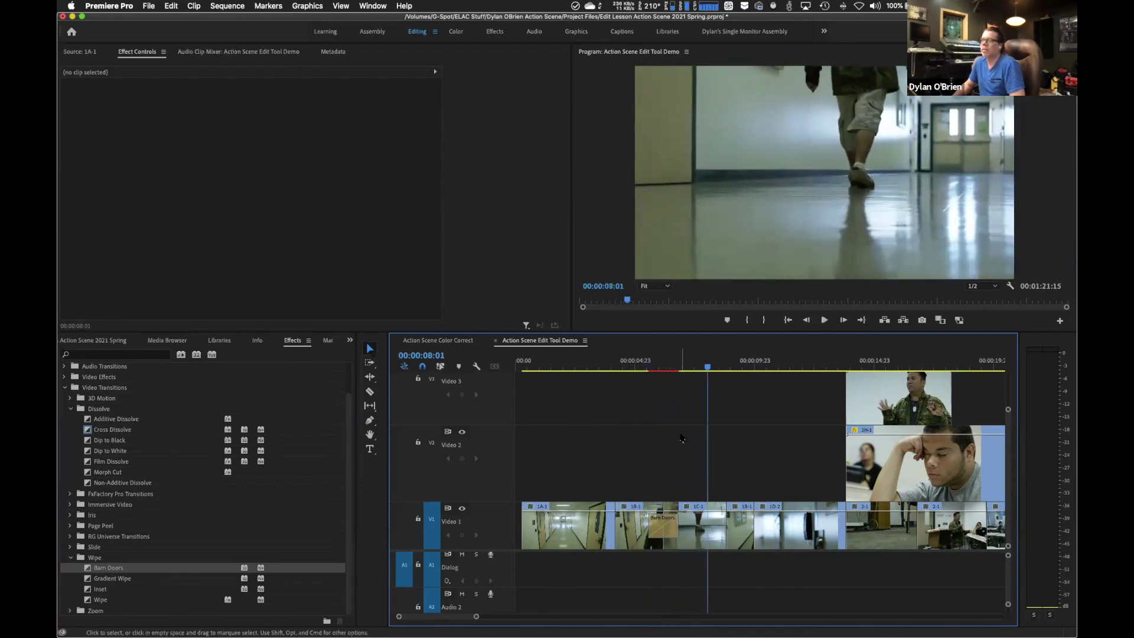
drag(668, 362, 634, 360)
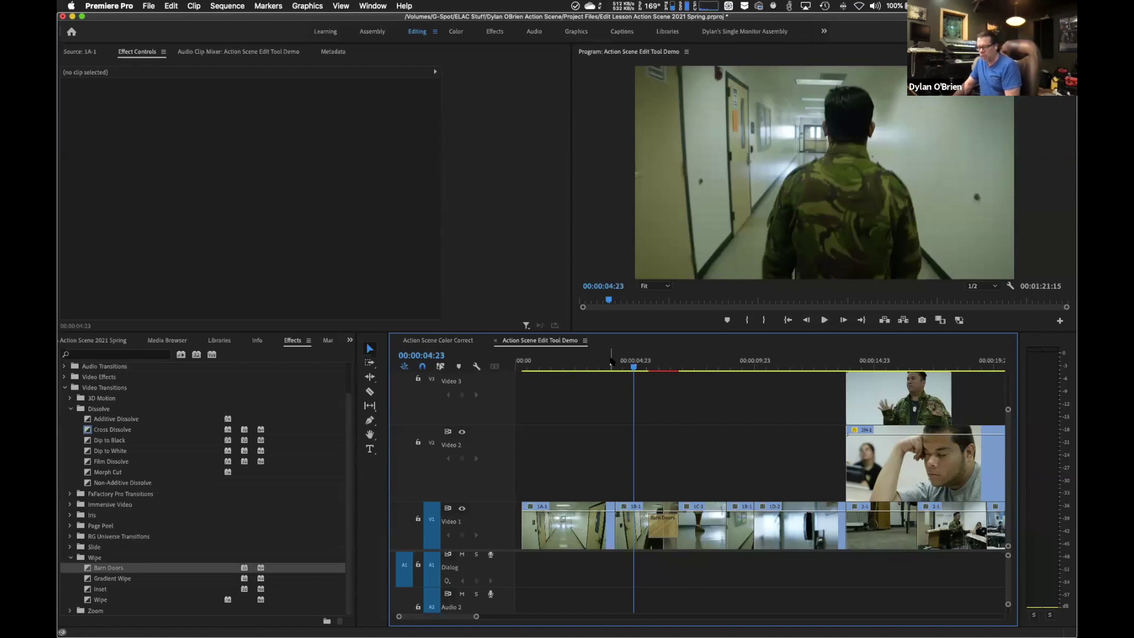
key(space)
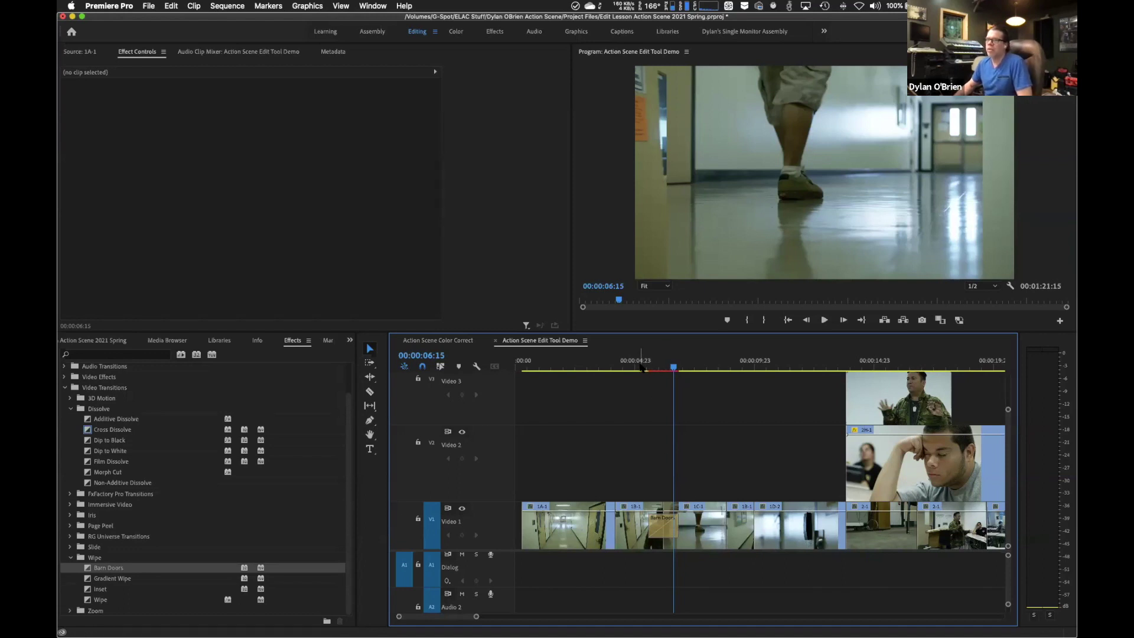
- Render only the selected Barn Doors transition on Video 1 and play back the rendered section from before the cut
click(656, 510)
drag(666, 517, 664, 518)
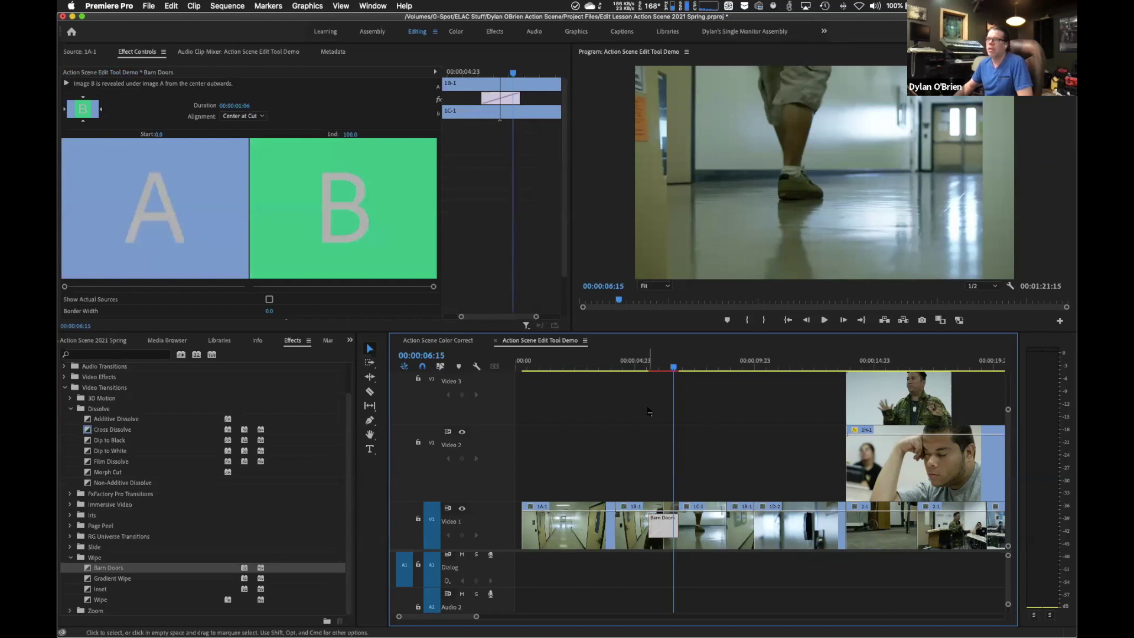
click(229, 7)
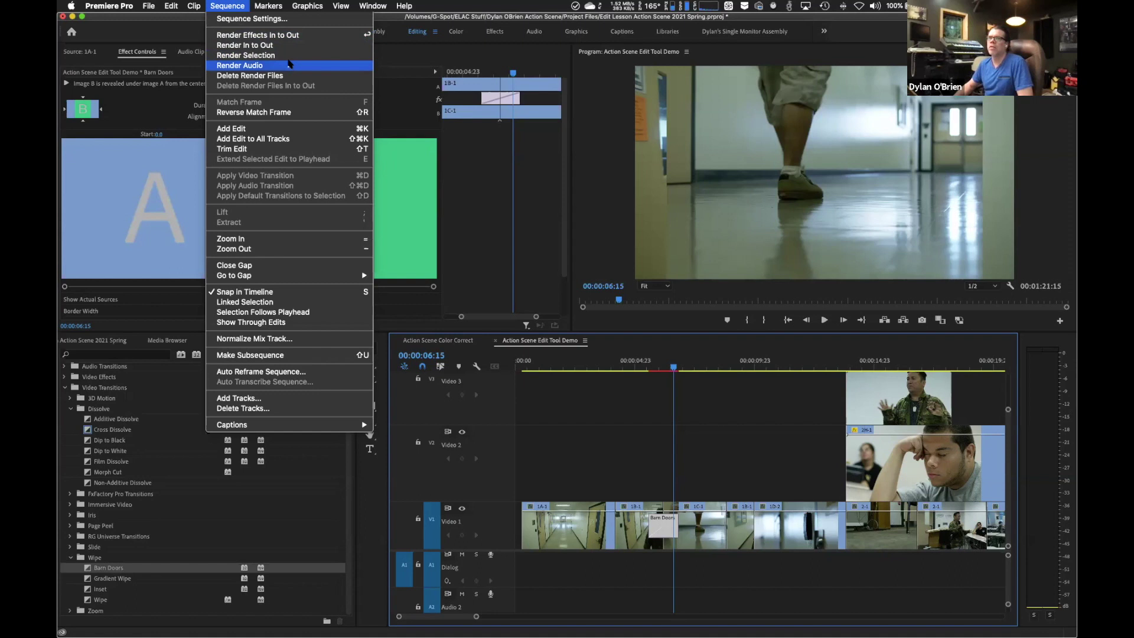
click(286, 55)
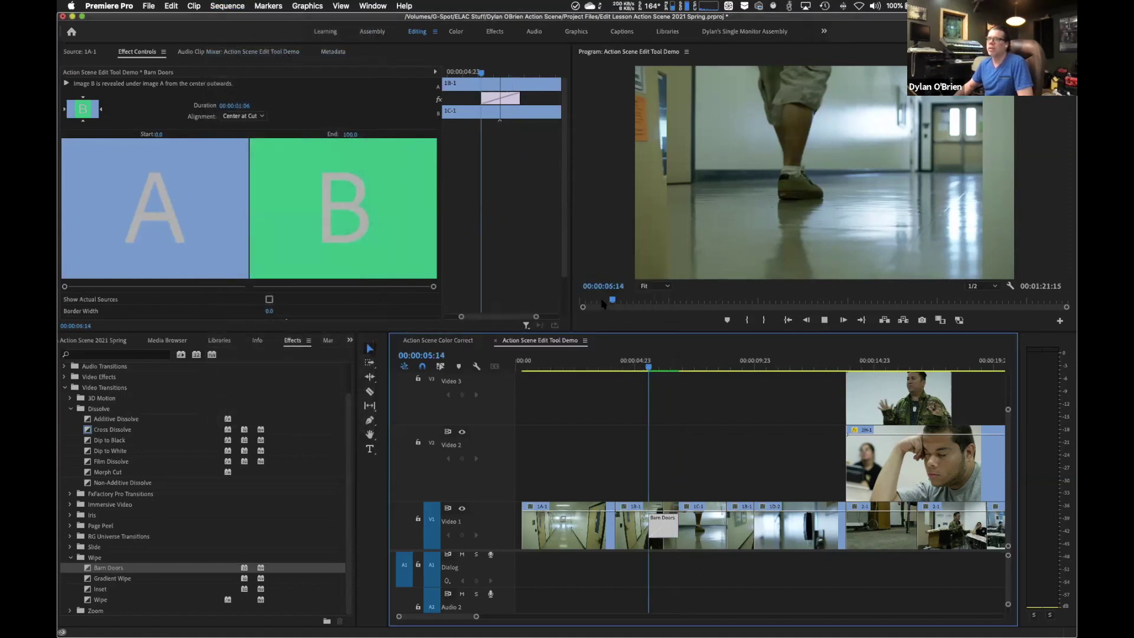
click(617, 365)
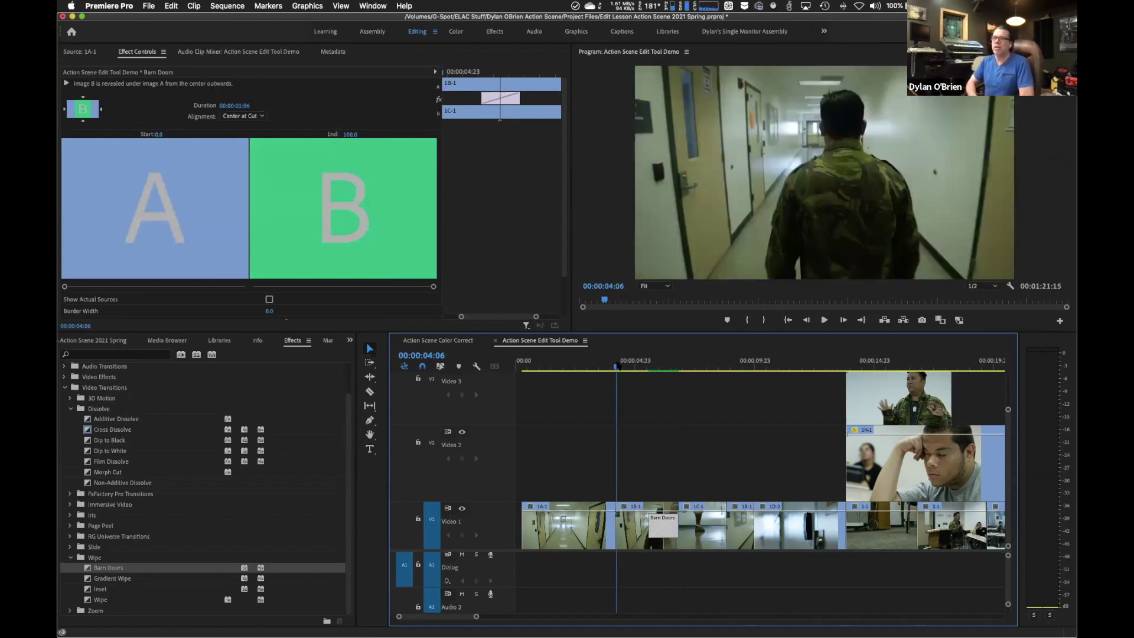
key(space)
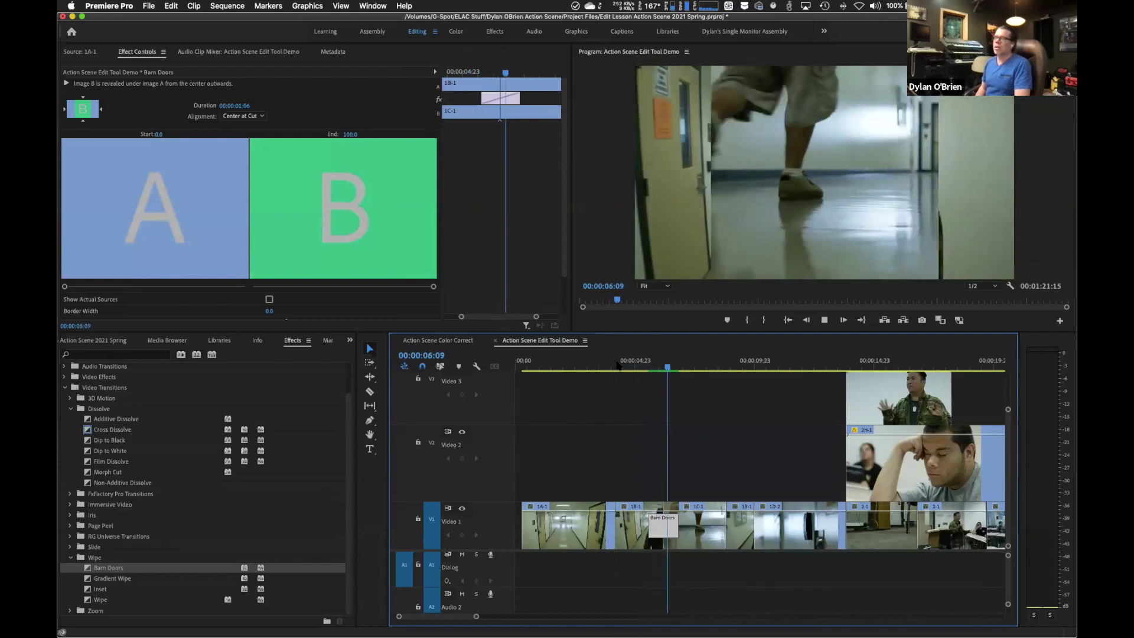
key(space)
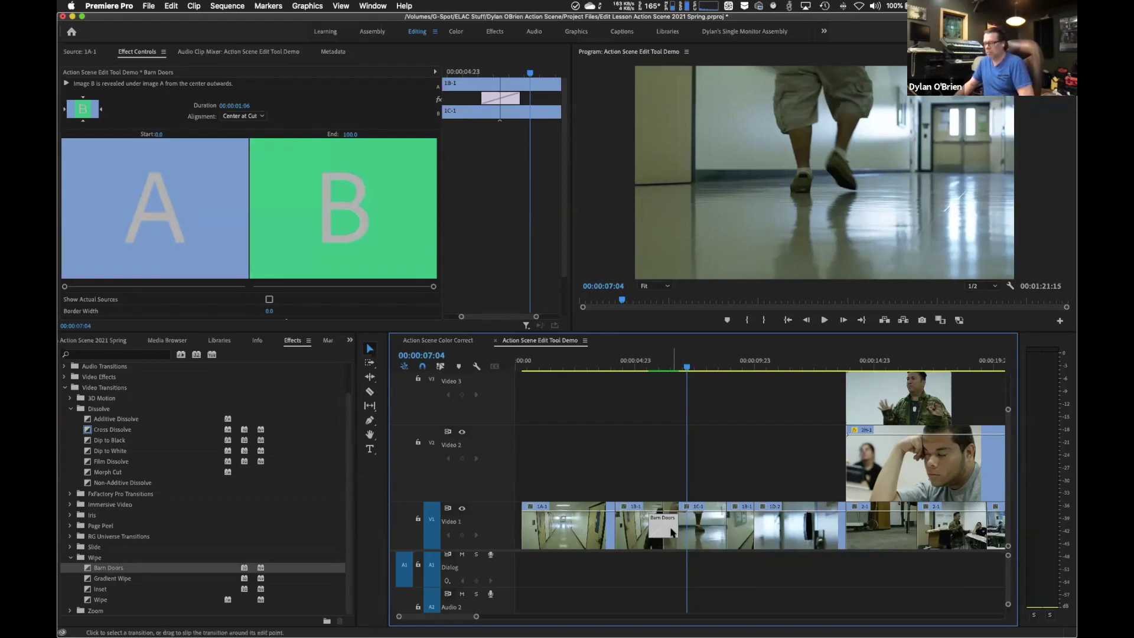
- Replace the Barn Doors transition between clips 1B-1 and 1C-1 with a Cross Dissolve and play it back
key(Delete)
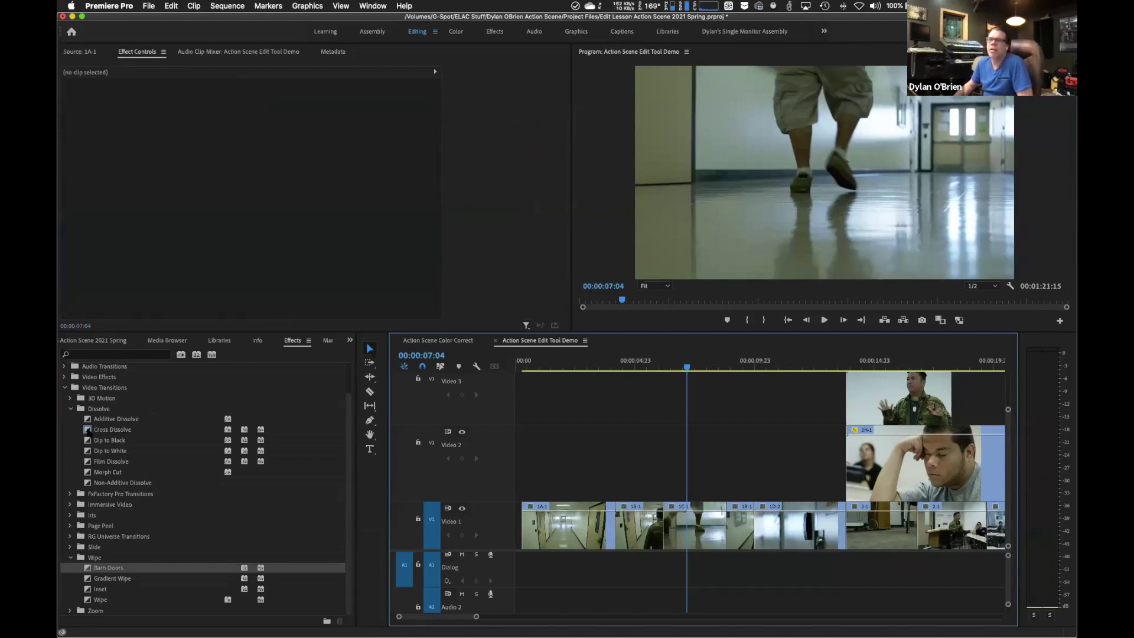
drag(88, 430, 669, 531)
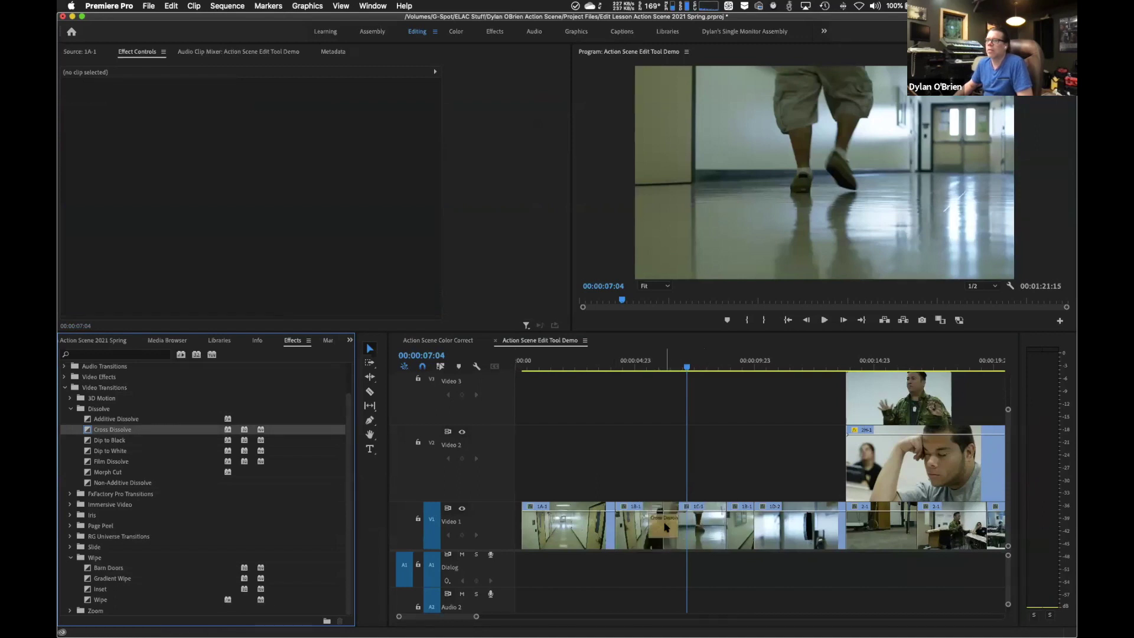
click(638, 368)
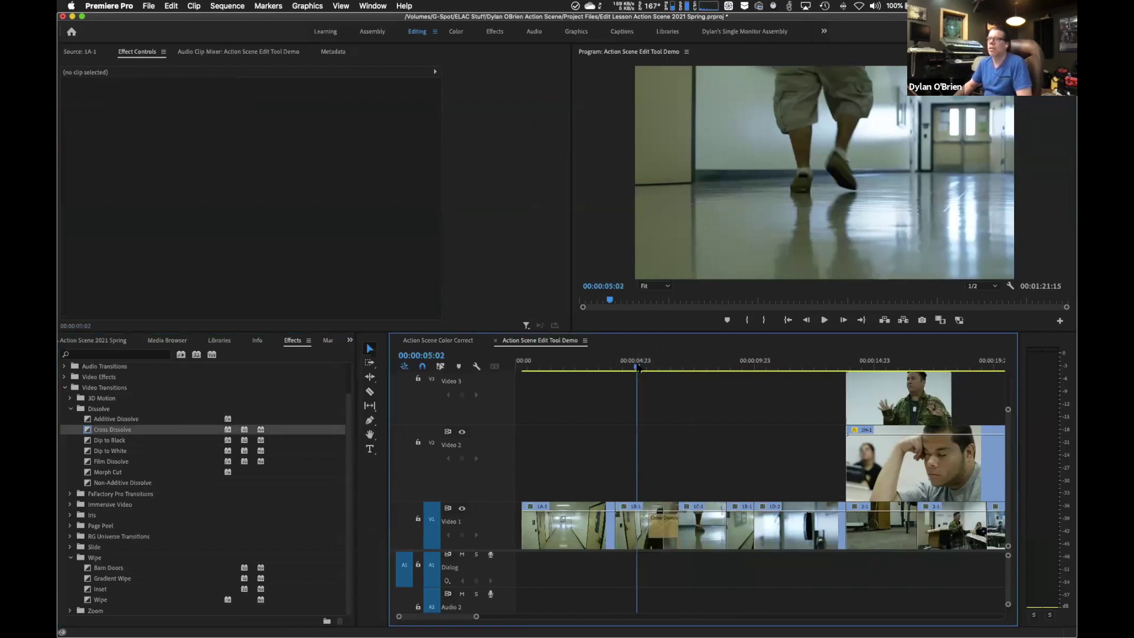
key(space)
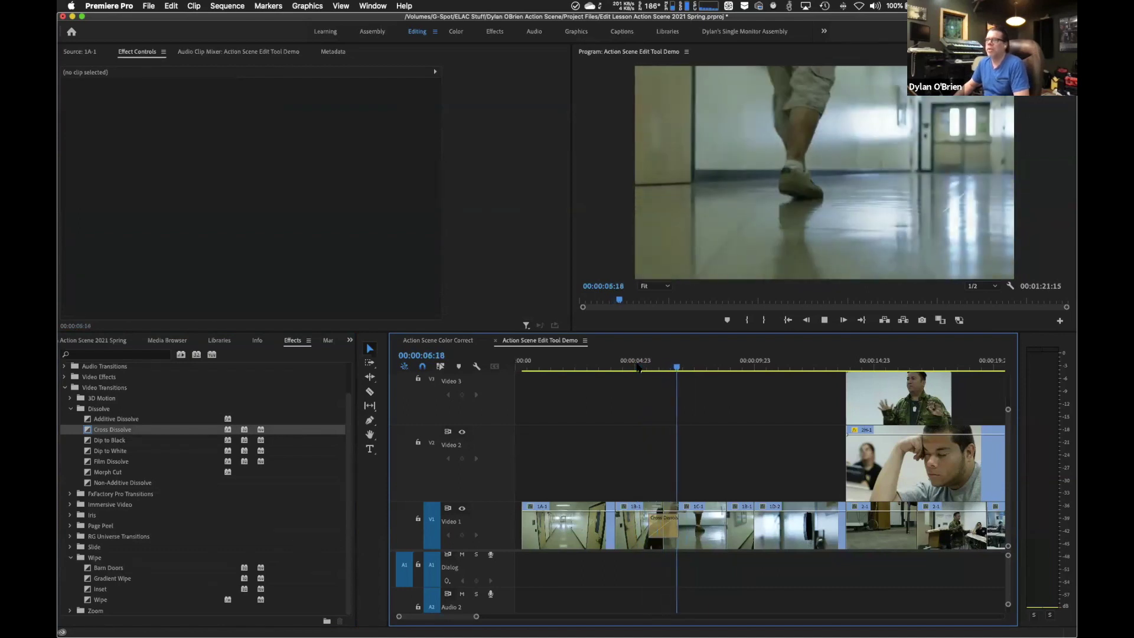
key(space)
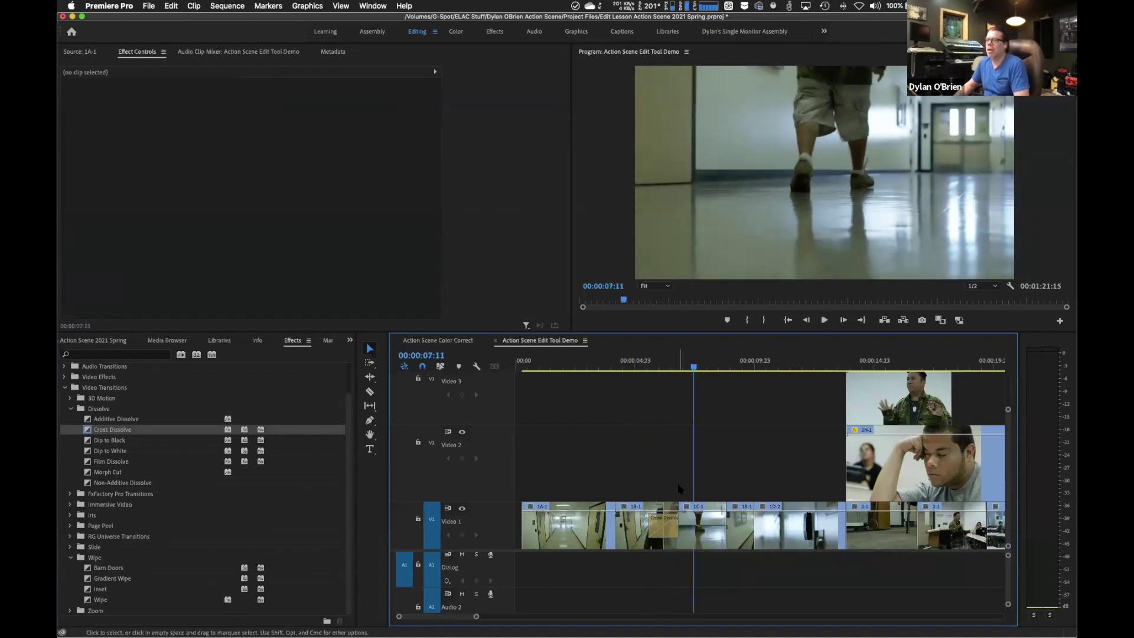
- Lengthen the Cross Dissolve between clips 1B-1 and 1C-1 to a duration of about 00:00:02:10 and play it back
click(669, 532)
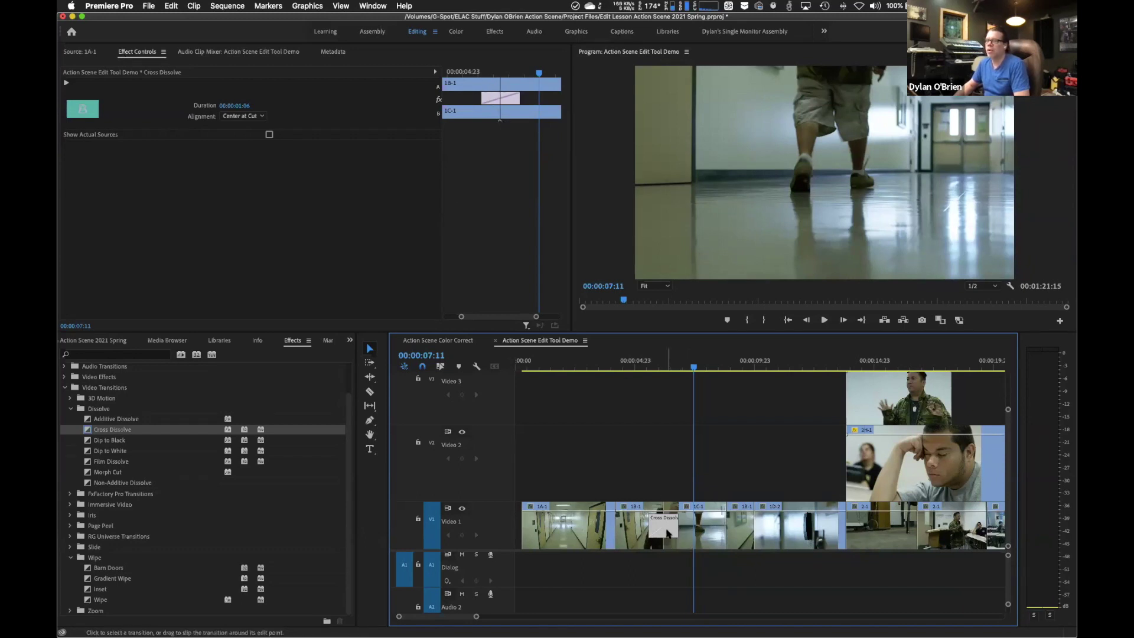
mouse_move(676, 529)
mouse_down()
mouse_move(712, 530)
mouse_move(692, 529)
mouse_up()
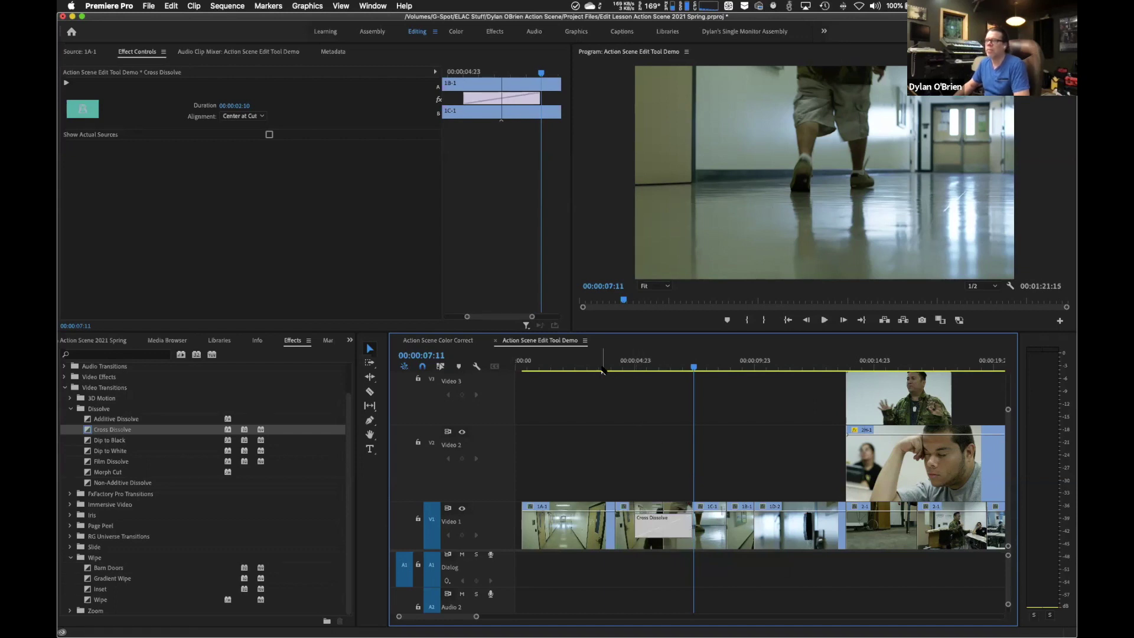
click(603, 370)
key(space)
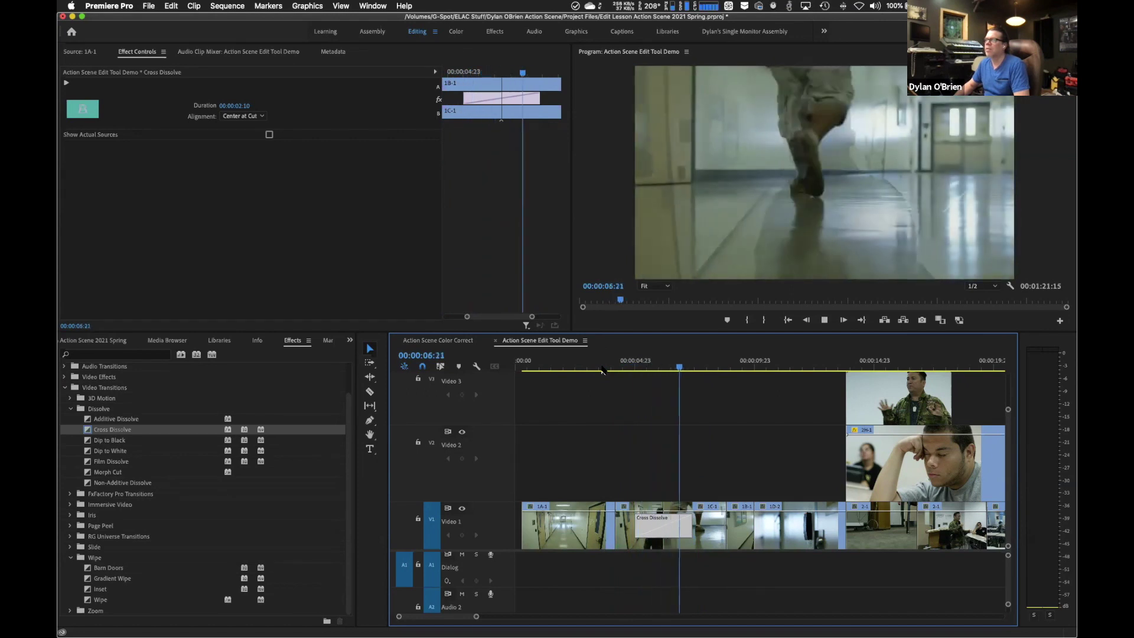
key(space)
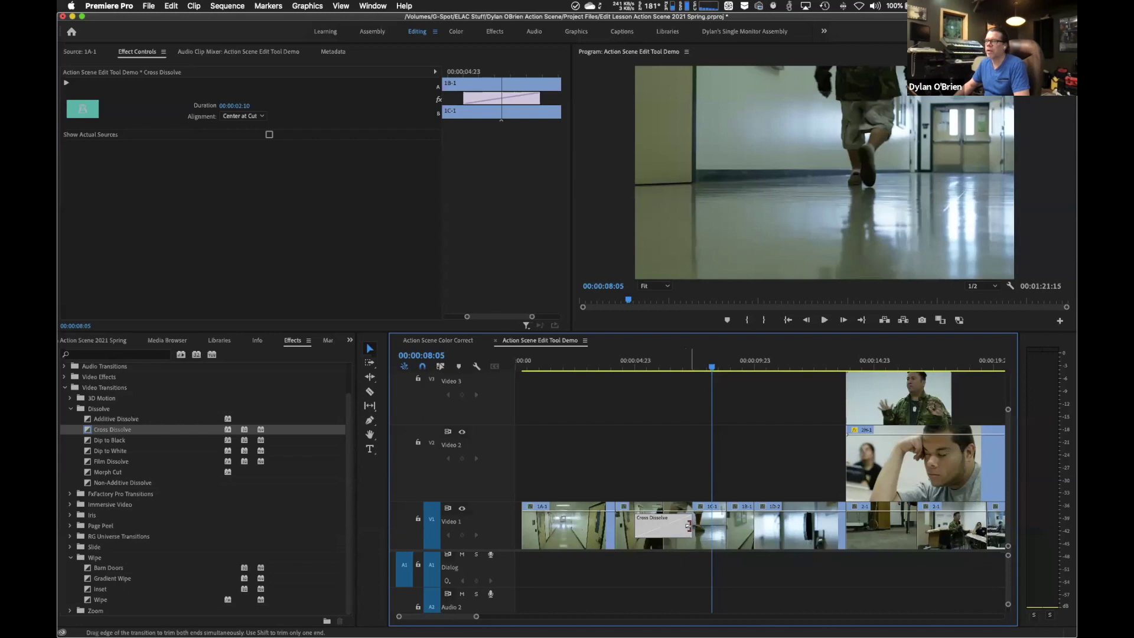
- Shorten the Cross Dissolve between clips 1B-1 and 1C-1 to a duration of about 00:00:00:10 and play it back
drag(689, 526, 665, 531)
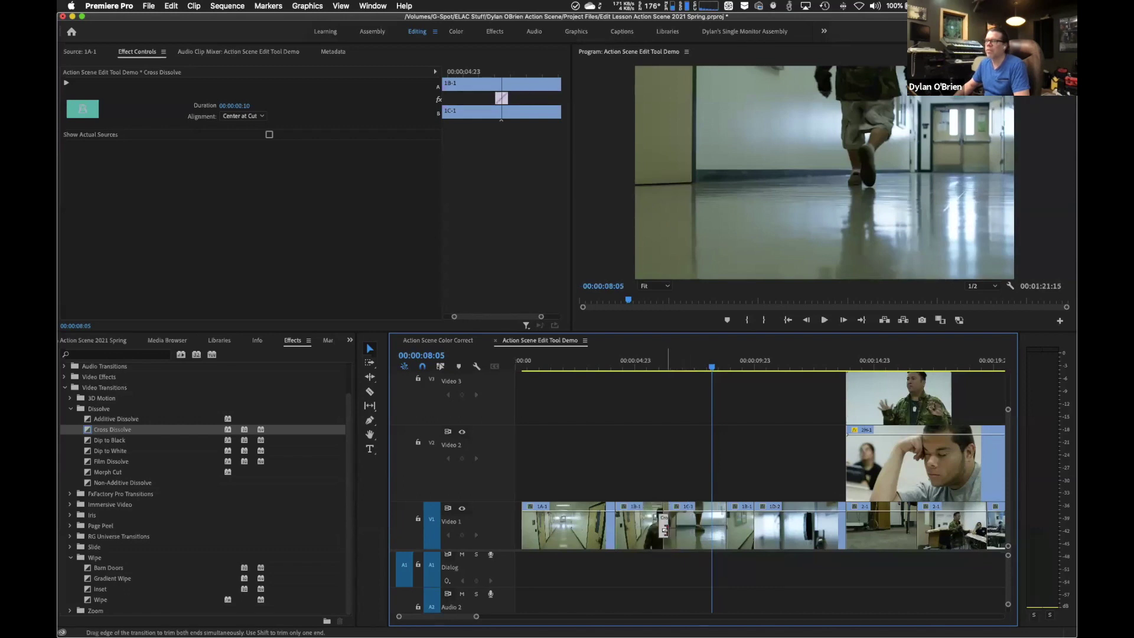
click(620, 368)
key(space)
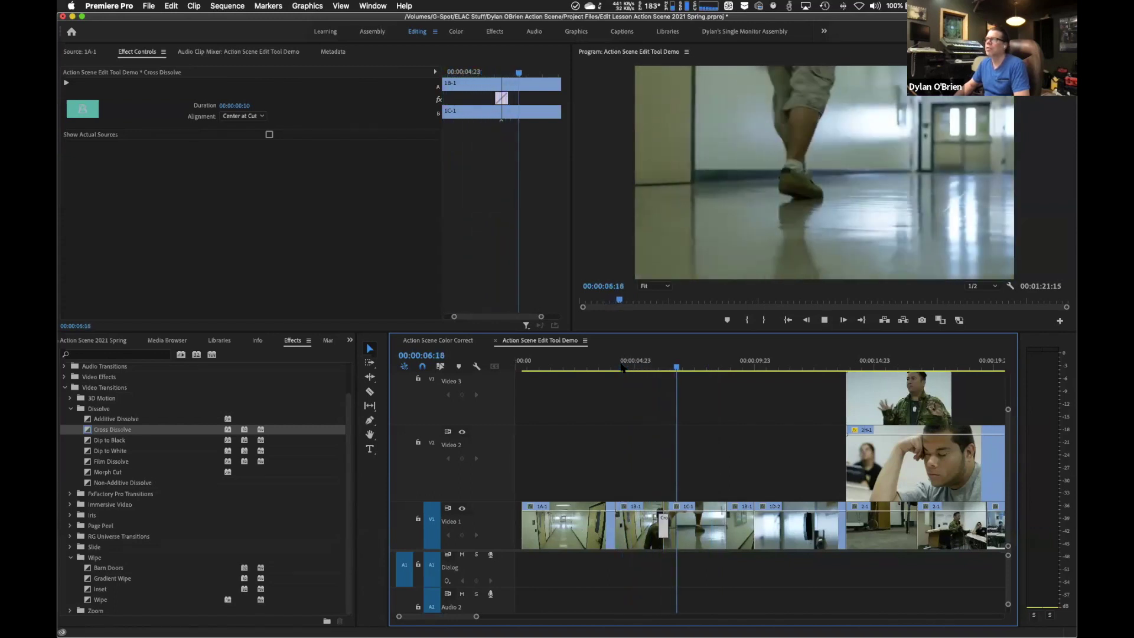
key(space)
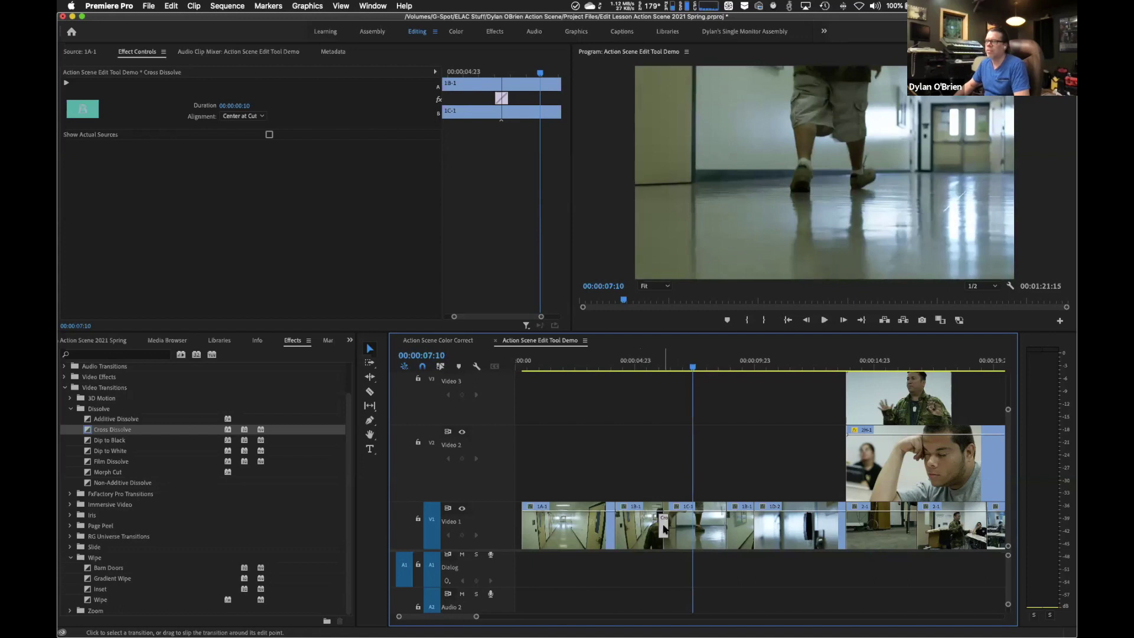
- Delete the shortened Cross Dissolve, apply a fresh one at the cut between clips 1B-1 and 1C-1, and play it back
key(Delete)
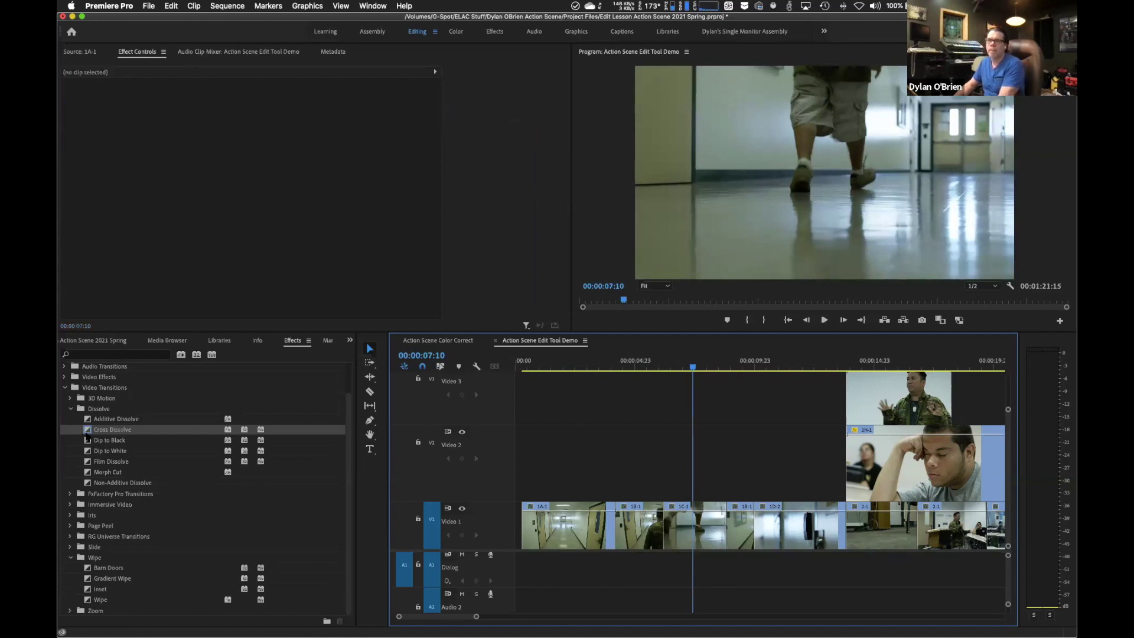
drag(88, 431, 668, 529)
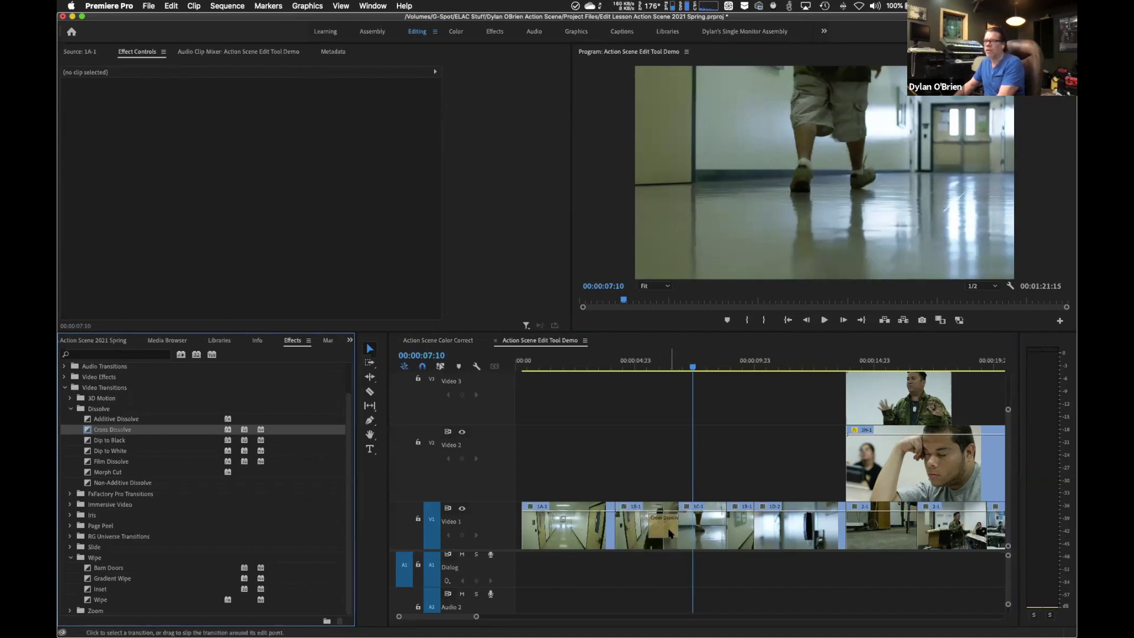
click(669, 532)
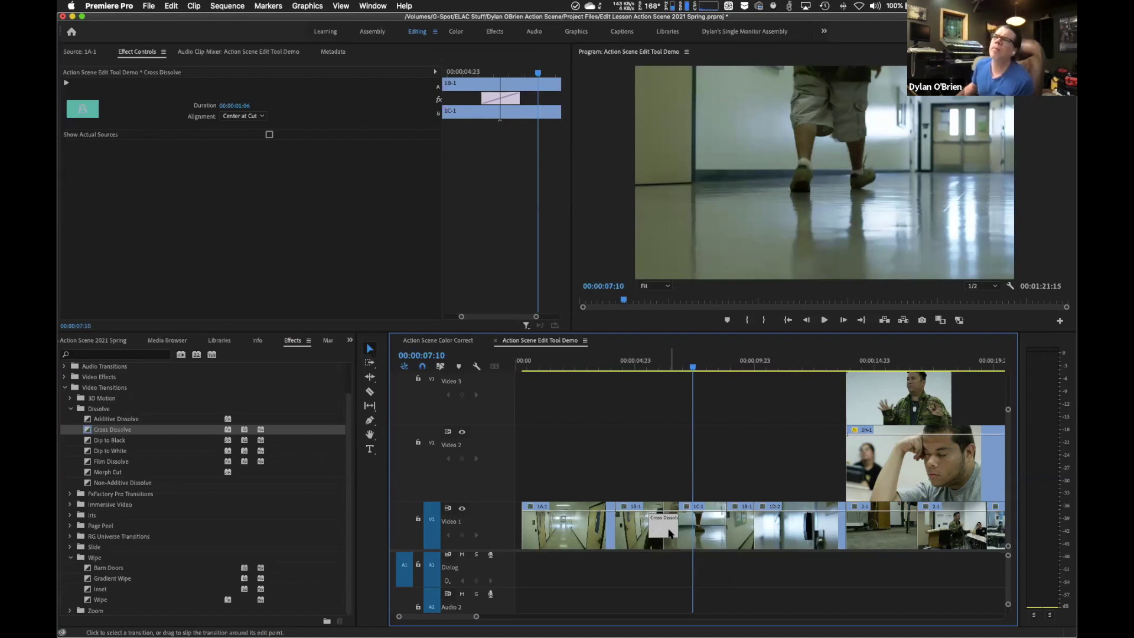
click(648, 367)
key(space)
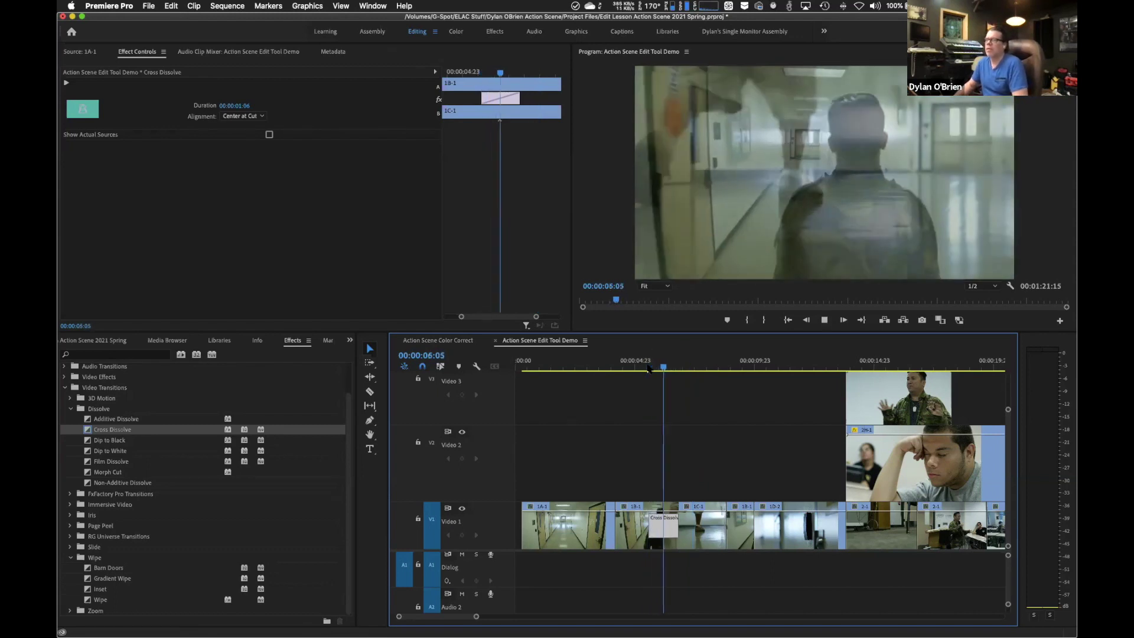
- Slip the Cross Dissolve slightly later around the cut between clips 1B-1 and 1C-1 and play it back
key(space)
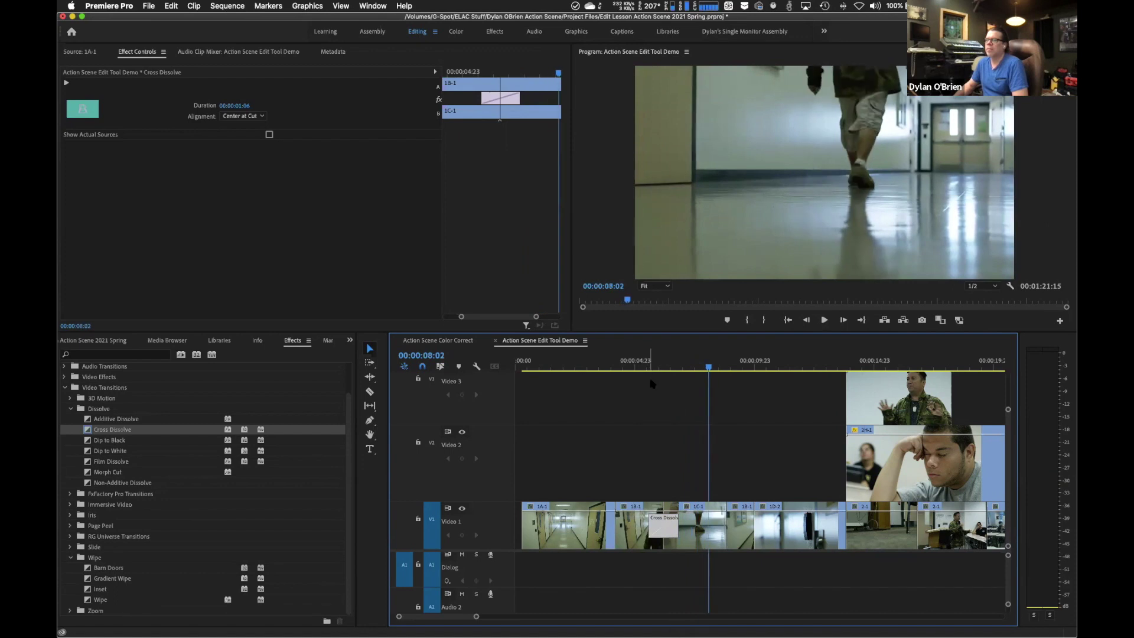
drag(673, 532, 672, 529)
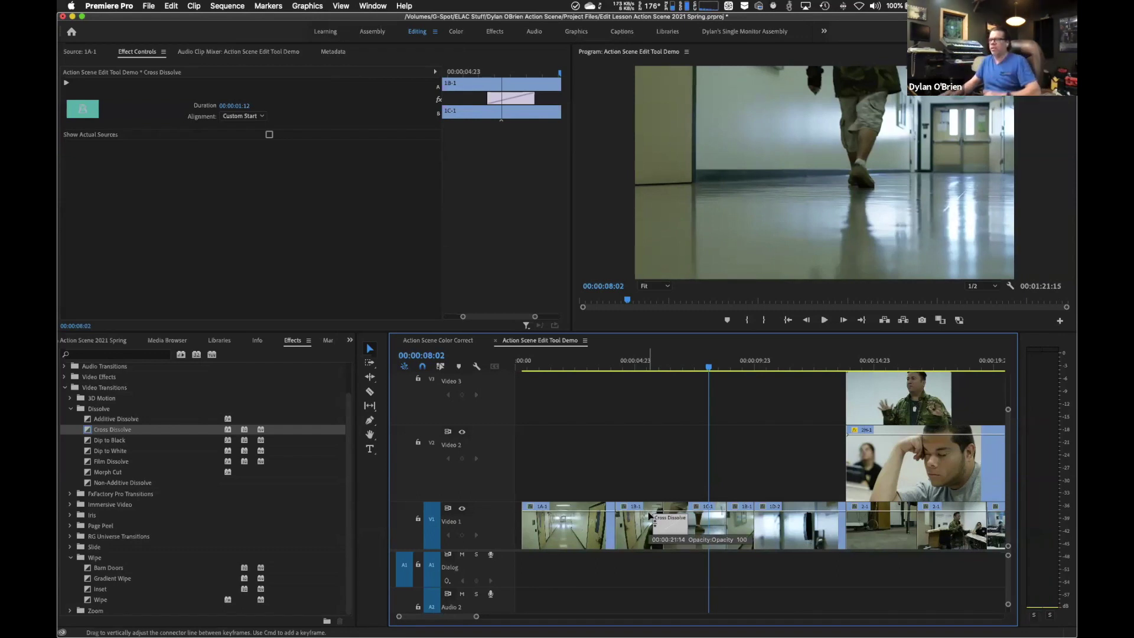
click(637, 367)
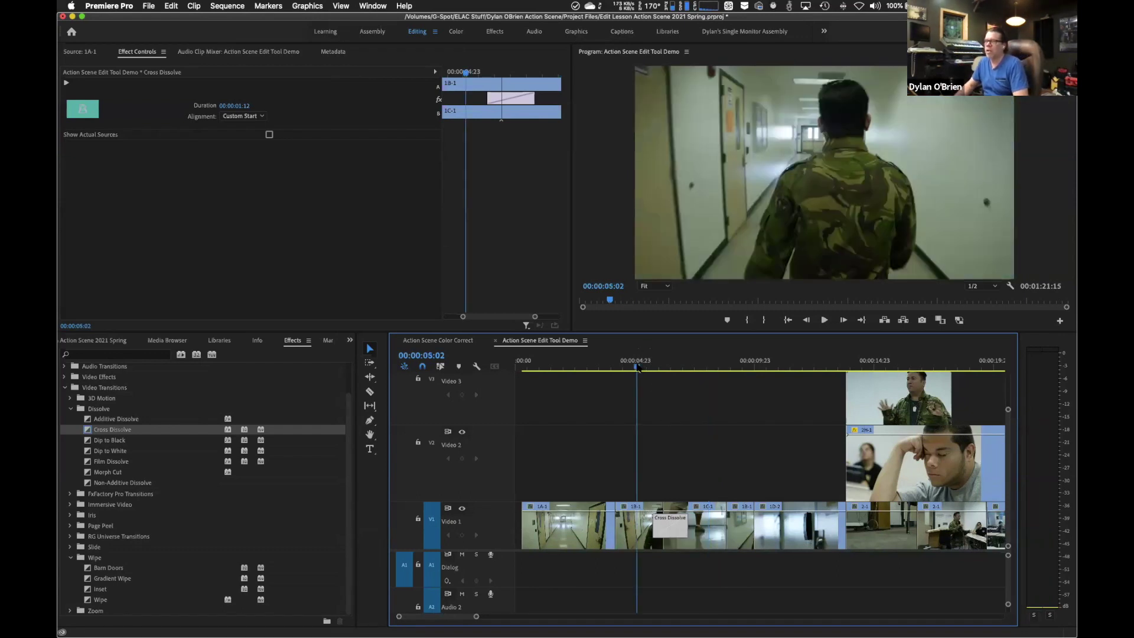
key(space)
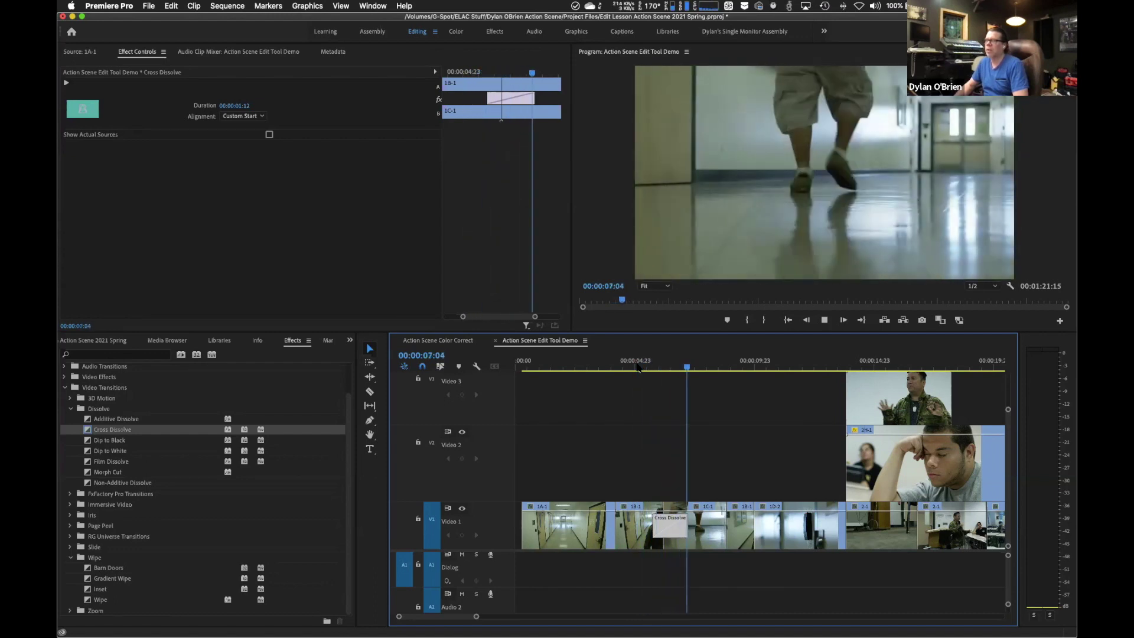
- Slip the Cross Dissolve earlier around the cut between clips 1B-1 and 1C-1, and delete it
drag(674, 531, 664, 536)
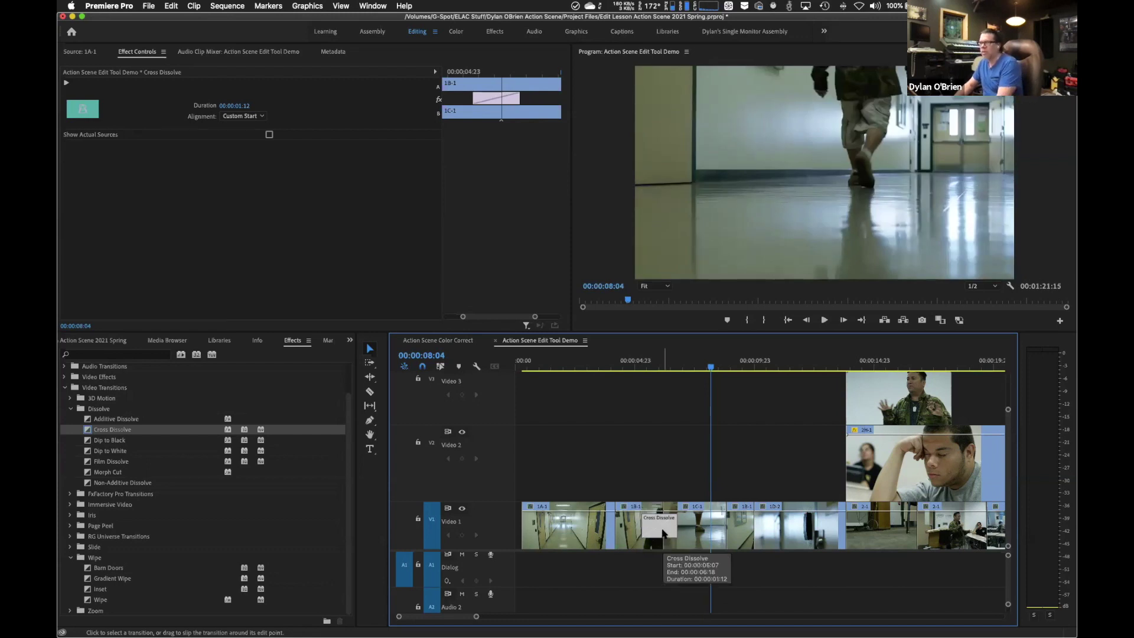
key(BackSpace)
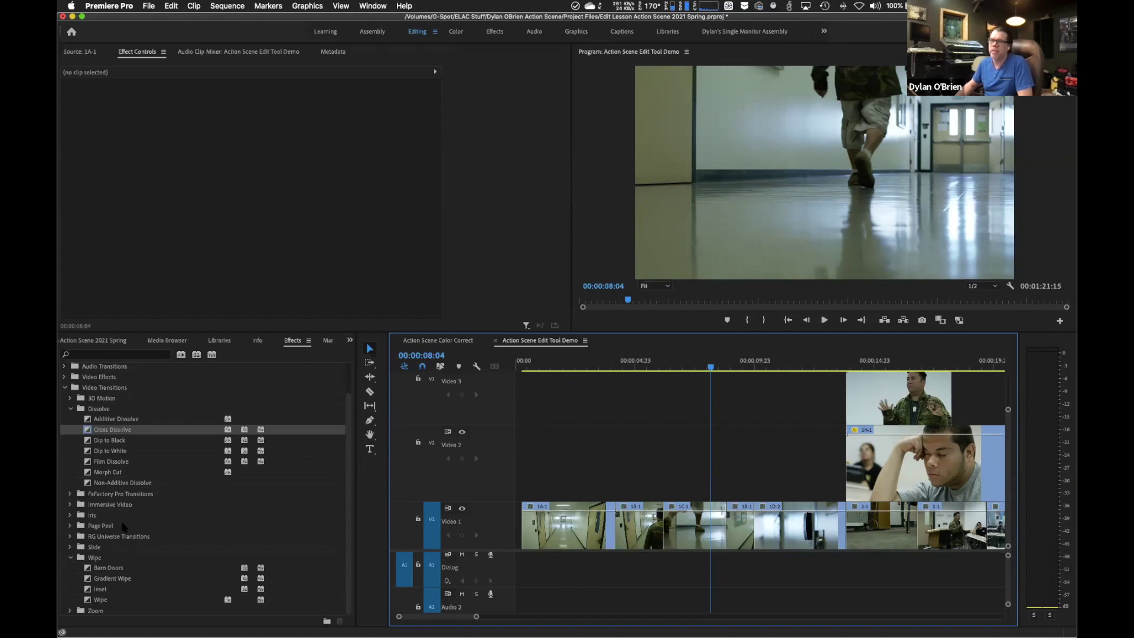
click(71, 558)
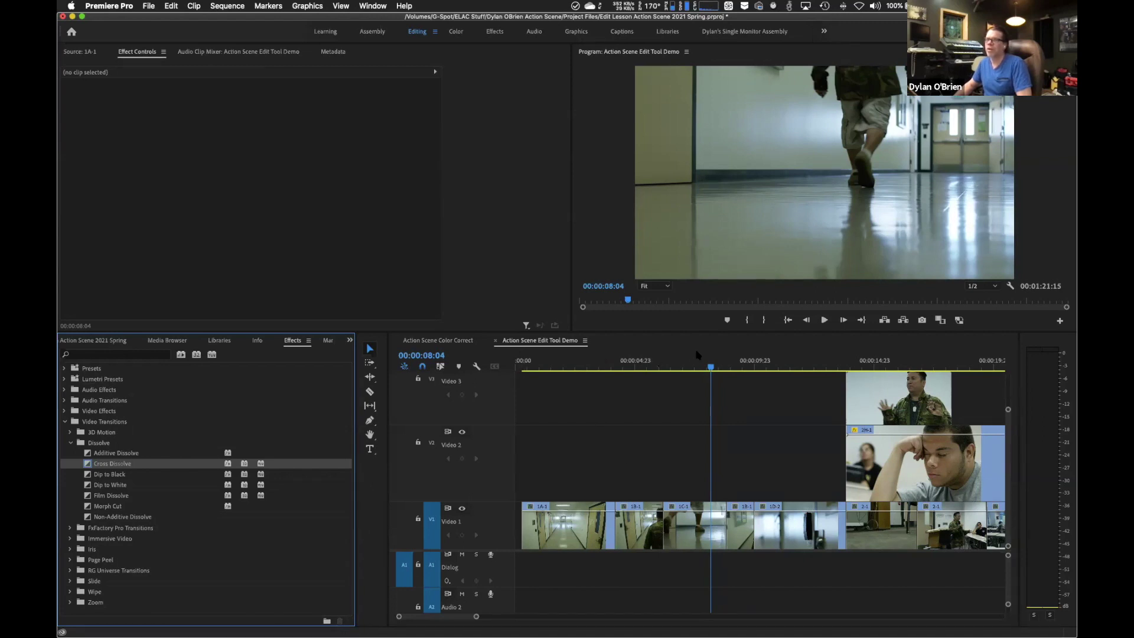
- Apply a Cross Dissolve at the cut between clips 1A-1 and 1B-1 and extend its duration to 00:00:05:22
drag(697, 356, 649, 366)
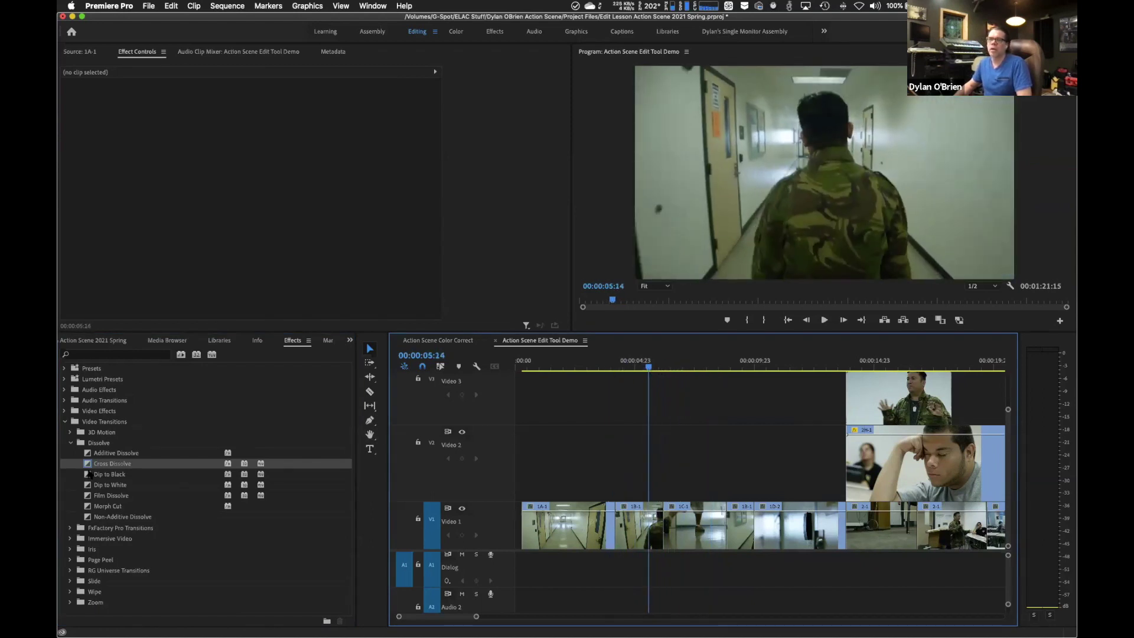
drag(87, 465, 615, 531)
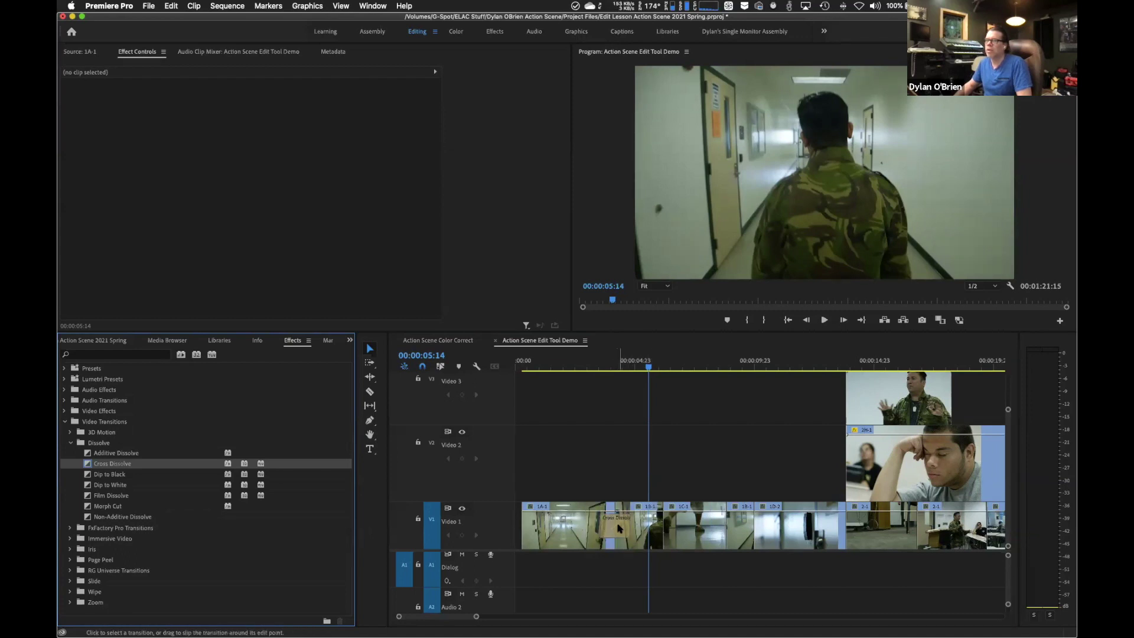
double_click(619, 529)
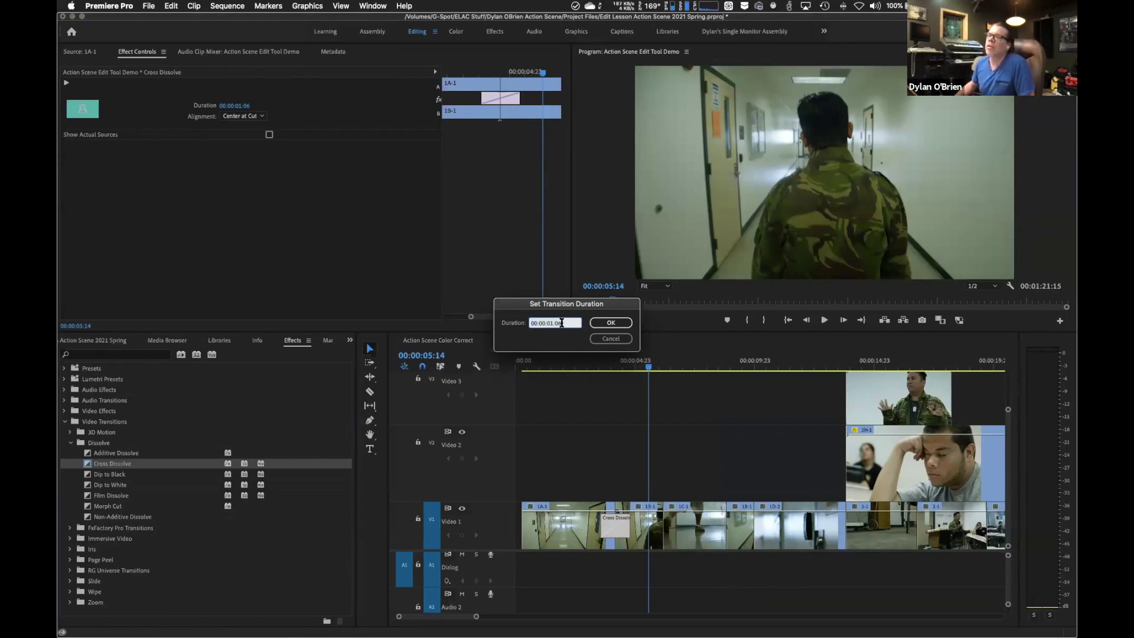
click(573, 323)
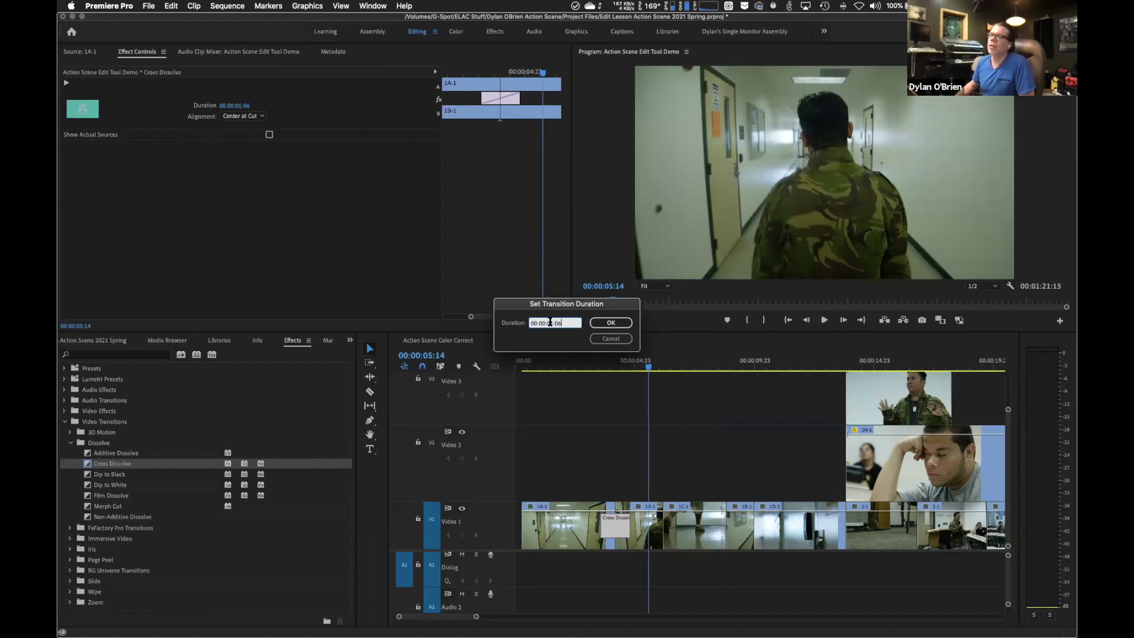
text(3)
key(Return)
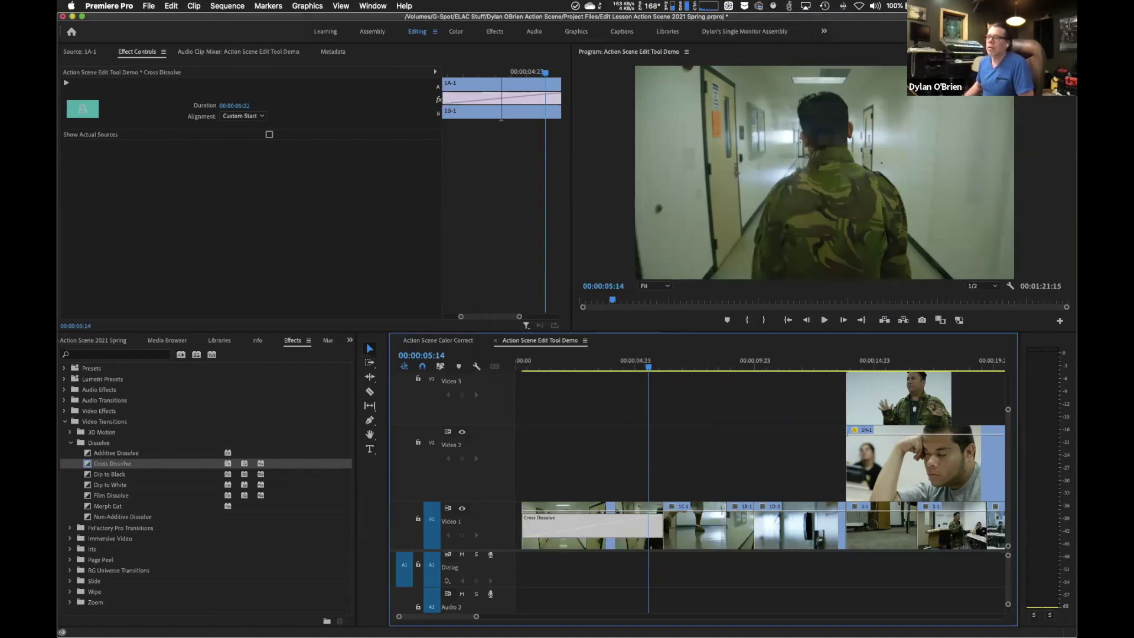
- Play the long Cross Dissolve between clips 1A-1 and 1B-1 from the start of the sequence and delete it
key(Up)
key(Up)
key(space)
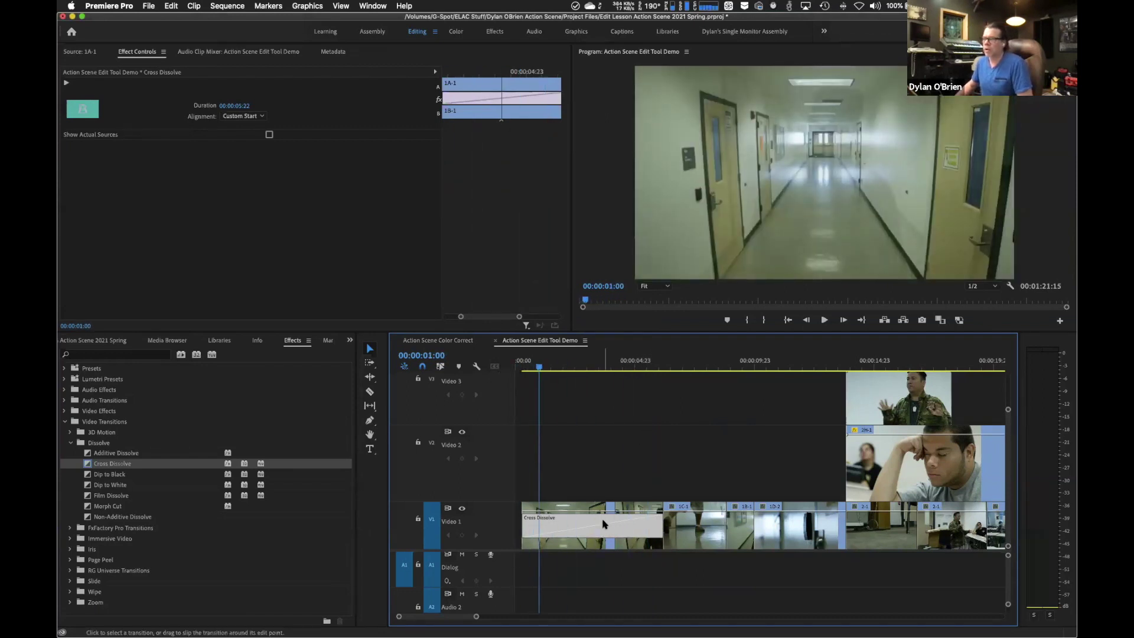
key(Delete)
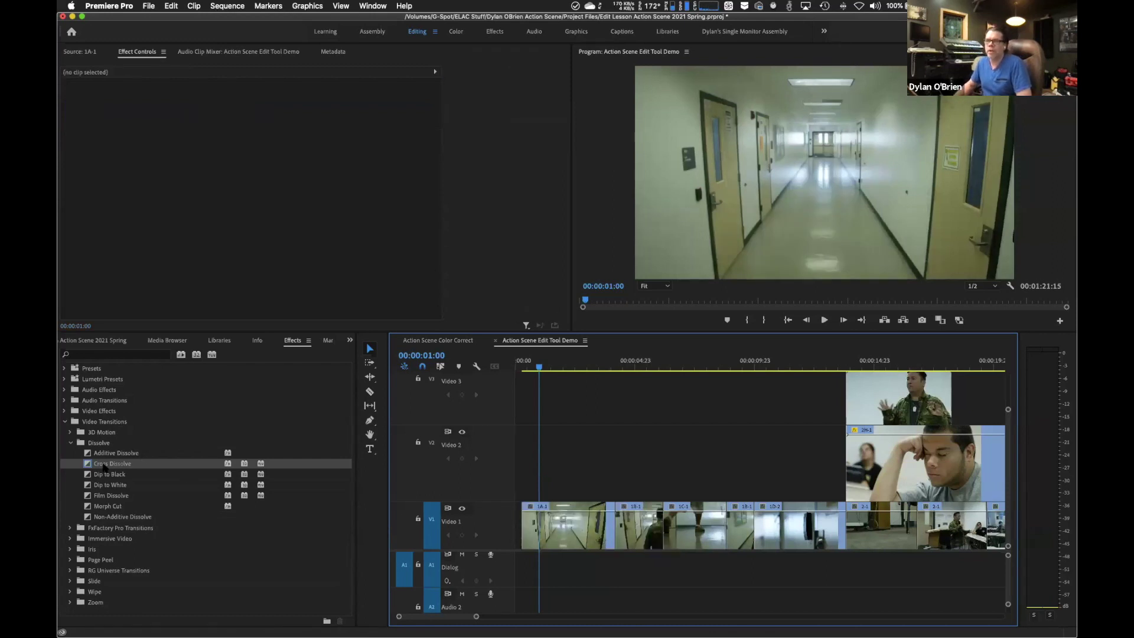
- Apply a Cross Dissolve lasting about 00:00:02:04 at the cut between clips 1B-1 and 1C-1 and play it back
drag(87, 465, 689, 529)
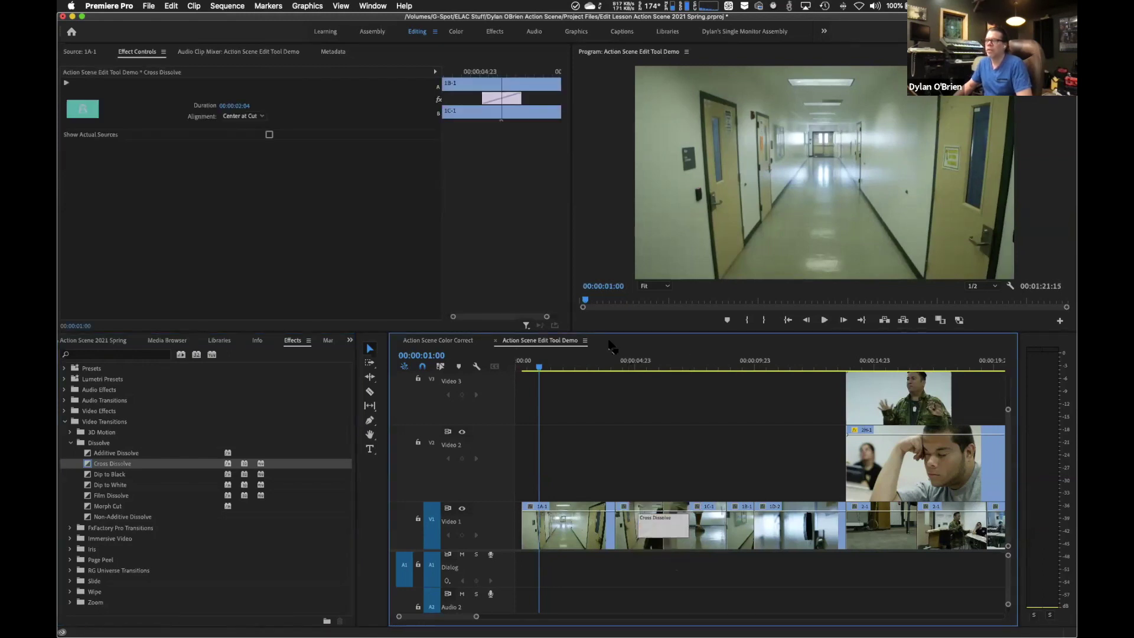
key(space)
click(625, 364)
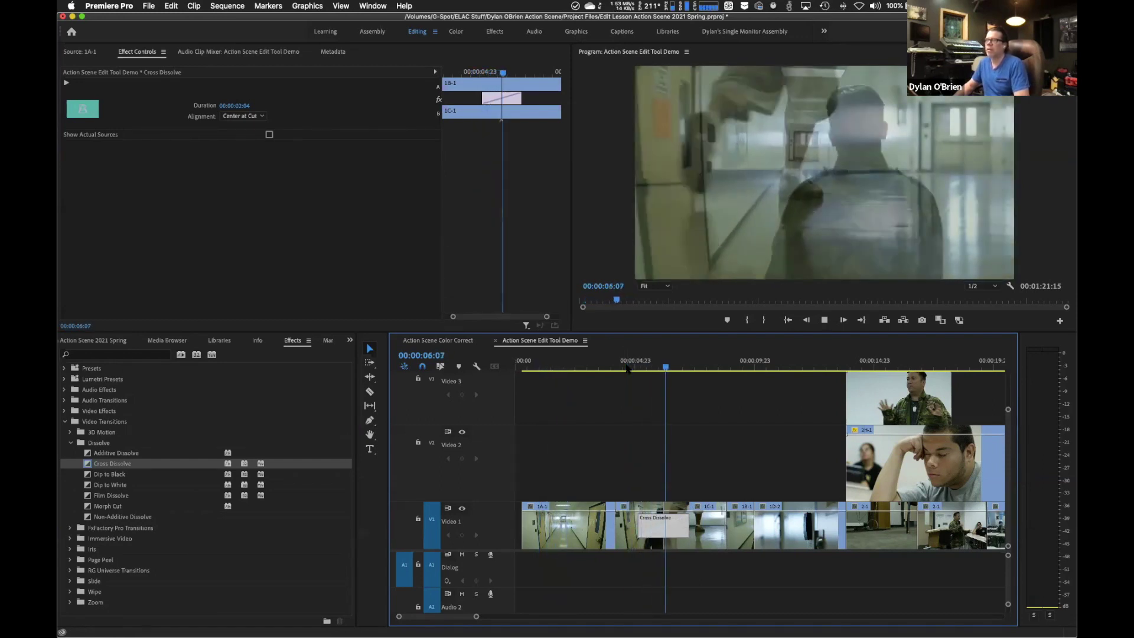
key(space)
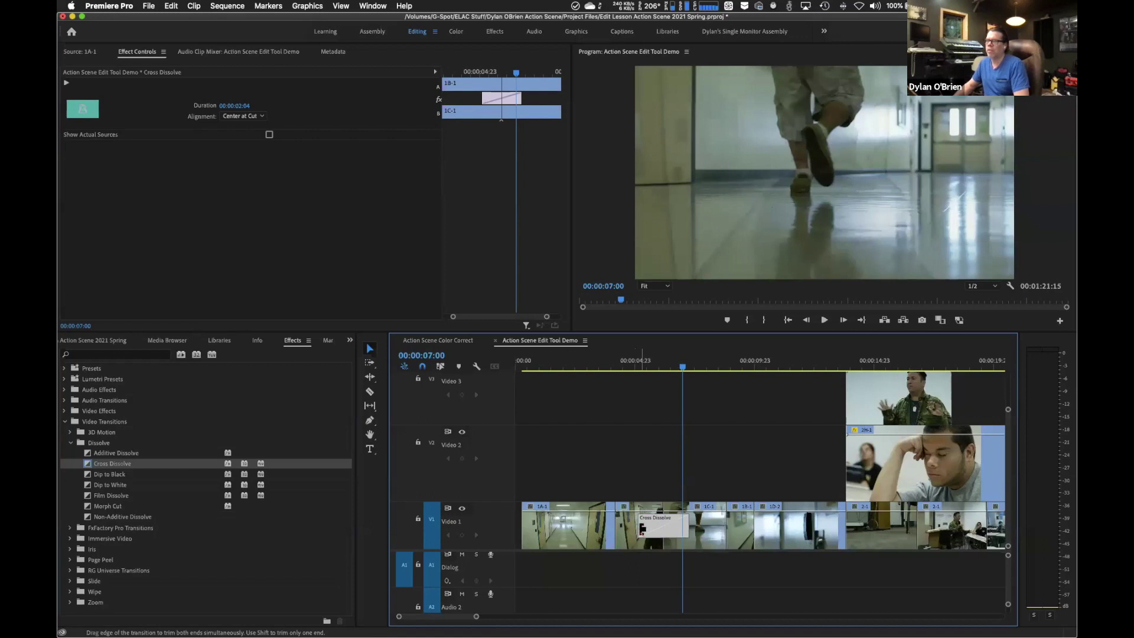
- Shorten the Cross Dissolve between clips 1B-1 and 1C-1 to a duration of about 00:00:01:04 and preview it
drag(640, 527, 652, 528)
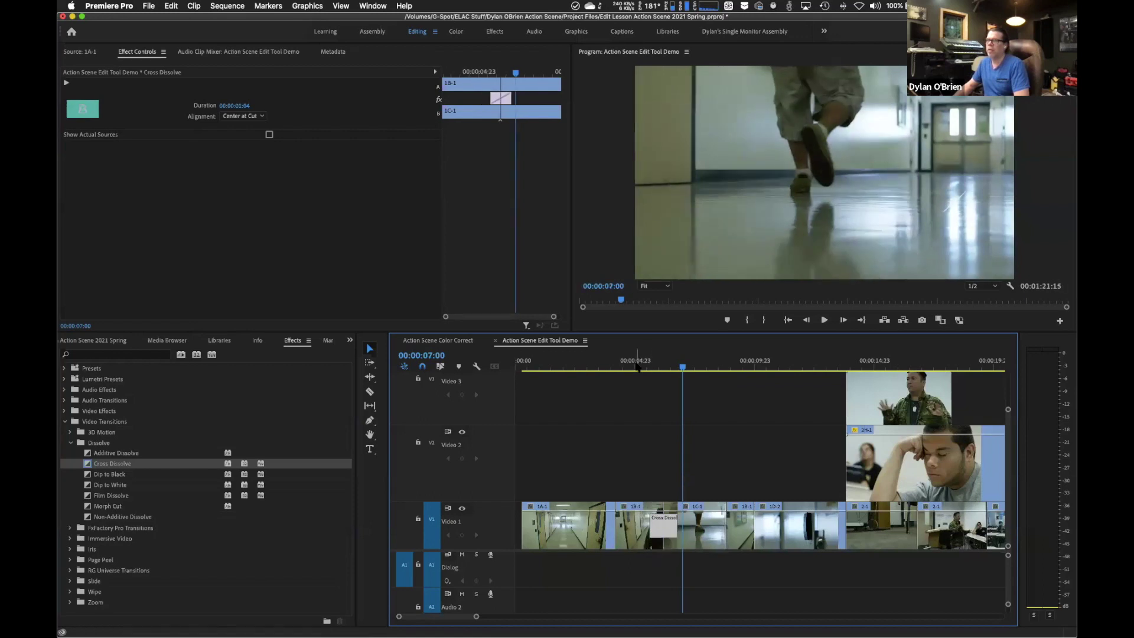
click(636, 366)
key(space)
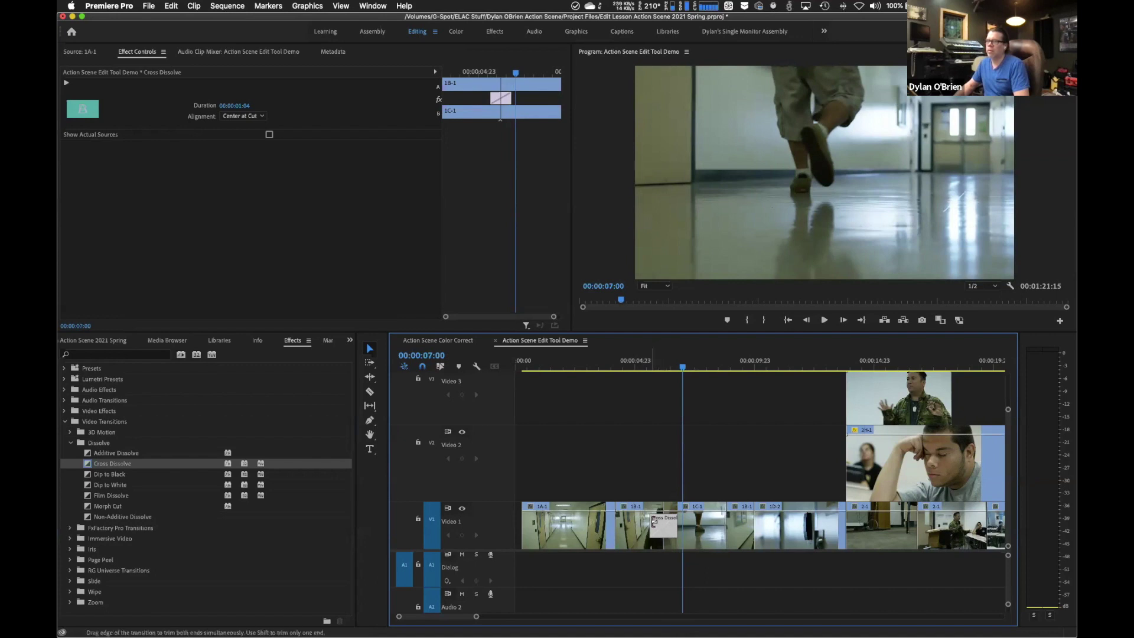
- Trim the Cross Dissolve between clips 1B-1 and 1C-1 down to a duration of about 00:00:00:16 and play it back
drag(653, 519, 659, 523)
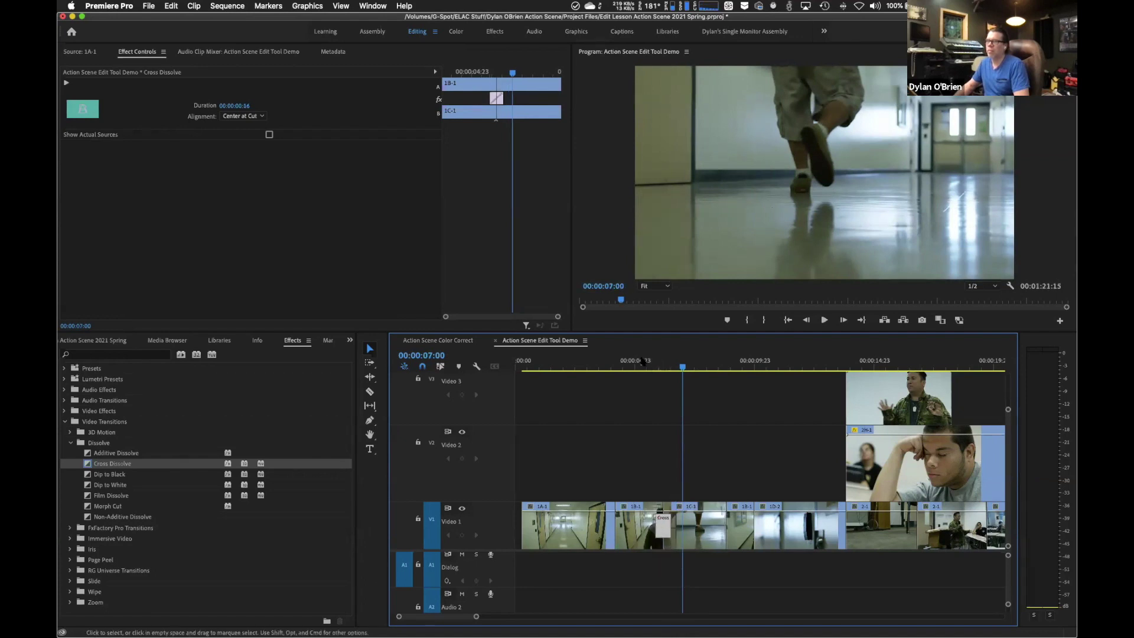
click(632, 366)
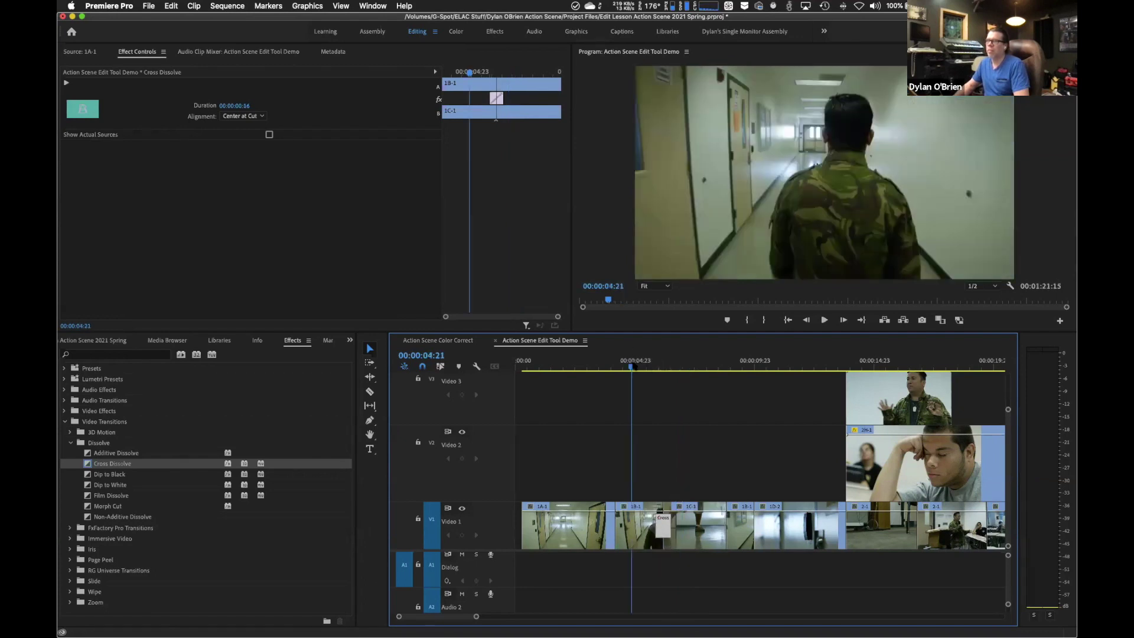
key(space)
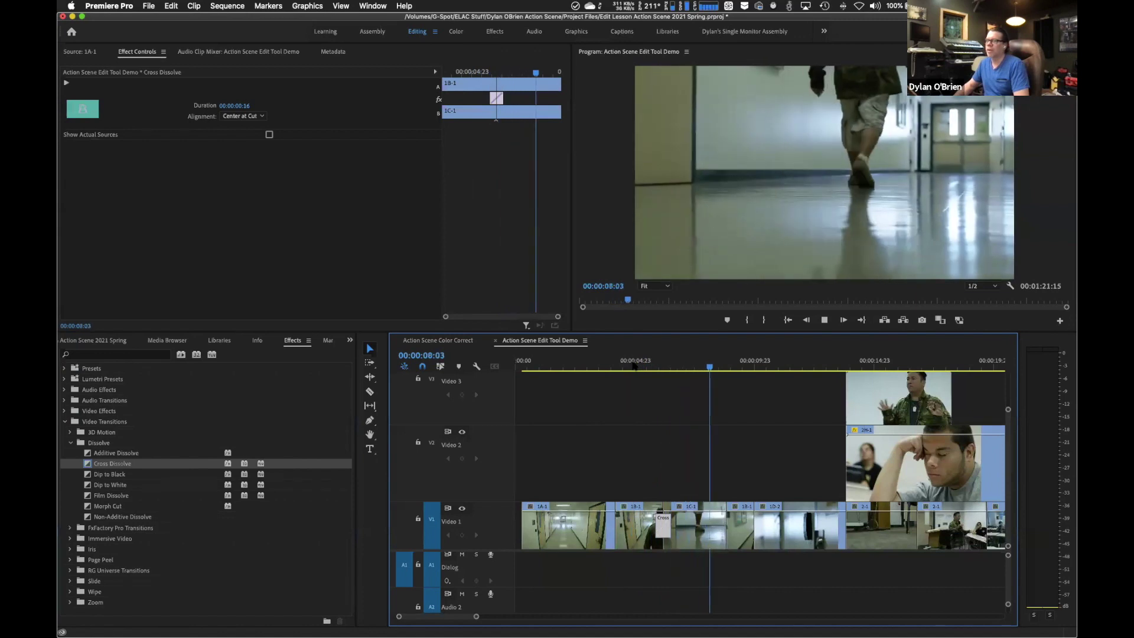
key(space)
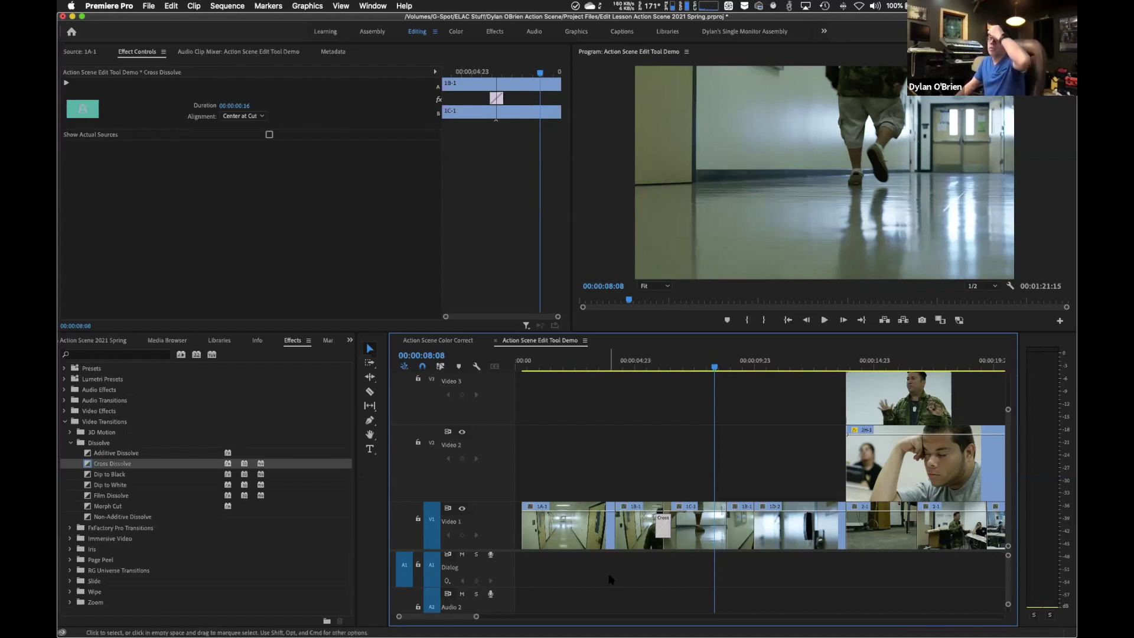
- Replace the Cross Dissolve between clips 1B-1 and 1C-1 with the 3D Motion Cube Spin transition and play it back
right_click(663, 535)
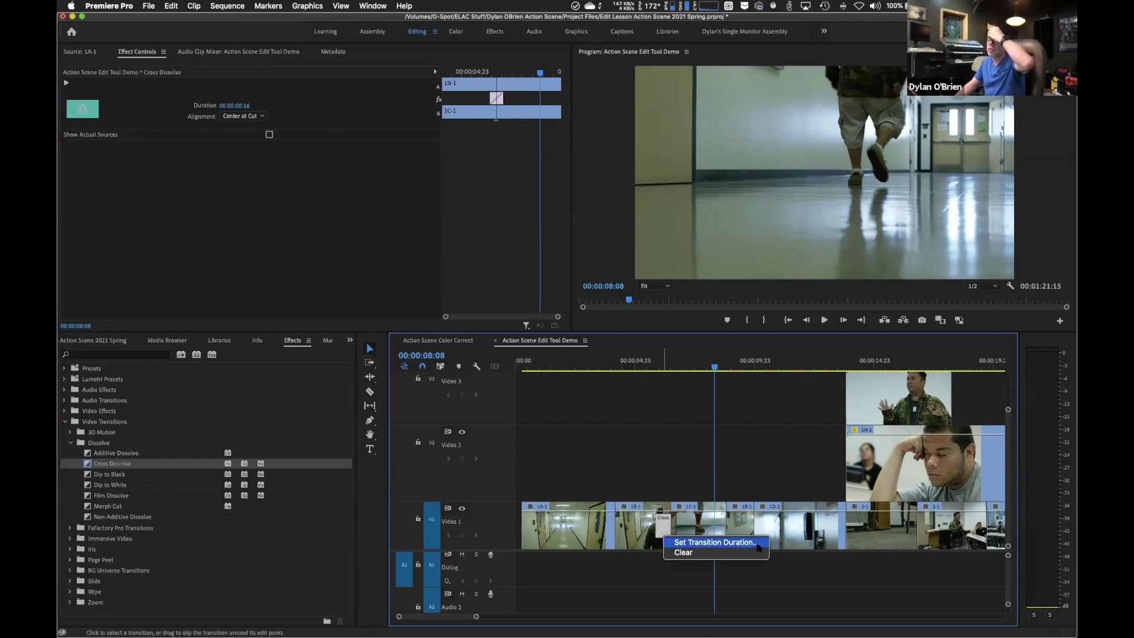
click(699, 555)
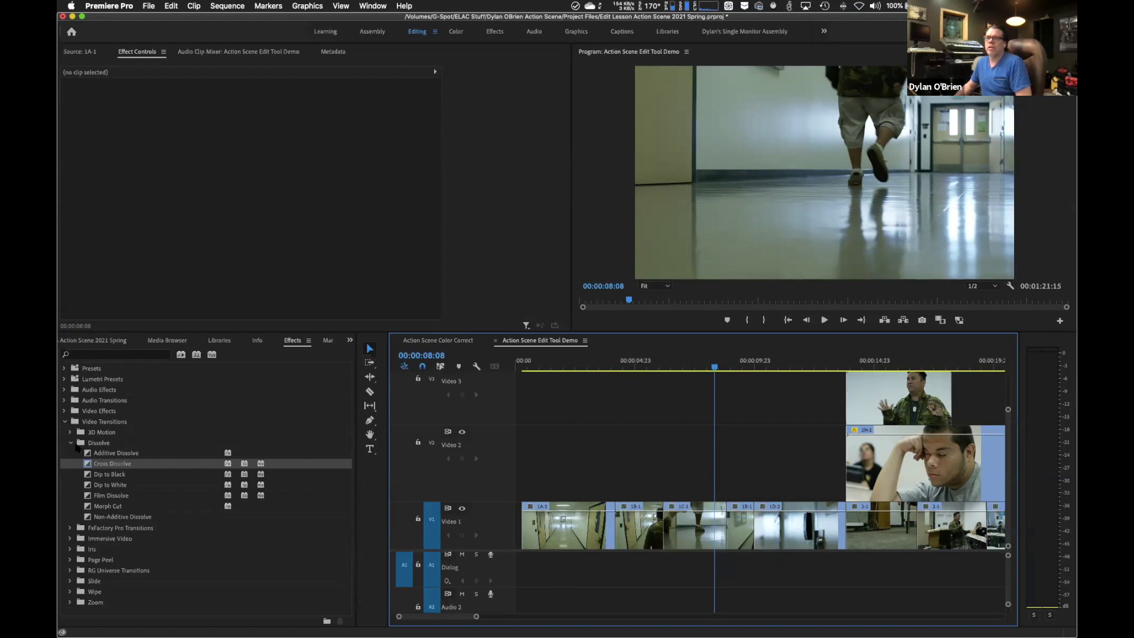
click(71, 443)
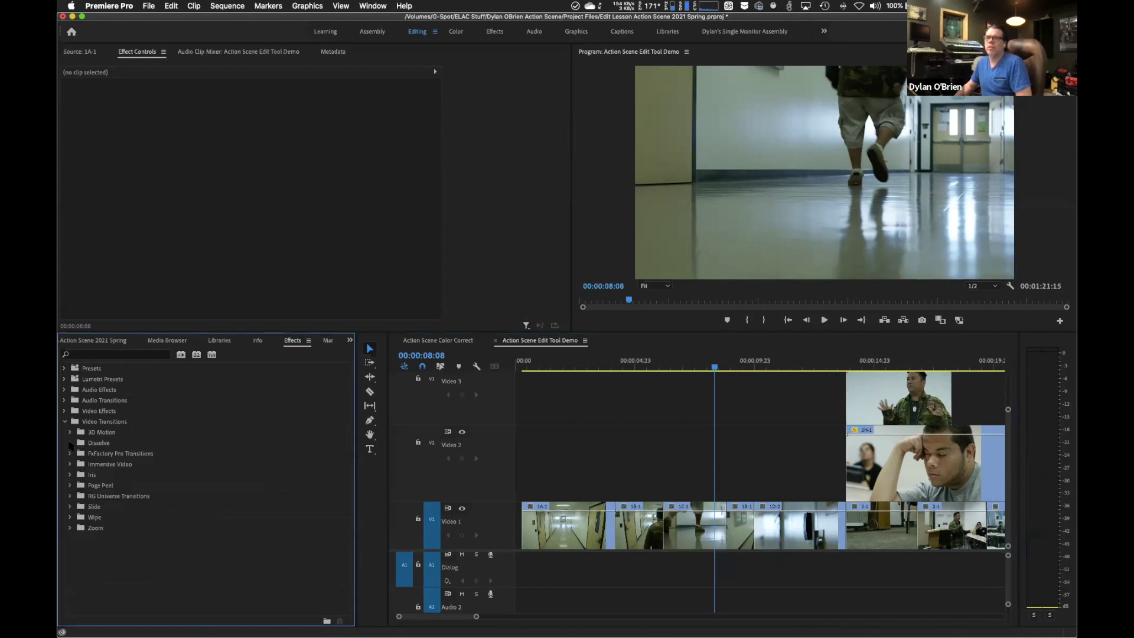
click(71, 433)
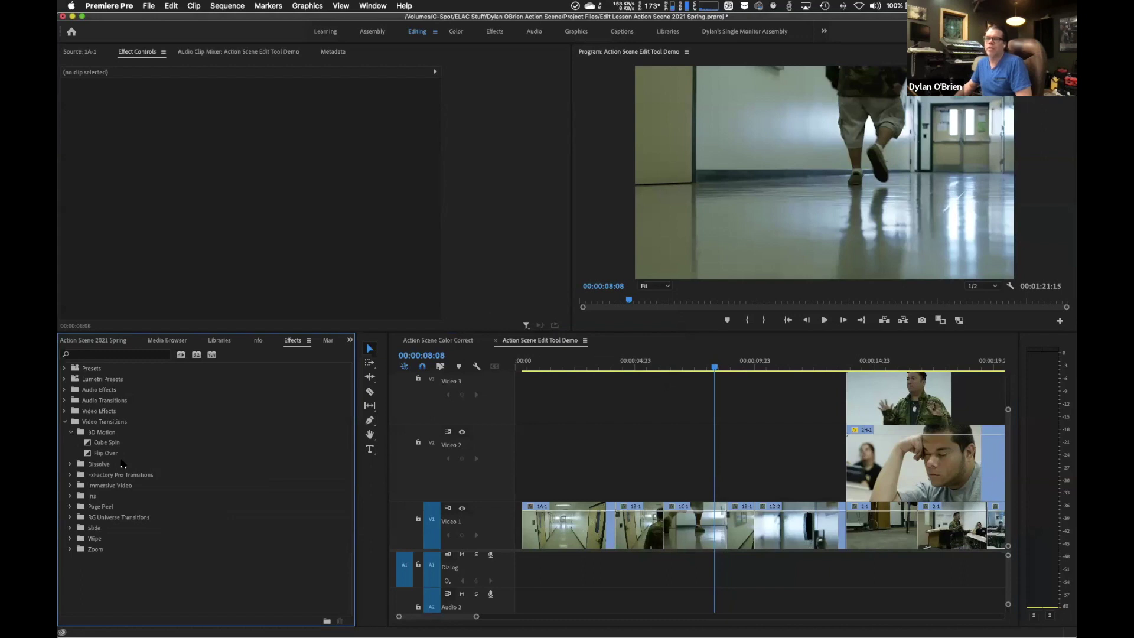
drag(90, 446, 667, 536)
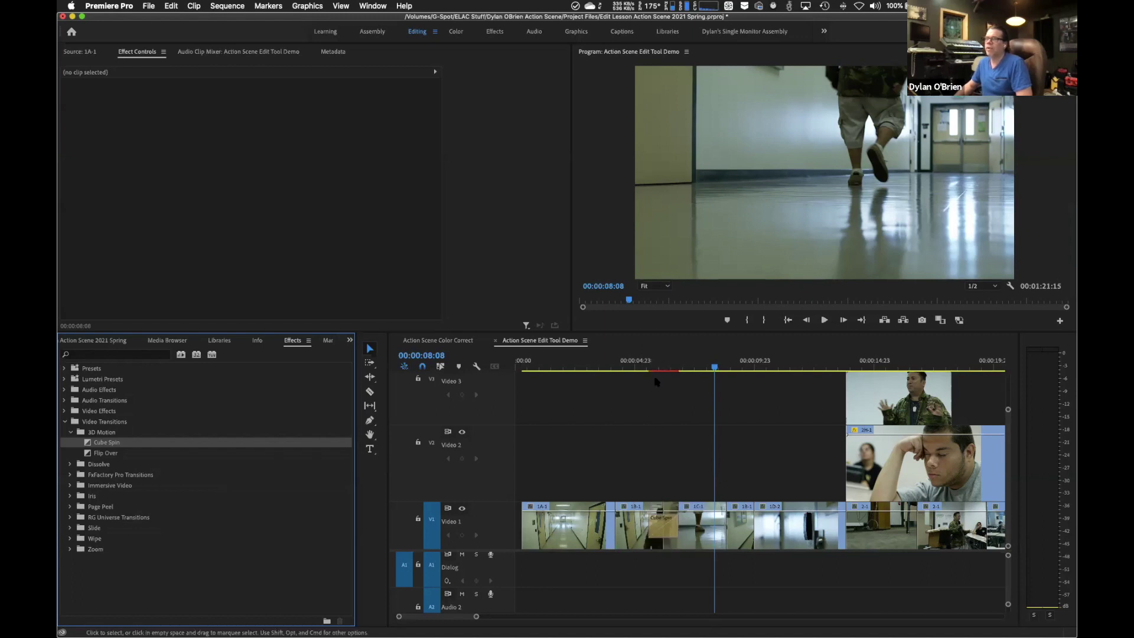
click(621, 366)
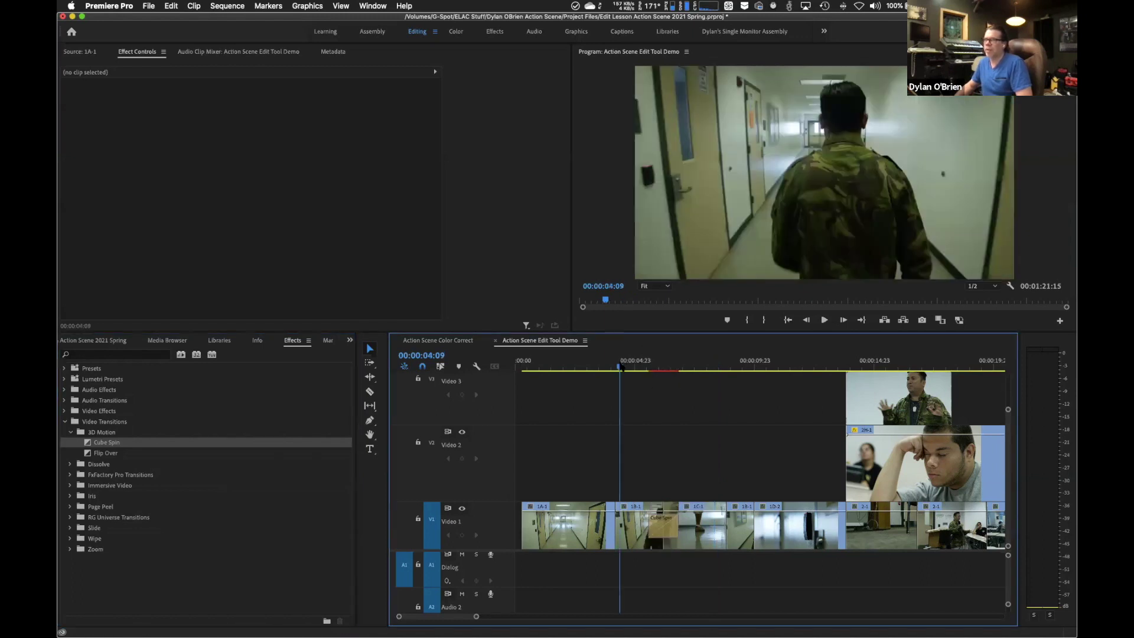
key(space)
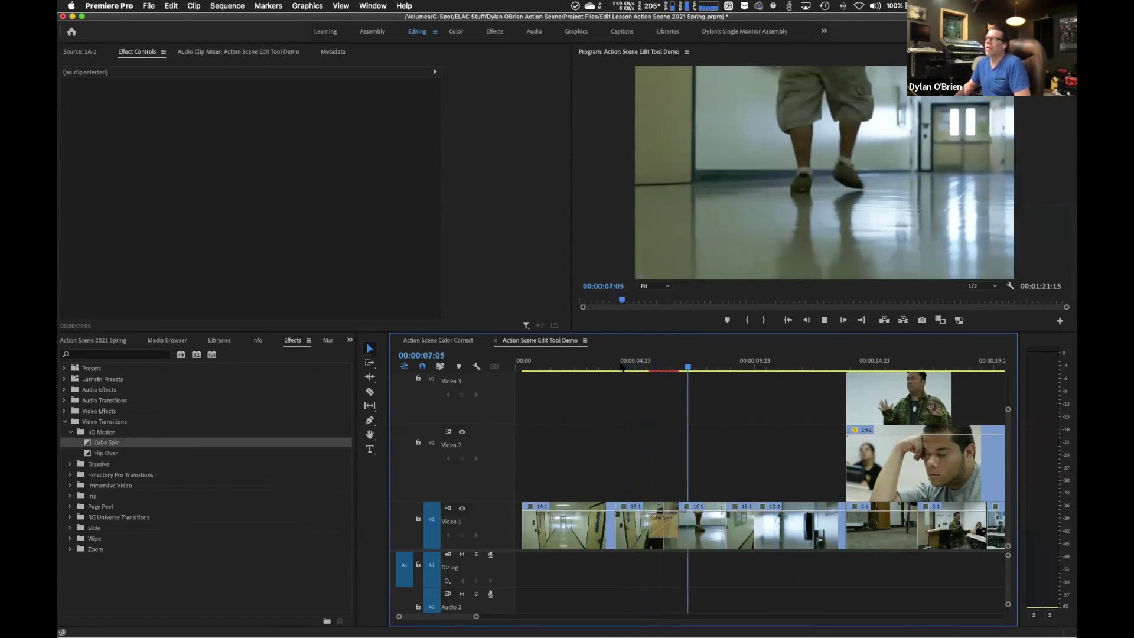
key(space)
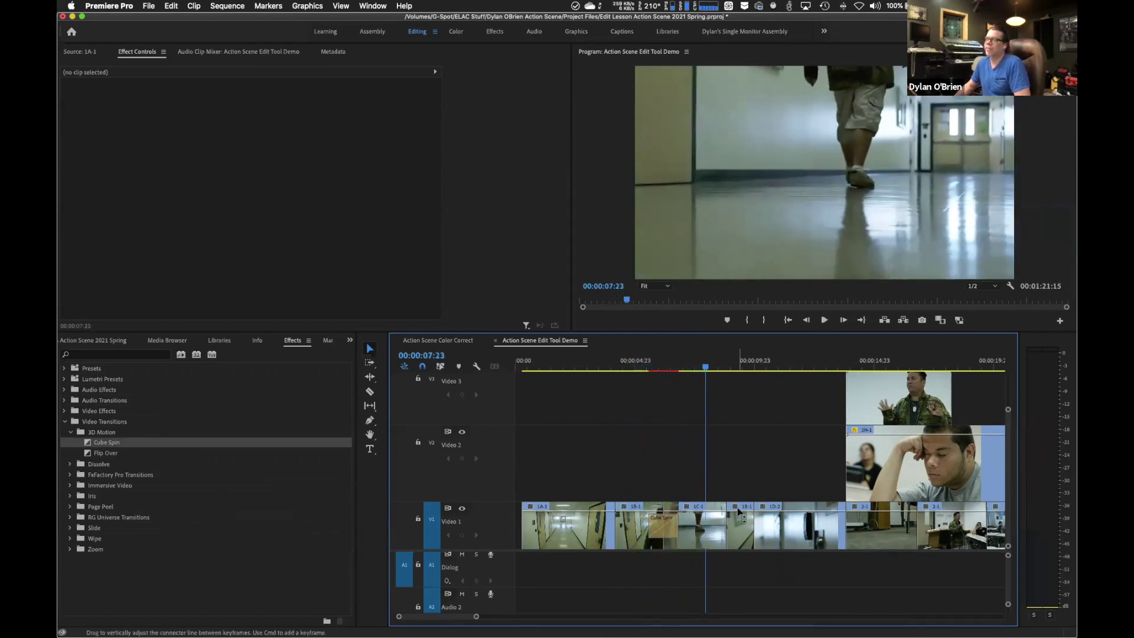
- Show the actual sources in the Cube Spin transition's preview, and delete the transition between clips 1B-1 and 1C-1
click(668, 533)
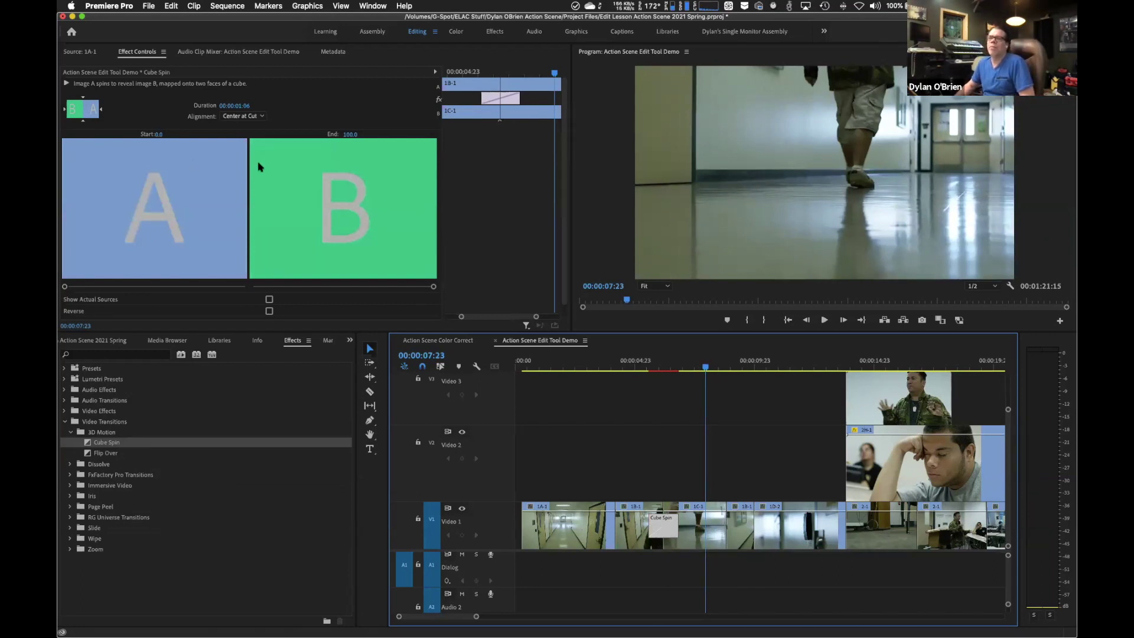
click(270, 299)
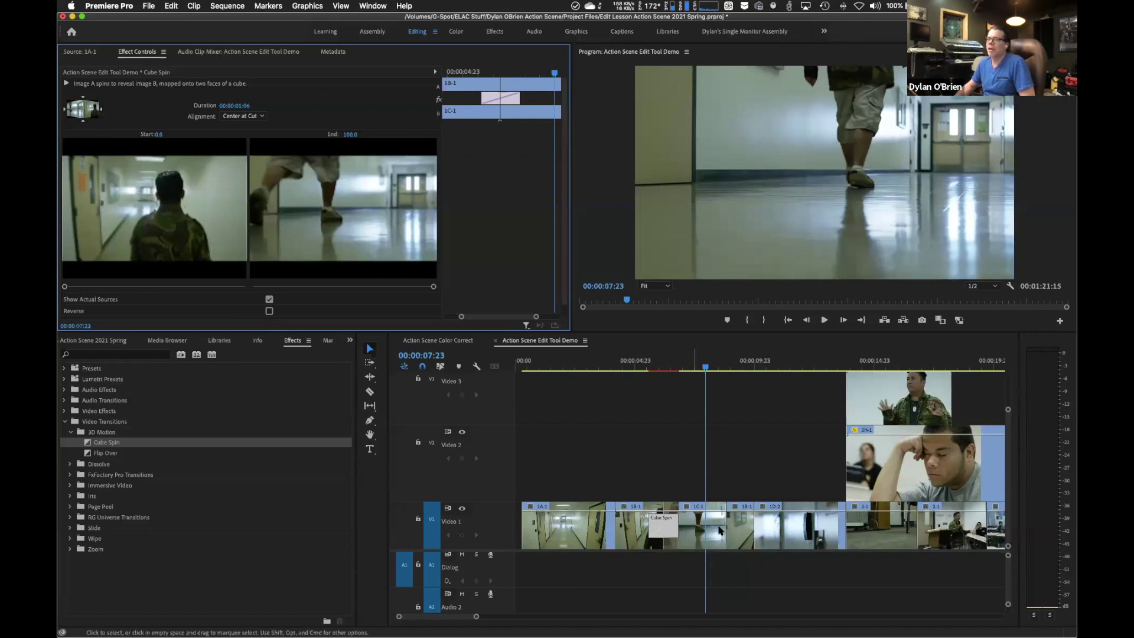
click(668, 534)
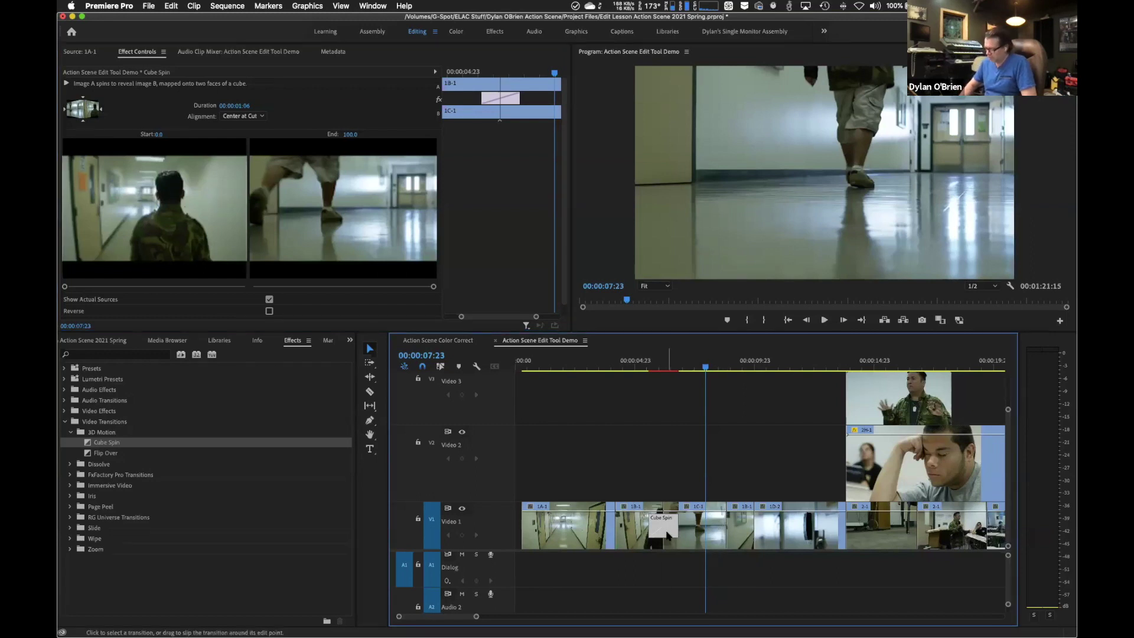
key(Delete)
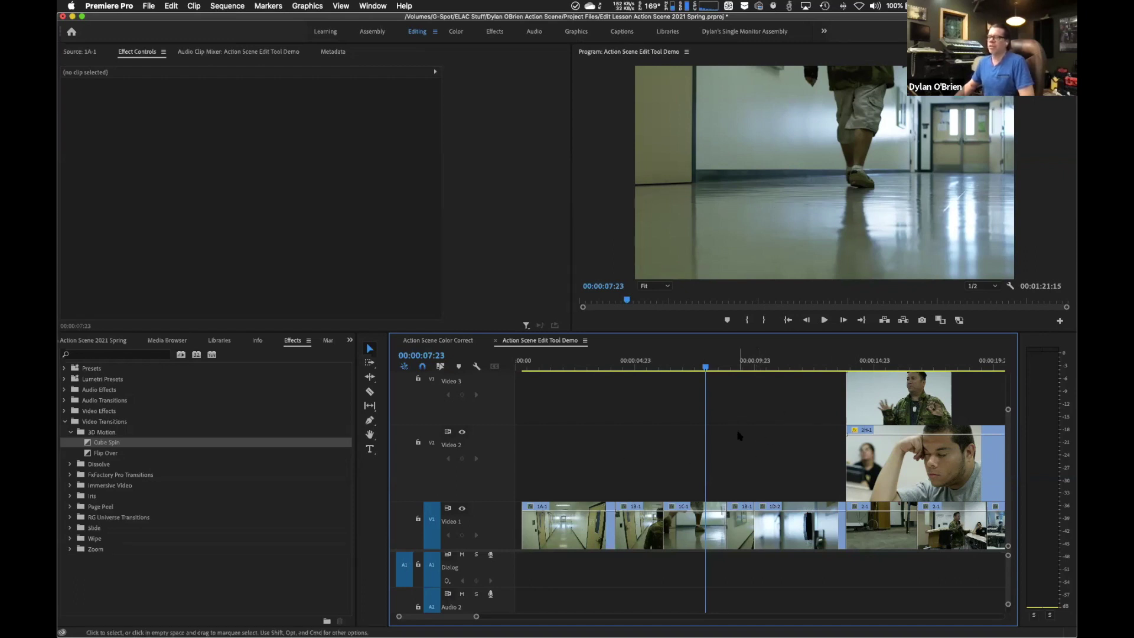
mouse_move(706, 366)
mouse_down()
mouse_move(588, 371)
mouse_move(734, 371)
mouse_move(662, 371)
mouse_move(688, 369)
mouse_up()
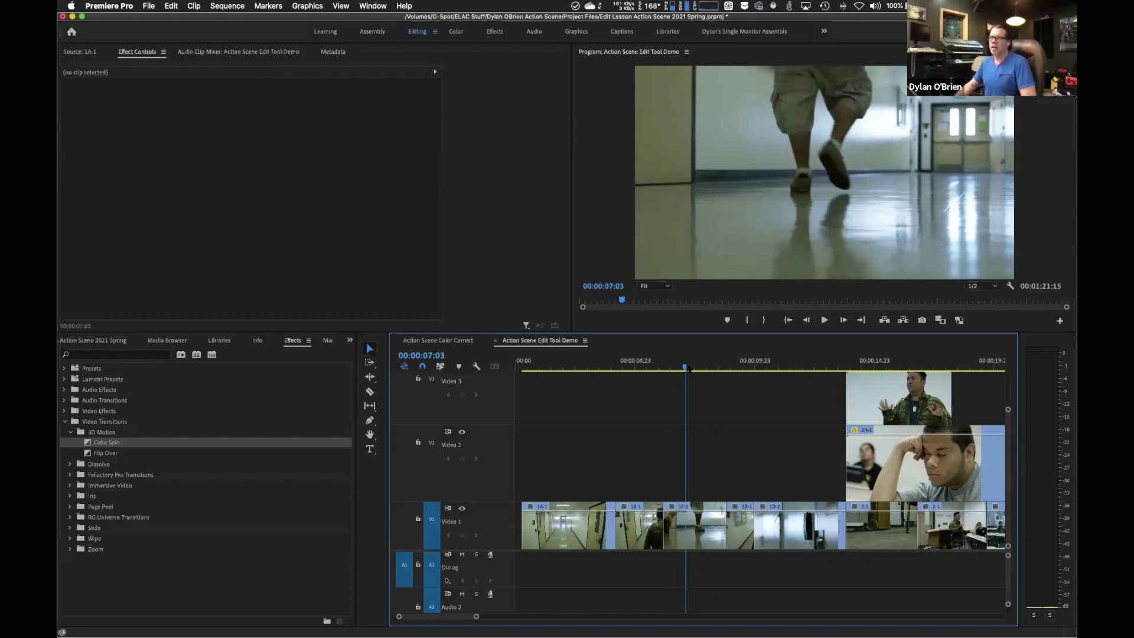
key(Right)
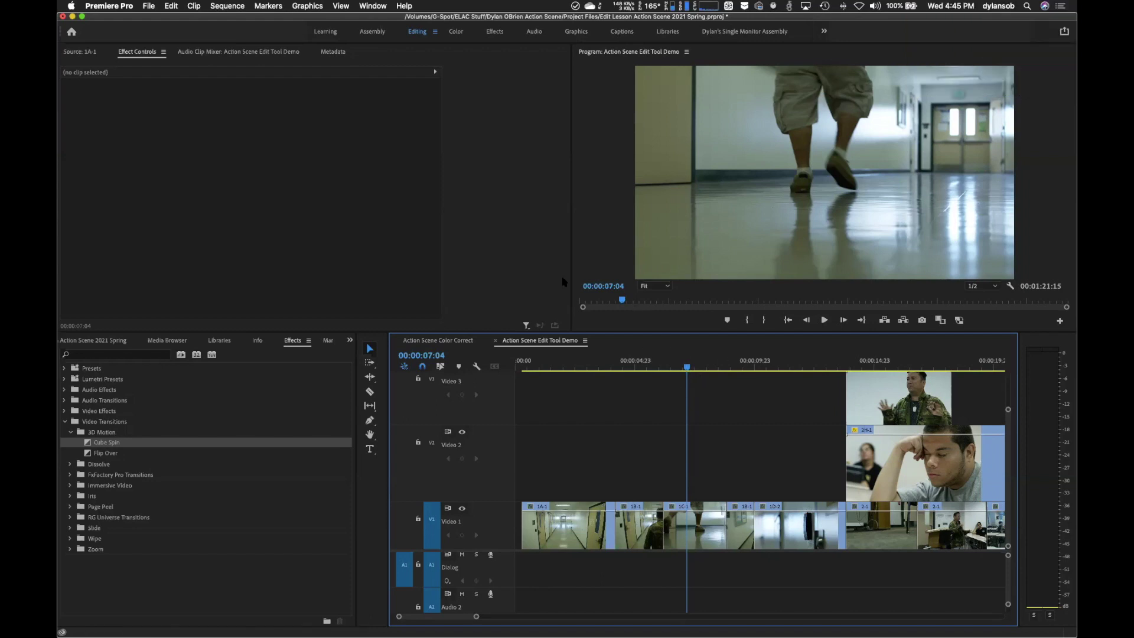
click(222, 7)
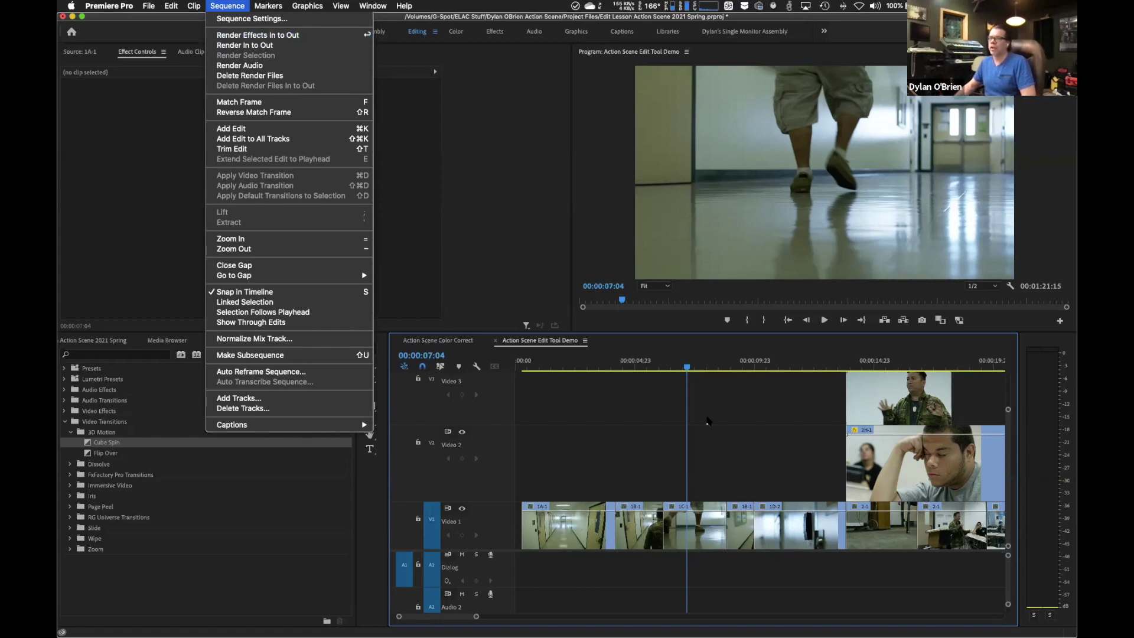
- Play the sequence back across the cut from clip 1A-1 into clip 1B-1
click(648, 368)
drag(631, 368, 608, 368)
key(Home)
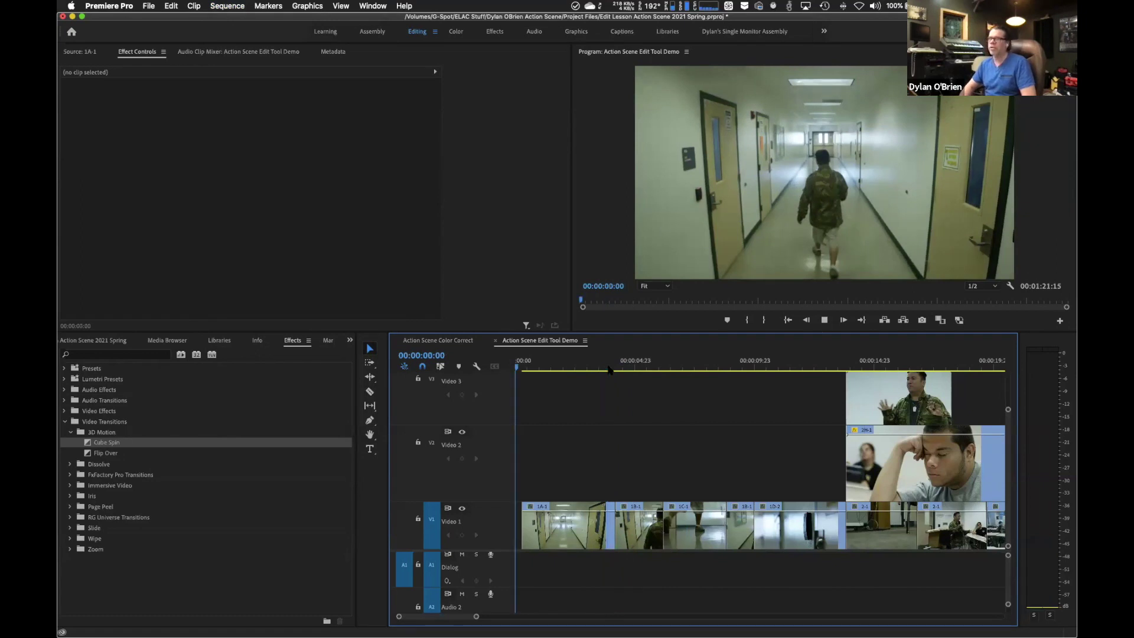
key(space)
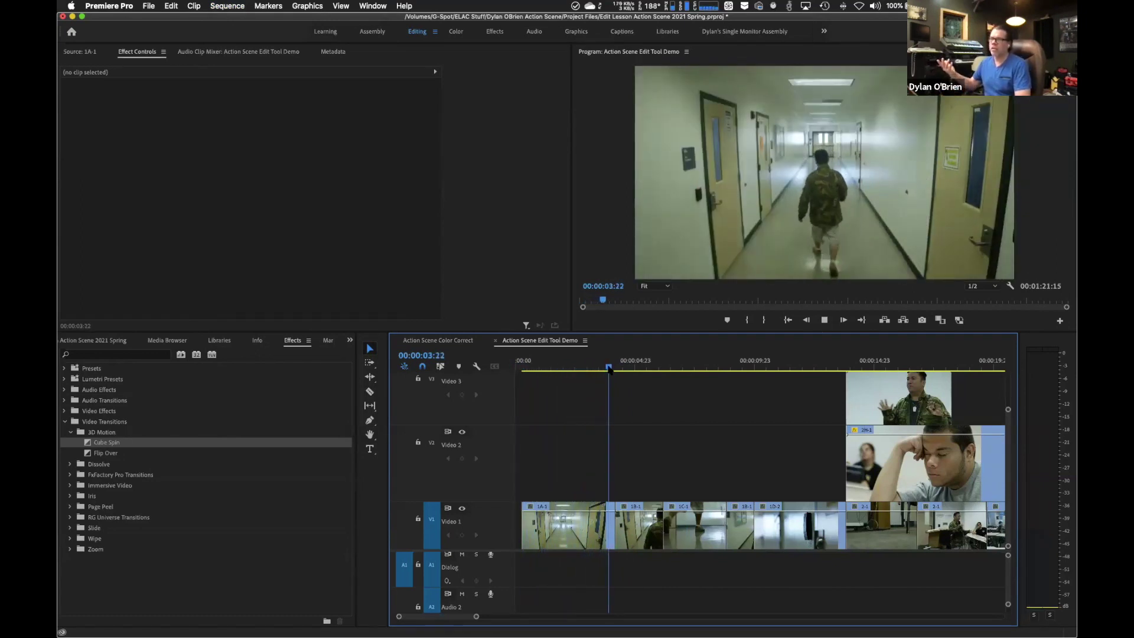
key(space)
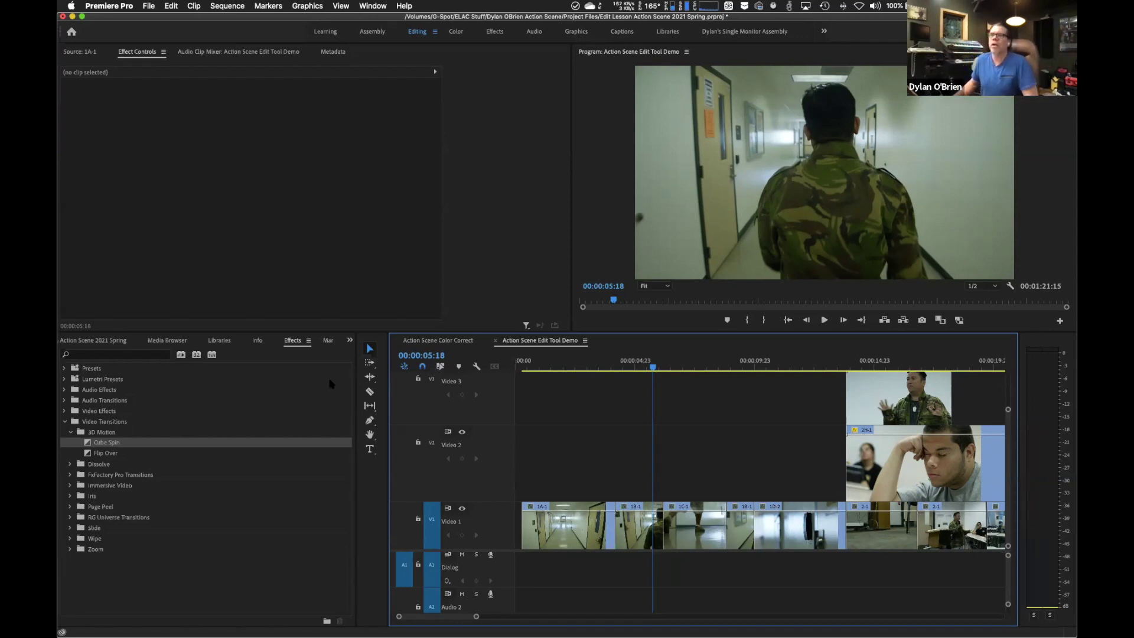
- Check the project's media, return to the effects list, collapse Video Transitions and look over the Video Effects categories
click(118, 342)
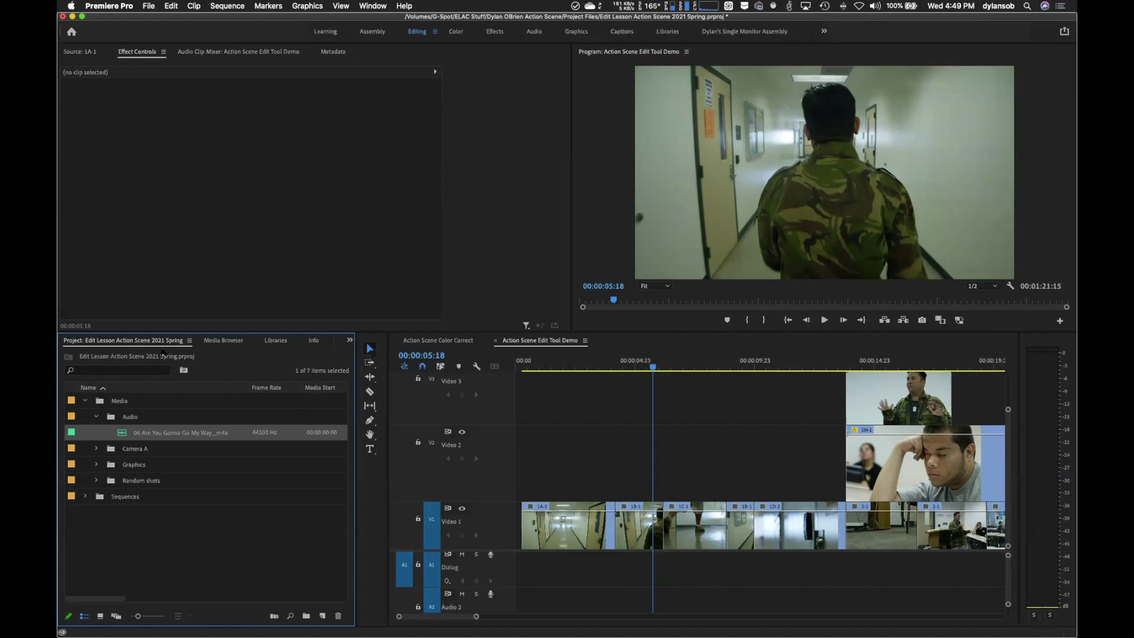
click(350, 340)
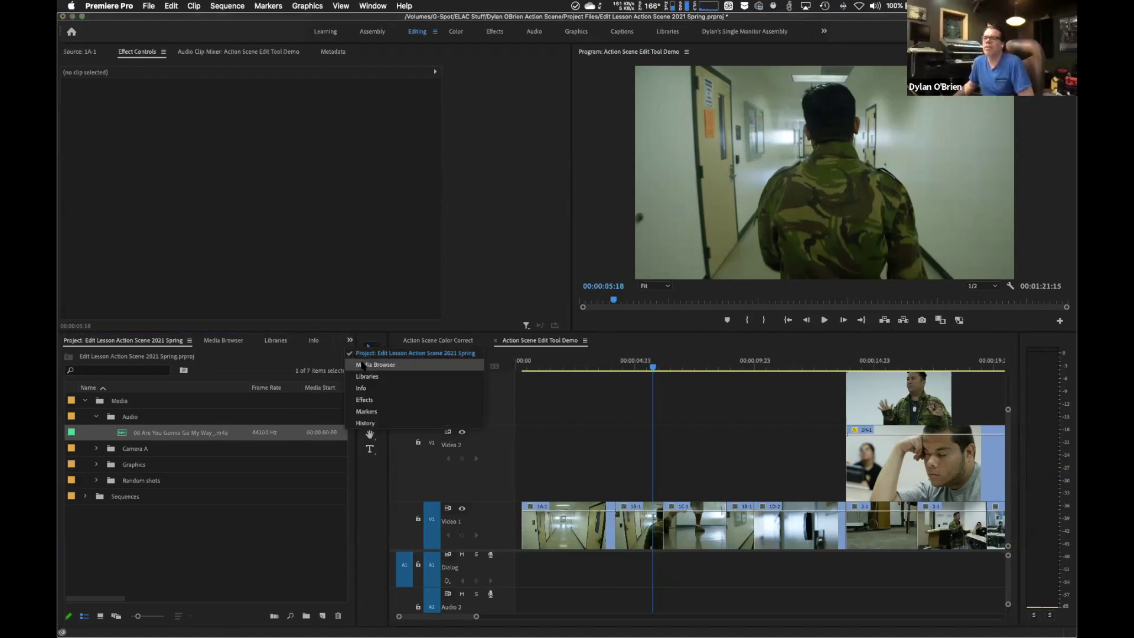
click(384, 400)
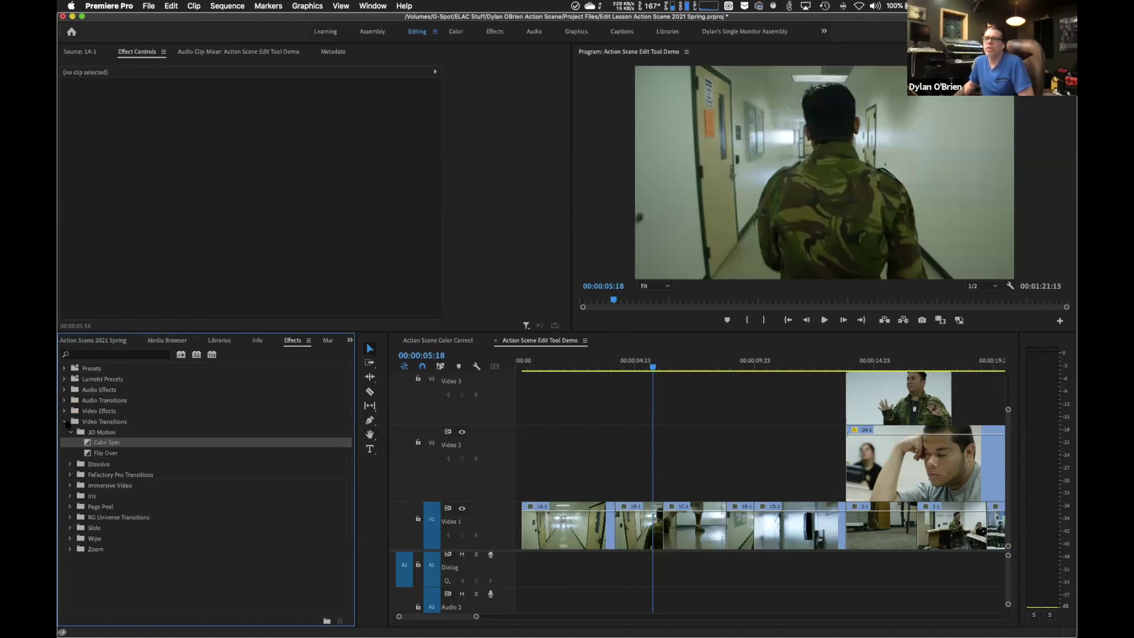
click(65, 422)
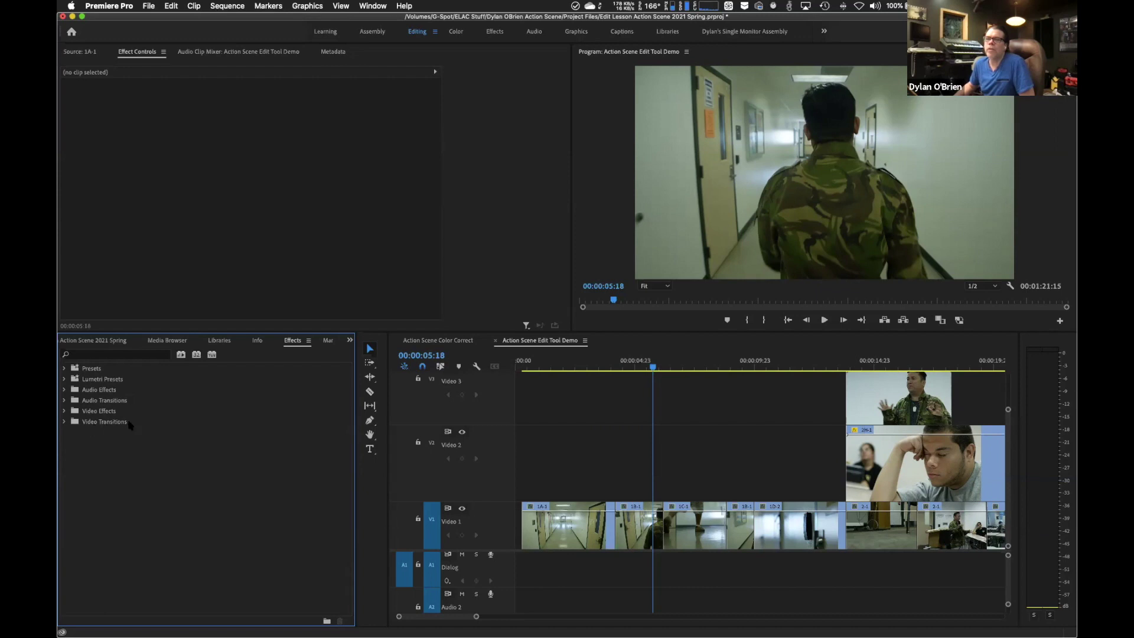
click(66, 412)
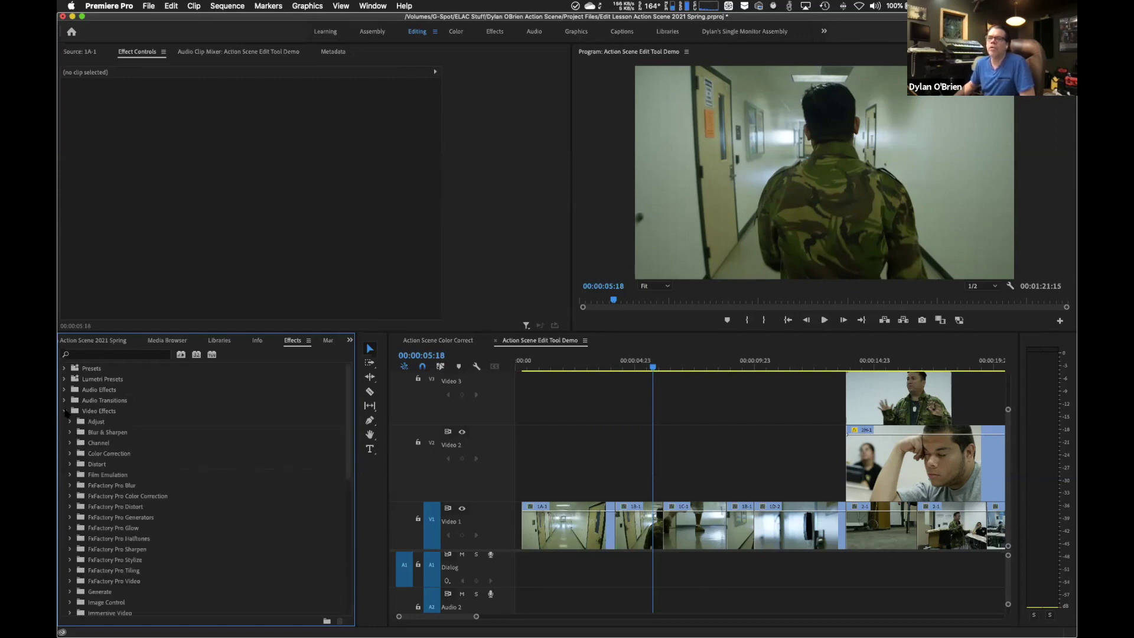
click(66, 411)
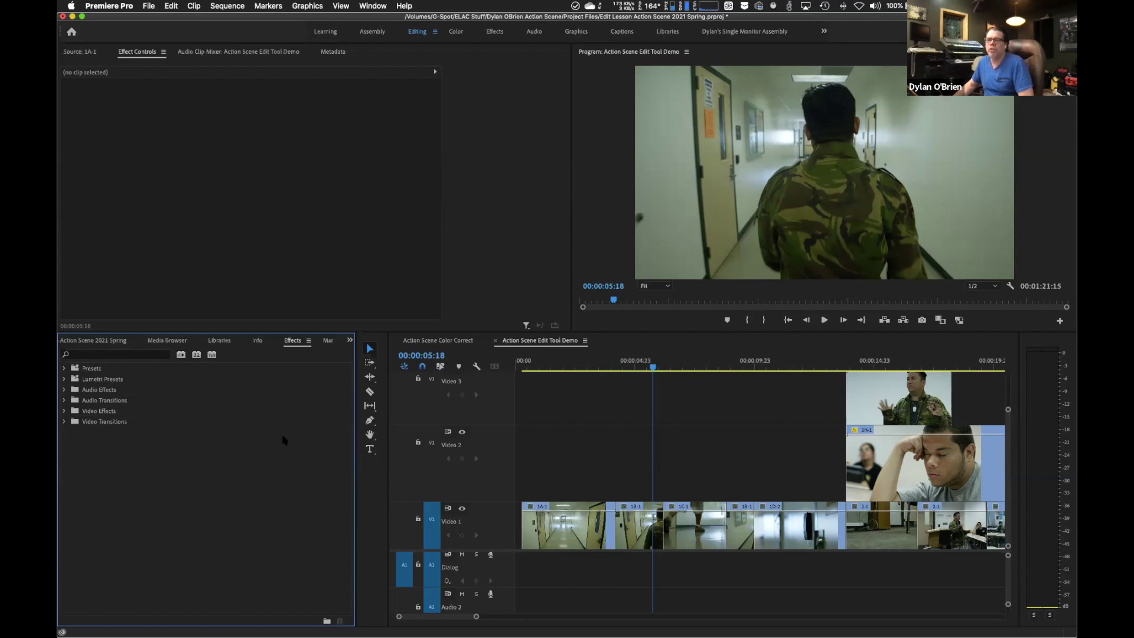
- Search the effects for "dissolve" and clear the search to restore the full list
click(99, 356)
text(d)
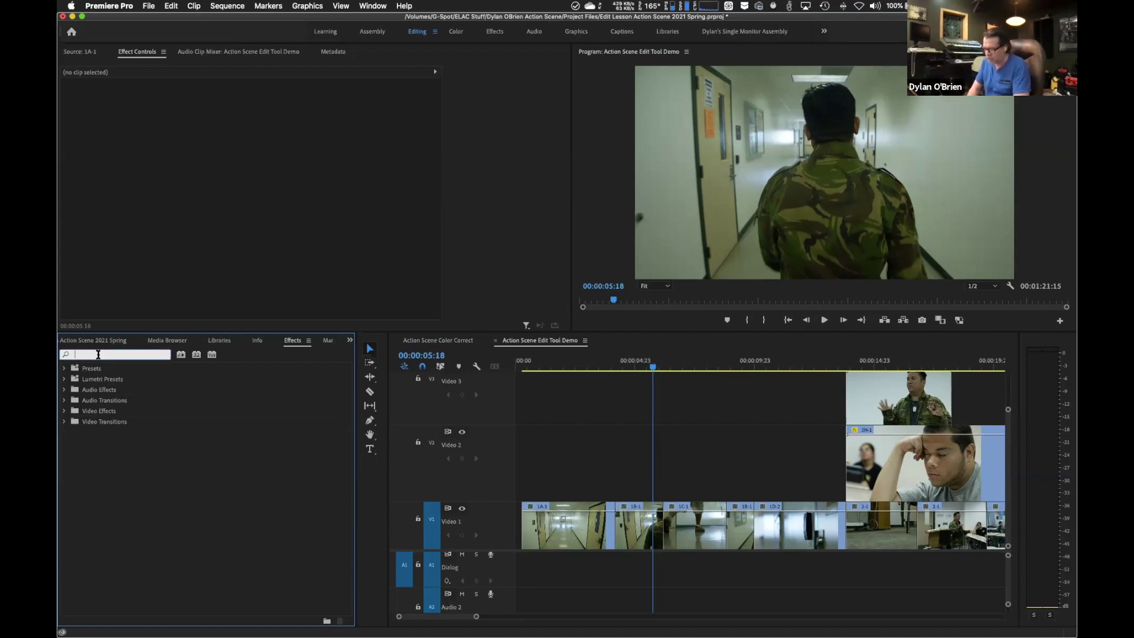
text(iss)
text(olve)
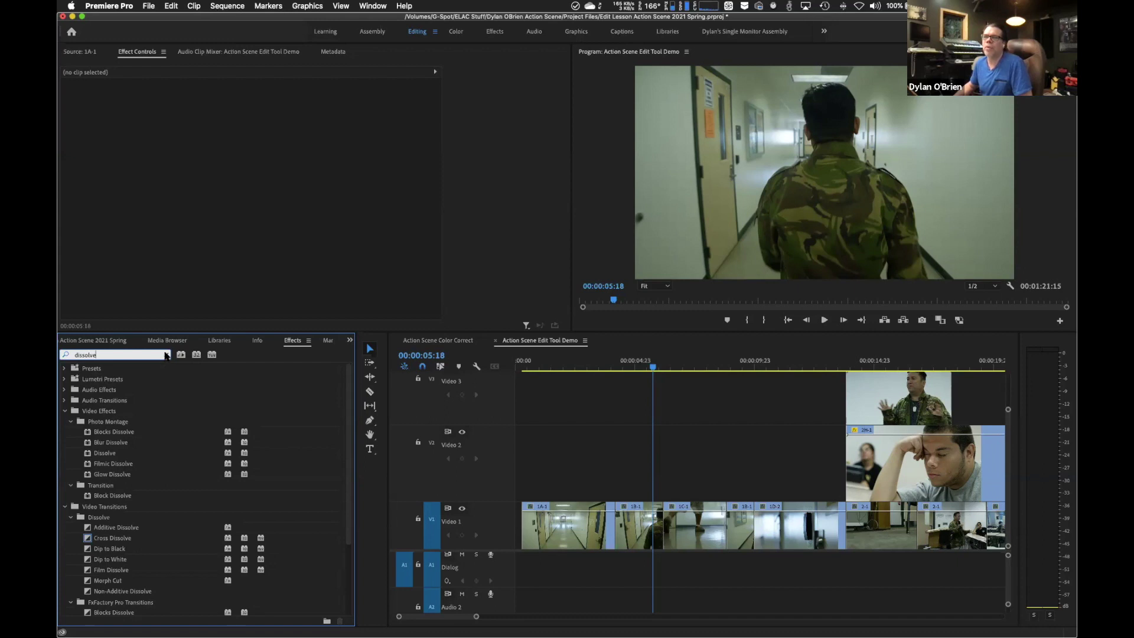
click(167, 355)
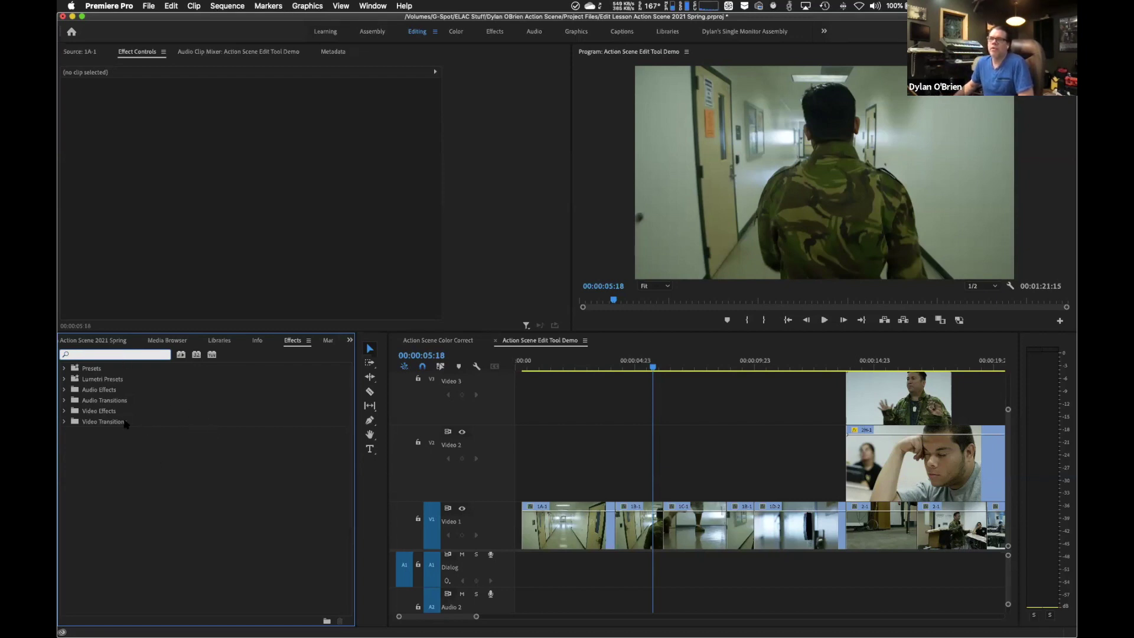
- Apply the Posterize video effect from the Stylize category to clip 1B-1 on Video 1
click(64, 412)
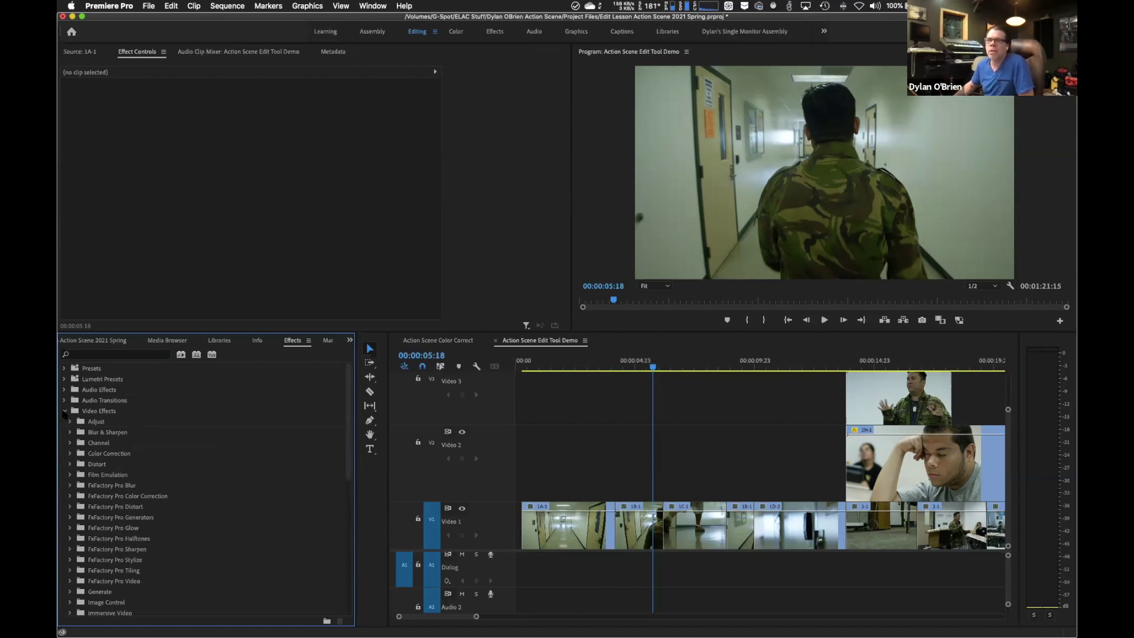
scroll(230, 516, down, 4)
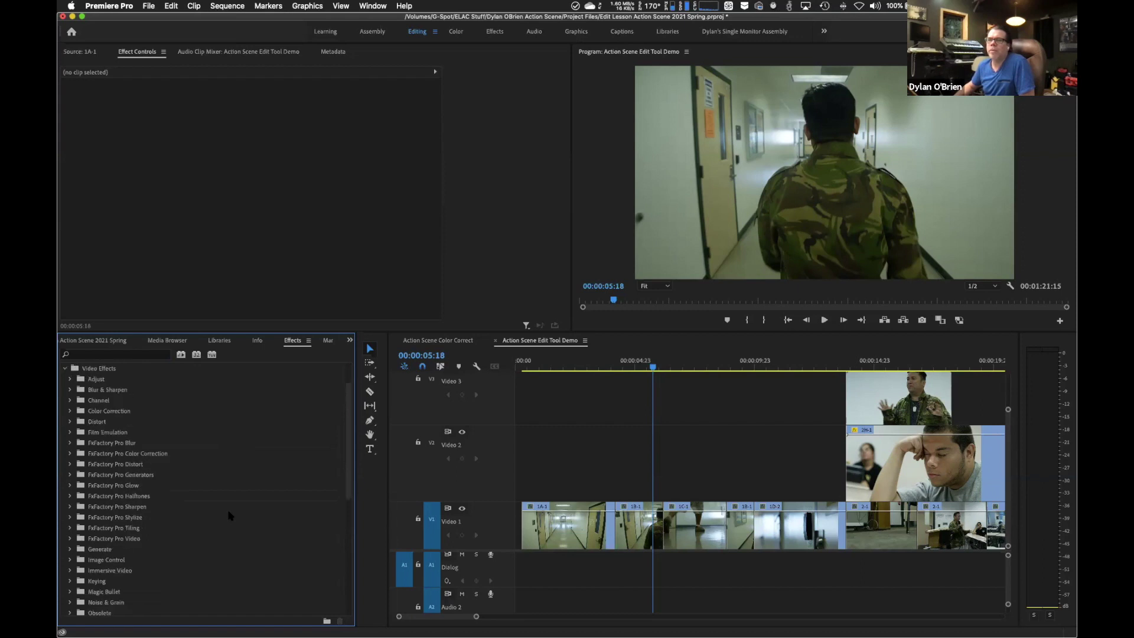
scroll(230, 515, down, 4)
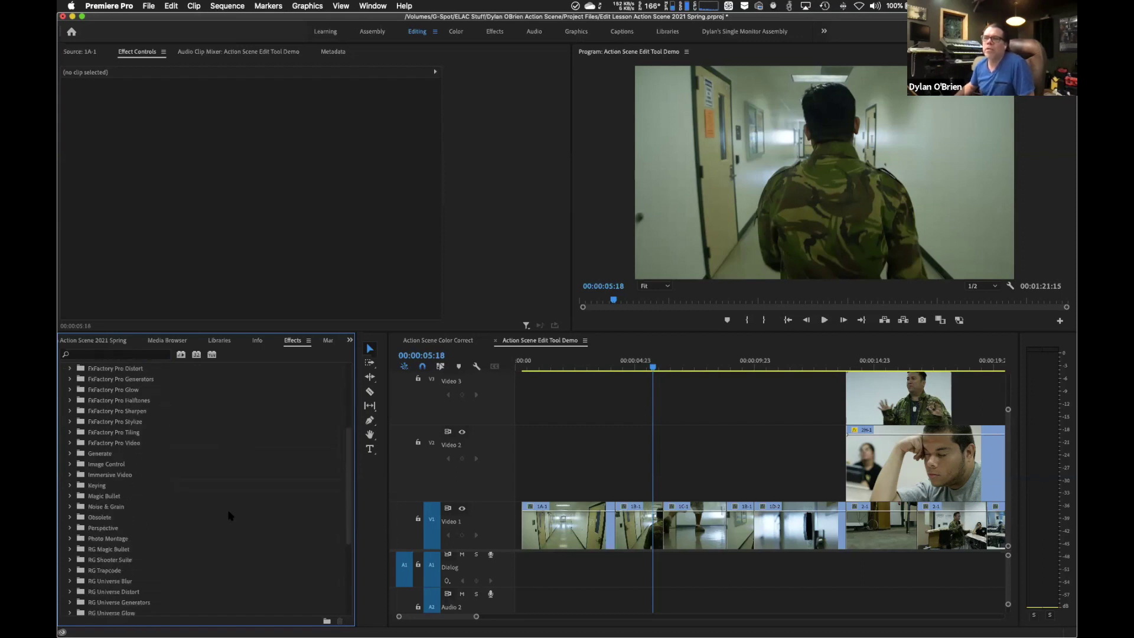
scroll(230, 516, down, 2)
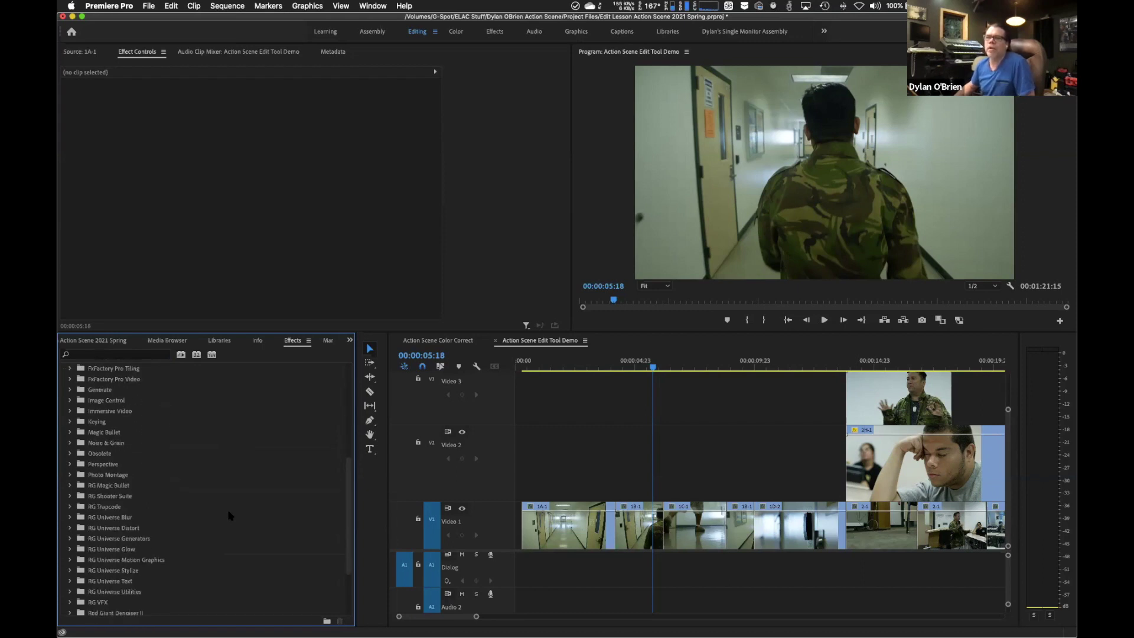
scroll(230, 515, down, 3)
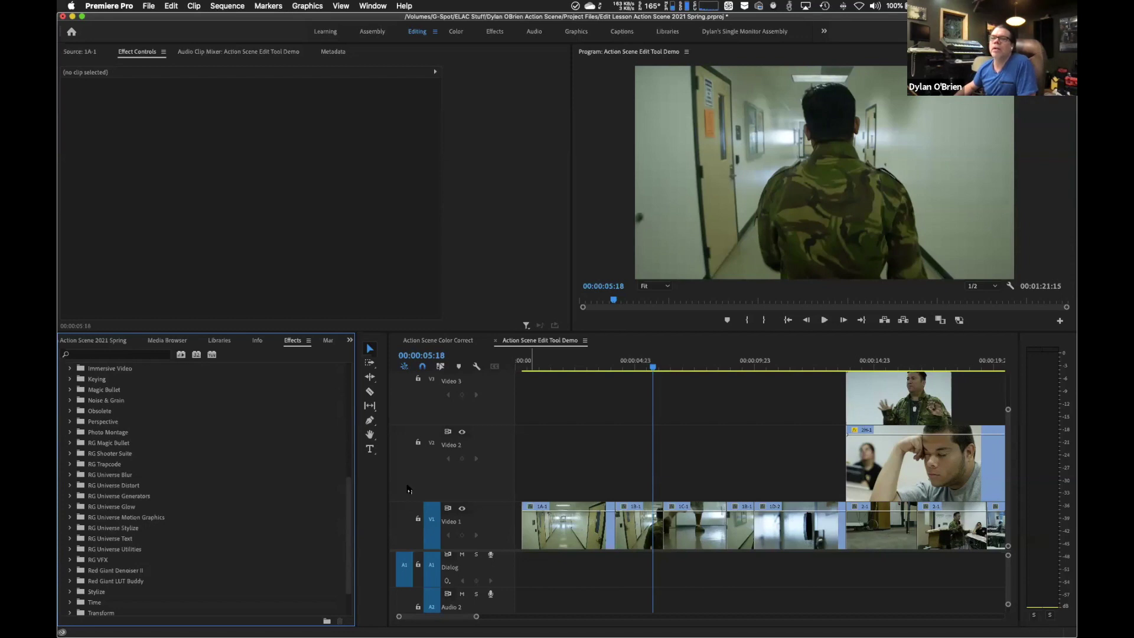
scroll(230, 475, down, 3)
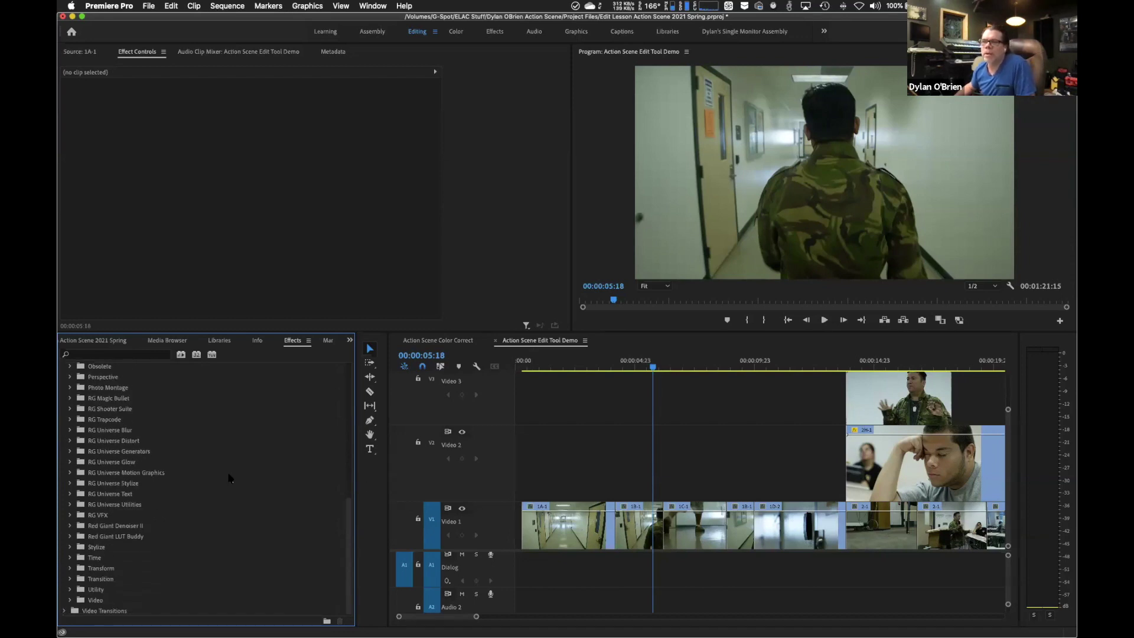
click(70, 547)
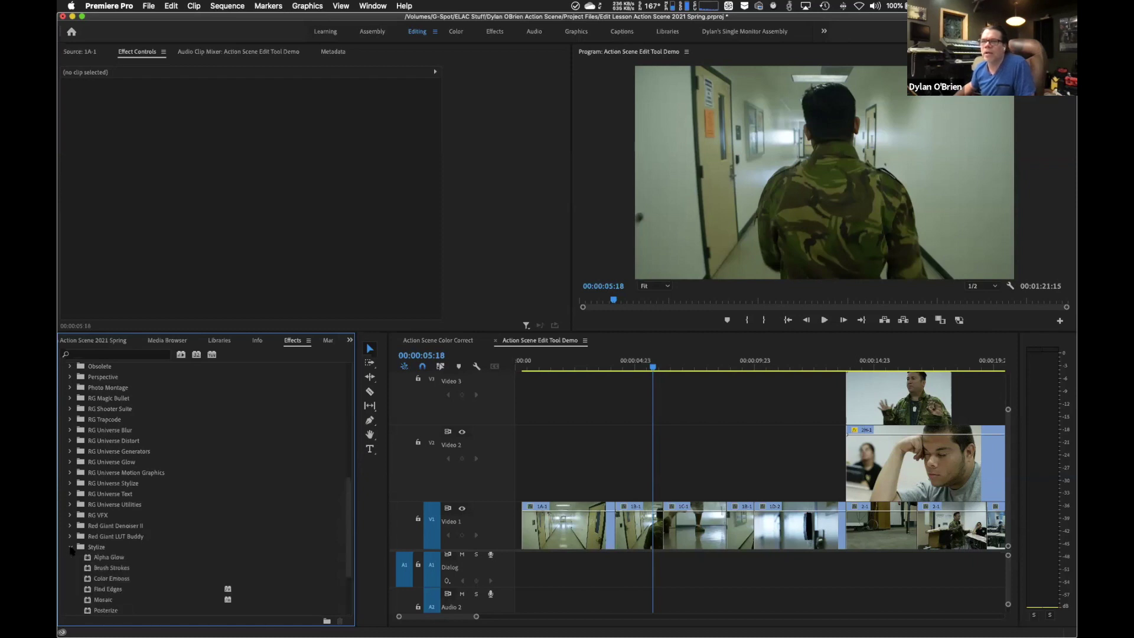
scroll(225, 538, down, 5)
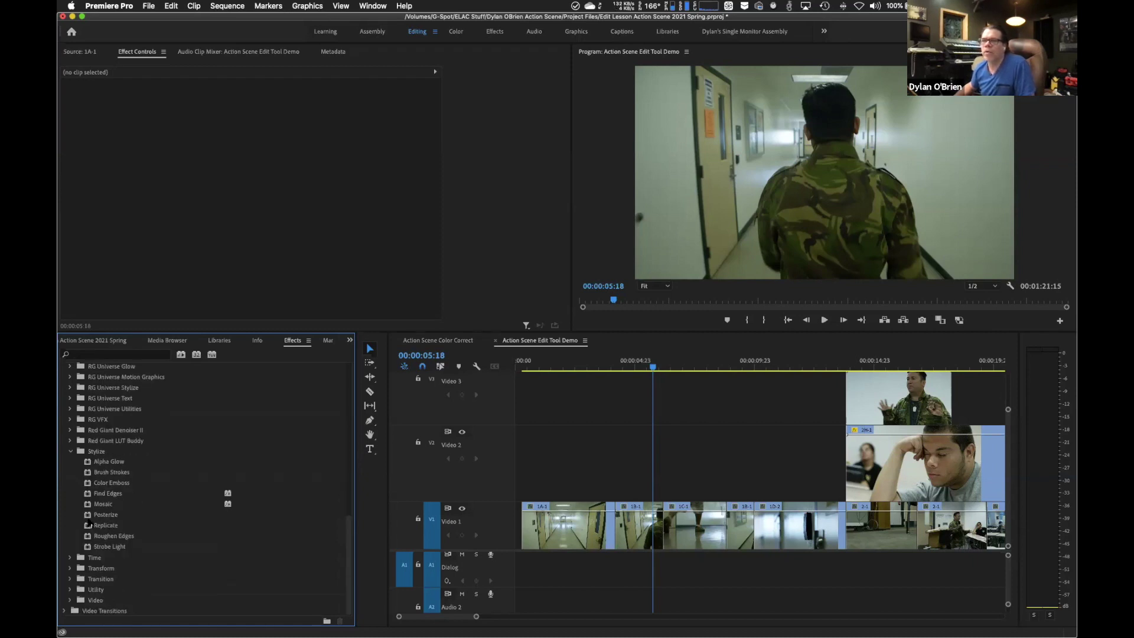
drag(87, 516, 638, 528)
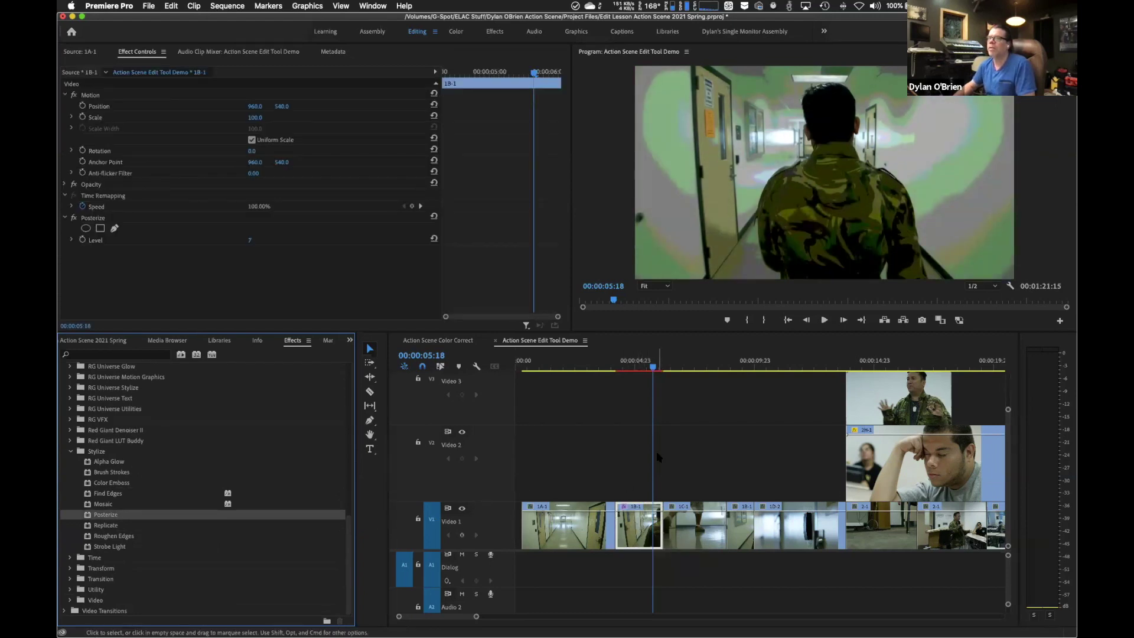
- Play back the sequence from just before clip 1B-1 to review its Posterize effect, repeating the playback once
click(651, 367)
drag(651, 367, 610, 369)
key(space)
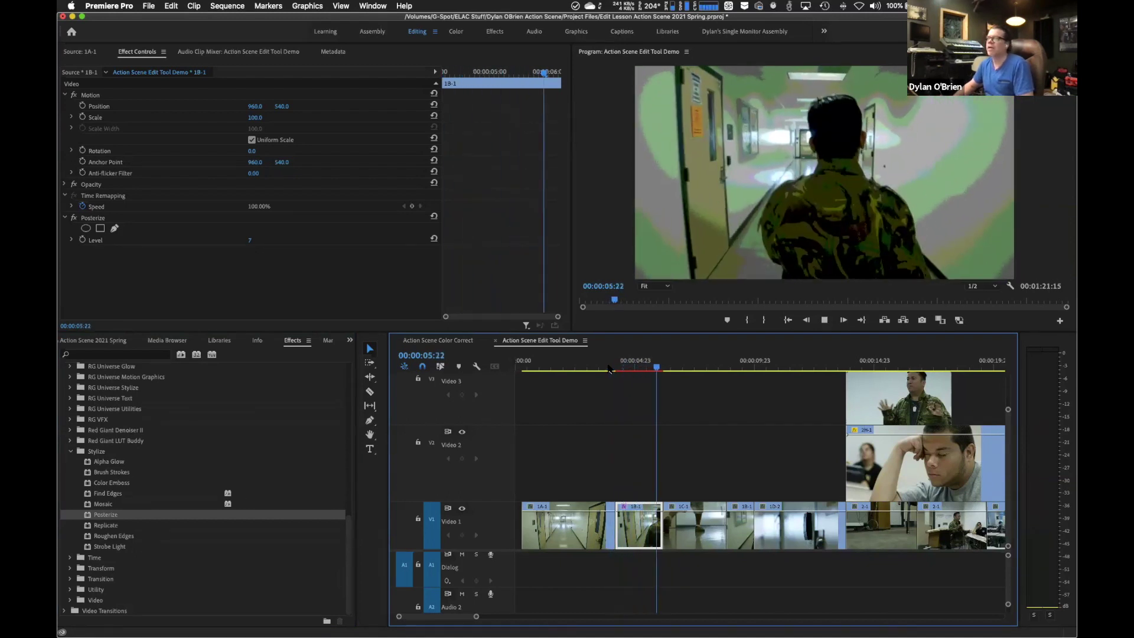
key(space)
click(610, 369)
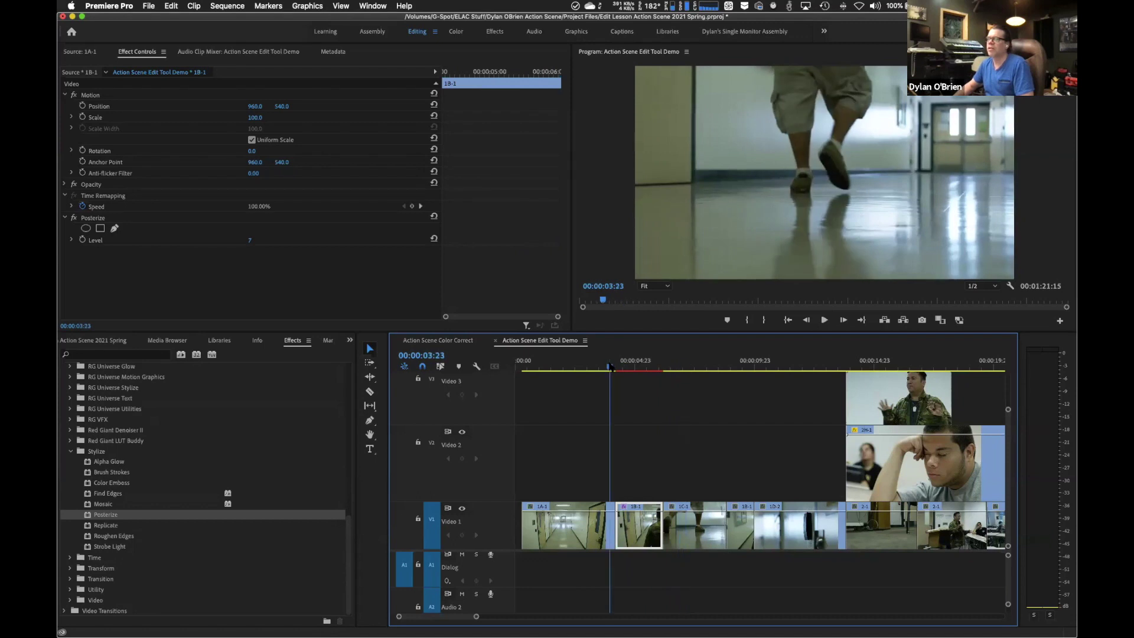
key(space)
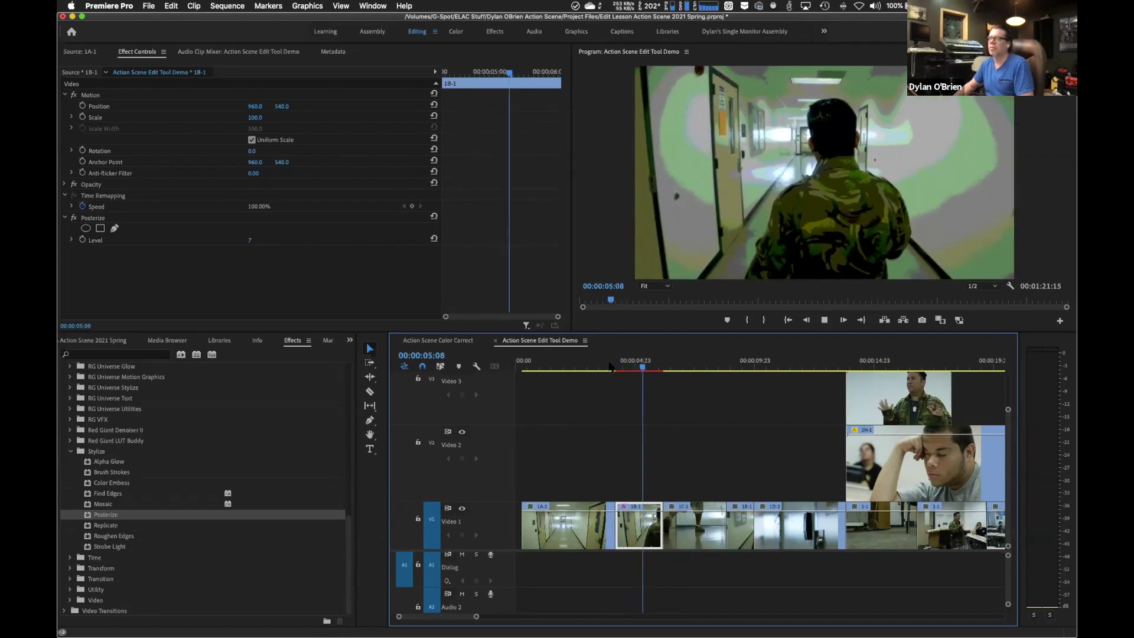
key(space)
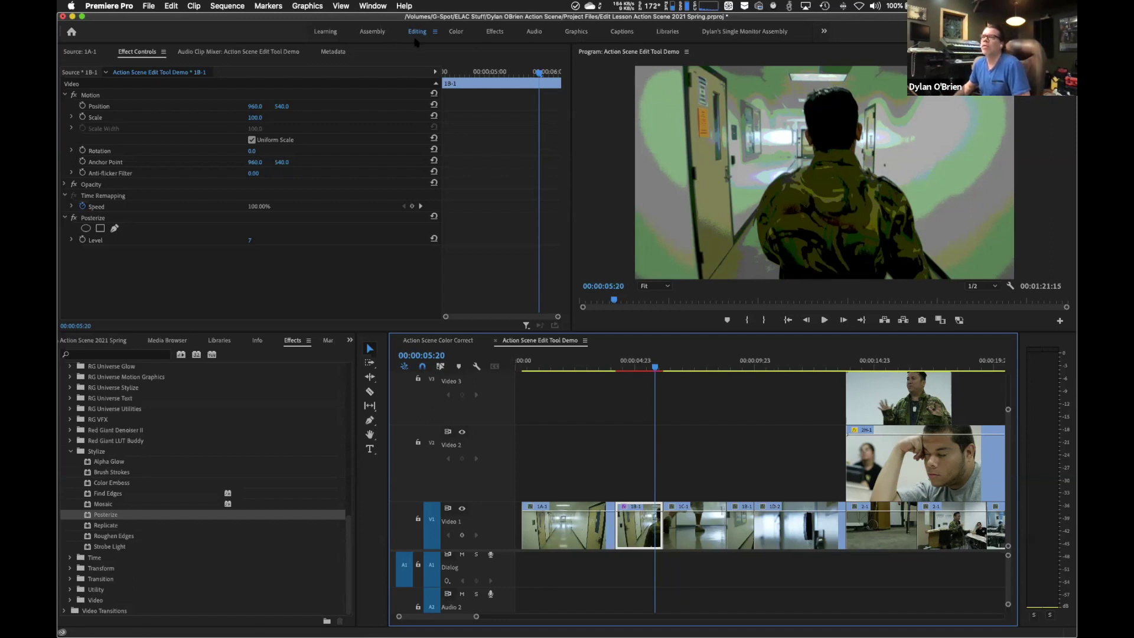
- Switch to the Assembly workspace, change to the Effects workspace, and advance the playhead by one frame
click(376, 37)
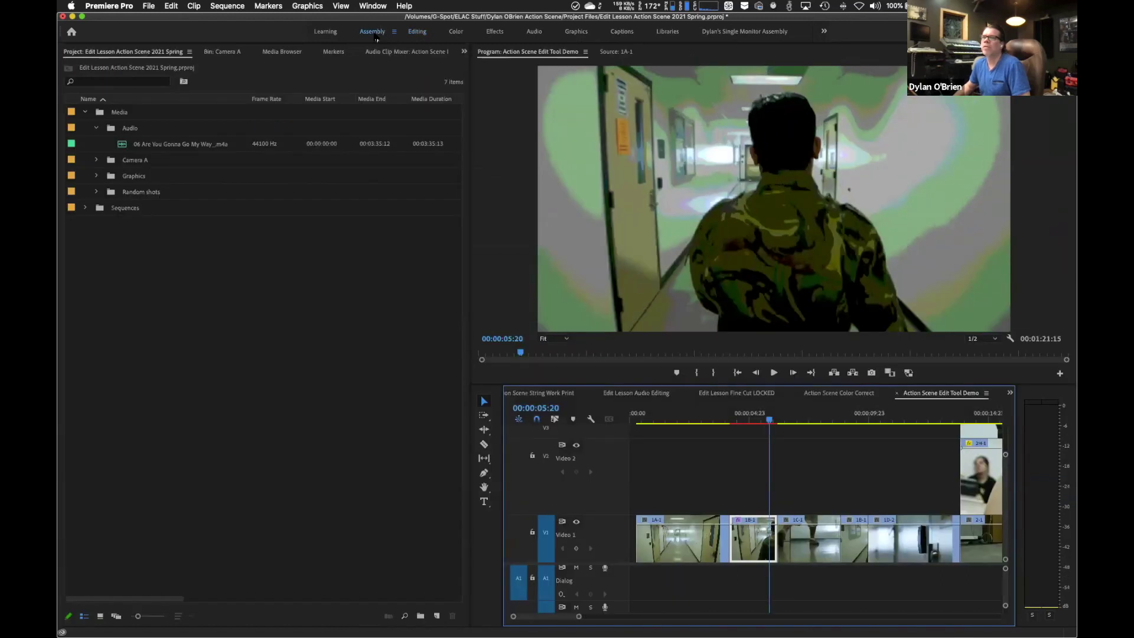
click(495, 32)
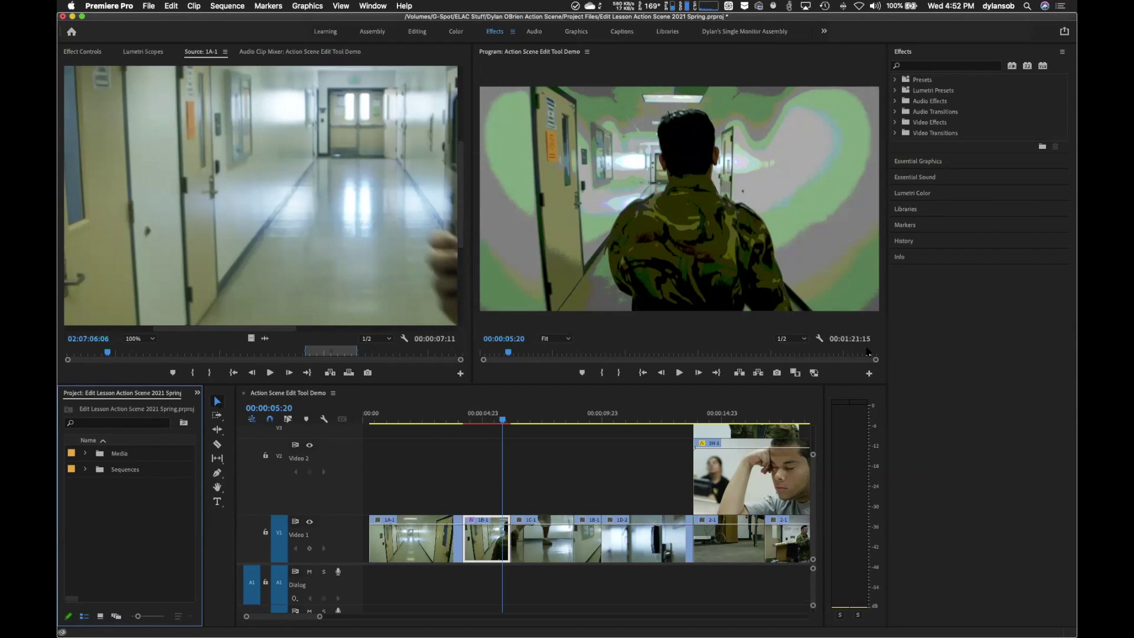
key(Right)
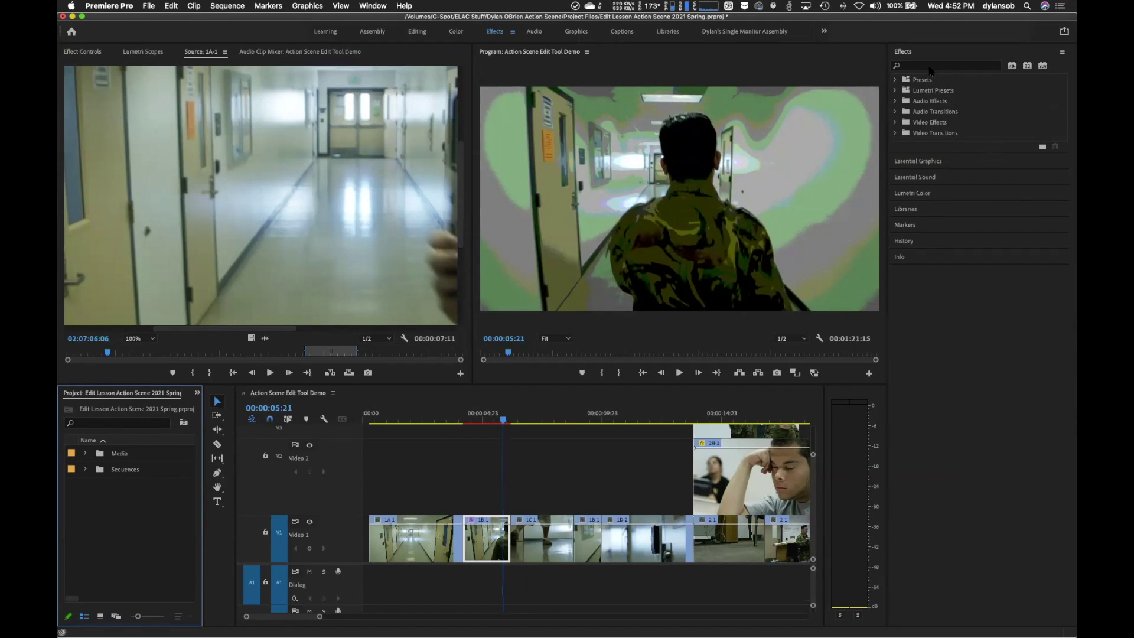
- Expand the Video Transitions and Video Effects categories and examine the effects inside Film Emulation
click(895, 133)
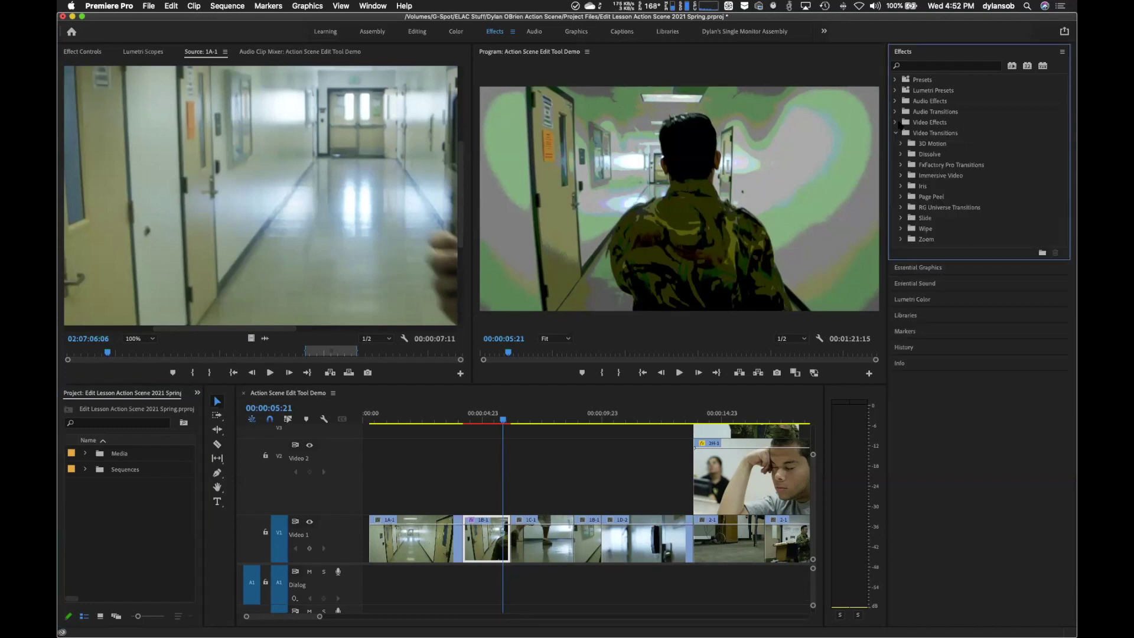
click(896, 123)
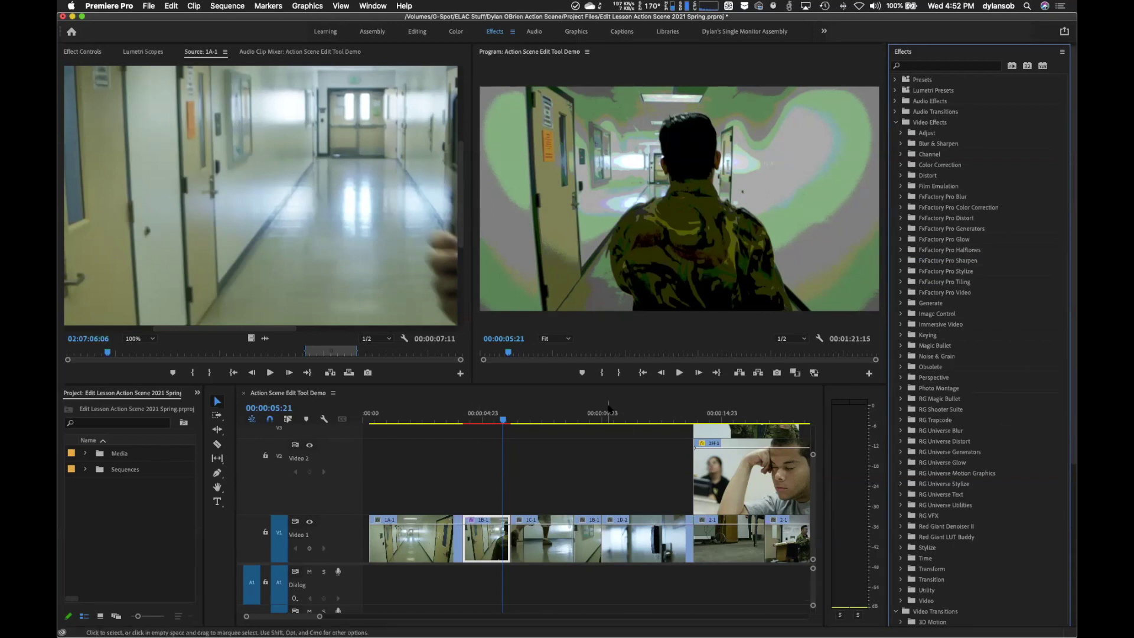
click(901, 186)
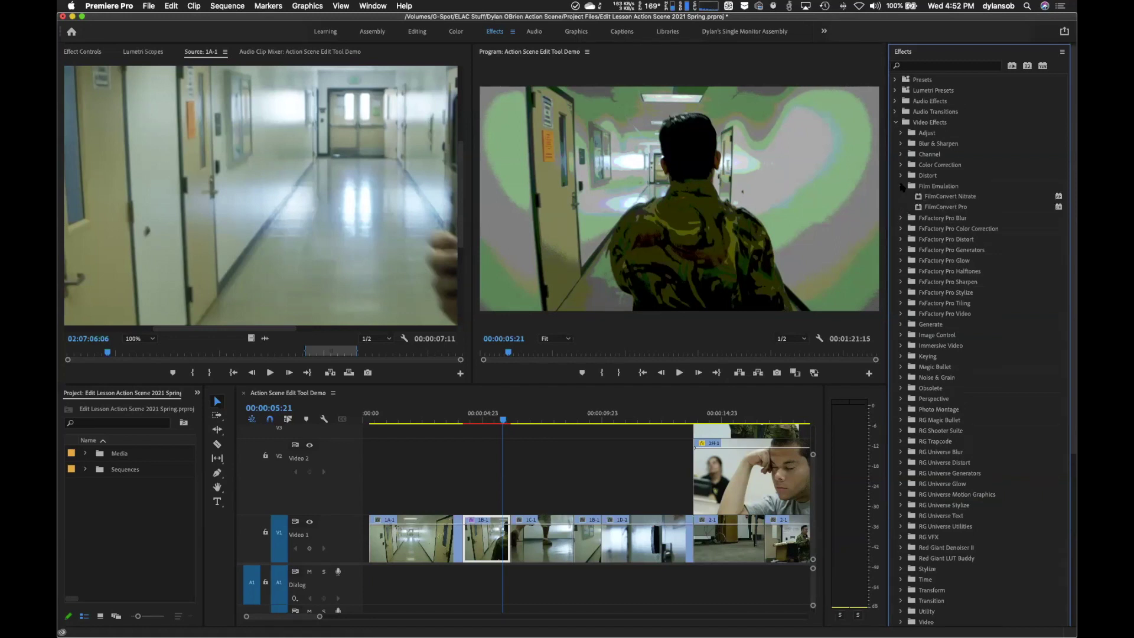
click(901, 186)
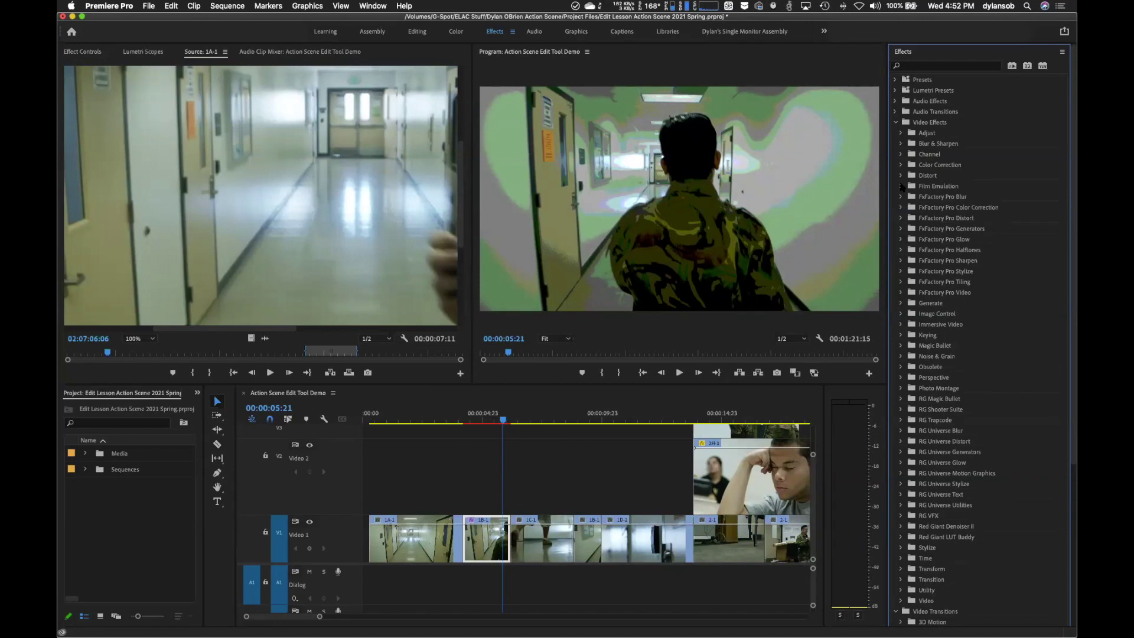
- Apply the Black & White video effect from the Image Control category to clip 1C-1 on Video 1 and scrub through the clip
click(900, 314)
drag(923, 329, 542, 549)
mouse_move(523, 418)
mouse_down()
mouse_move(550, 419)
mouse_move(457, 418)
mouse_move(537, 411)
mouse_up()
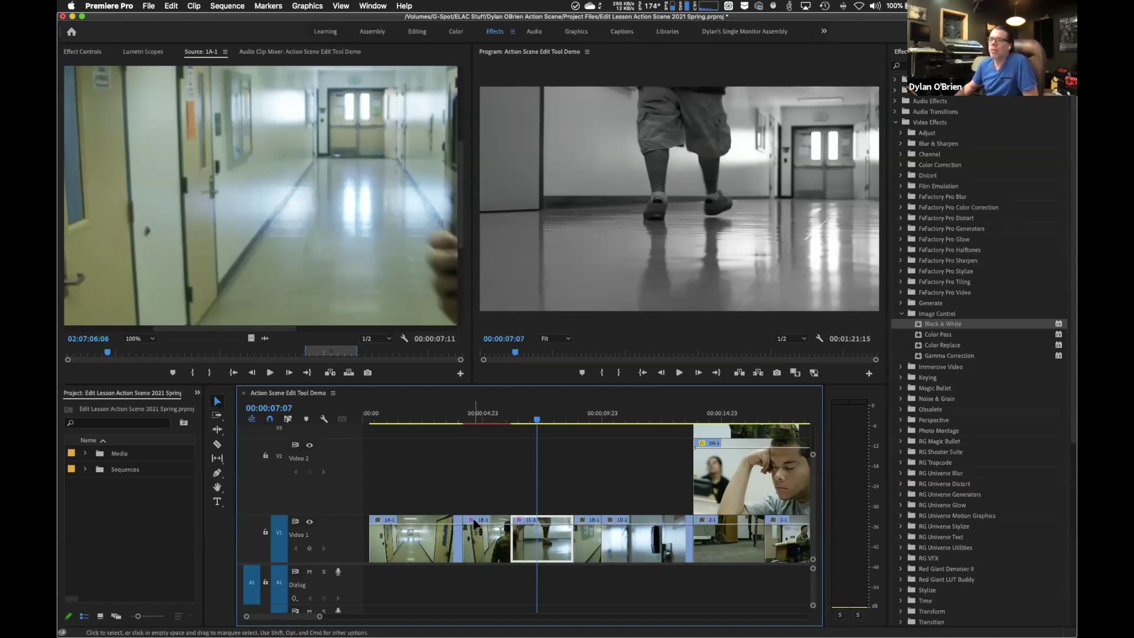
- Open the Effect Controls for clip 1C-1 and compare its applied effects with those on clip 1B-1
double_click(547, 541)
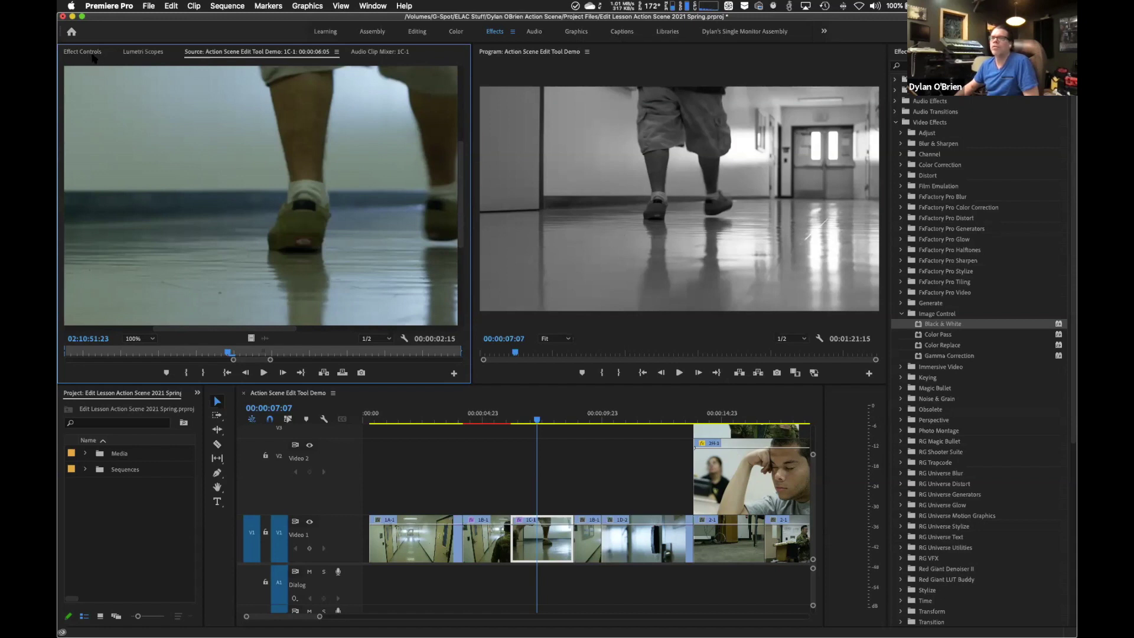
click(93, 54)
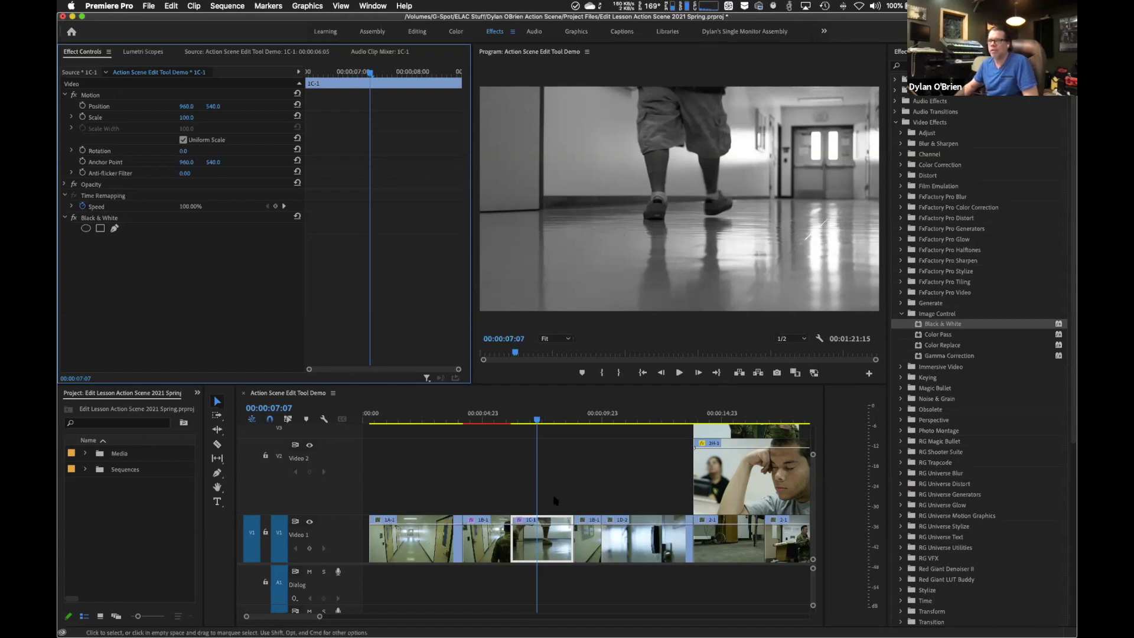
click(484, 546)
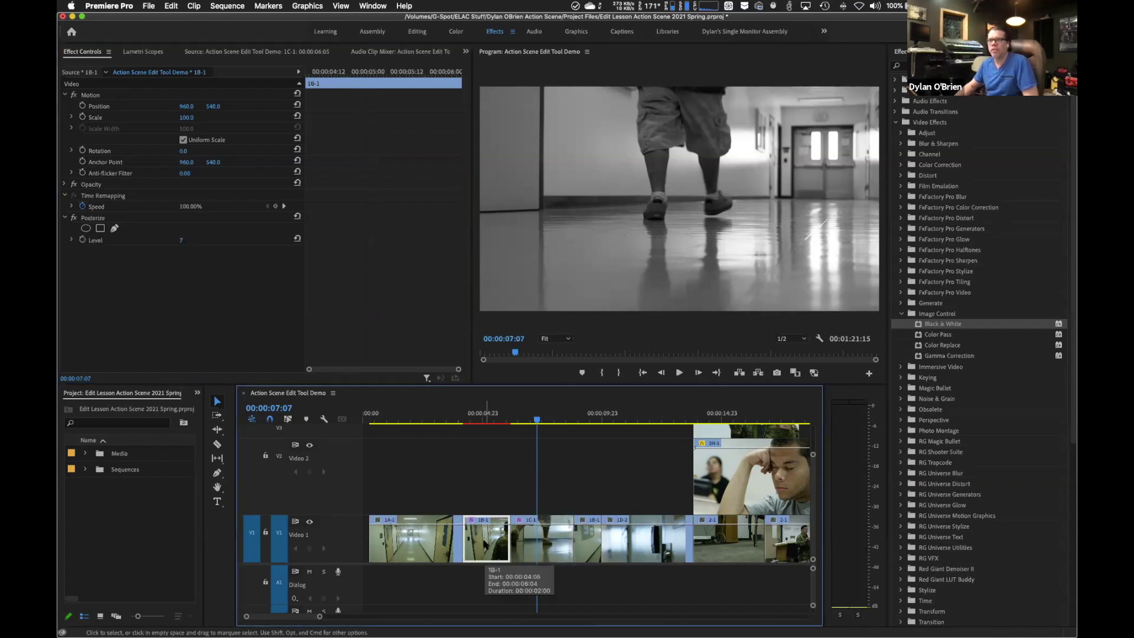
click(548, 549)
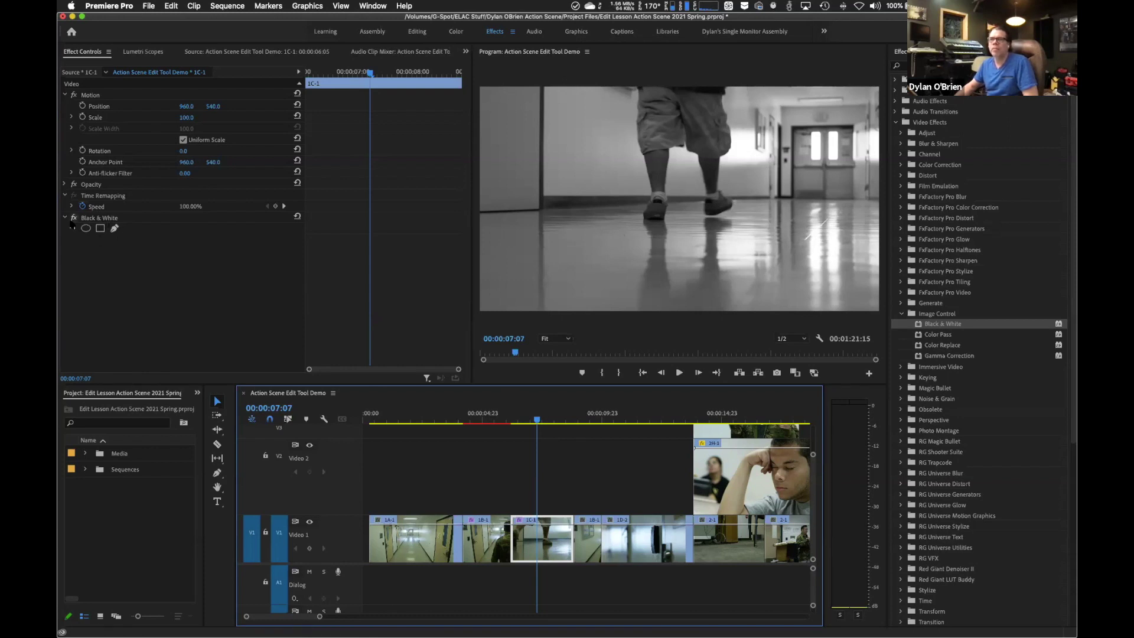
- Toggle the Black & White effect on clip 1C-1 off and back on, and remove it from the clip
click(75, 219)
click(74, 219)
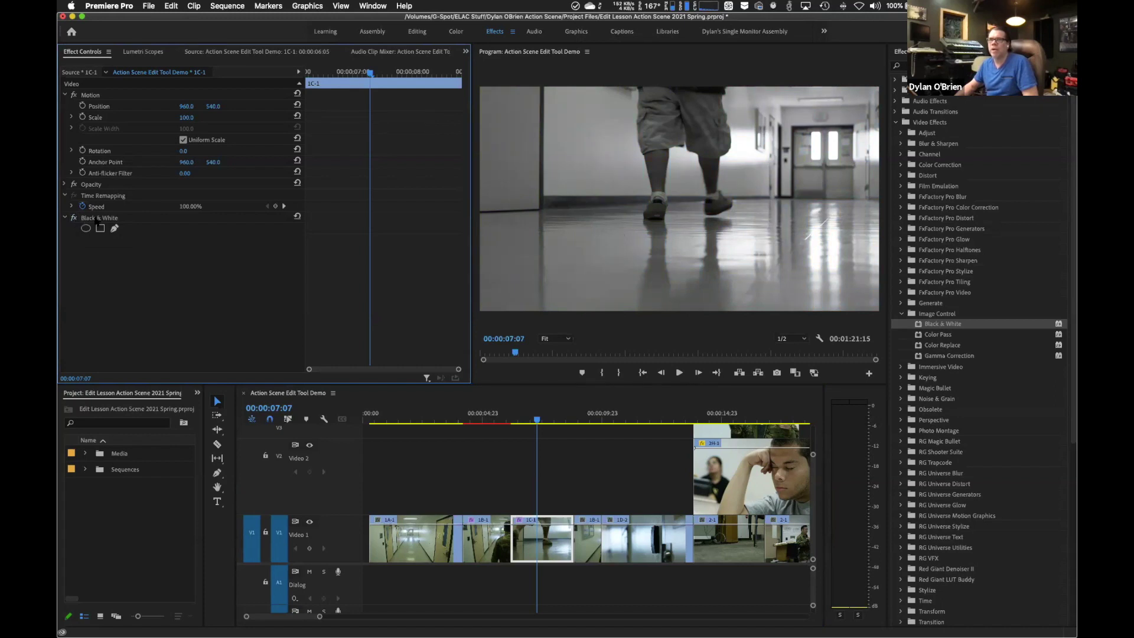
right_click(97, 220)
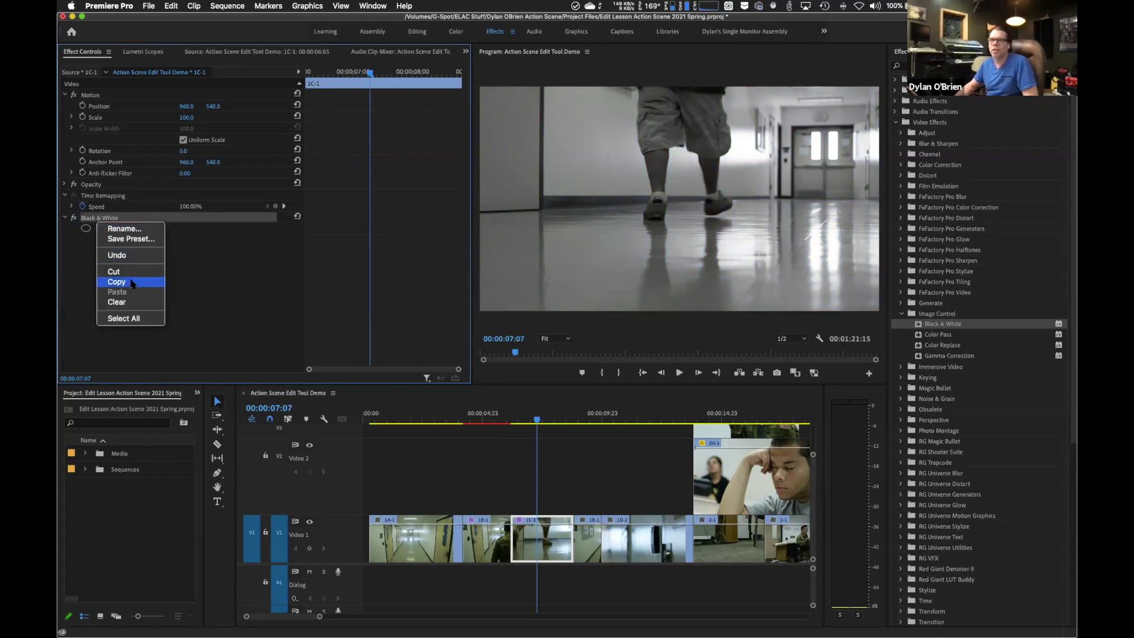
click(134, 301)
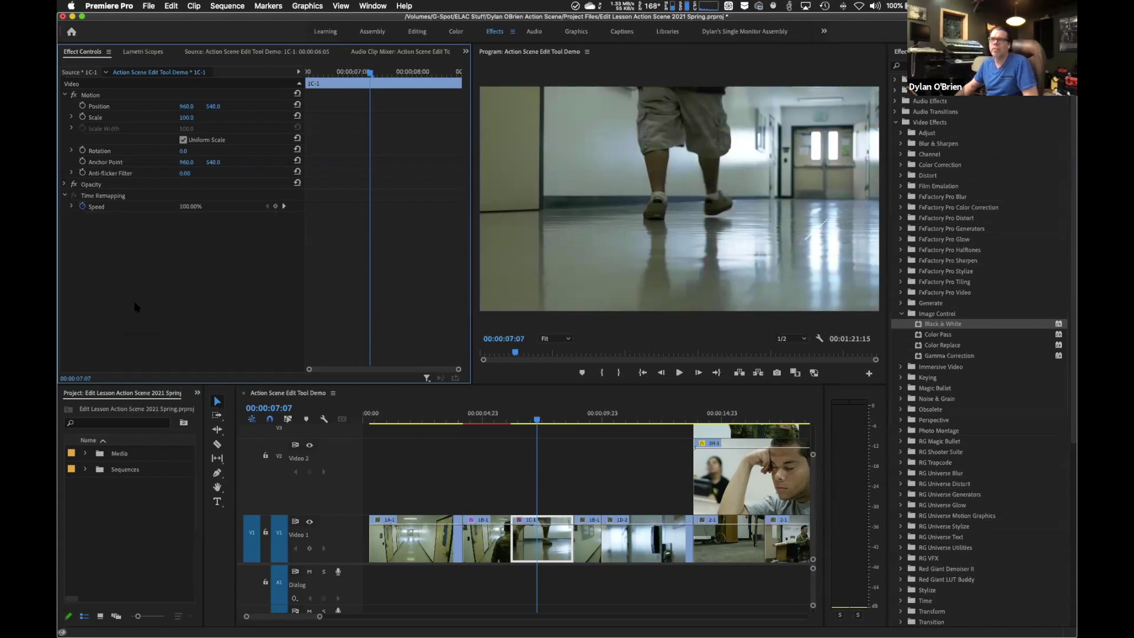
click(540, 420)
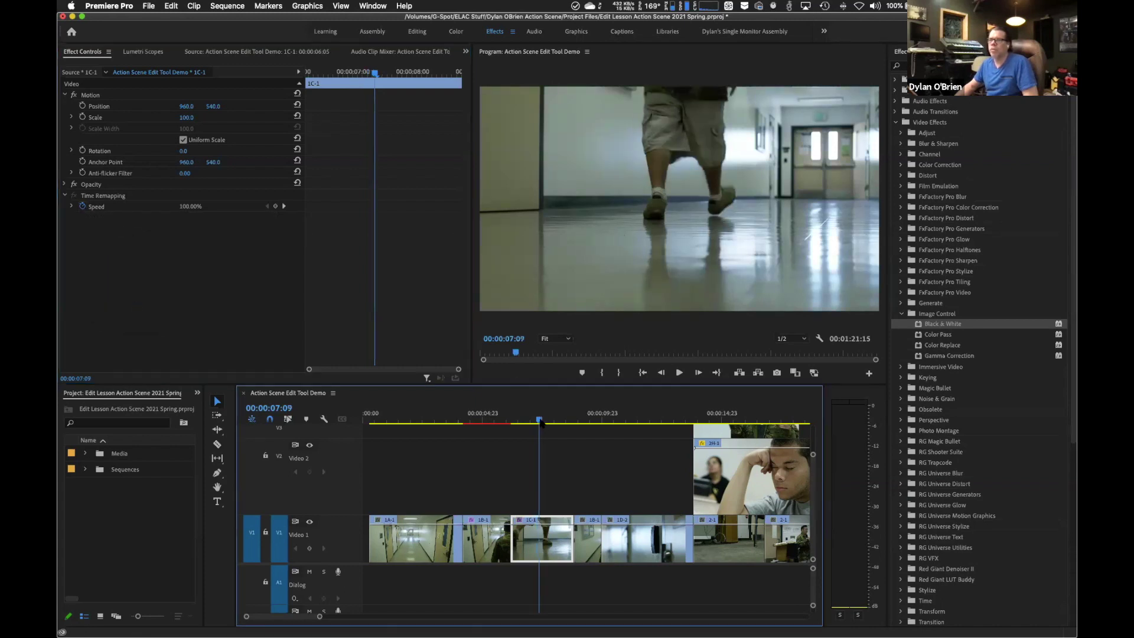
- Set the Posterize Level of clip 1B-1 to 2 with the playhead parked over the clip
click(481, 420)
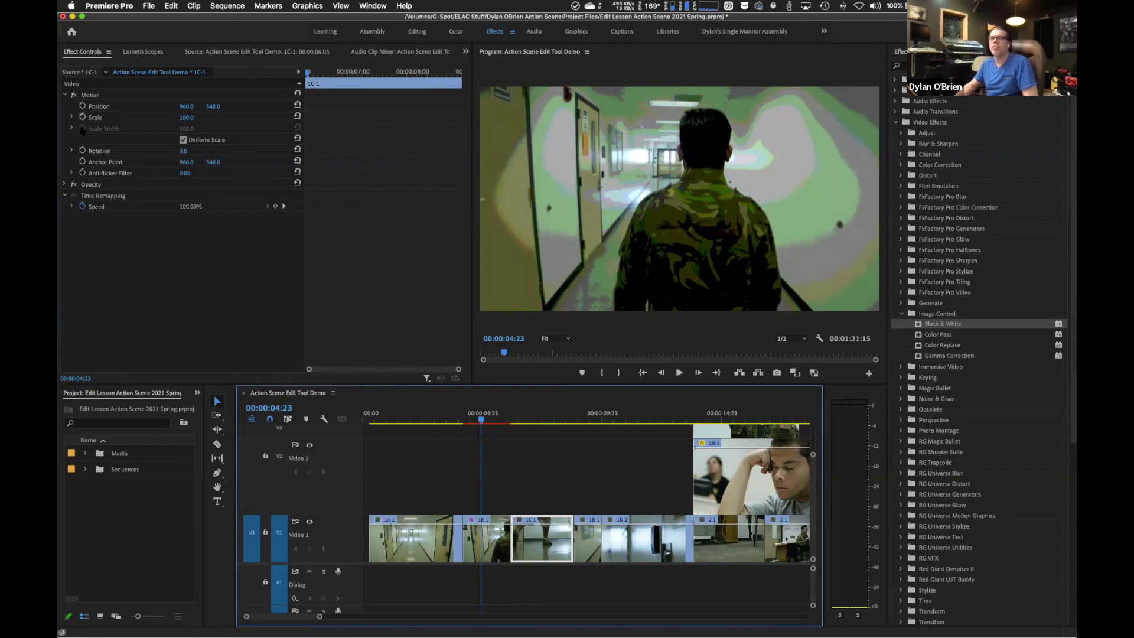
click(480, 542)
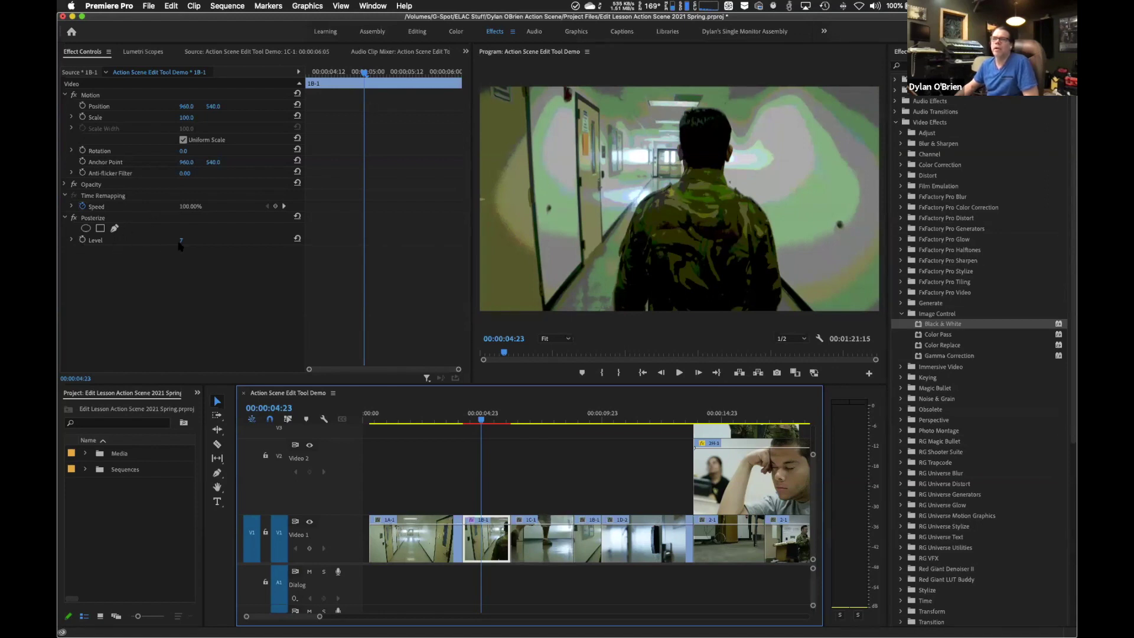
click(72, 240)
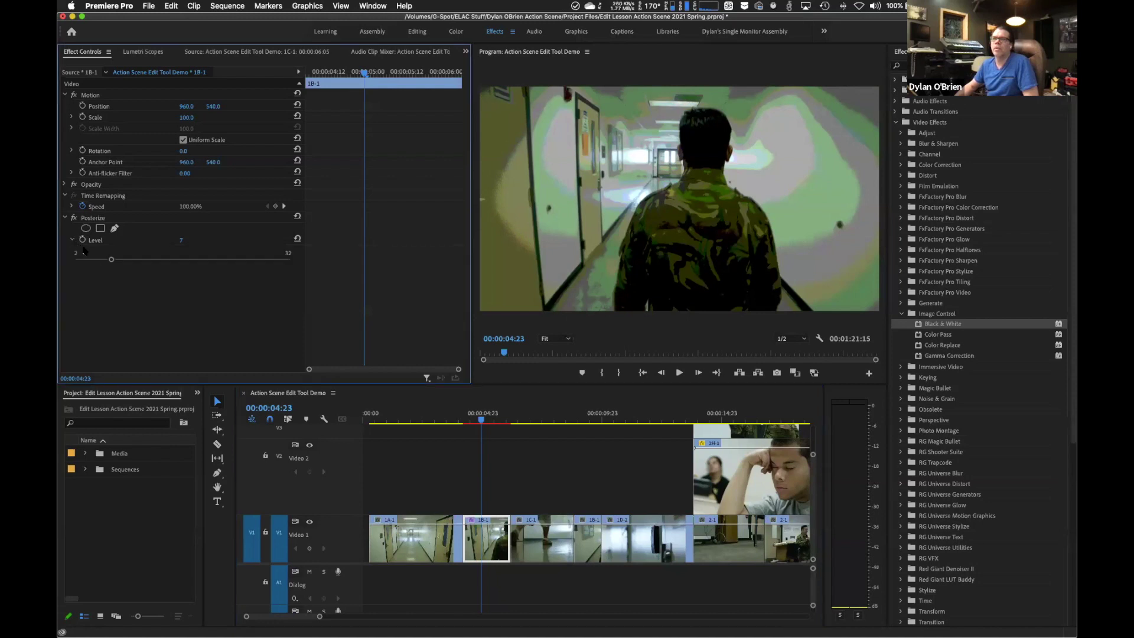
drag(111, 260, 61, 278)
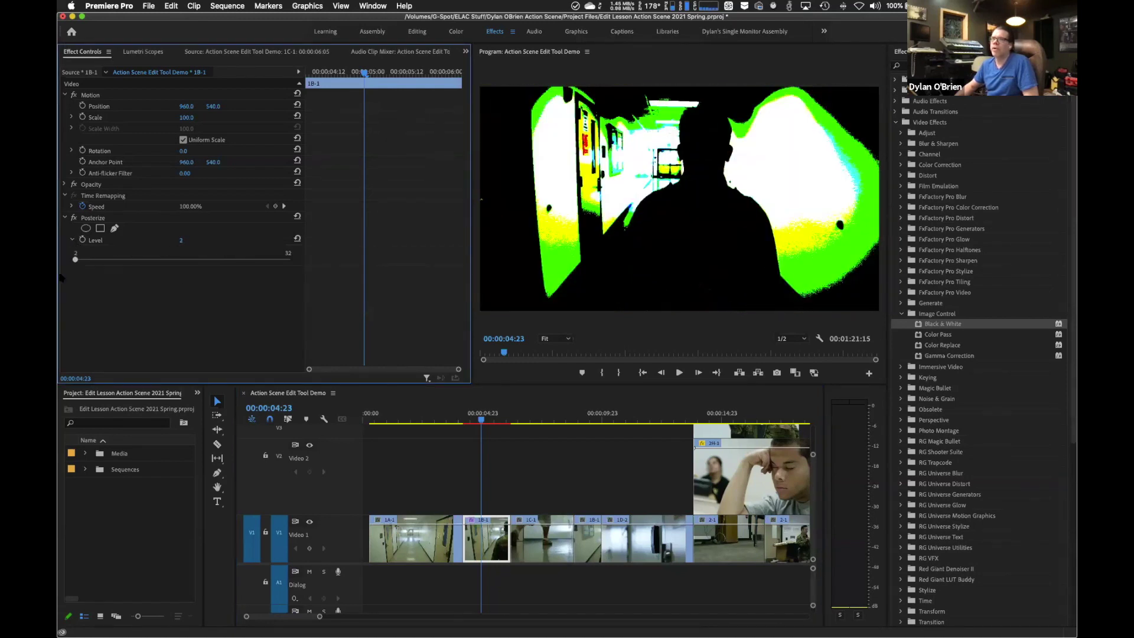
- Play back from just before clip 1B-1 to review the stronger Posterize effect, and remove Posterize from the clip
click(459, 420)
key(space)
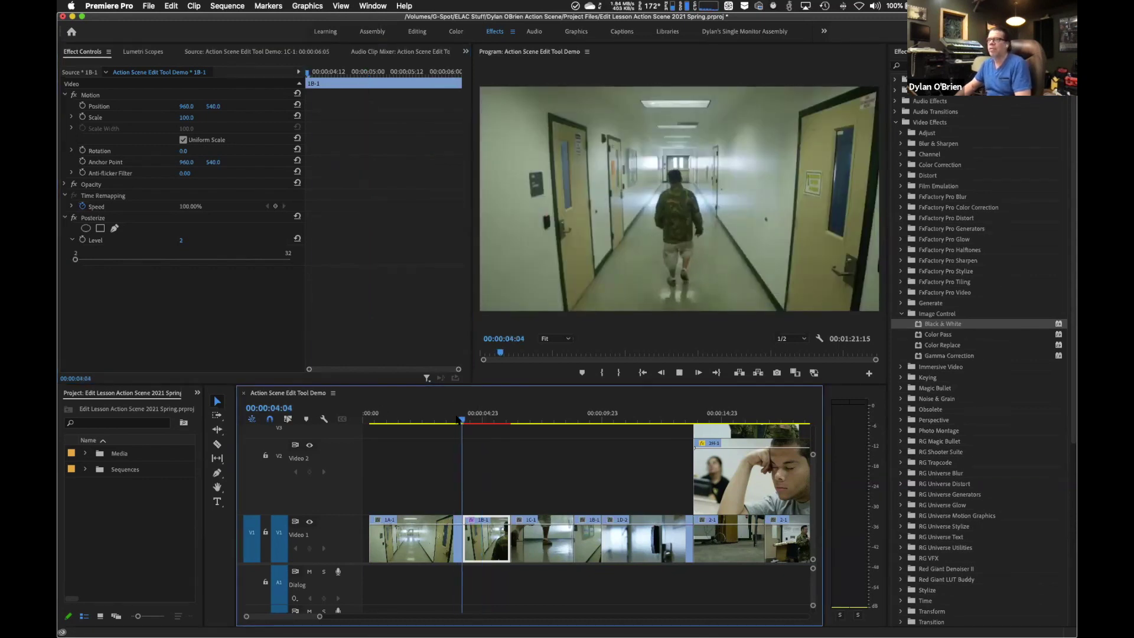
key(space)
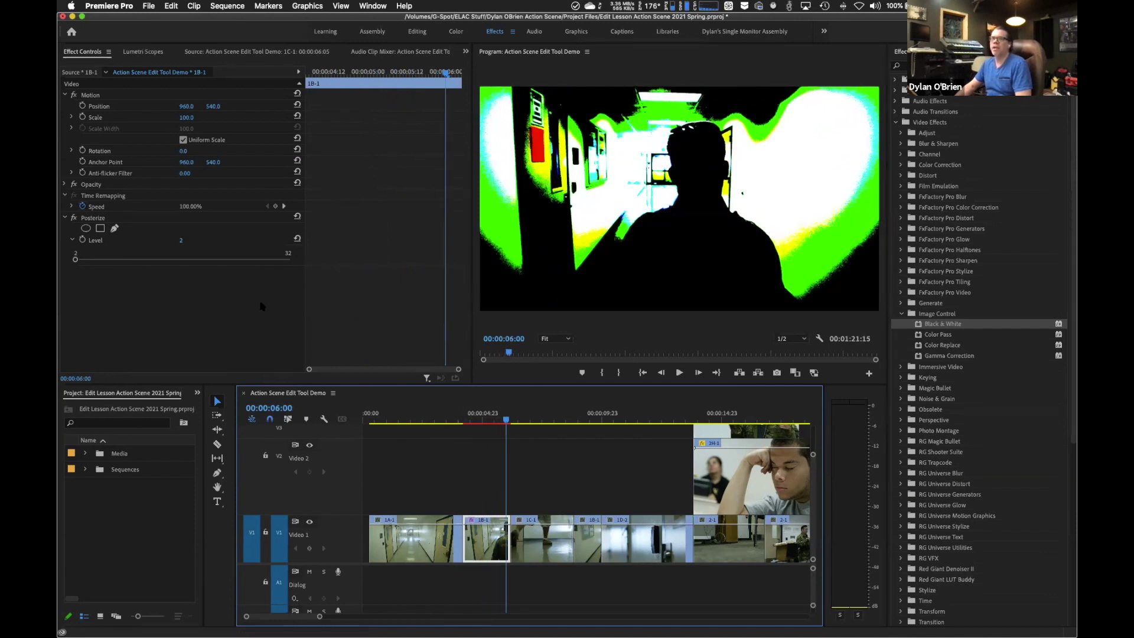
right_click(87, 219)
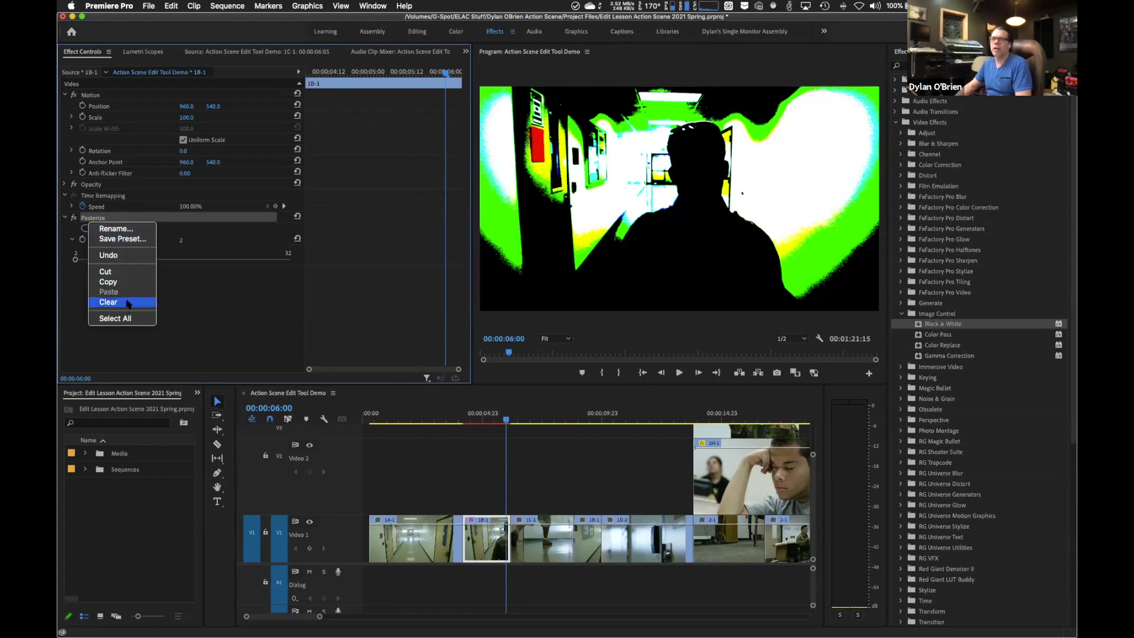
click(129, 304)
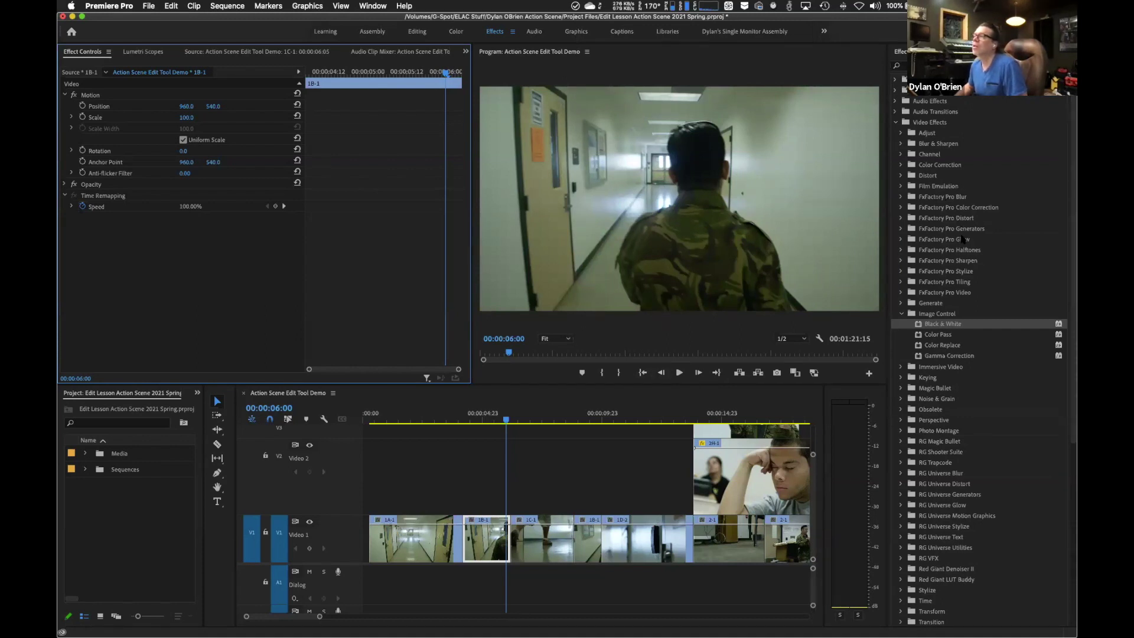
- Apply the Bloom effect from the FxFactory Pro Glow category to clip 1B-1 and scrub through the clip
click(902, 239)
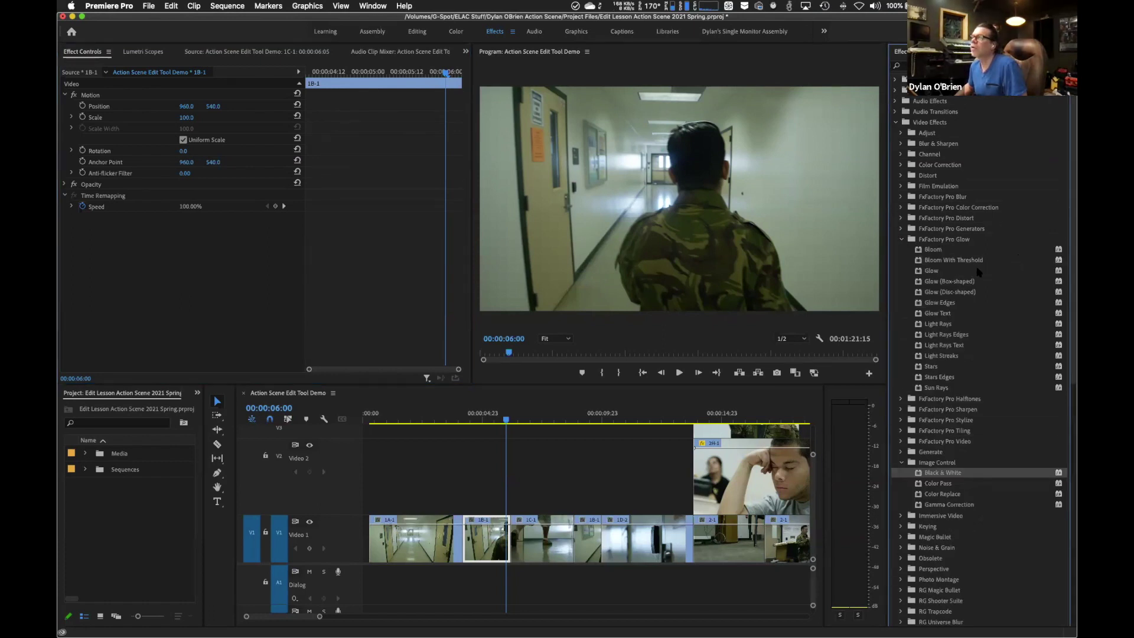
drag(929, 252, 499, 546)
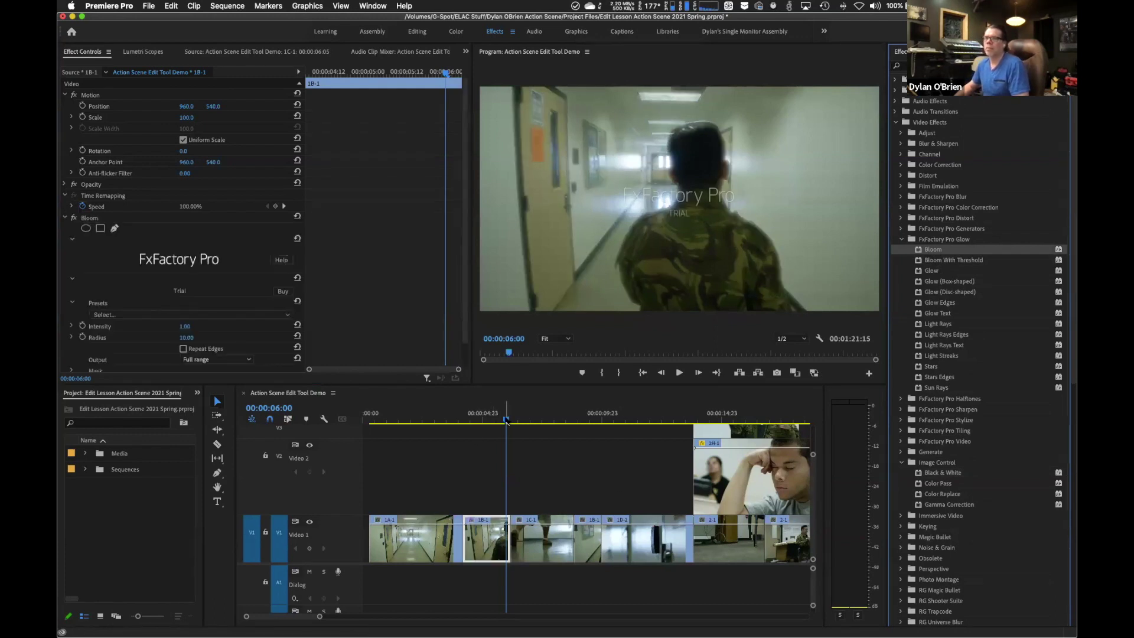
click(483, 421)
drag(483, 420, 496, 420)
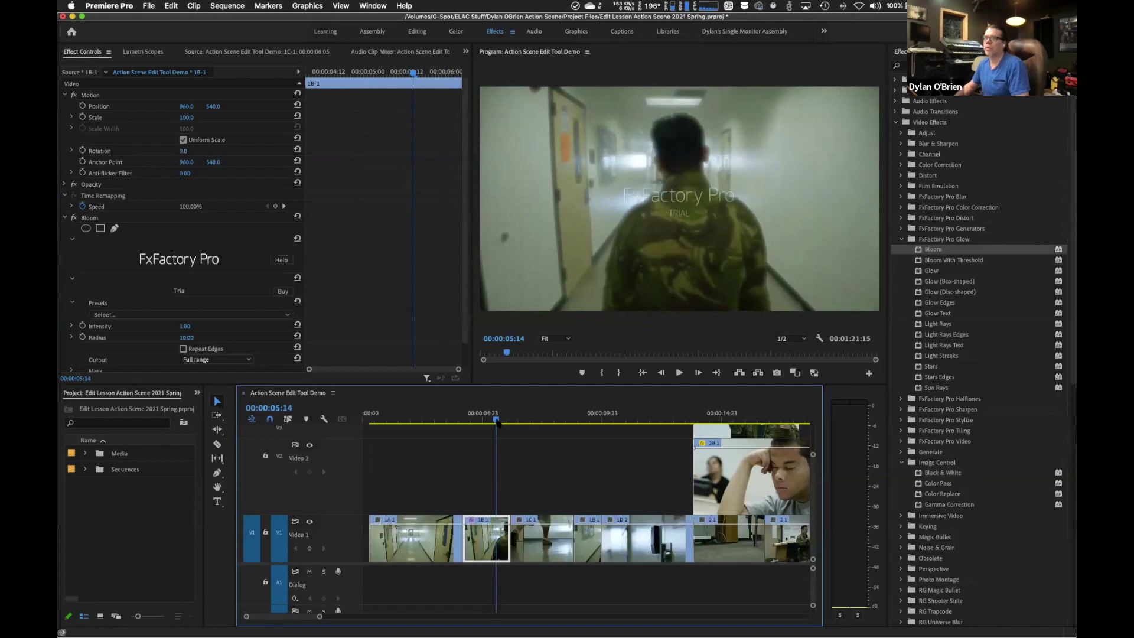
- Toggle the Bloom effect on clip 1B-1 off and back on, and remove it from the clip
scroll(151, 302, down, 2)
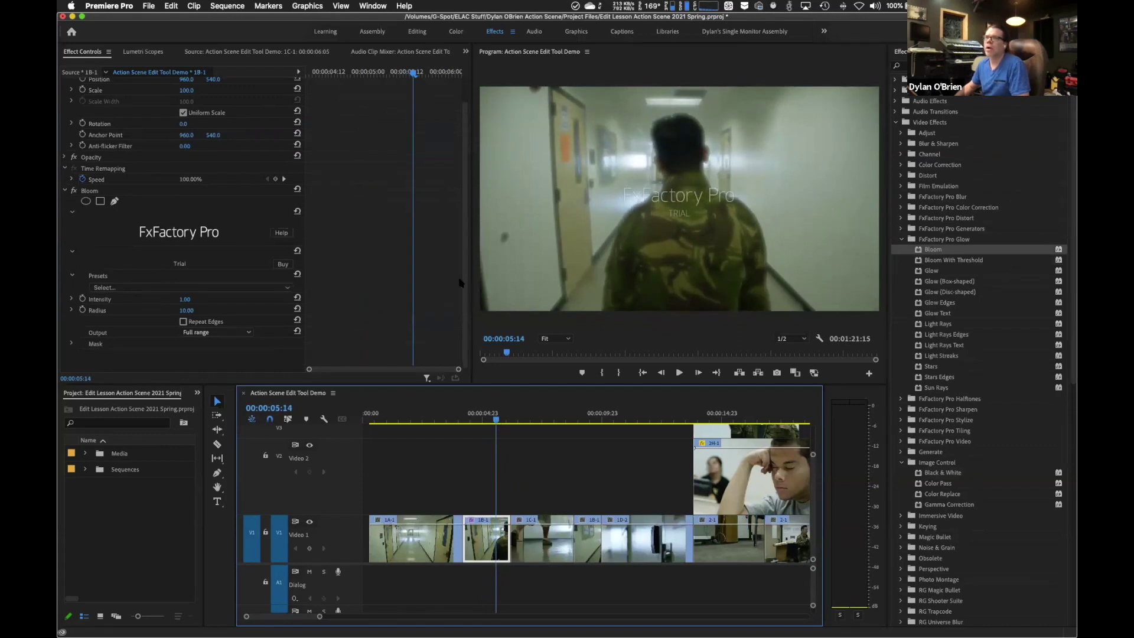
click(75, 192)
click(75, 192)
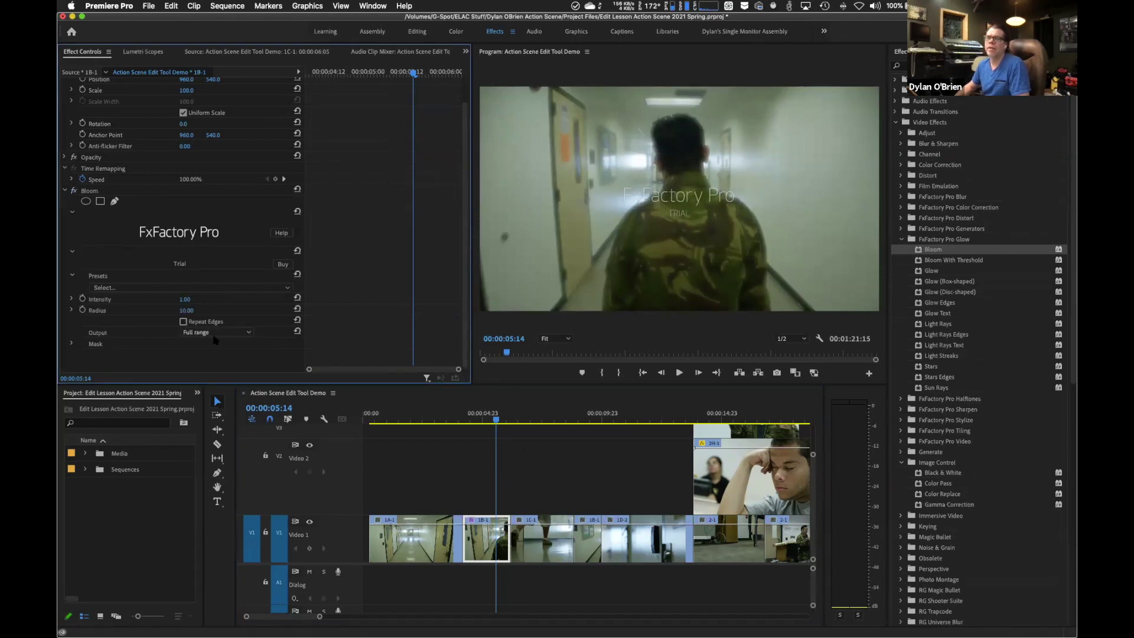
right_click(94, 193)
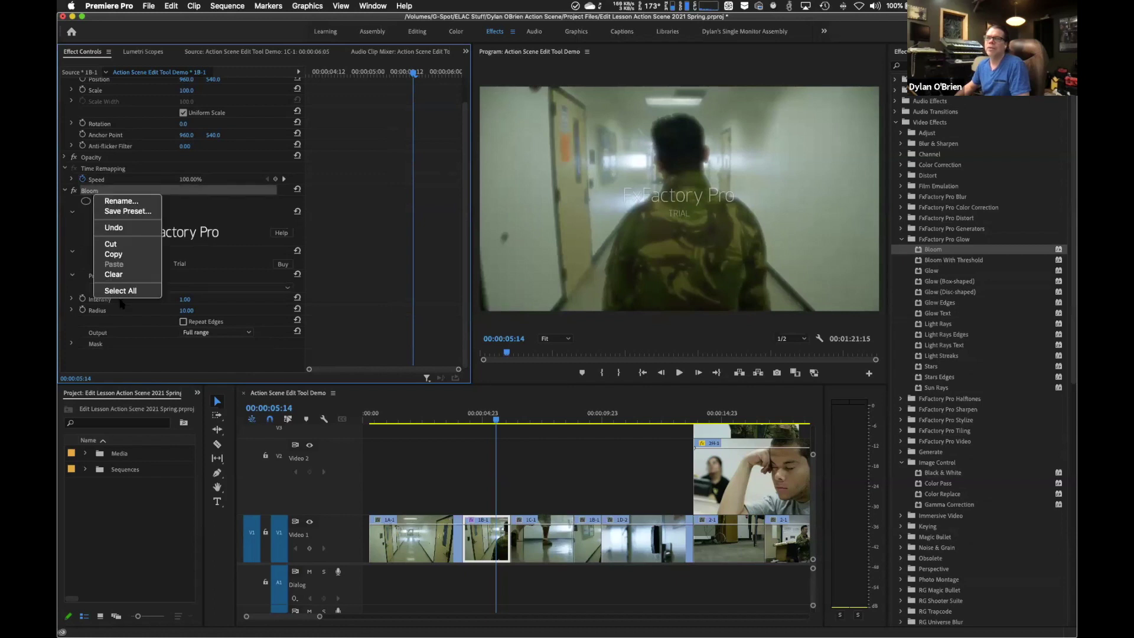
click(113, 274)
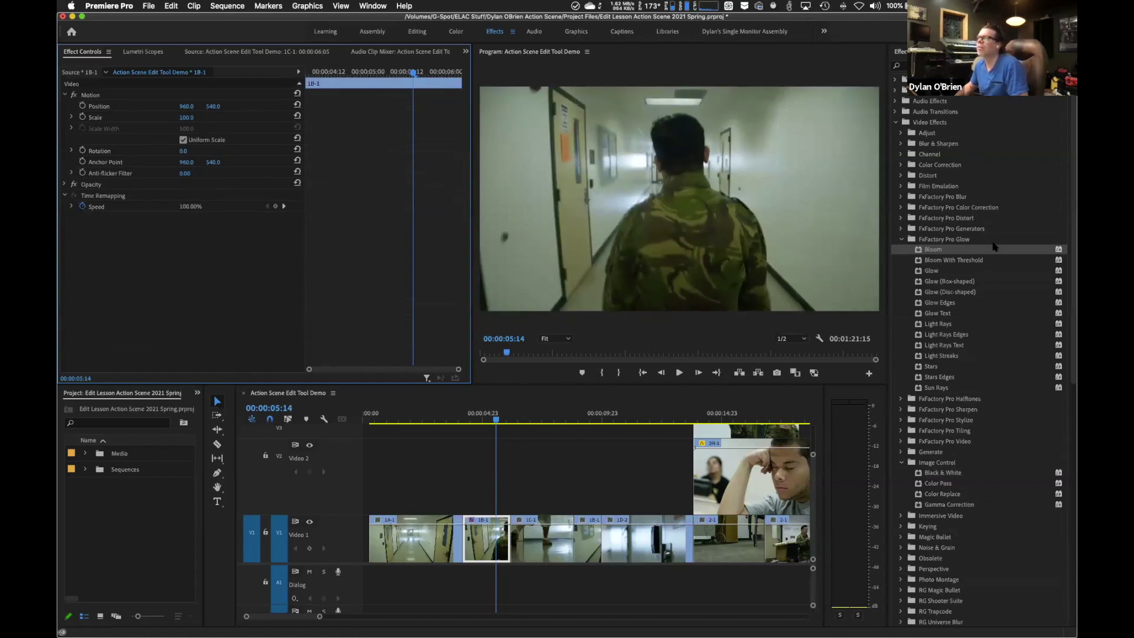
- Collapse the FxFactory Pro Glow category and apply Analog TV from FxFactory Pro Distort to clip 1B-1
click(902, 240)
click(902, 218)
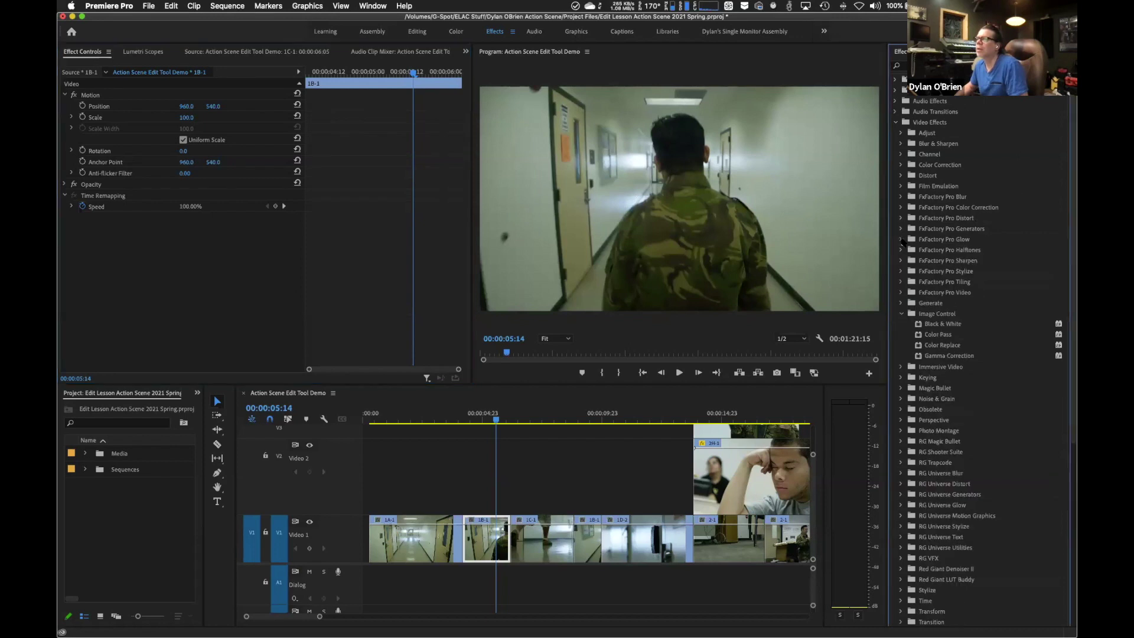
drag(933, 230, 490, 537)
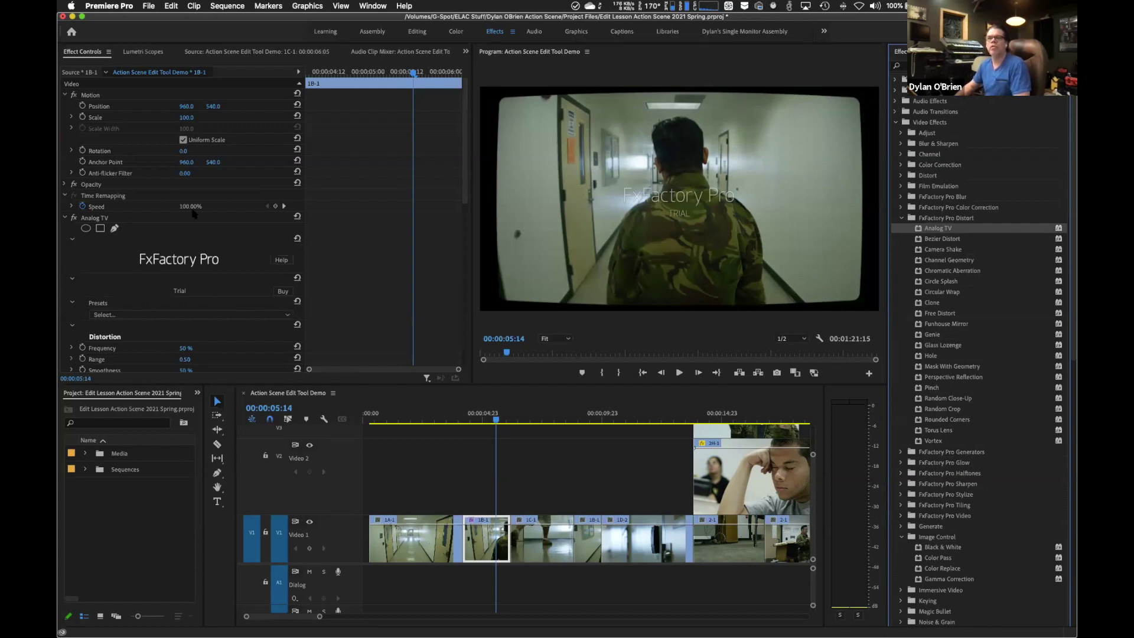
- Set the distortion Frequency of the Analog TV effect on clip 1B-1 to 52 %
scroll(194, 214, down, 3)
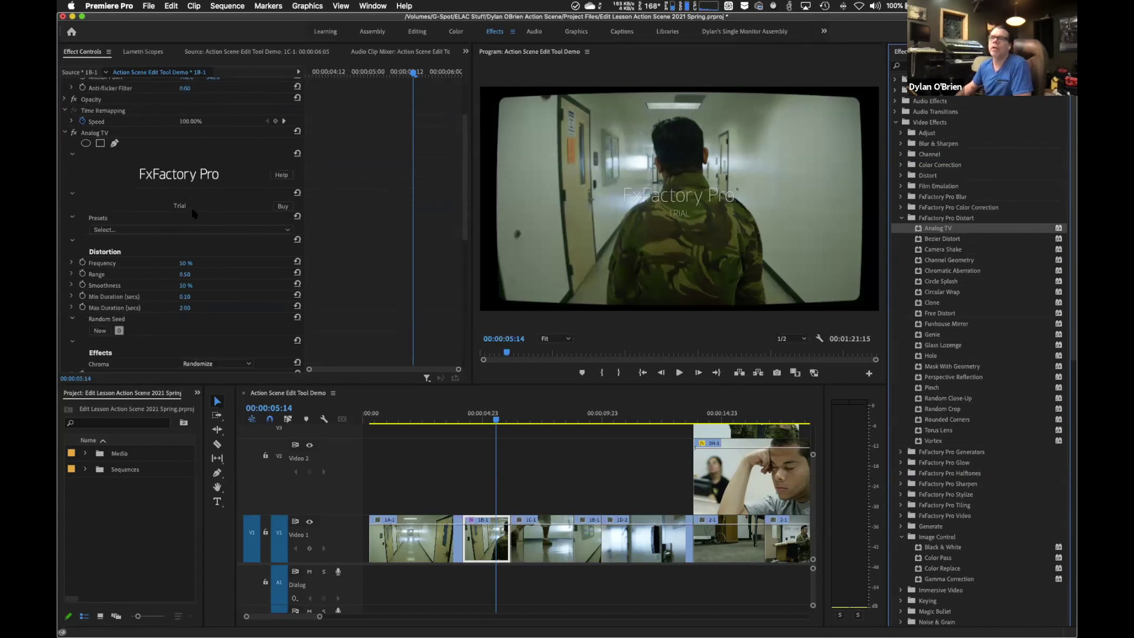
scroll(193, 214, down, 5)
scroll(194, 214, down, 1)
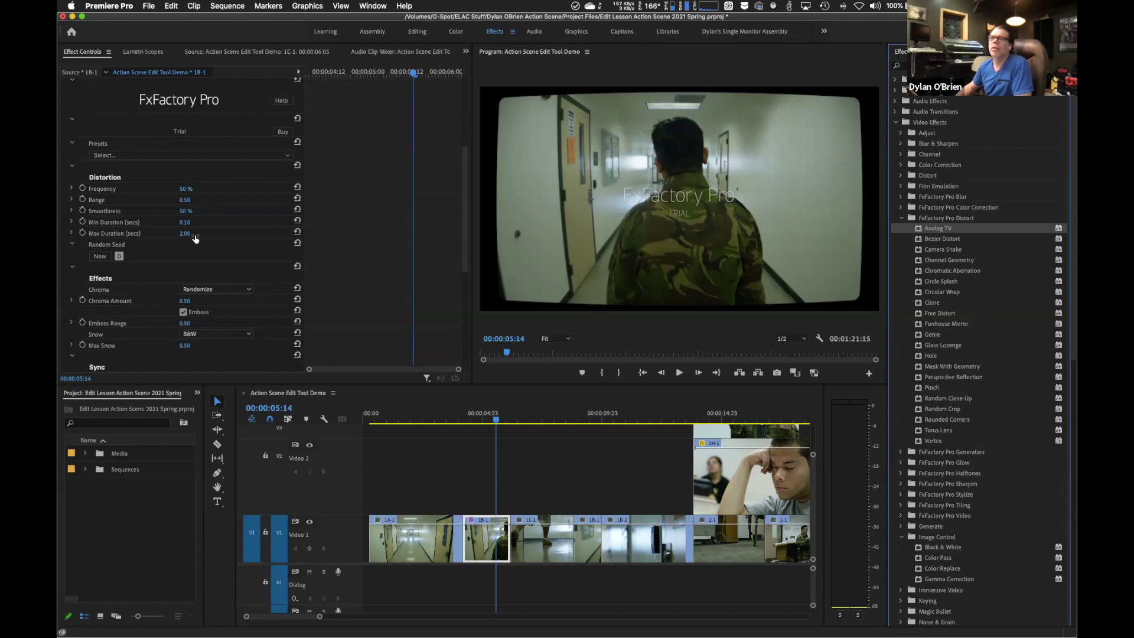
mouse_move(186, 188)
mouse_down()
mouse_move(211, 188)
mouse_move(155, 188)
mouse_move(187, 188)
mouse_up()
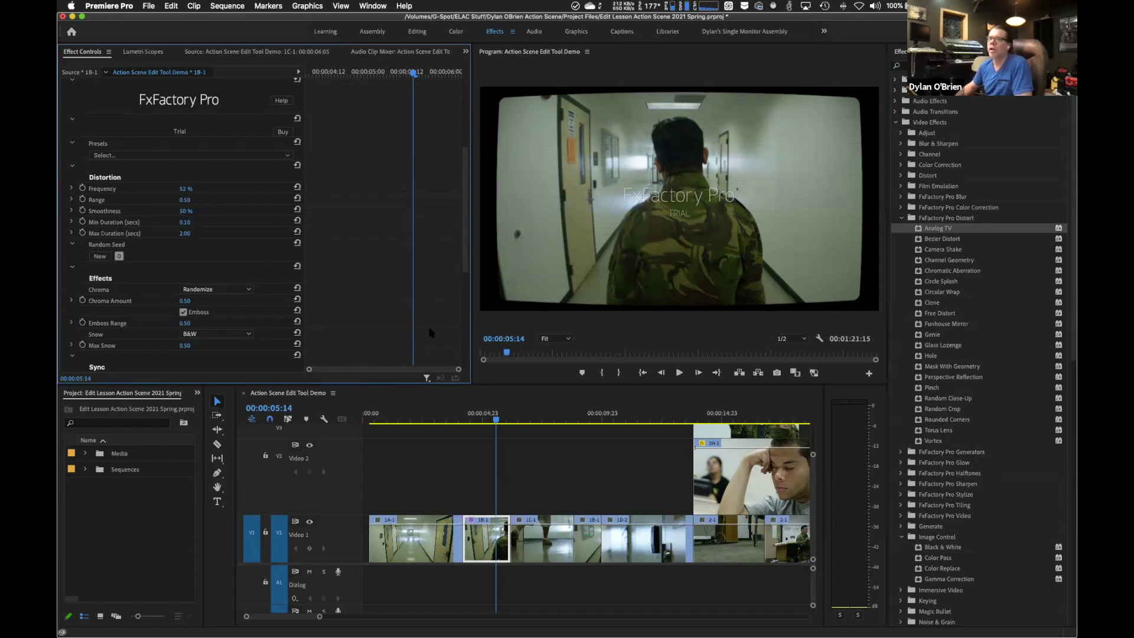
- Play back the sequence from the start of clip 1B-1 to preview the Analog TV effect
click(465, 419)
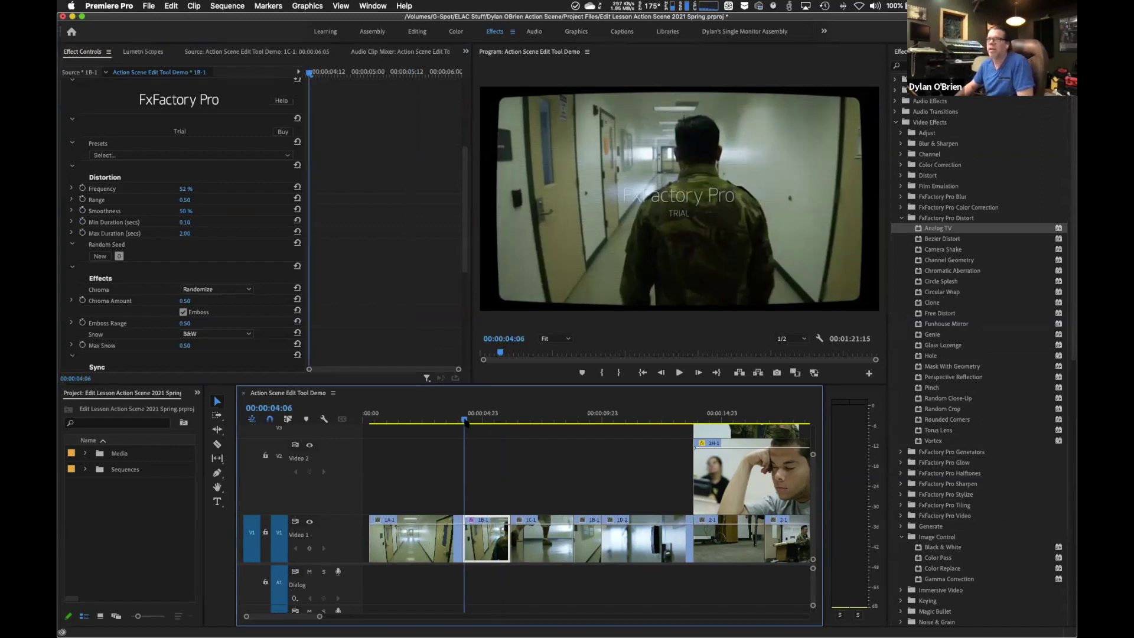
key(space)
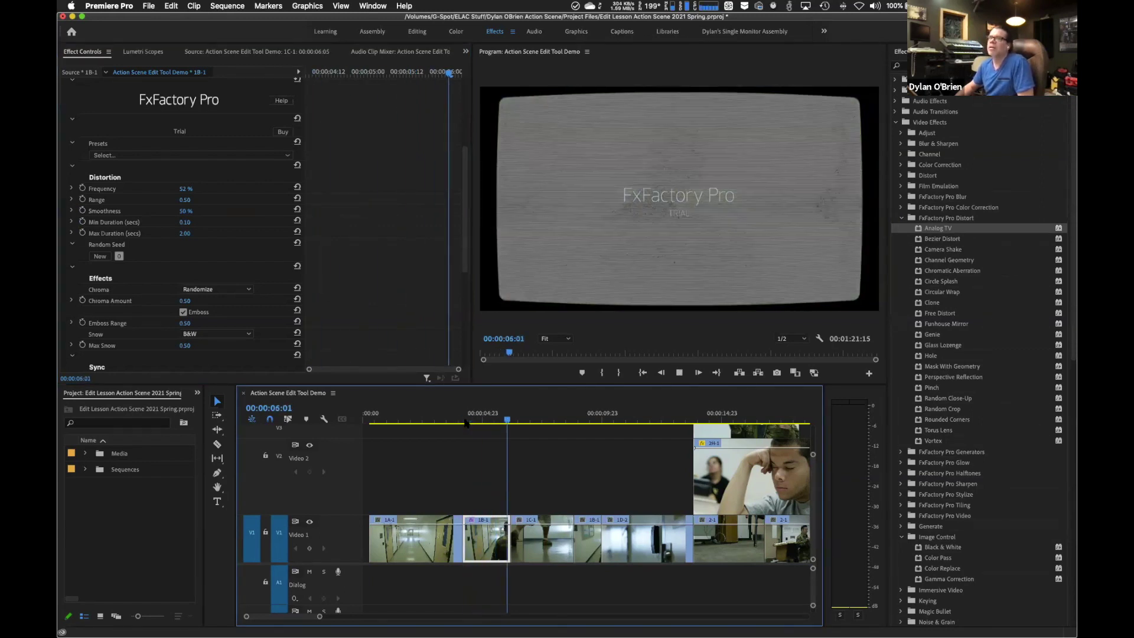
key(space)
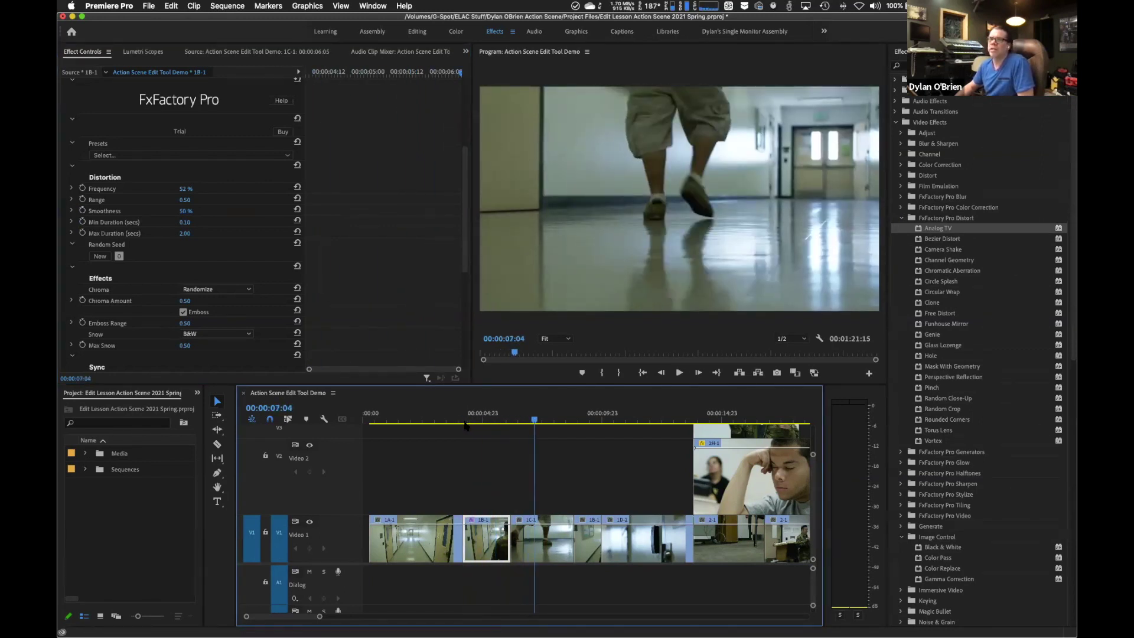
- Remove the Analog TV effect from clip 1B-1
scroll(178, 251, up, 5)
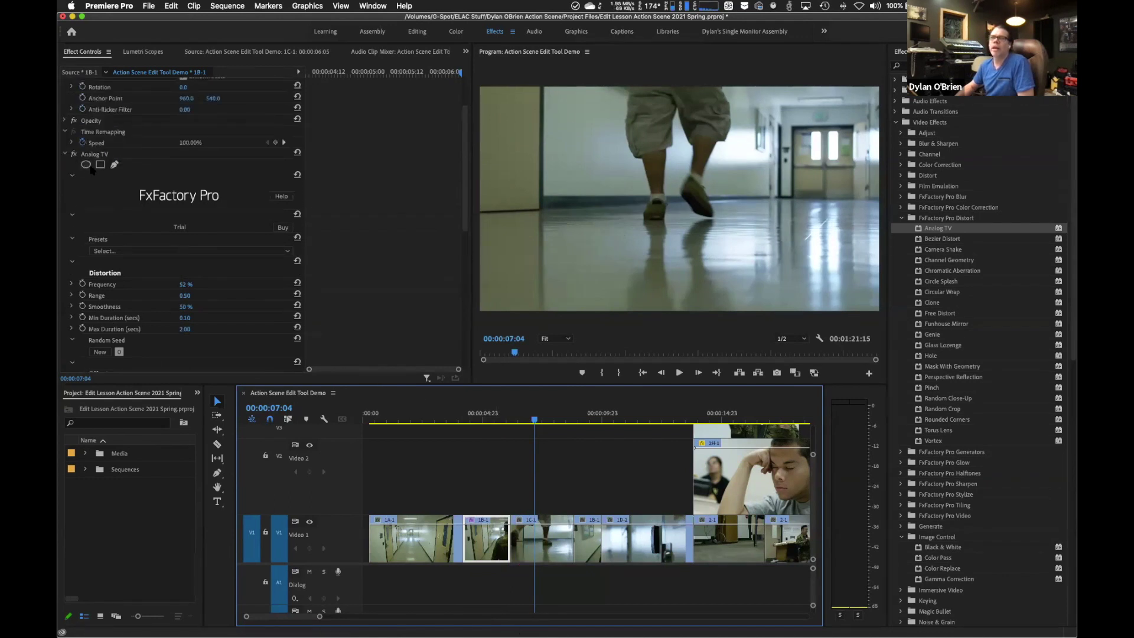
click(104, 157)
right_click(104, 159)
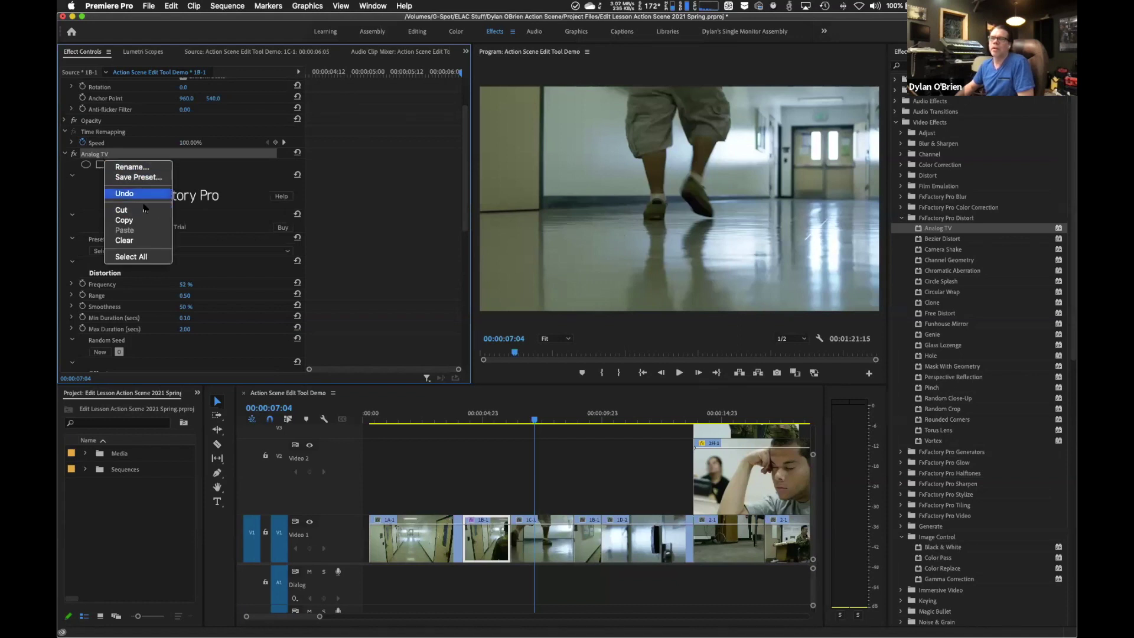
click(155, 242)
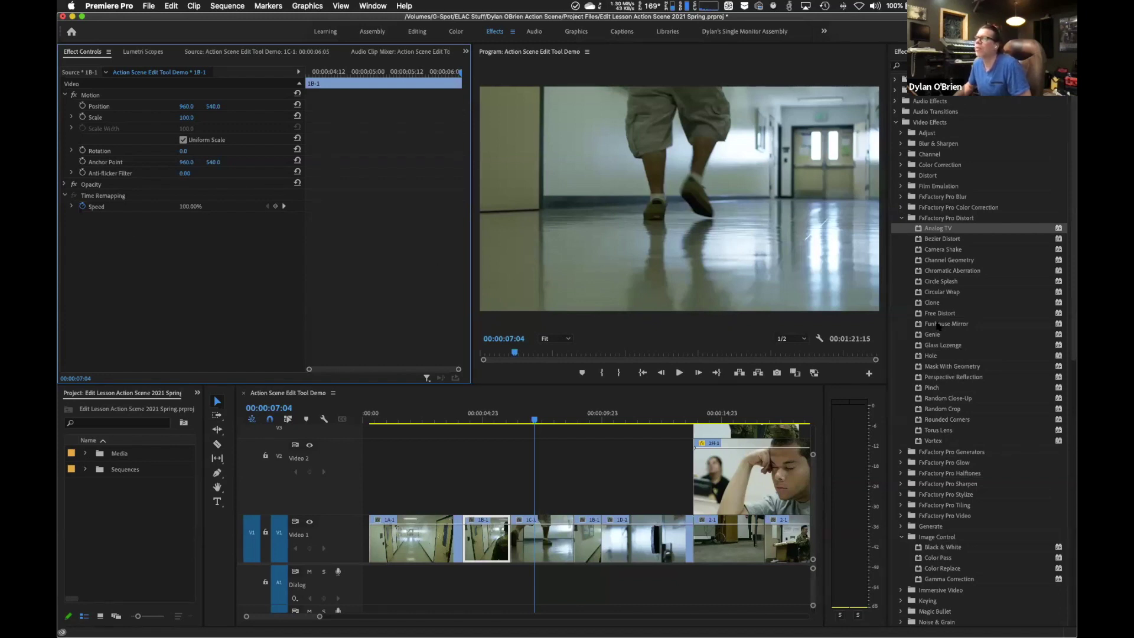
- Collapse the FxFactory Pro Distort category and apply Light Rays from FxFactory Pro Glow to clip 1C-1
click(902, 219)
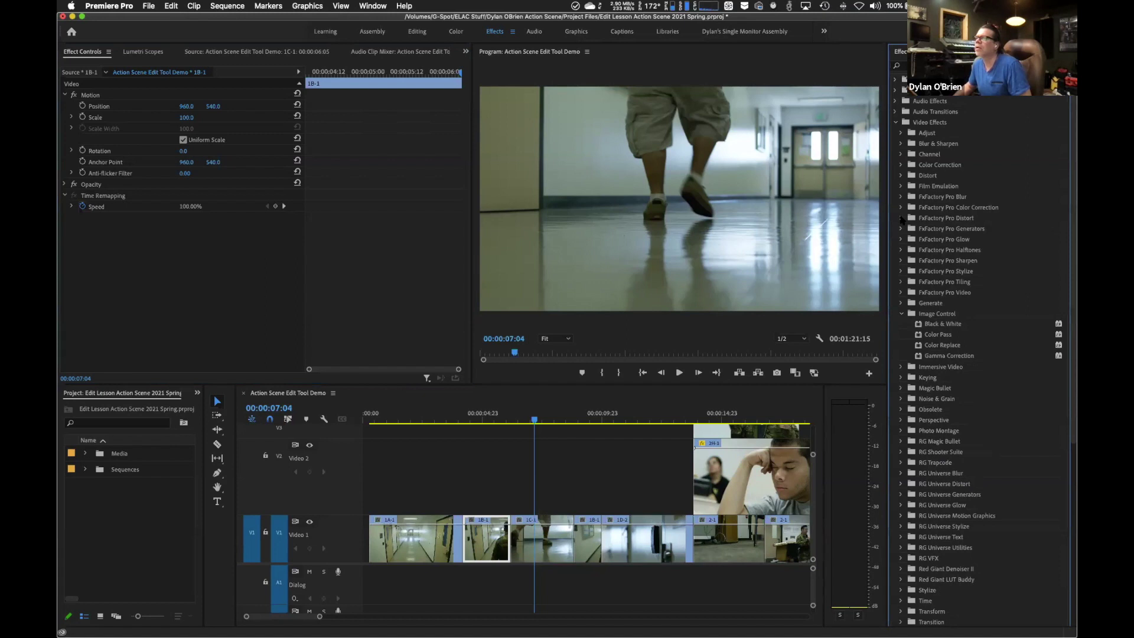
click(902, 239)
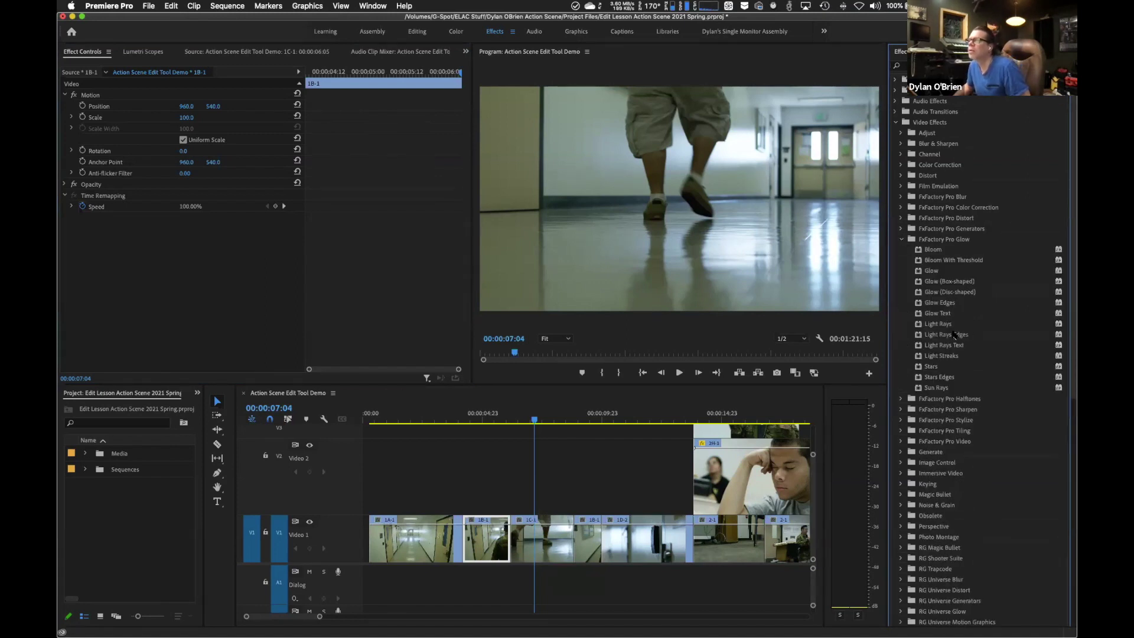
drag(931, 326, 551, 533)
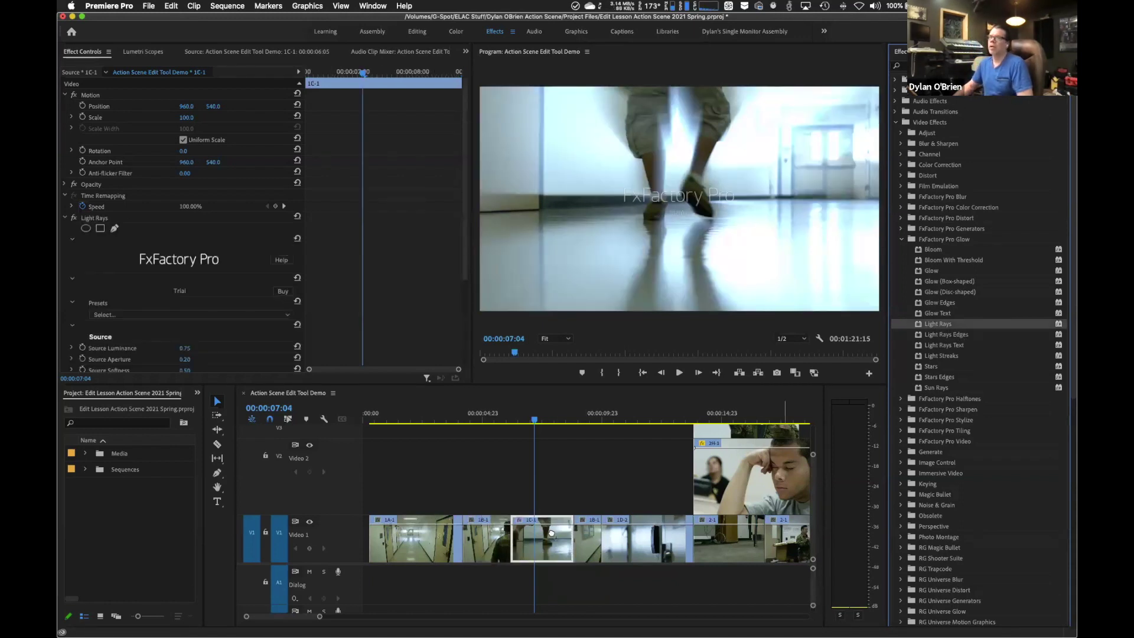
- Play back the sequence from just before clip 1C-1 and scrub through the clip to preview the Light Rays effect
drag(535, 421, 499, 430)
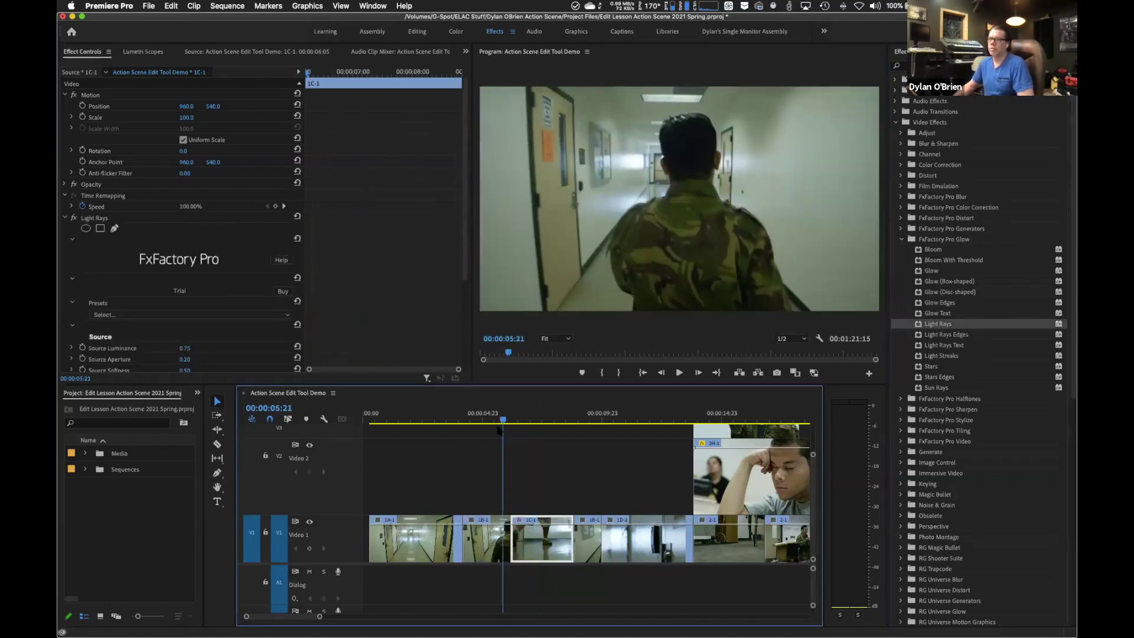
key(space)
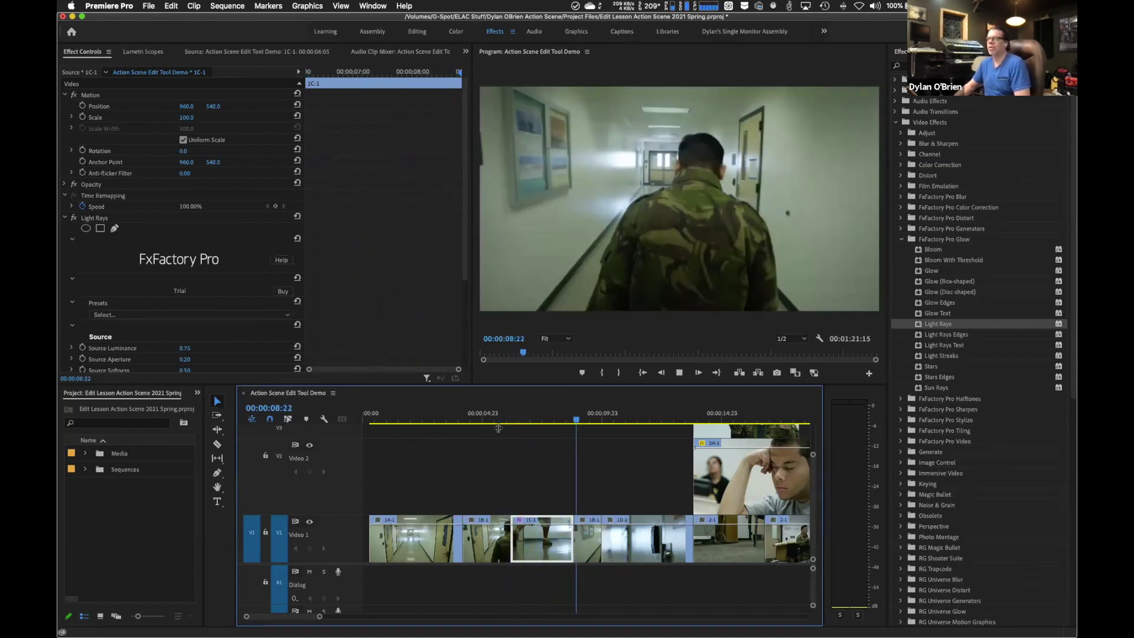
key(space)
click(525, 419)
drag(525, 419, 558, 419)
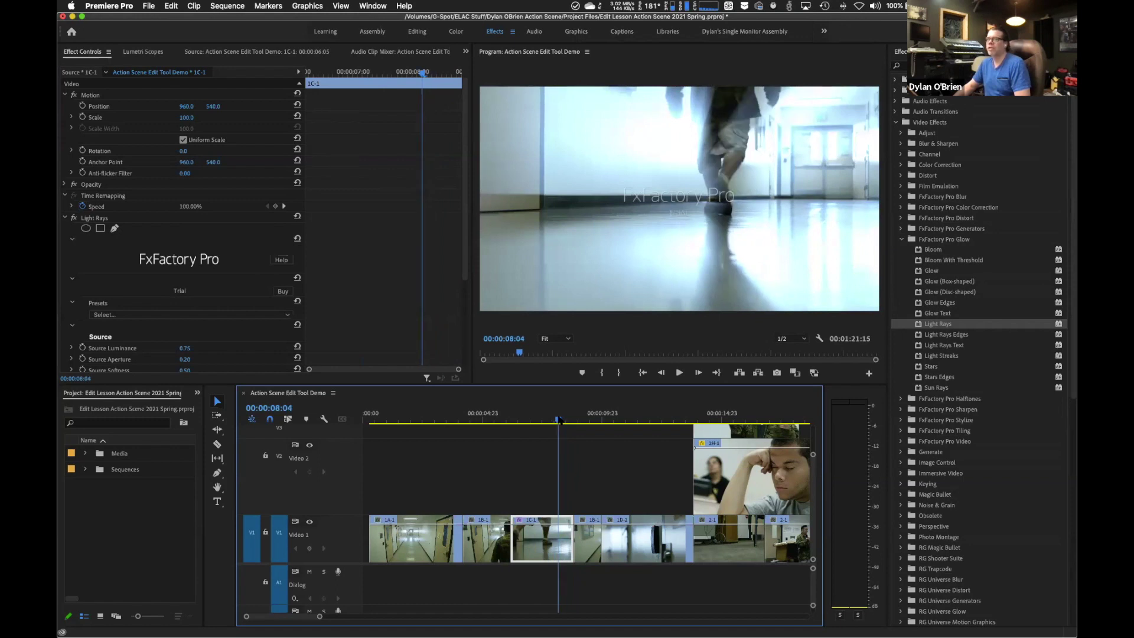
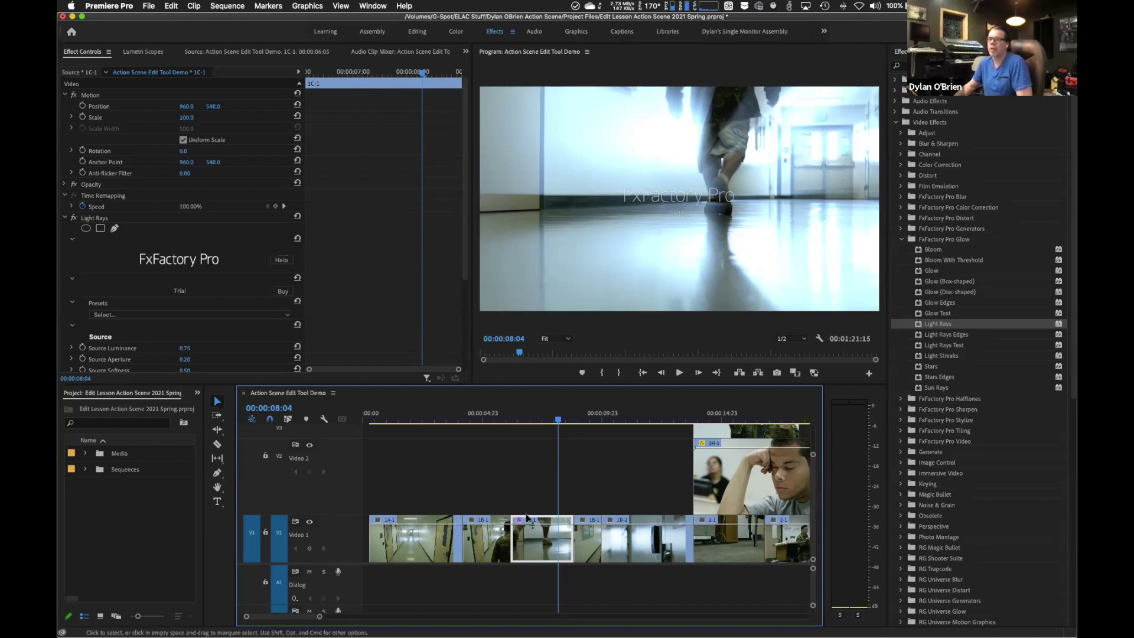
drag(559, 421, 544, 424)
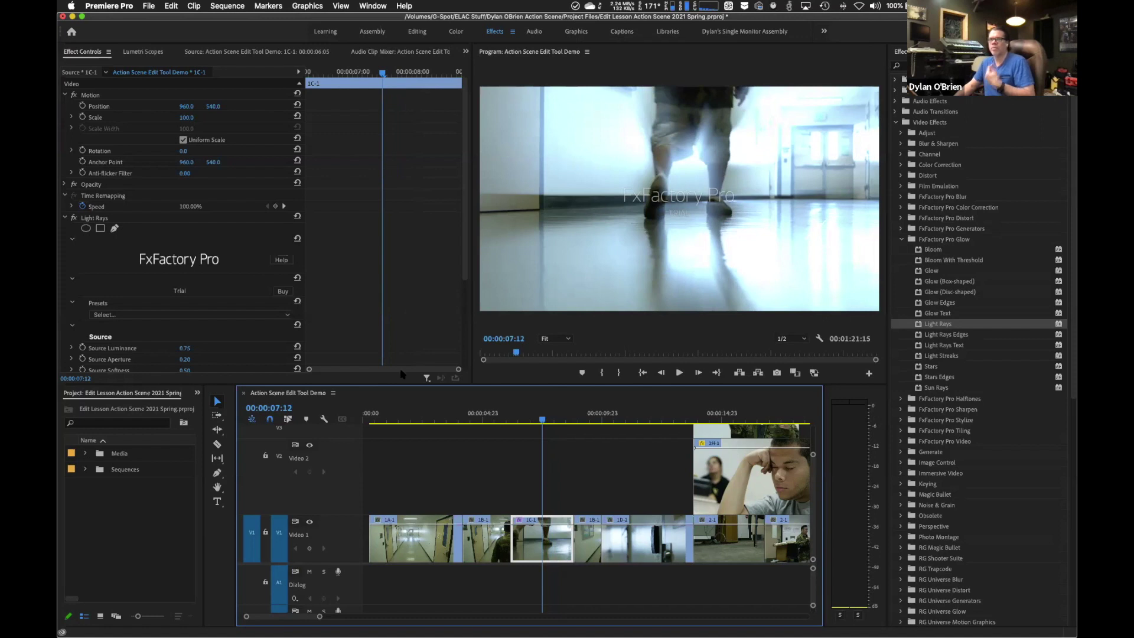
- Toggle Light Rays off and on for clip 1C-1 to compare the image, and collapse the effect's settings
click(74, 217)
click(74, 218)
click(74, 218)
click(74, 218)
click(74, 218)
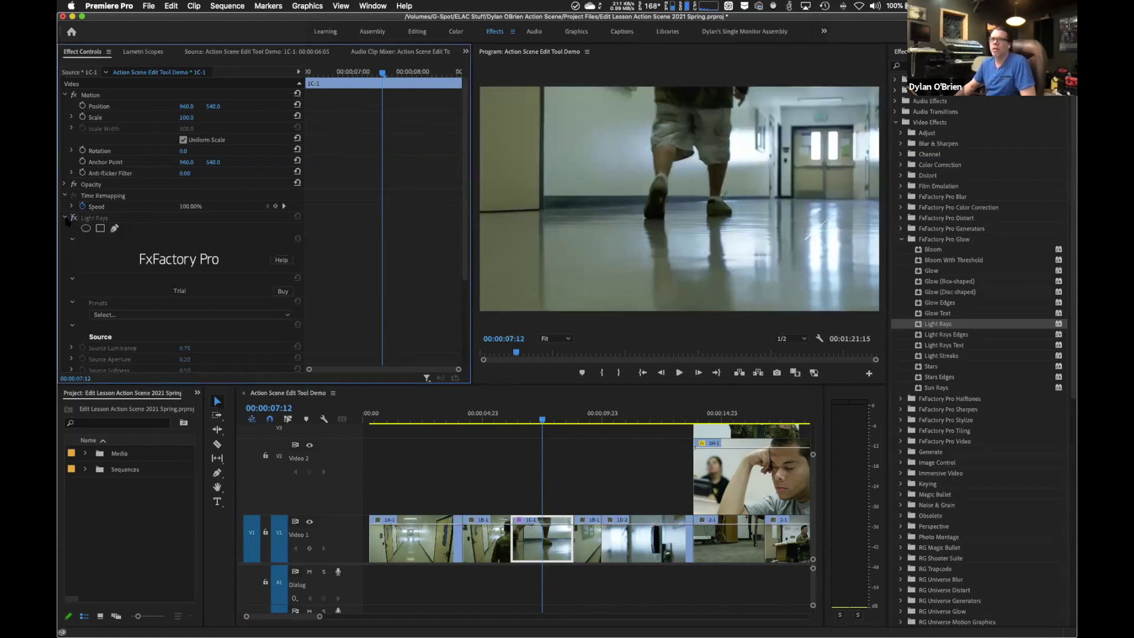
click(66, 218)
click(74, 218)
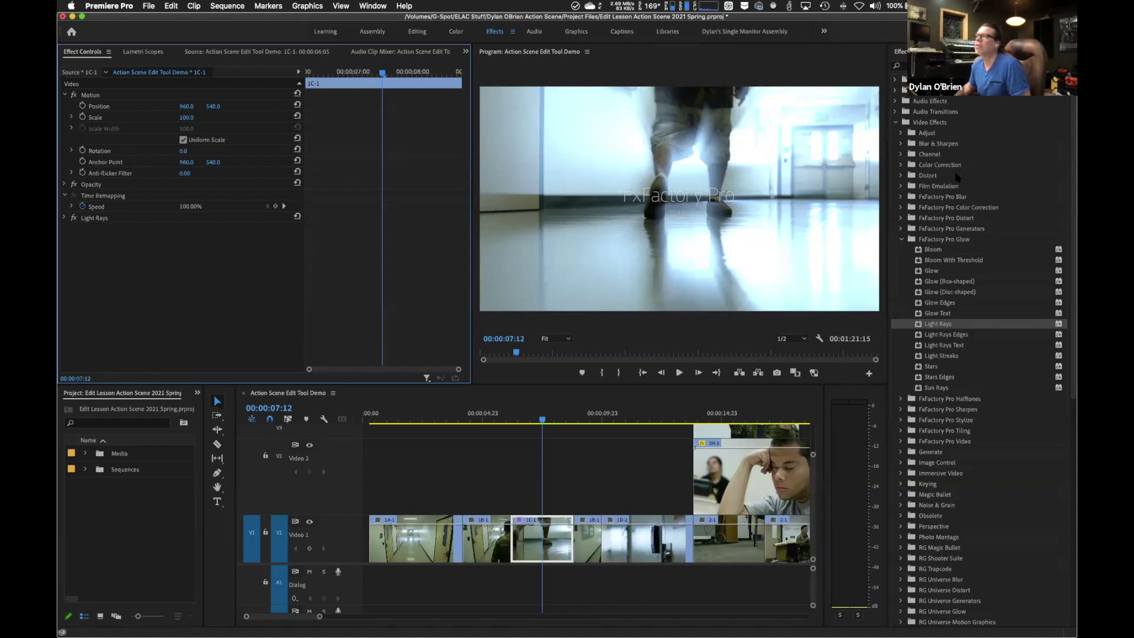
- Collapse the Image Control category and apply Lens Flare from Generate to clip 1C-1
click(901, 176)
scroll(901, 248, down, 10)
click(901, 310)
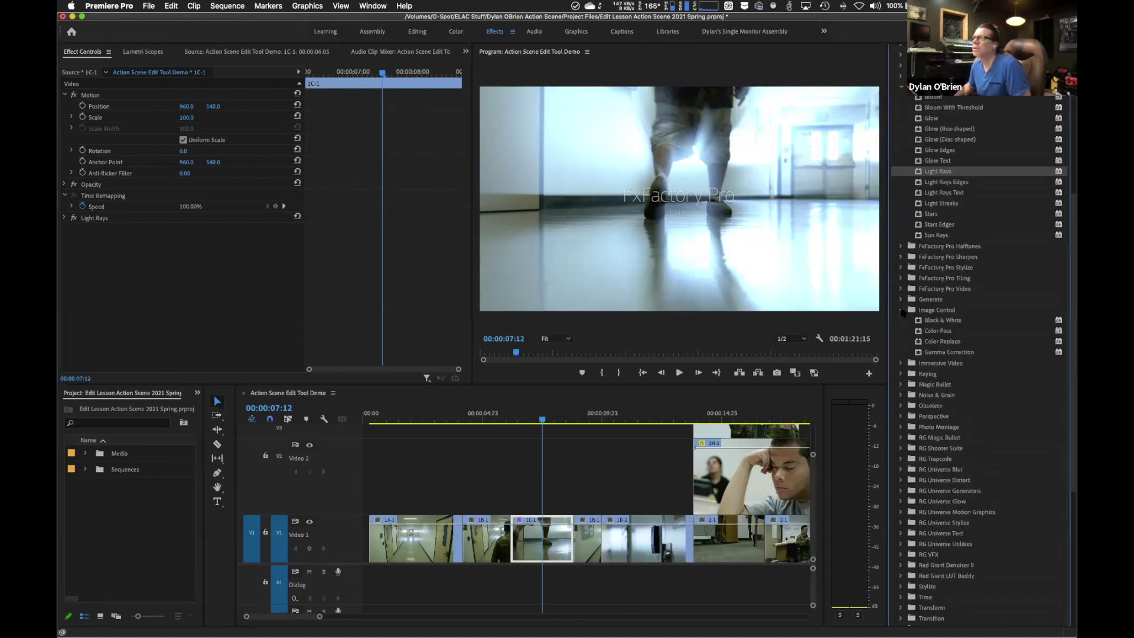
click(901, 311)
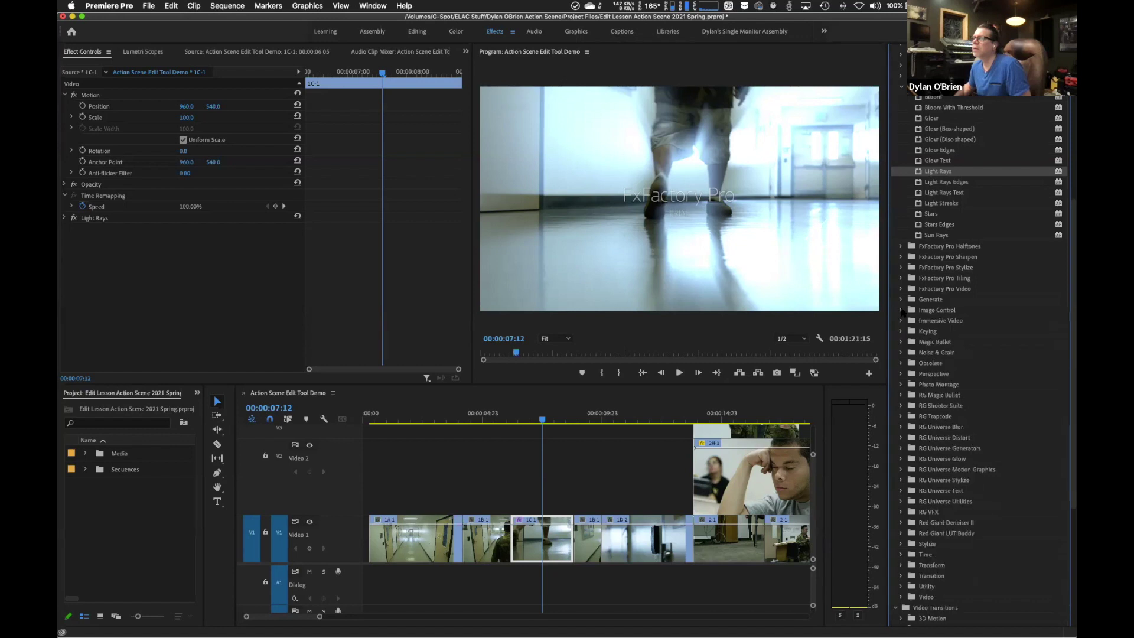
click(901, 299)
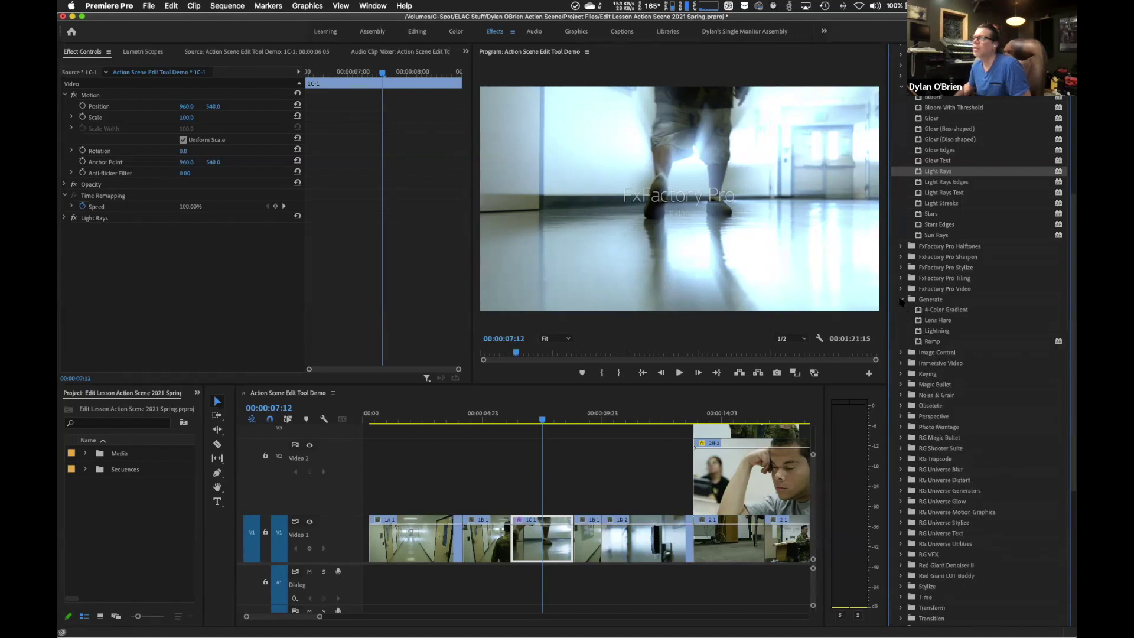
drag(926, 324, 548, 539)
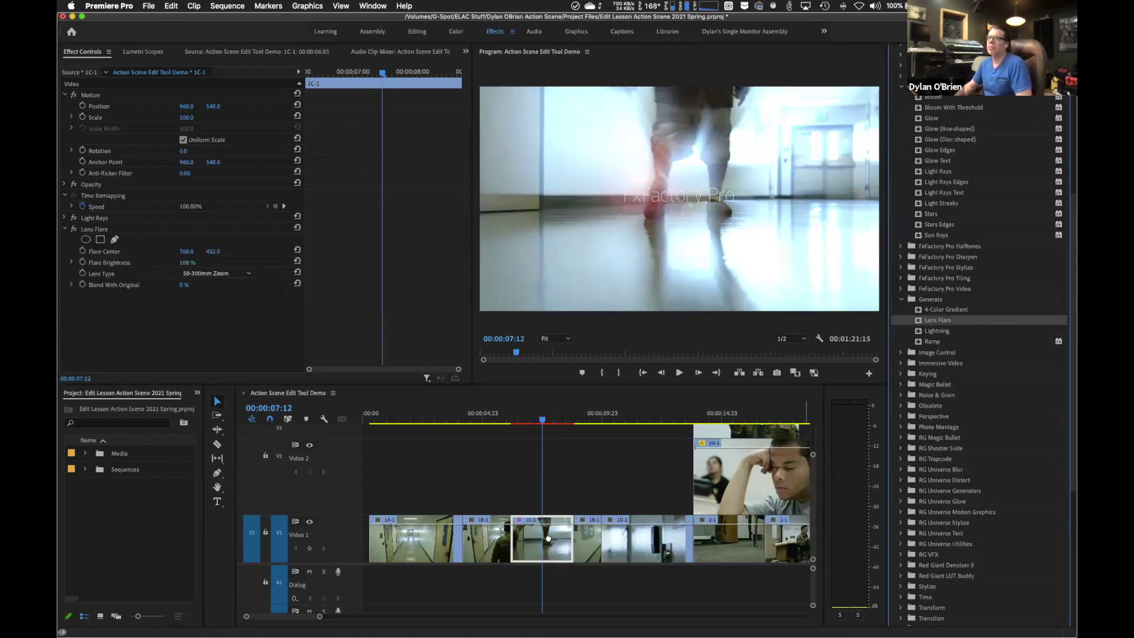
- Disable Light Rays on clip 1C-1 and move the Lens Flare center over the hallway doors, at about 1615, 322.5
click(107, 232)
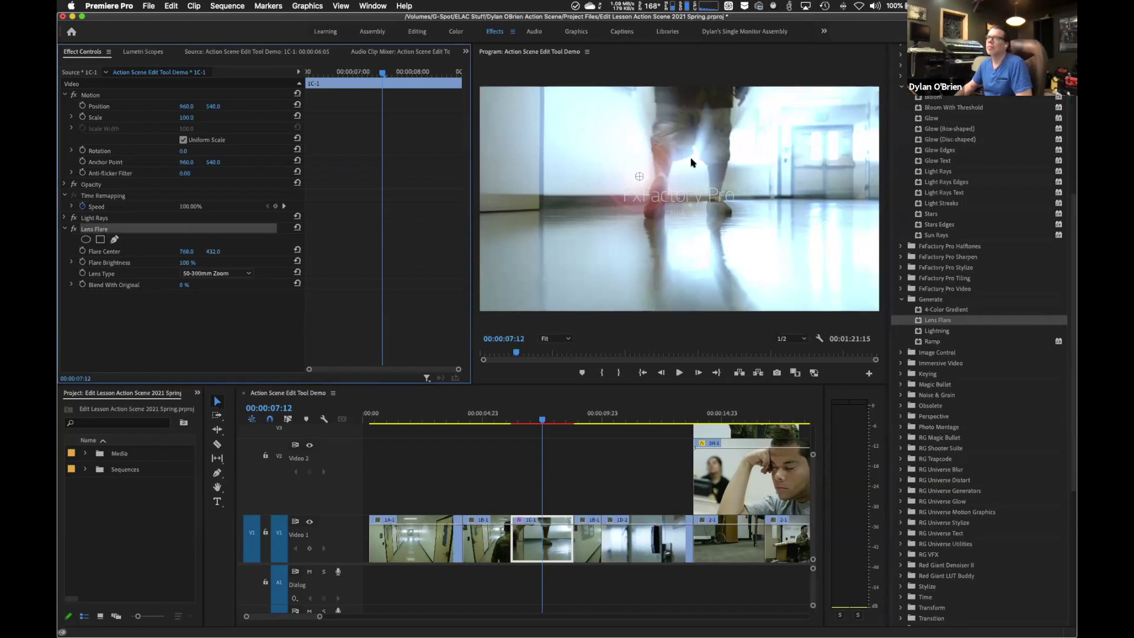
drag(639, 177, 557, 157)
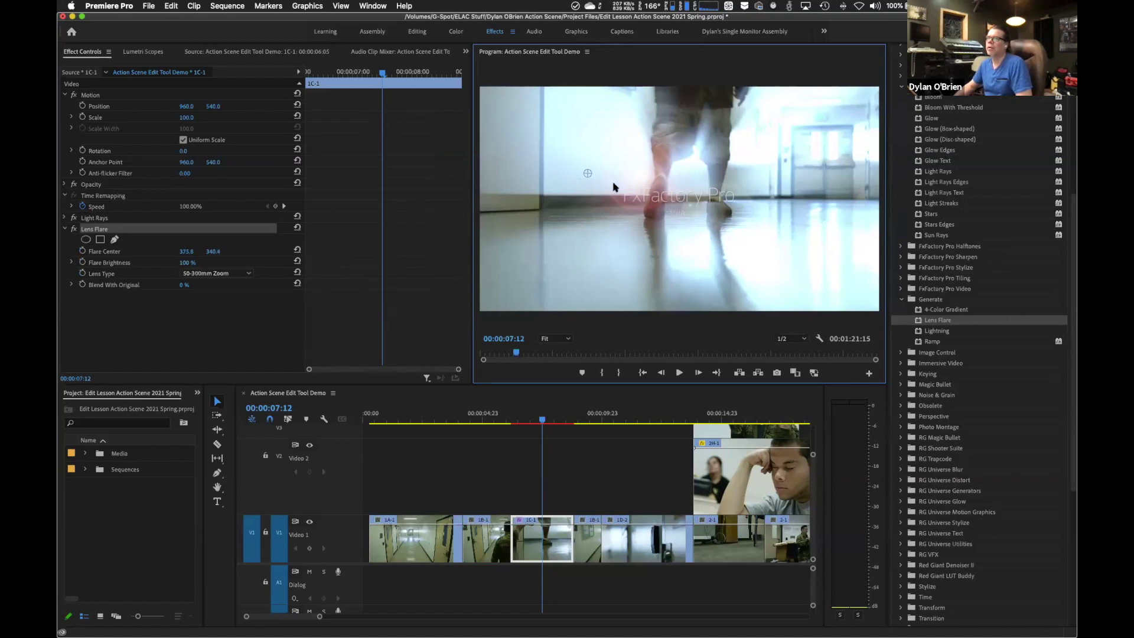
click(74, 217)
drag(558, 158, 815, 156)
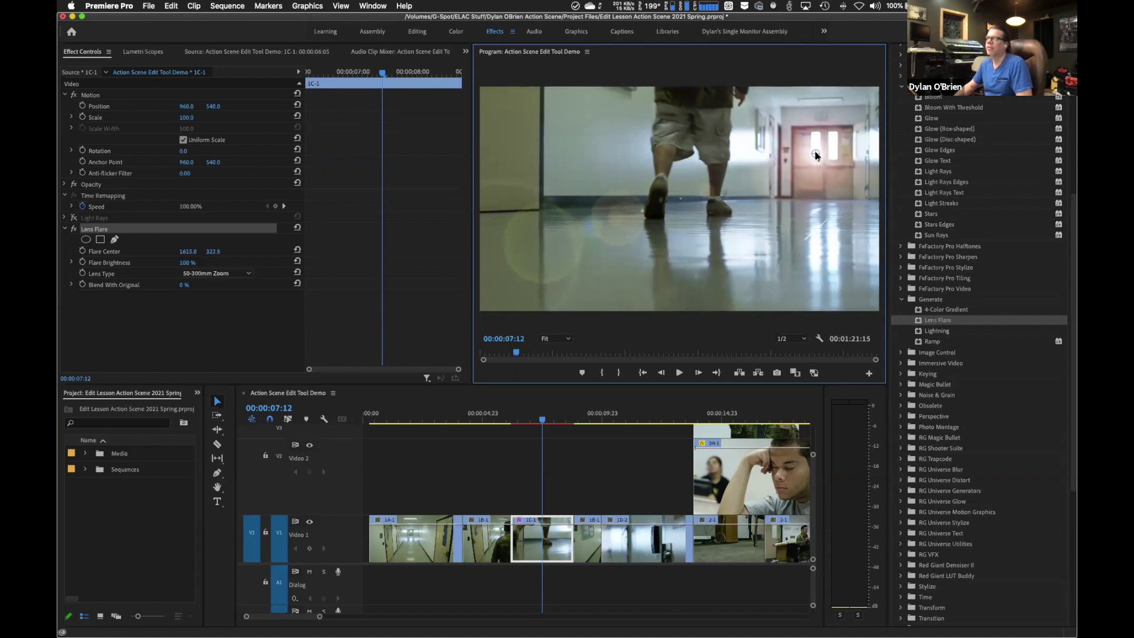
- Play back the sequence from just before clip 1C-1 to preview the repositioned Lens Flare
click(502, 421)
key(space)
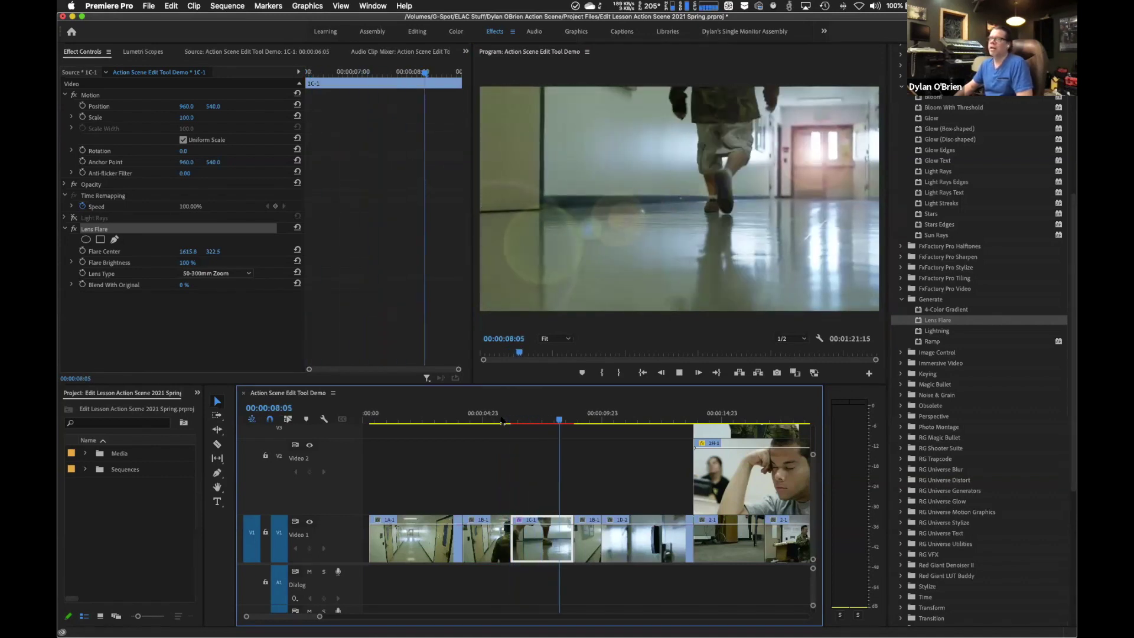
key(space)
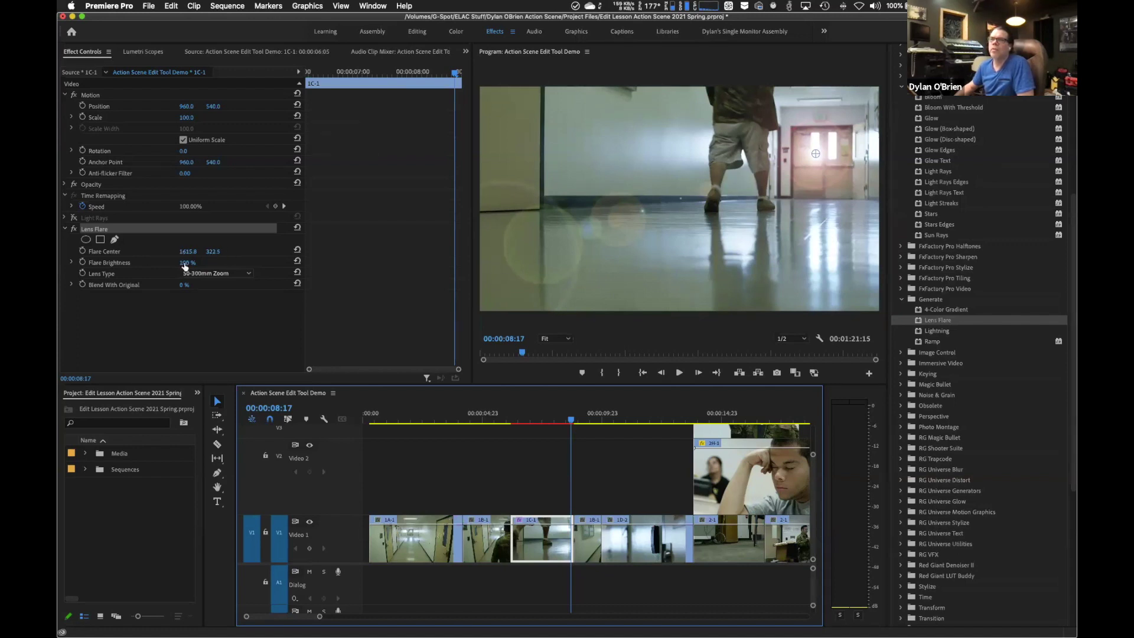
- Set the Flare Brightness to 146 % and try the 35mm Prime and 105mm Prime lens types, ending on 50-300mm Zoom
drag(183, 268, 208, 268)
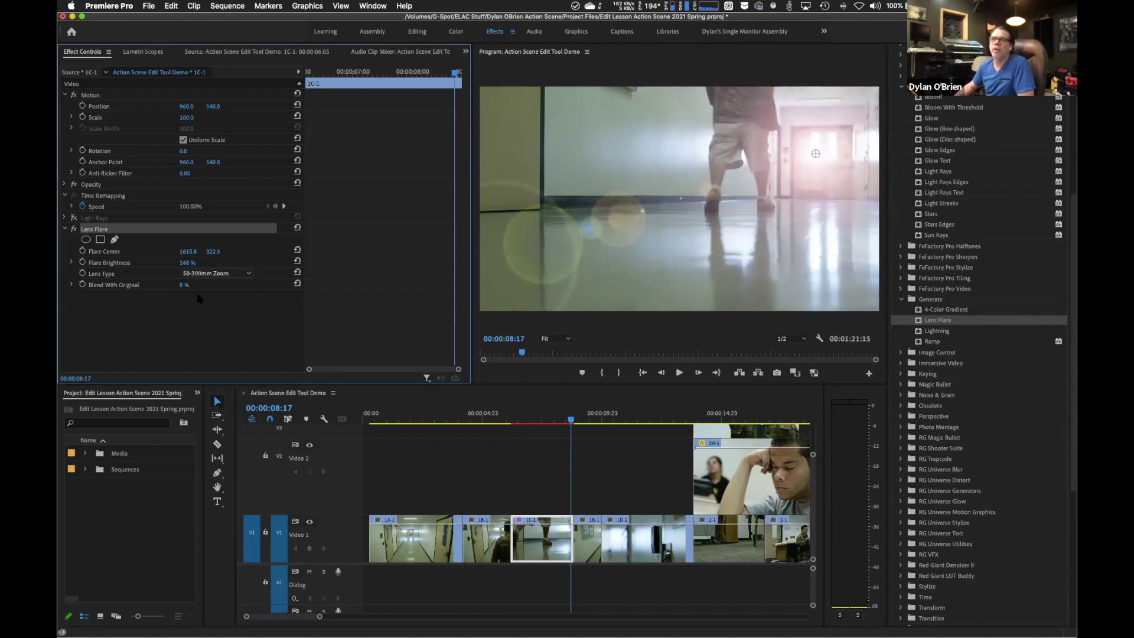
click(203, 274)
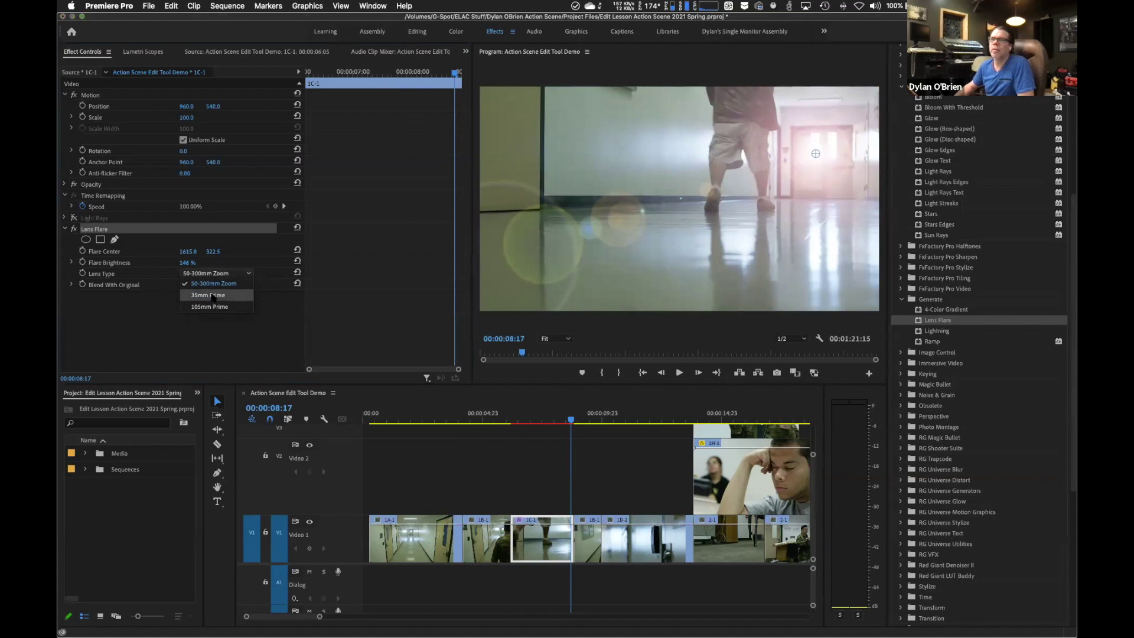
click(213, 295)
click(213, 273)
click(212, 307)
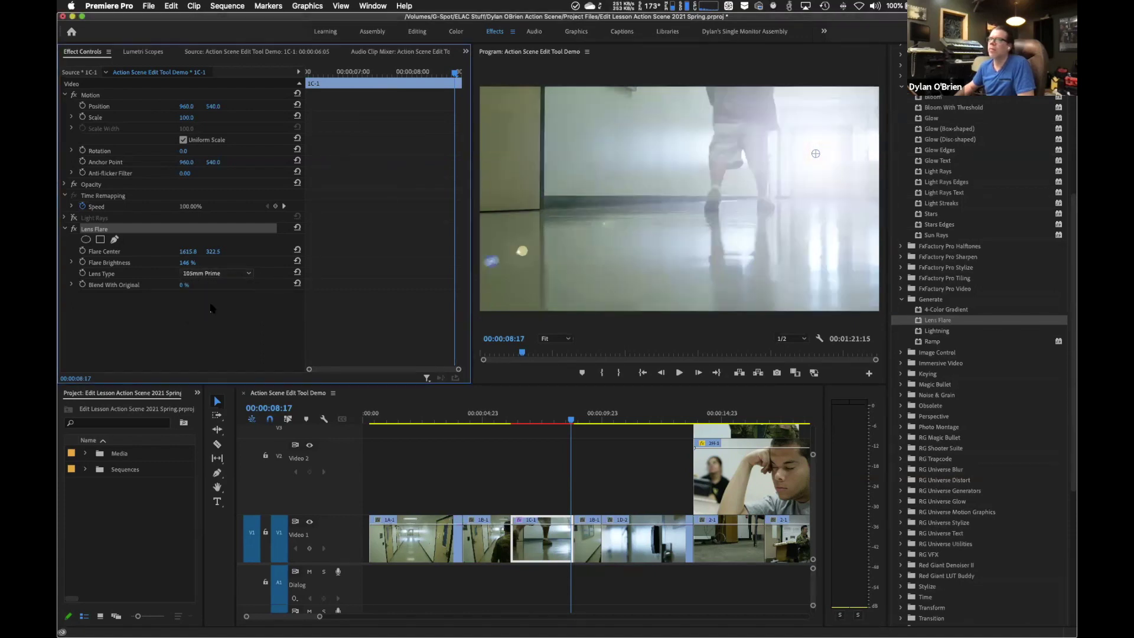
click(213, 274)
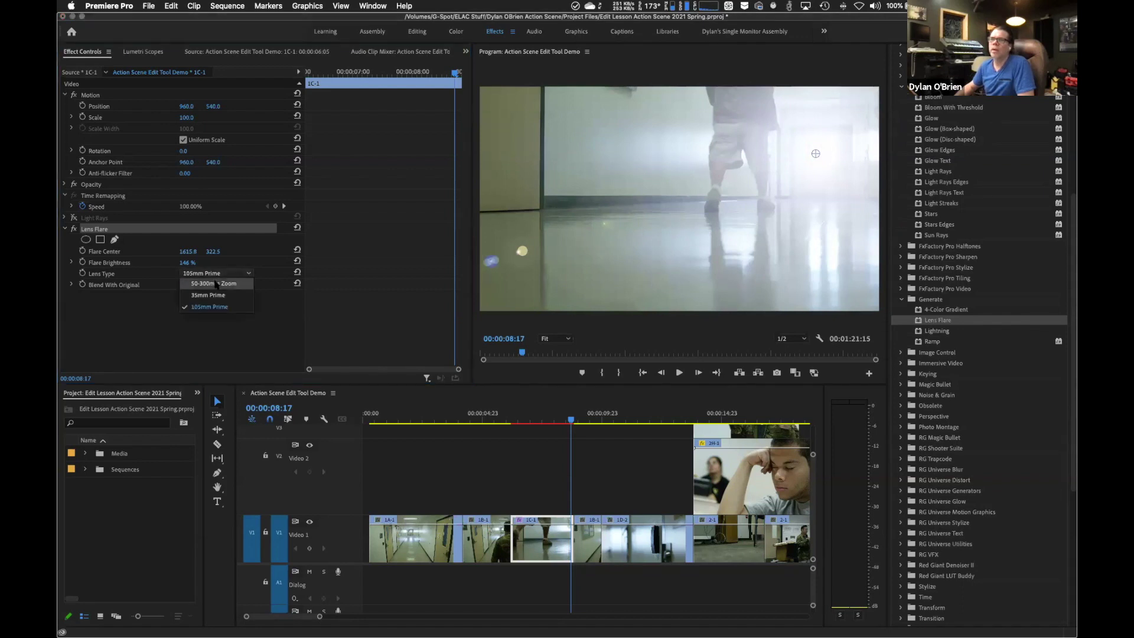
click(224, 284)
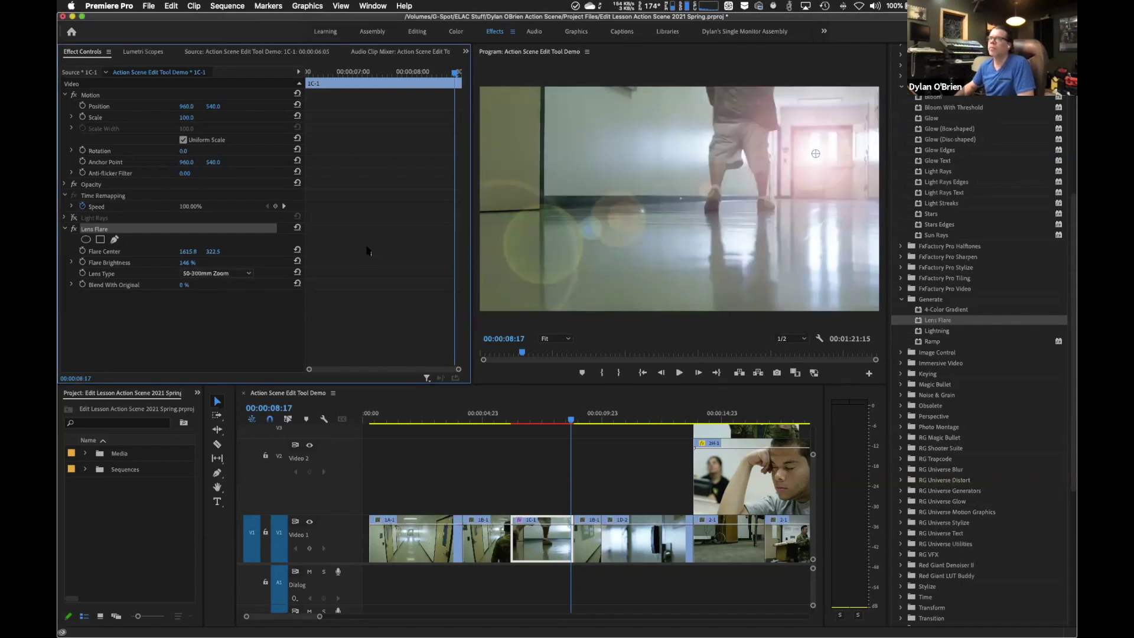
- Re-enable Light Rays on clip 1C-1, and move Lens Flare above it and back below to compare the effect order
click(73, 218)
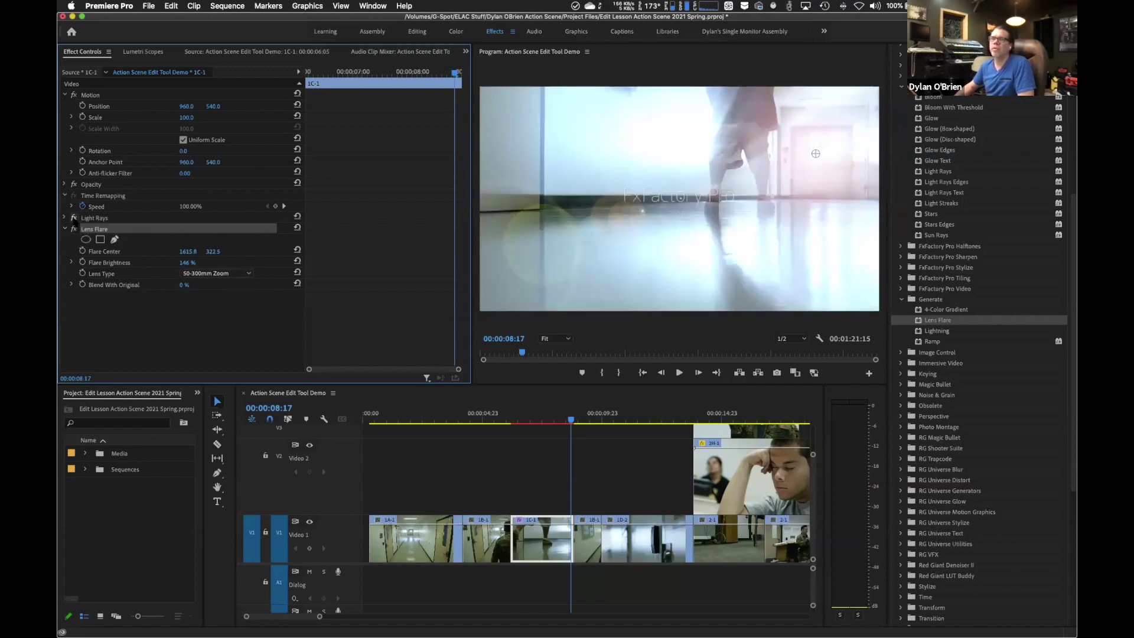
click(64, 230)
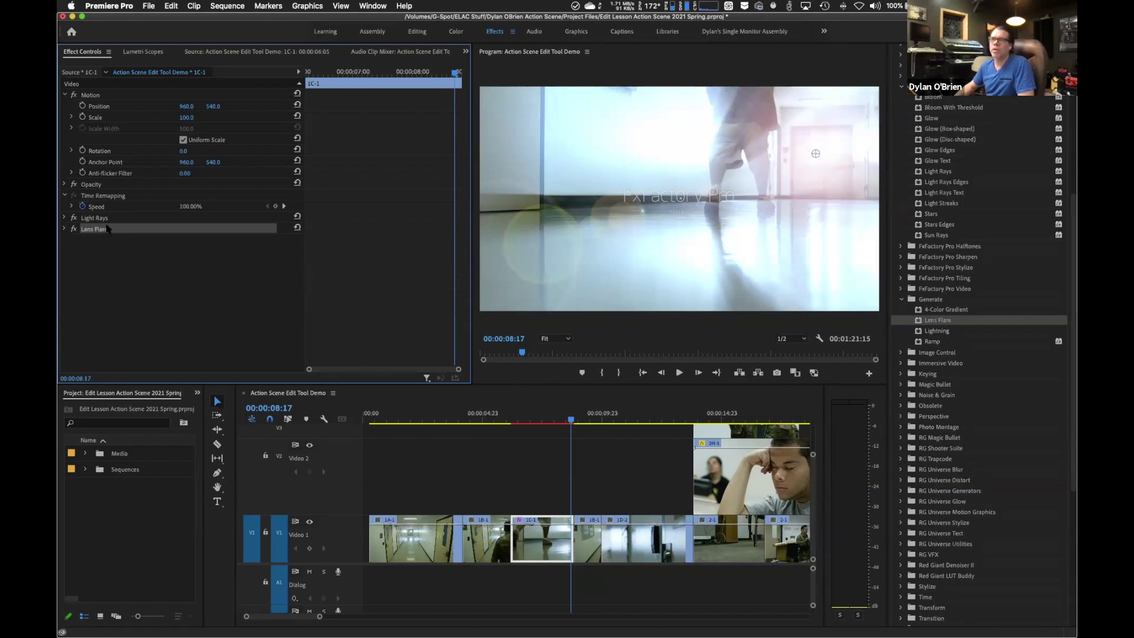
drag(106, 234, 112, 217)
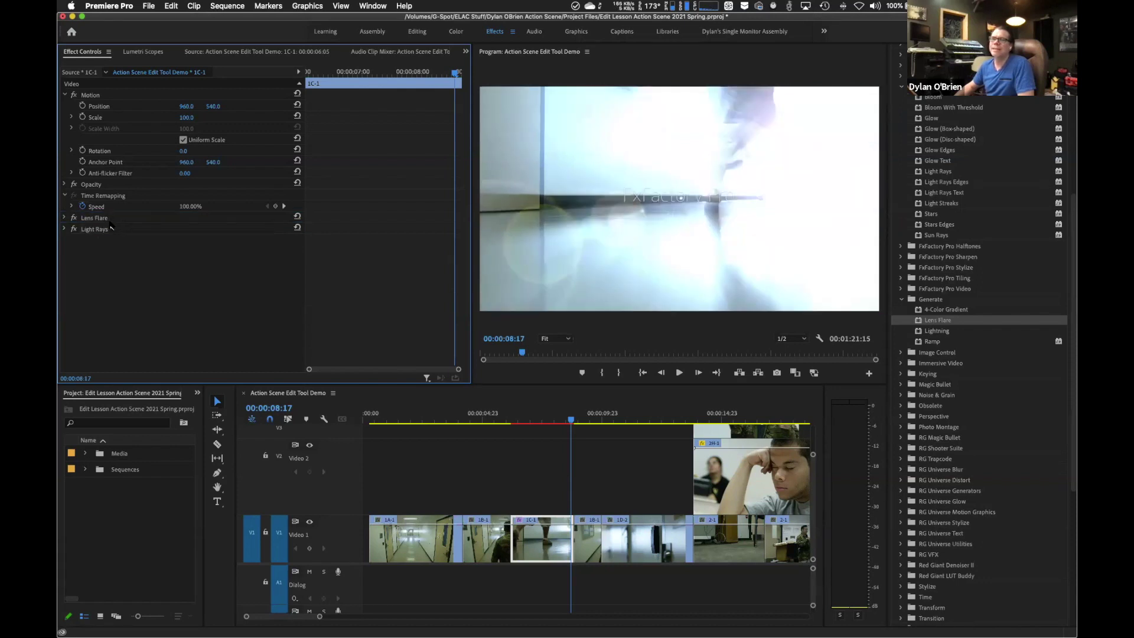
drag(97, 220, 103, 236)
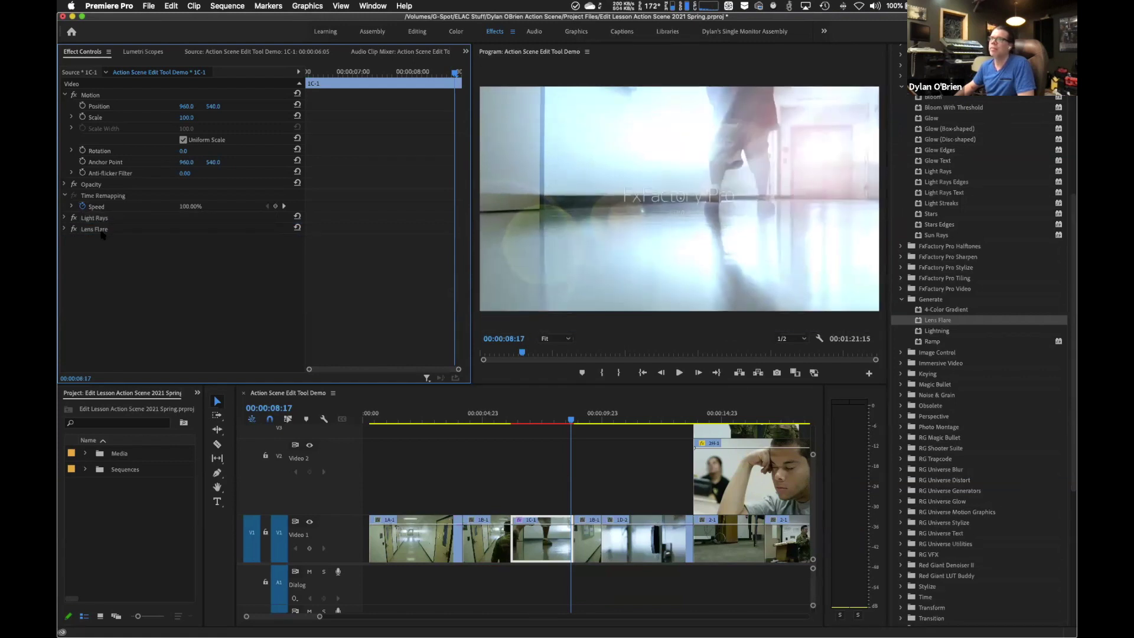
- Play back the sequence twice from before clip 1C-1 to preview Light Rays and Lens Flare combined
click(502, 419)
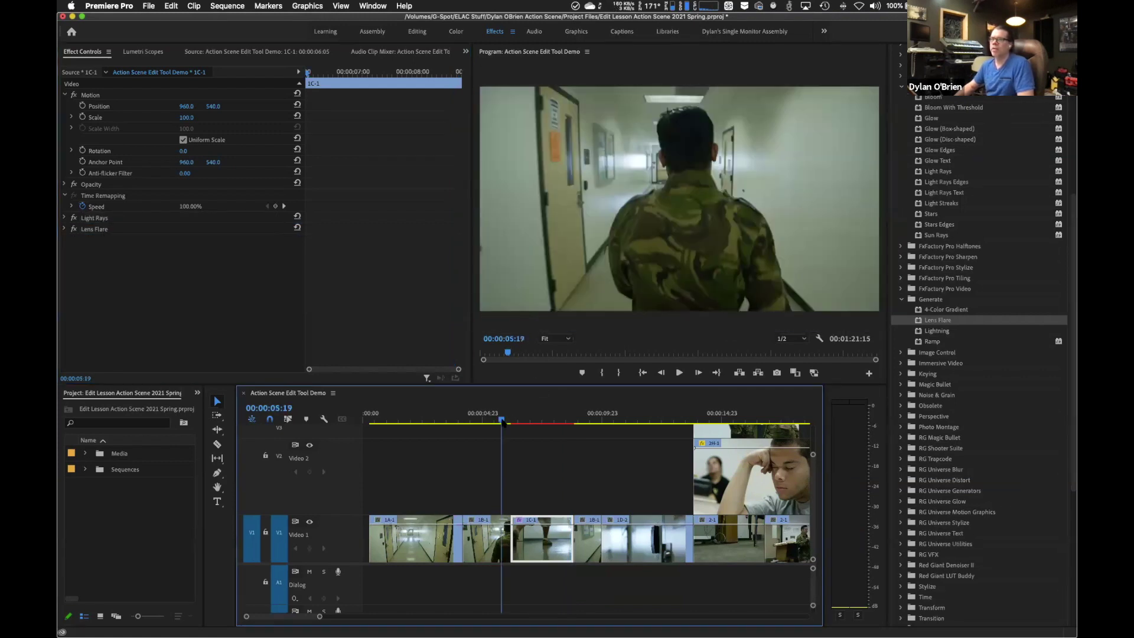
key(space)
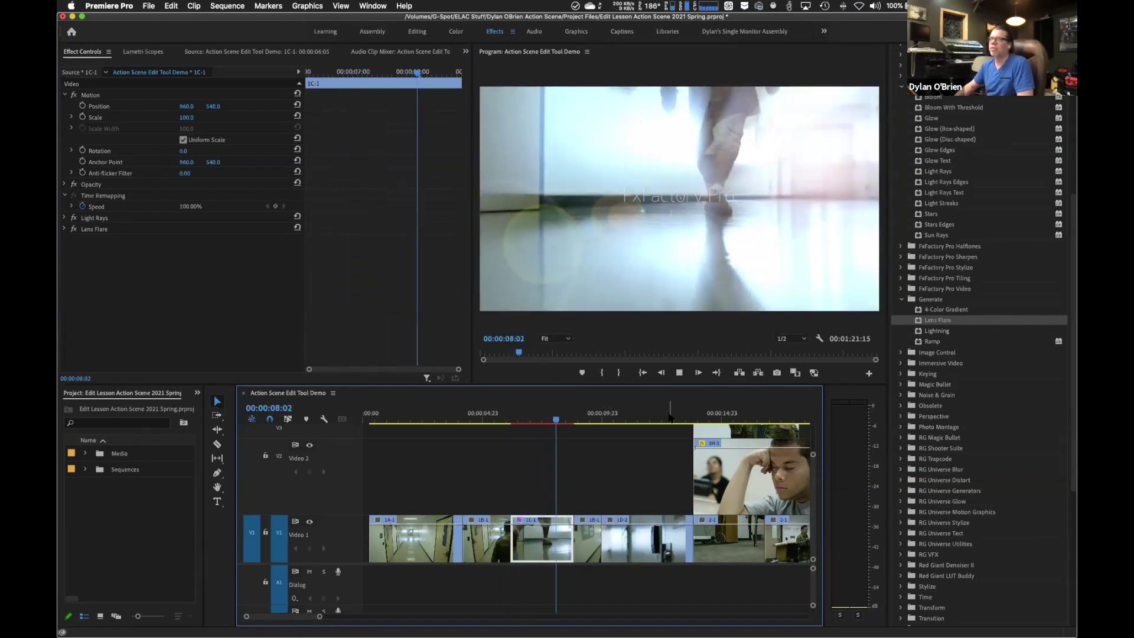
key(space)
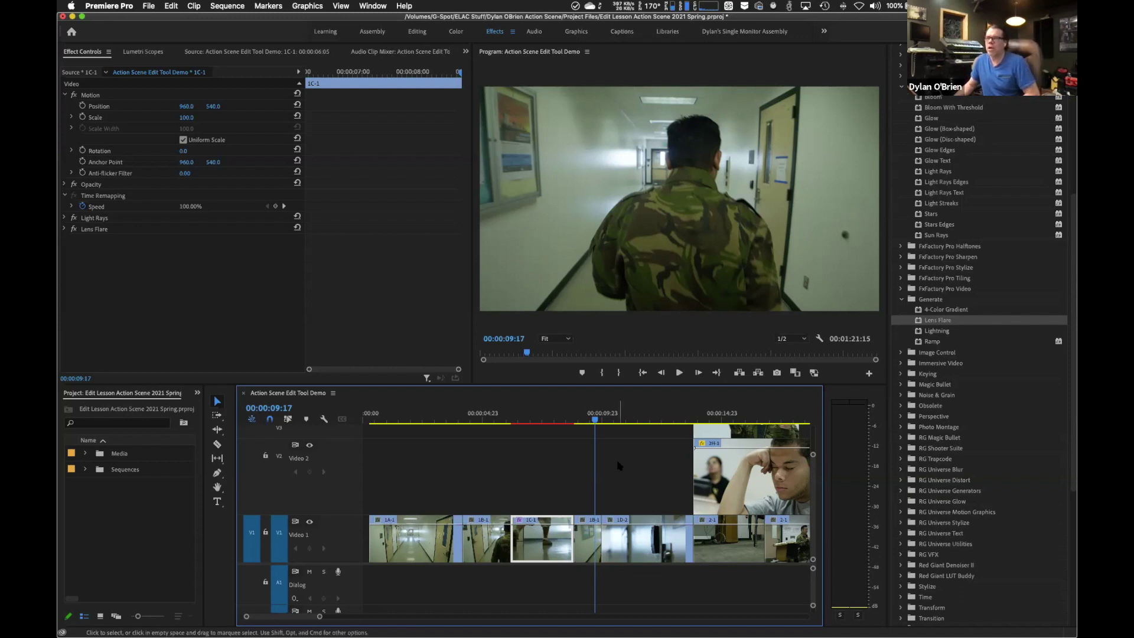
click(497, 418)
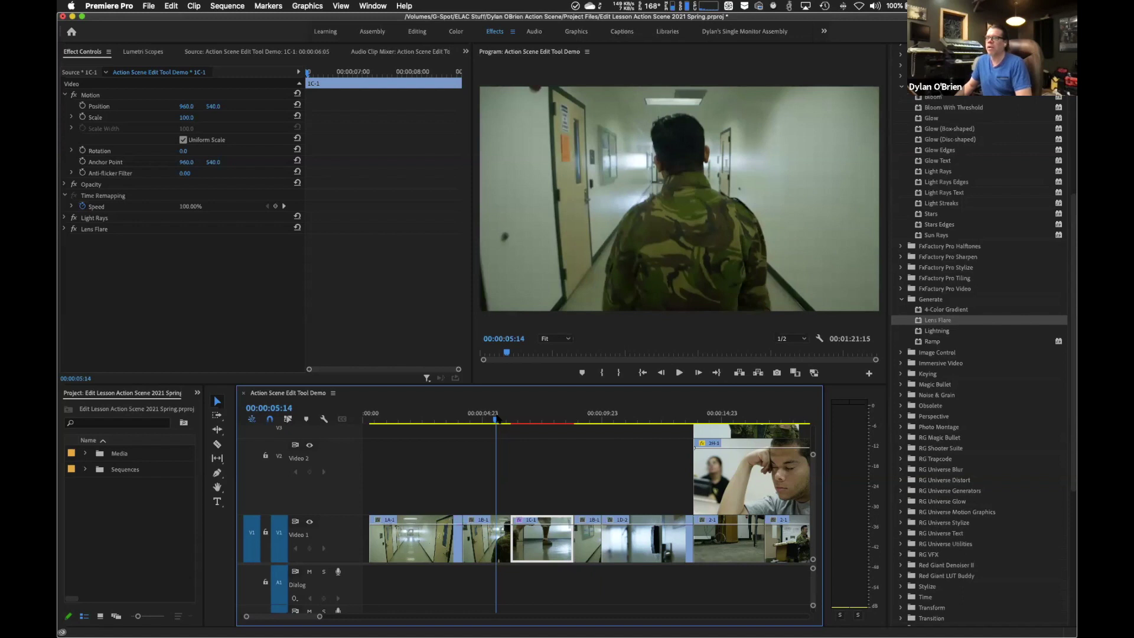
key(space)
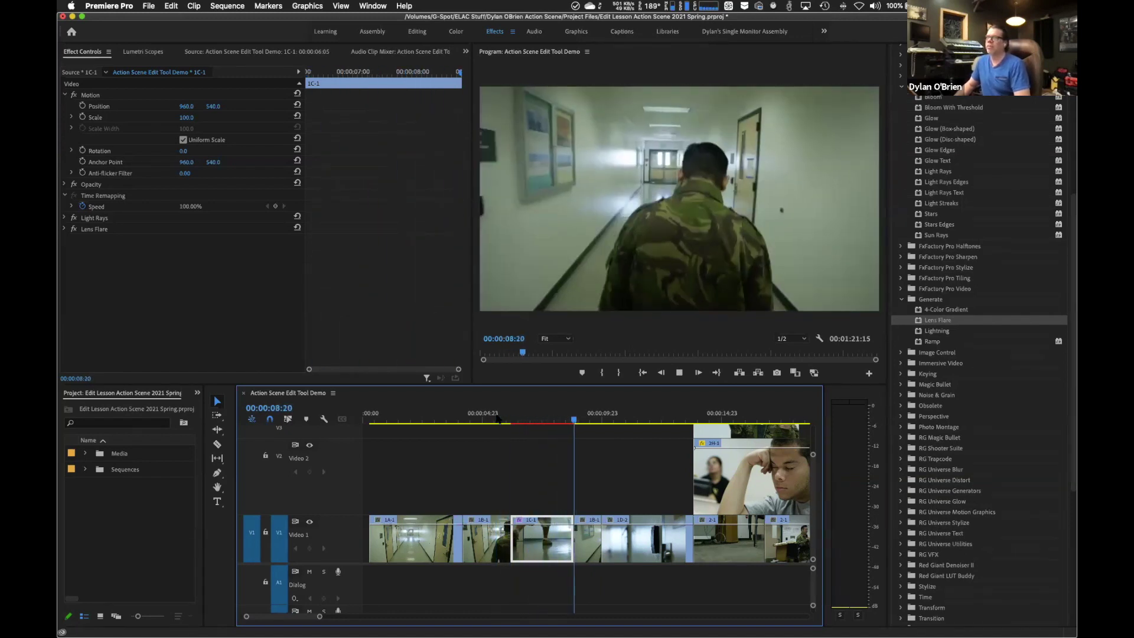
key(space)
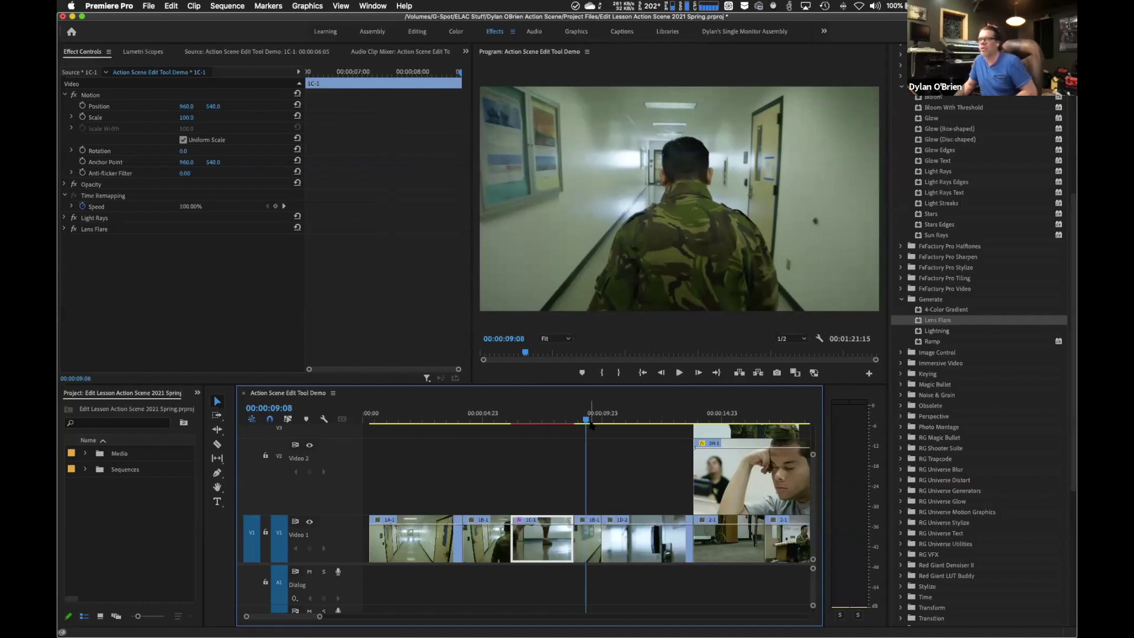
- Remove the Lens Flare effect from clip 1C-1
click(97, 231)
right_click(98, 234)
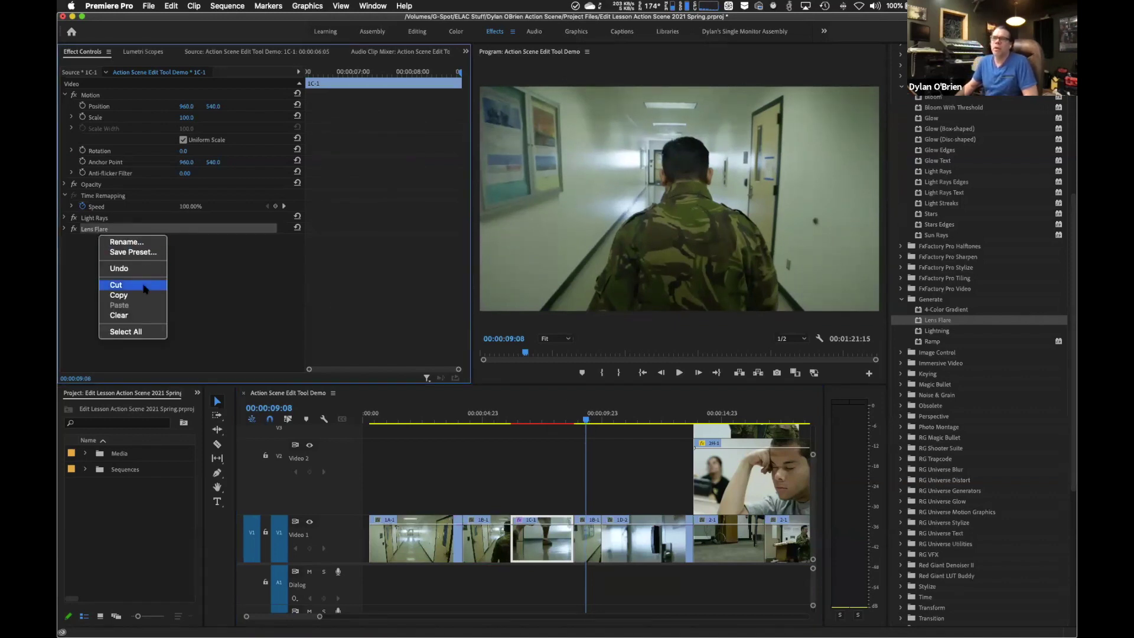
click(146, 317)
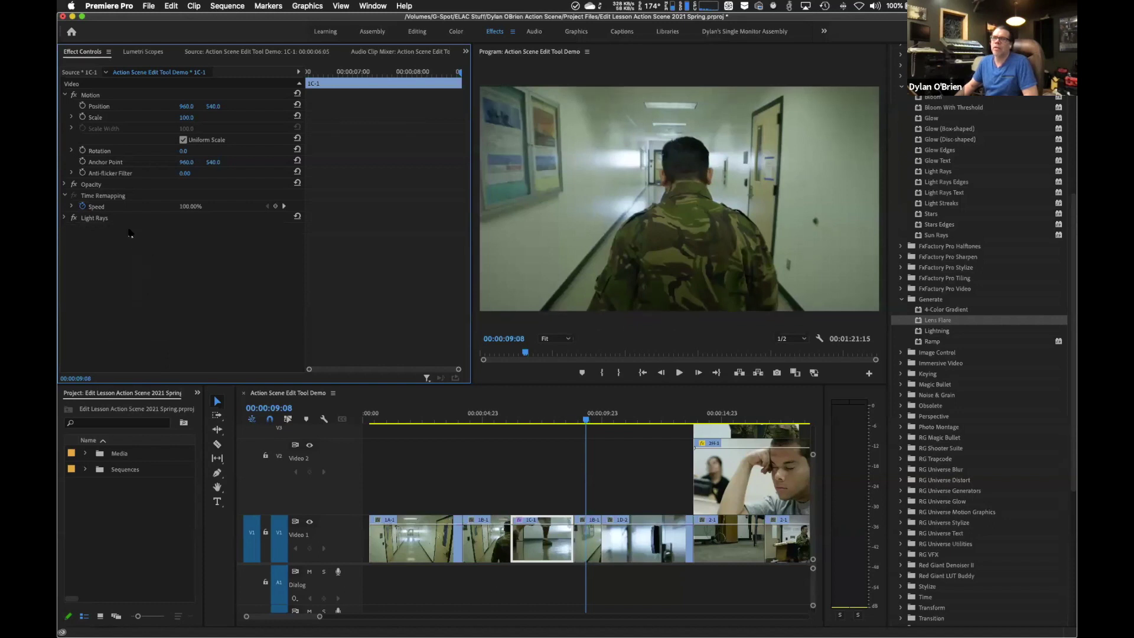
click(99, 219)
right_click(99, 218)
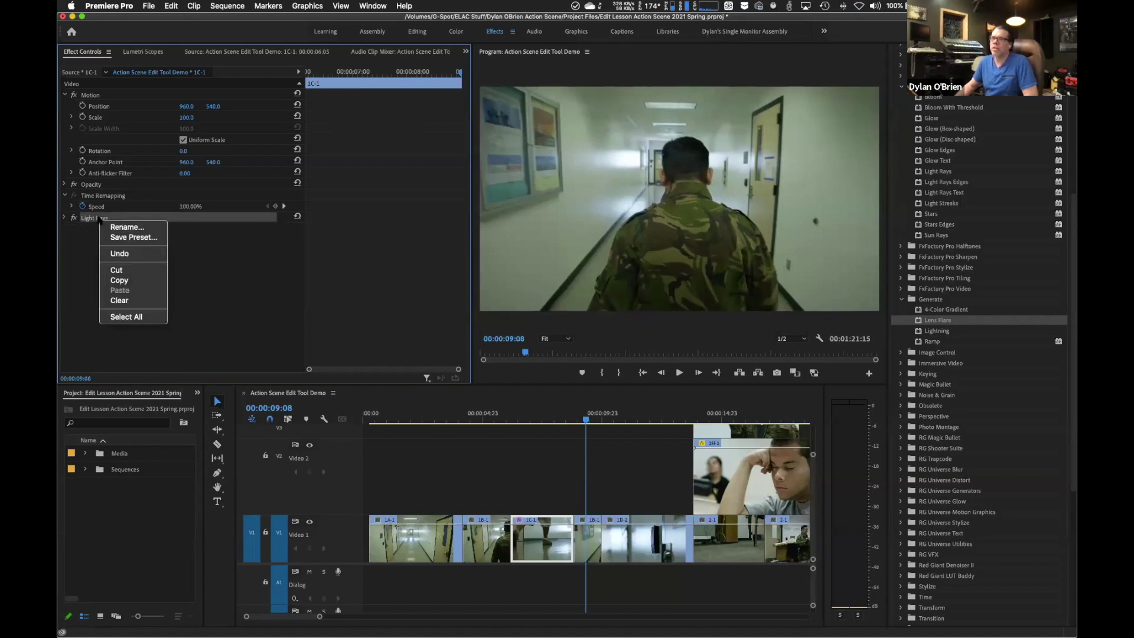
click(147, 318)
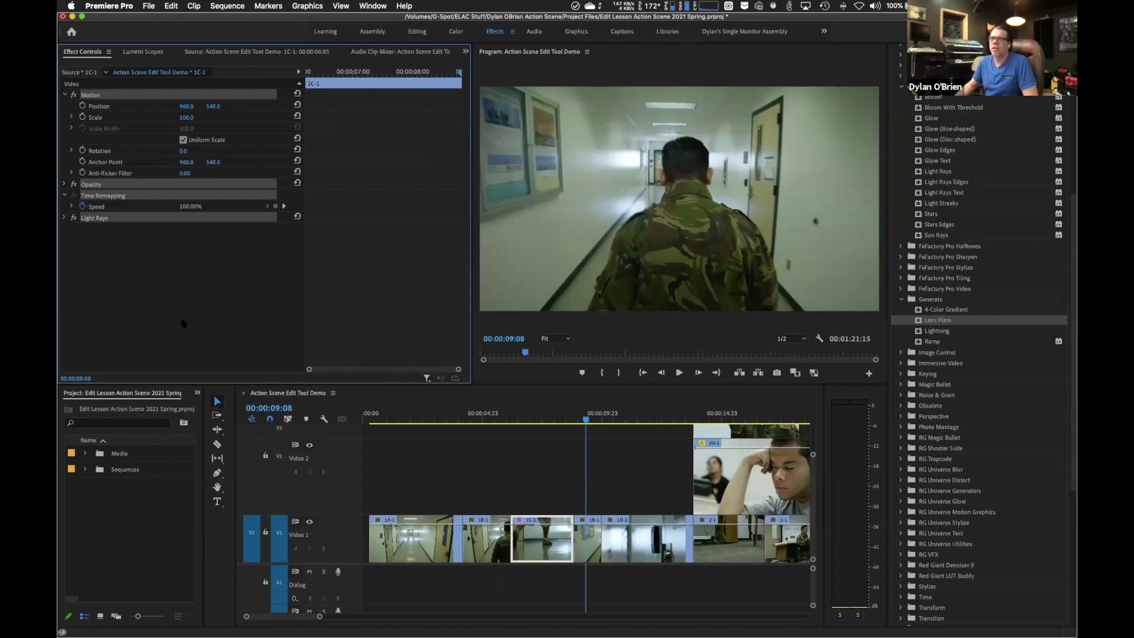
click(177, 313)
click(102, 220)
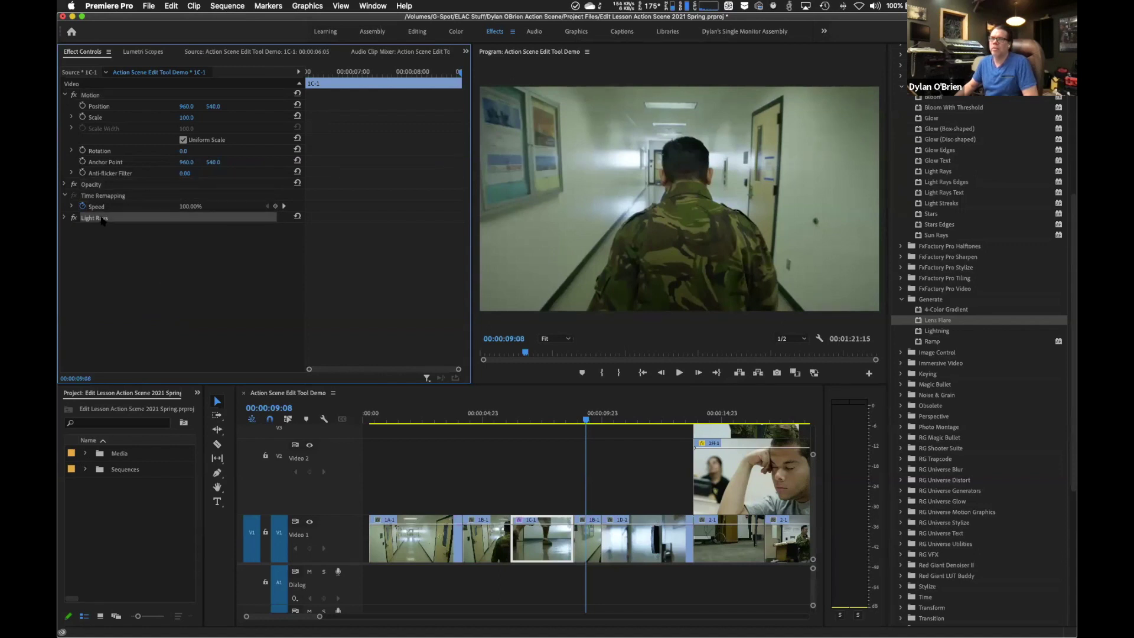
right_click(101, 220)
click(141, 321)
click(137, 307)
right_click(86, 221)
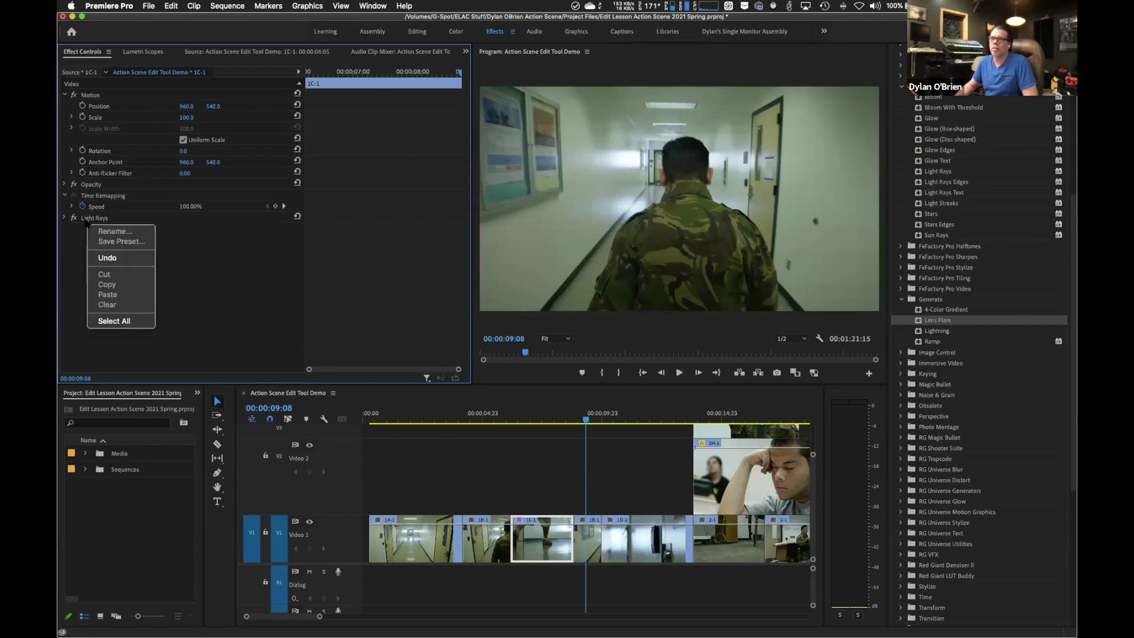
click(172, 288)
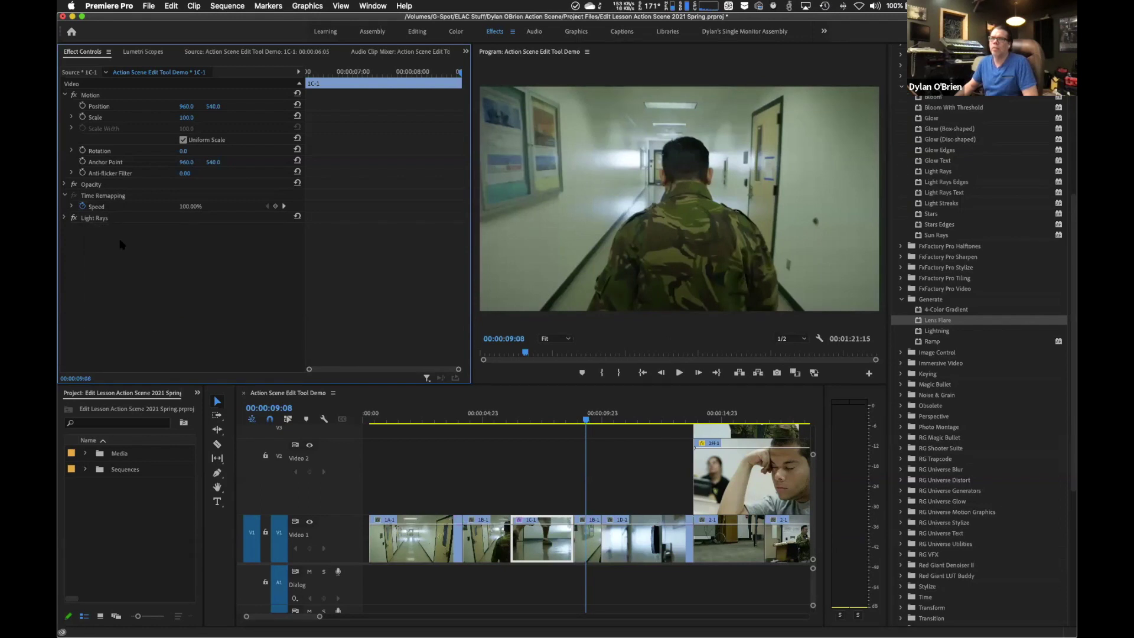
- Move the playhead into clip 1C-1 and play on into the following clip to preview Light Rays alone
drag(587, 420, 539, 421)
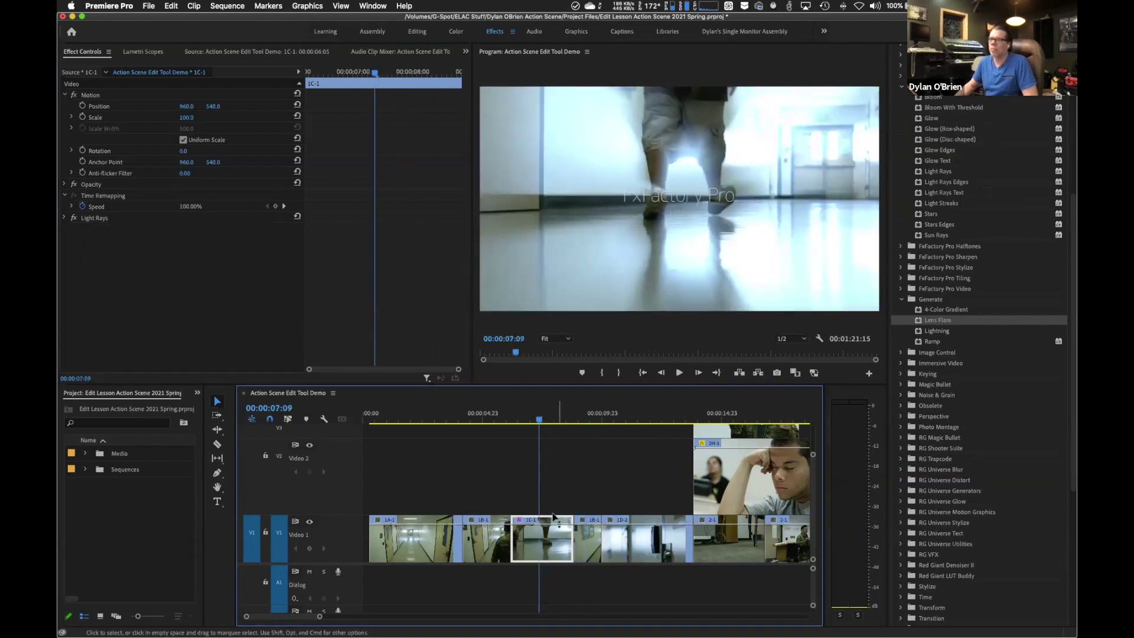
right_click(83, 220)
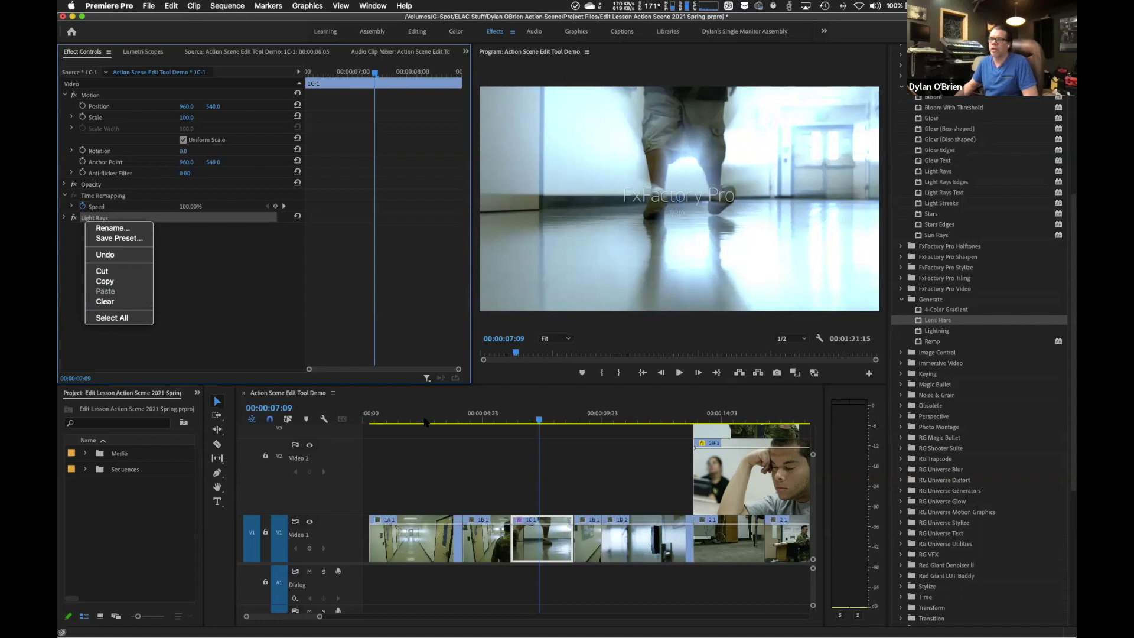
click(541, 420)
click(570, 426)
key(space)
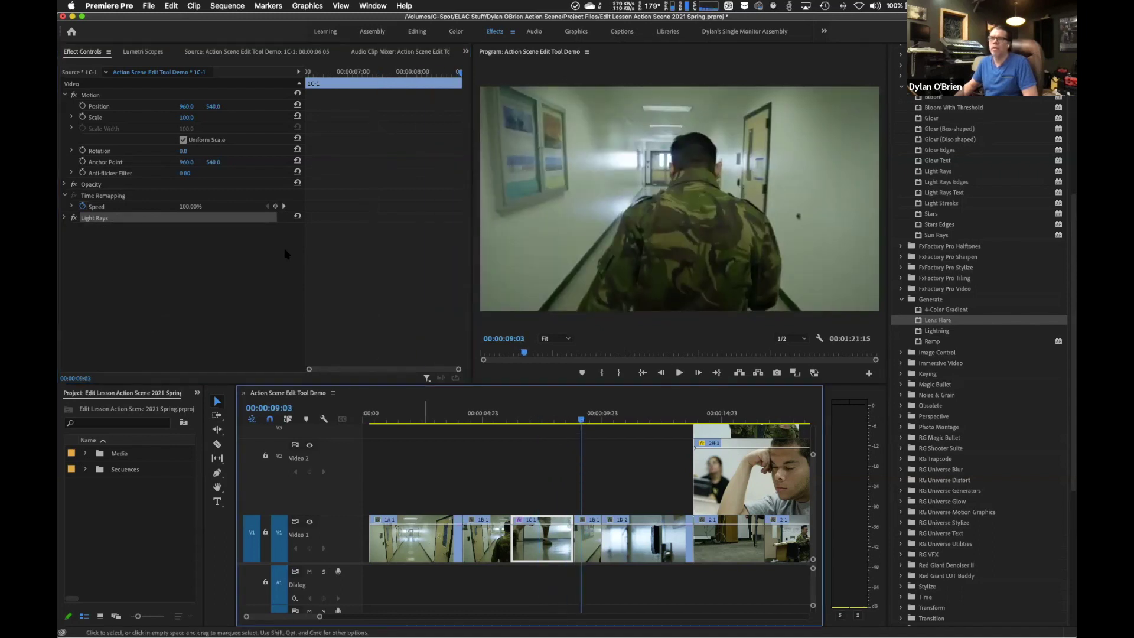
- Return the playhead to clip 1C-1 and remove its Light Rays effect
right_click(90, 221)
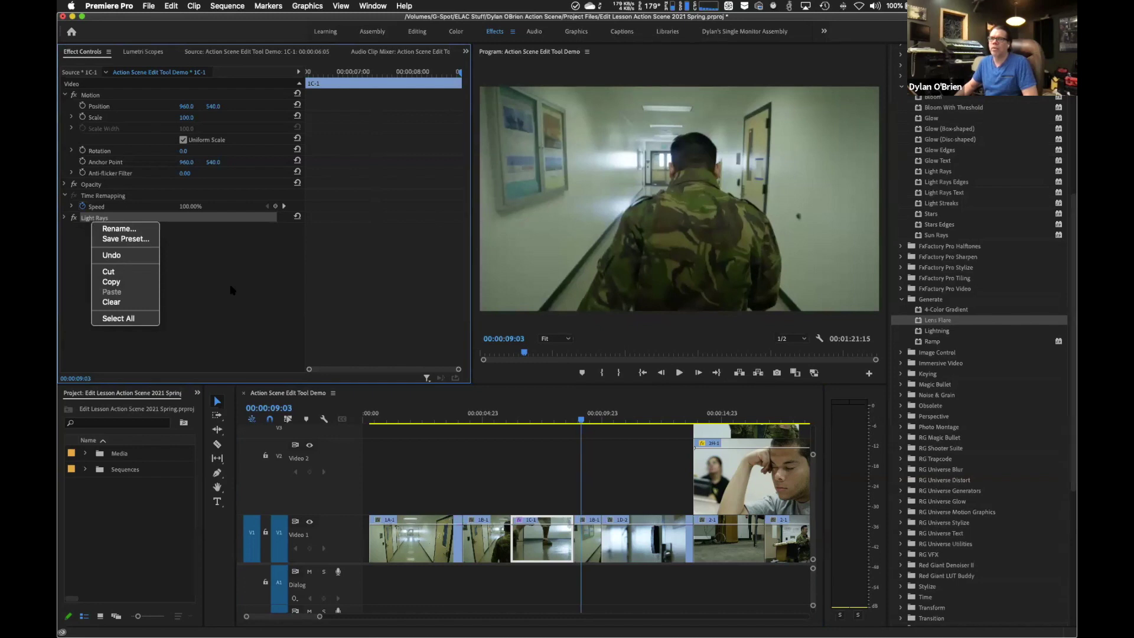
click(552, 542)
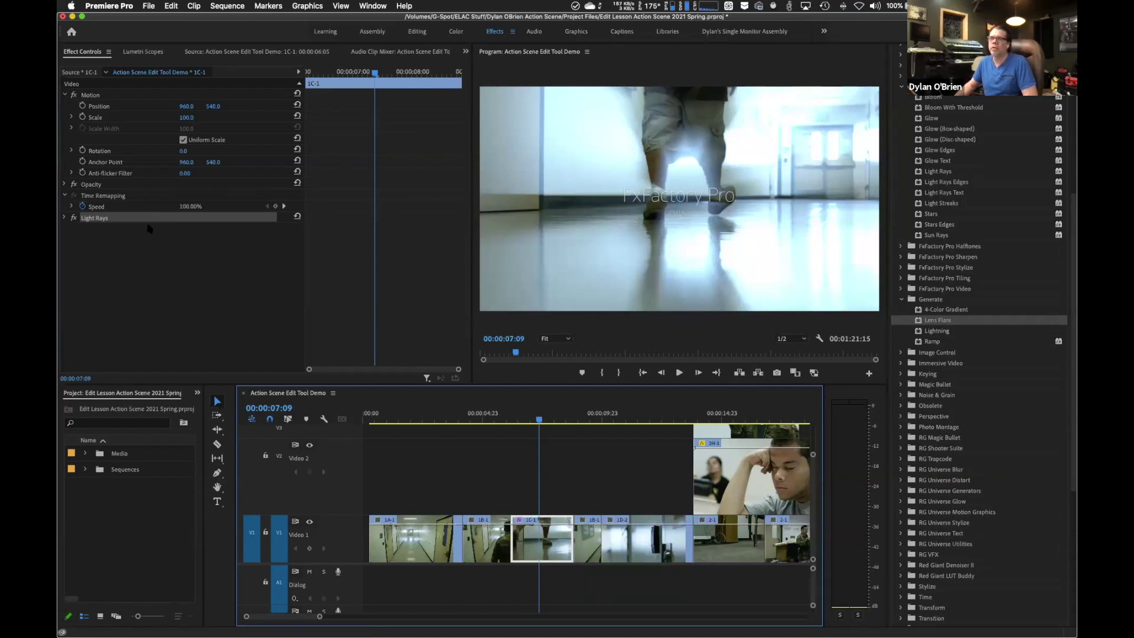
right_click(91, 220)
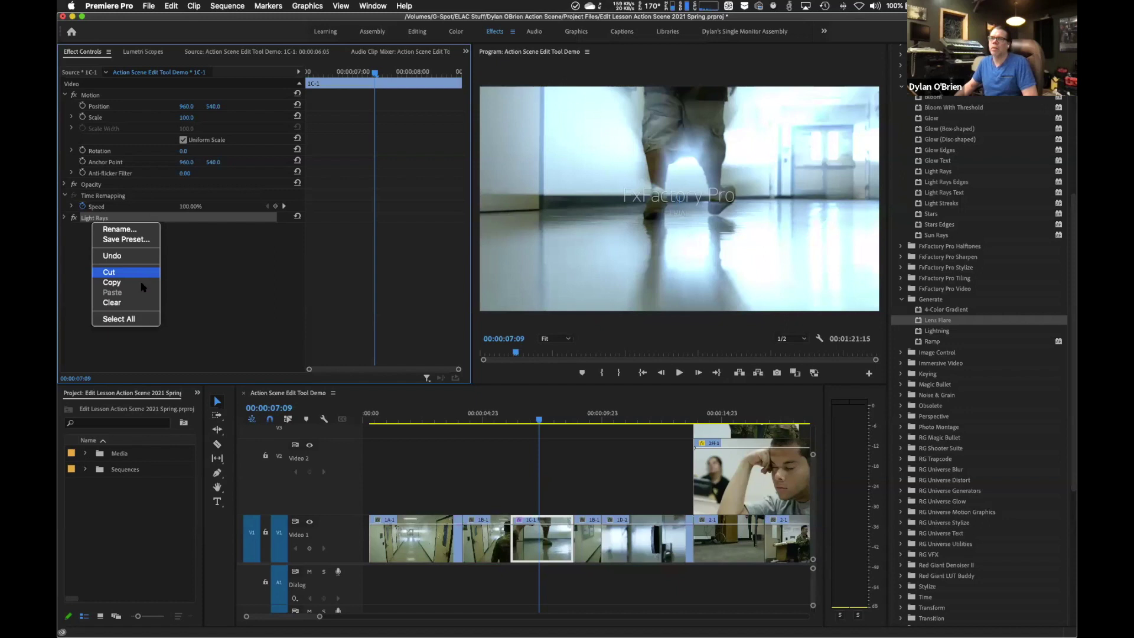
click(134, 304)
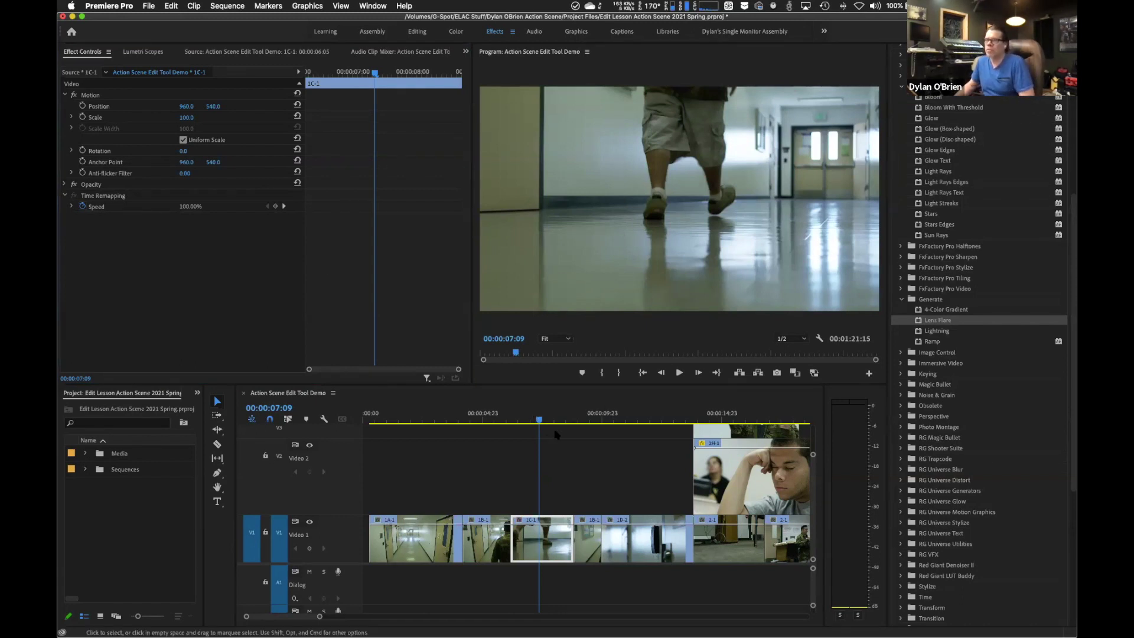
- Scrub through clip 1C-1 without effects, check the following 1B-1 clip, and reselect 1C-1 with the playhead at 00:00:07:13
click(511, 420)
drag(508, 420, 537, 420)
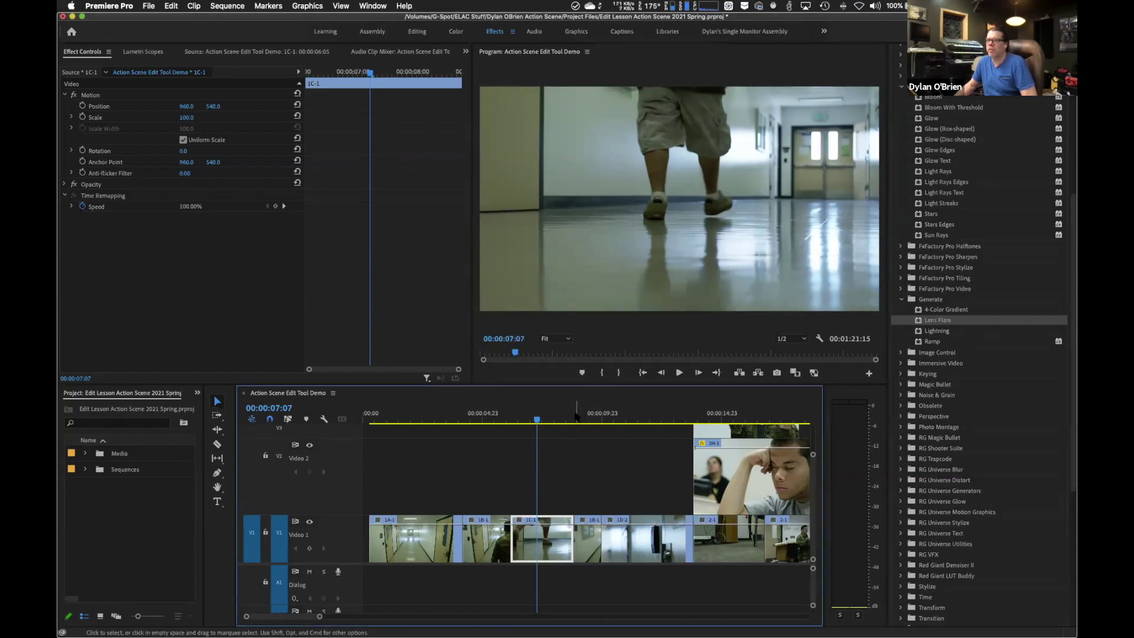
key(Down)
click(585, 542)
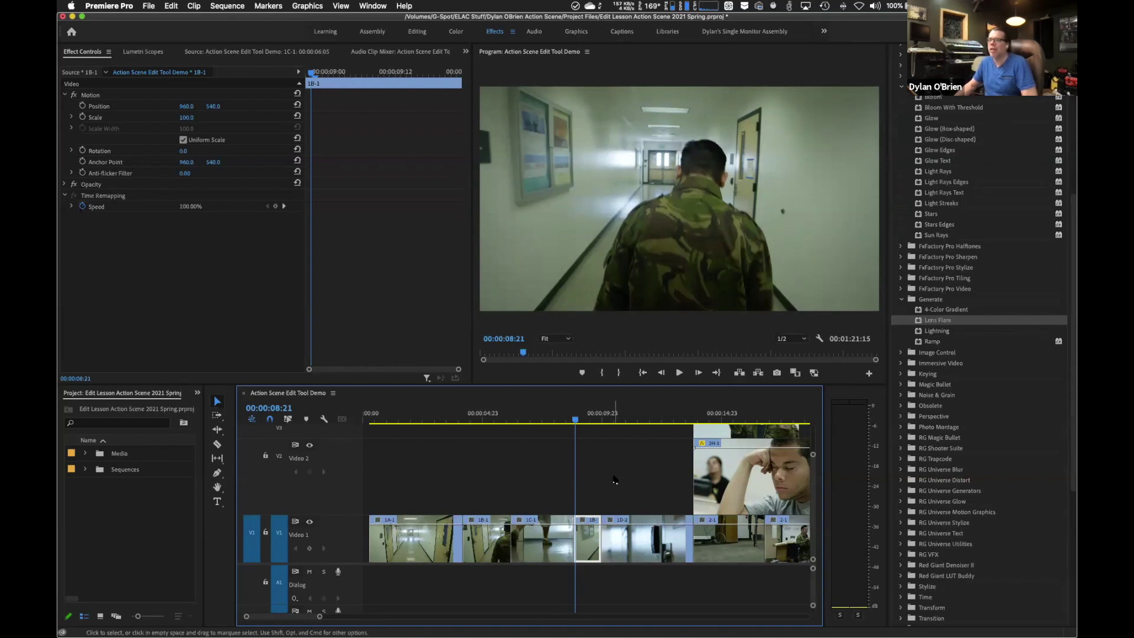
drag(575, 423, 544, 423)
click(530, 548)
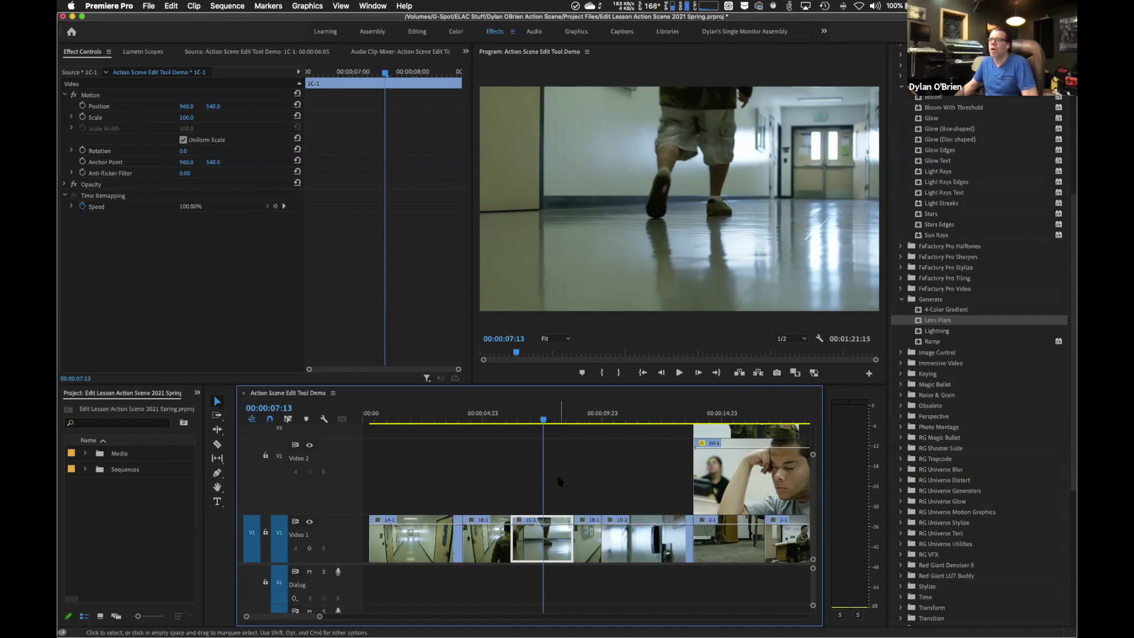
- Switch to the Editing workspace and reduce the heights of the Video 2 and Video 3 tracks
scroll(560, 481, up, 2)
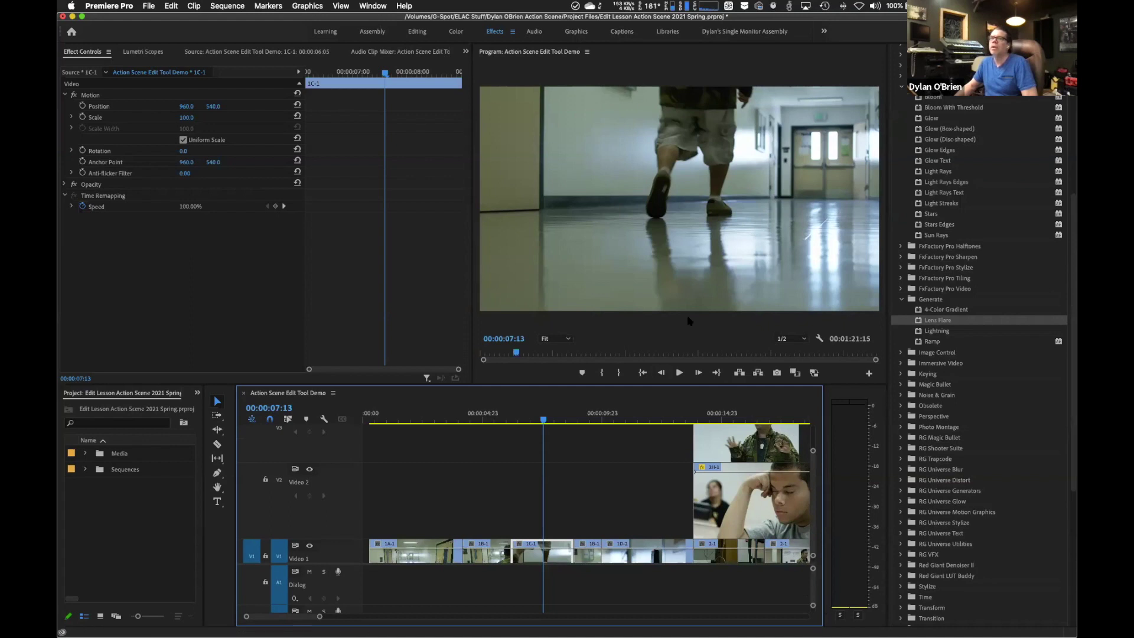
click(417, 33)
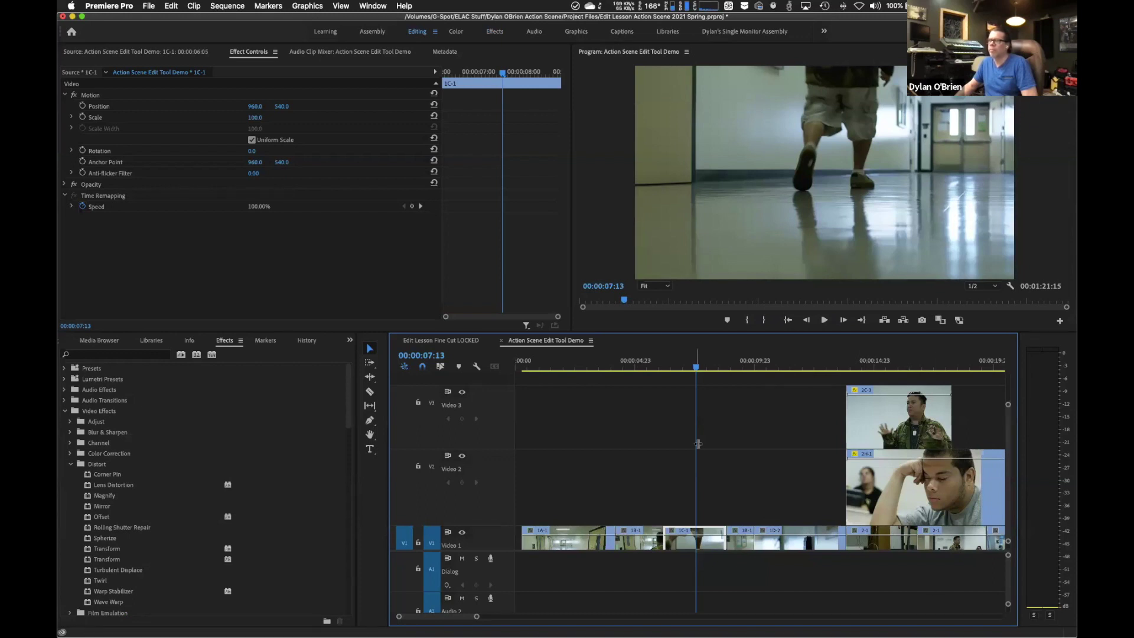
drag(506, 450, 507, 471)
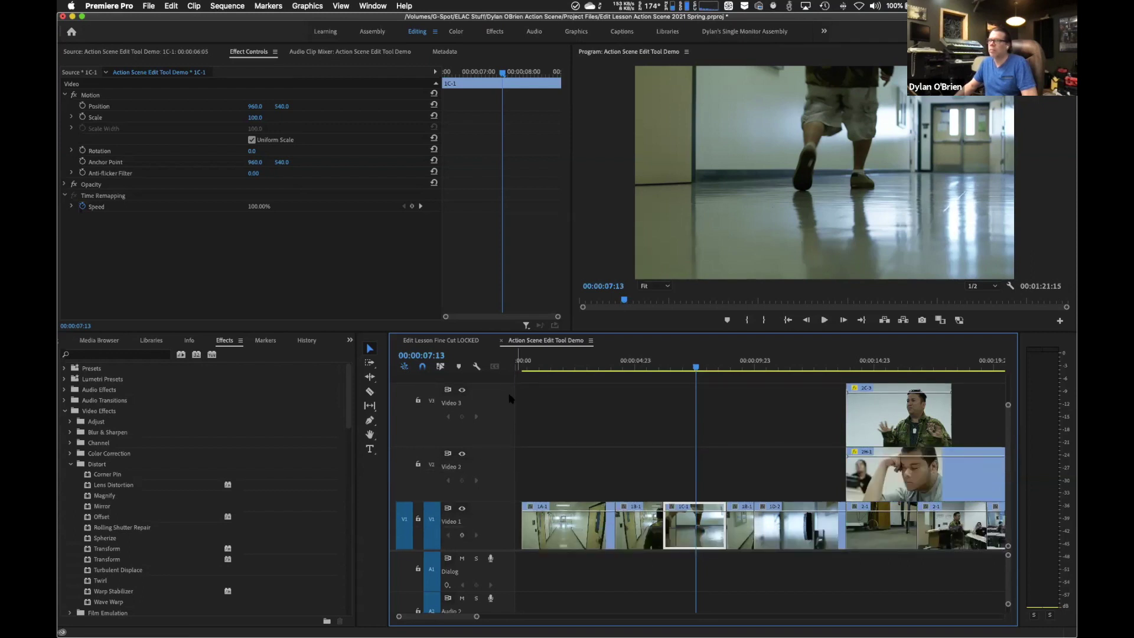
drag(506, 387, 506, 401)
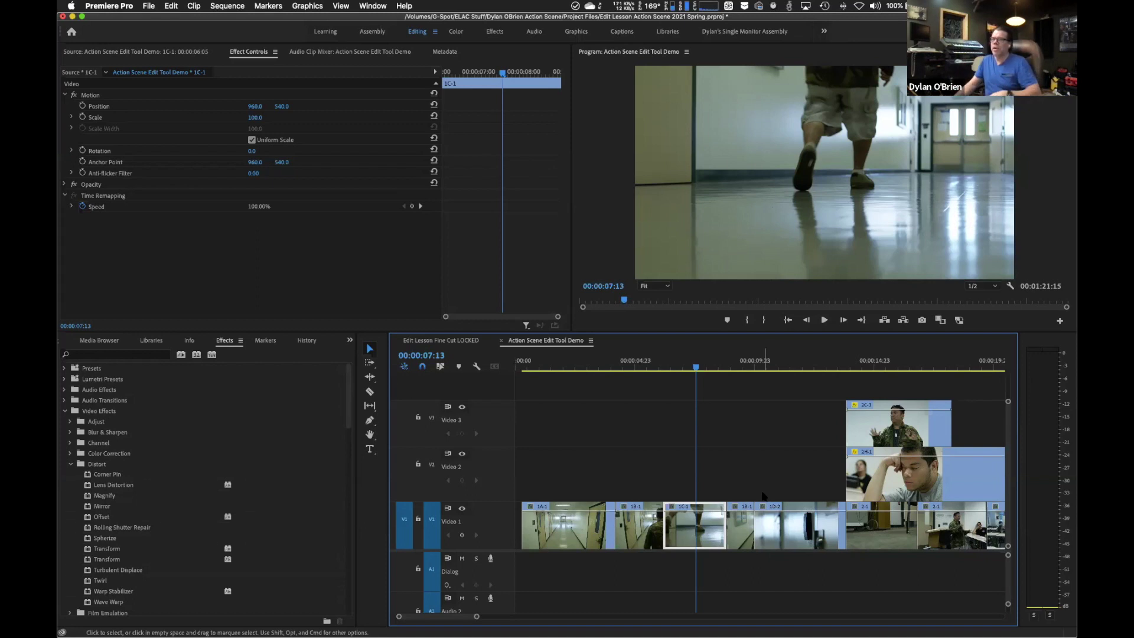
- Move clip 2H-1 on Video 2 to start at 00:00:07:13 and play back that section
drag(930, 489, 780, 481)
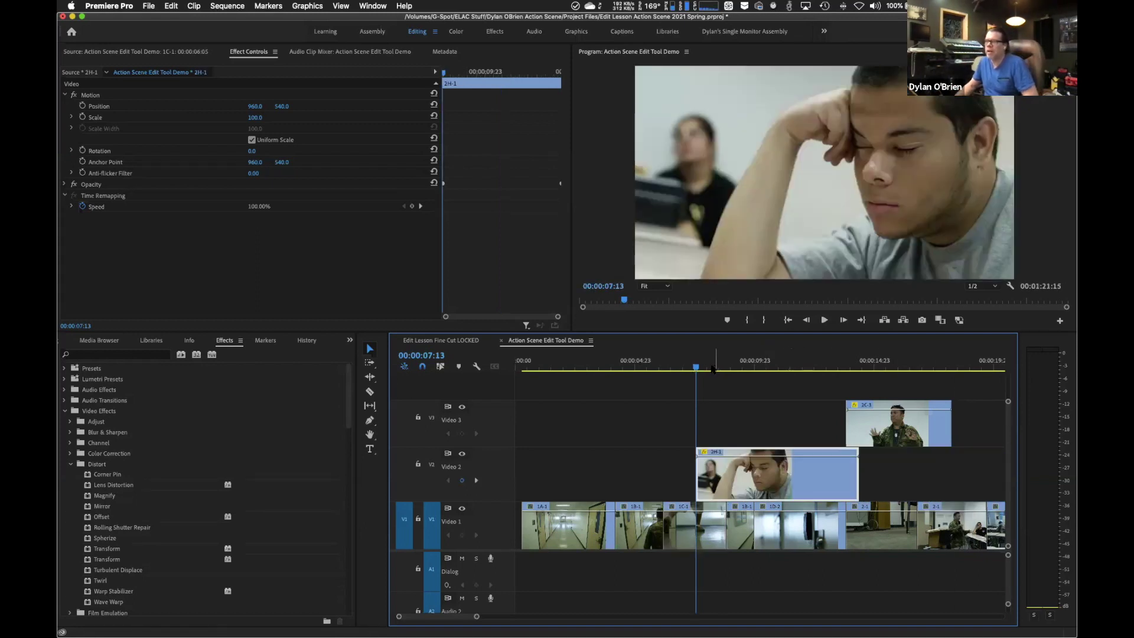
click(667, 366)
key(space)
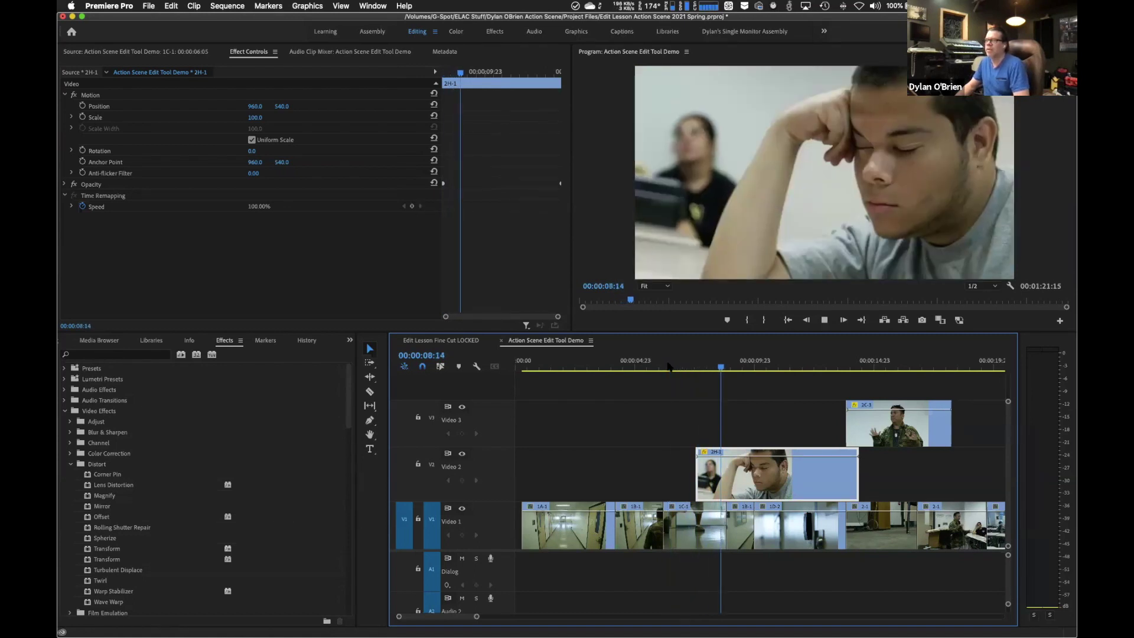
key(space)
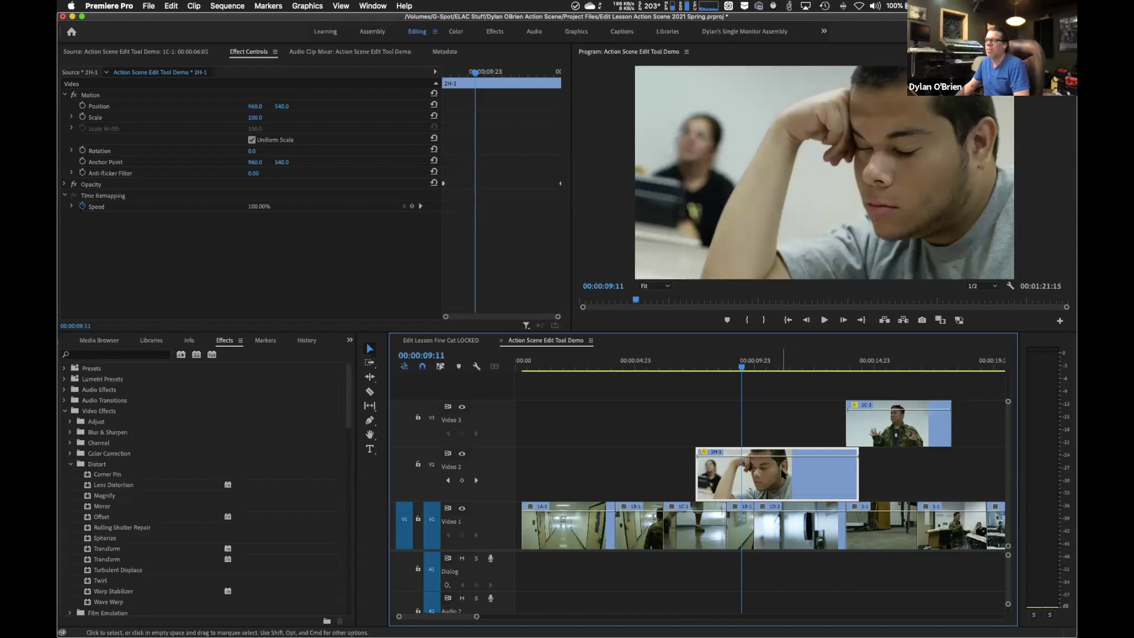
- Move clip 2H-1 on Video 2 to start with clip 1D-1, and shift the Video 3 clip to begin where 2H-1 ends
drag(783, 473, 841, 476)
key(space)
key(space)
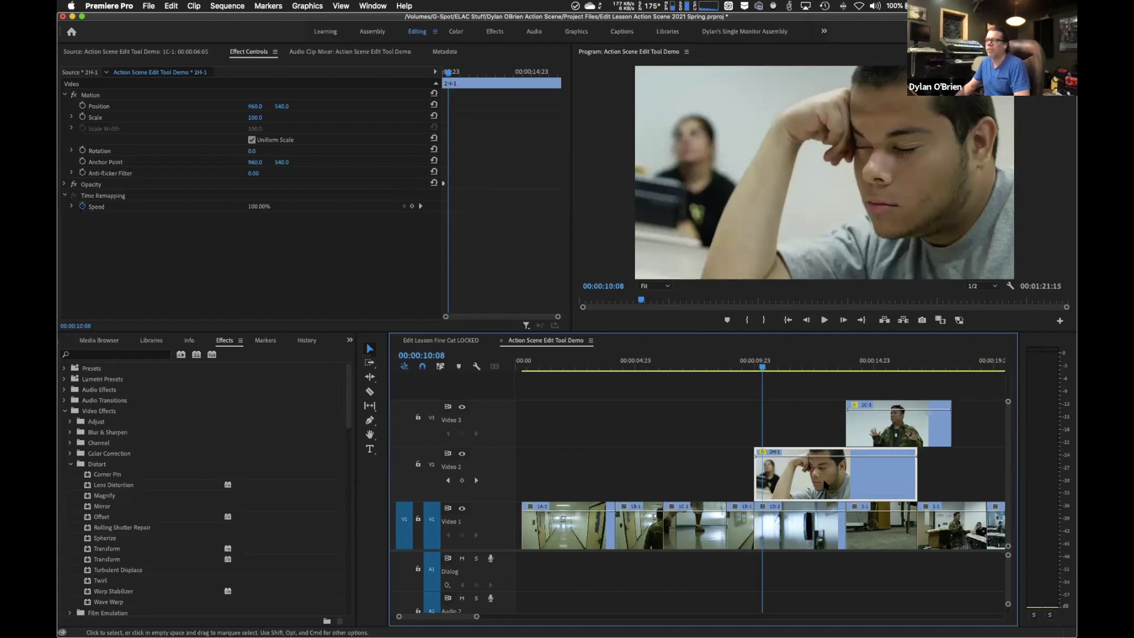
mouse_move(834, 491)
mouse_down()
mouse_move(858, 490)
mouse_move(821, 483)
mouse_up()
drag(892, 424, 967, 427)
- Scale clip 2H-1 down to 48 so it appears as an inset over the Video 1 footage
click(799, 367)
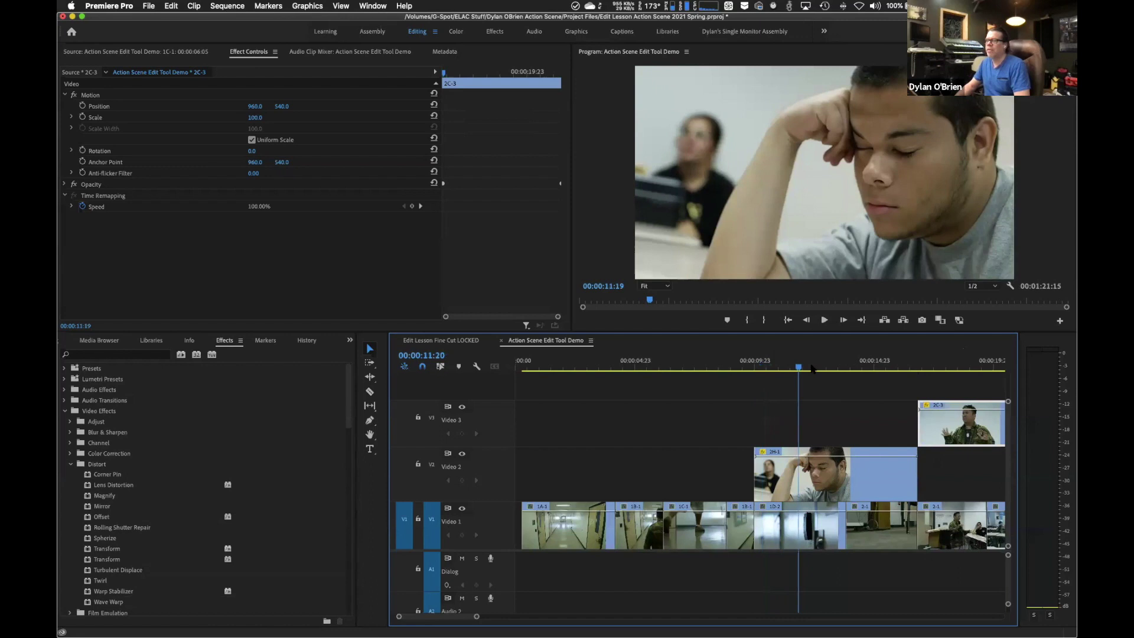
click(810, 367)
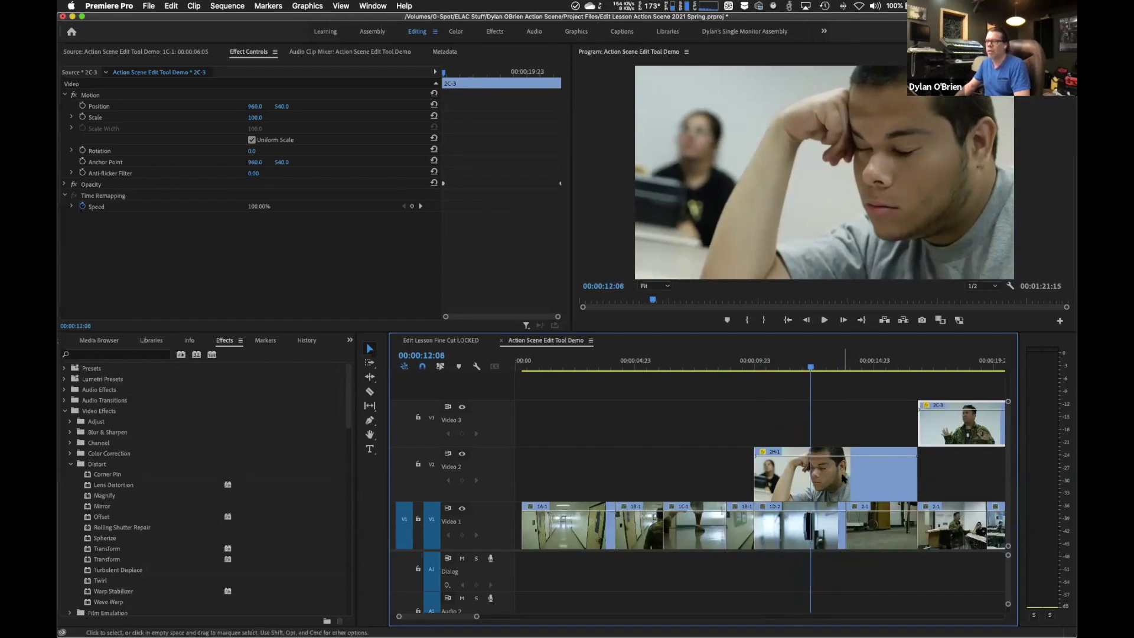
click(844, 478)
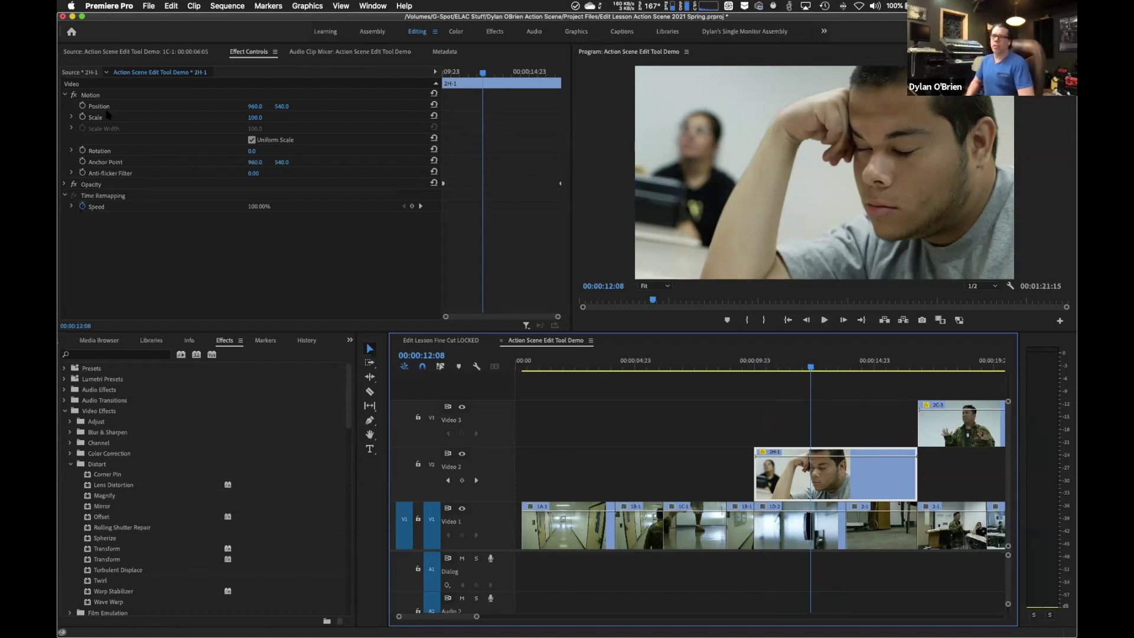
click(258, 120)
mouse_move(254, 117)
mouse_down()
mouse_move(214, 117)
mouse_move(262, 118)
mouse_up()
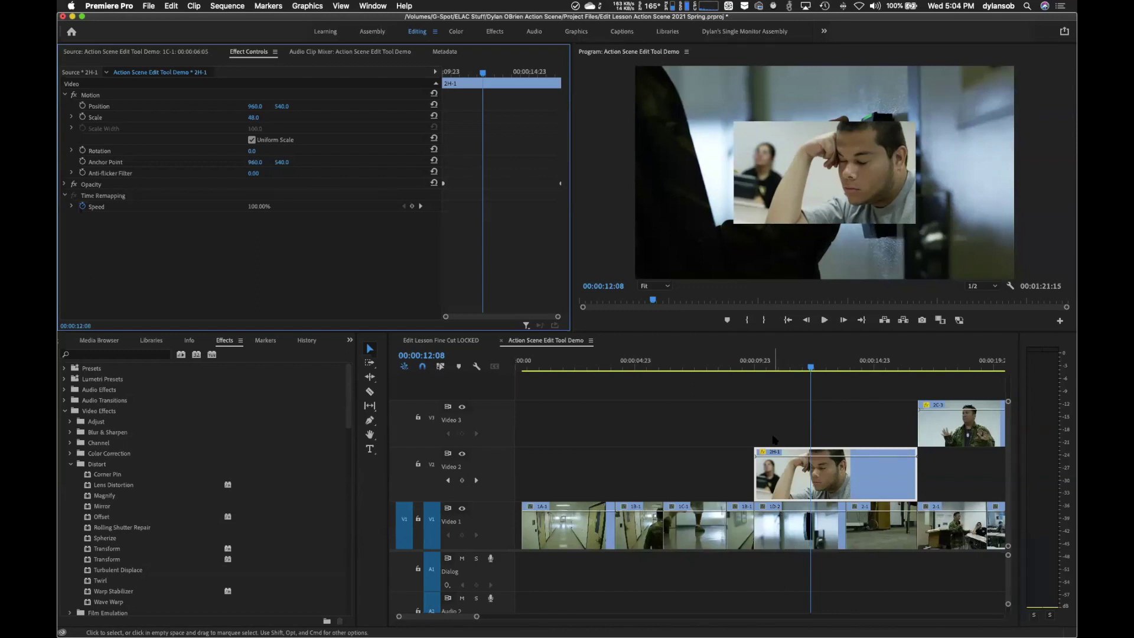
- Play back the sequence from just before clip 2H-1 to review the scaled-down inset
click(733, 367)
key(space)
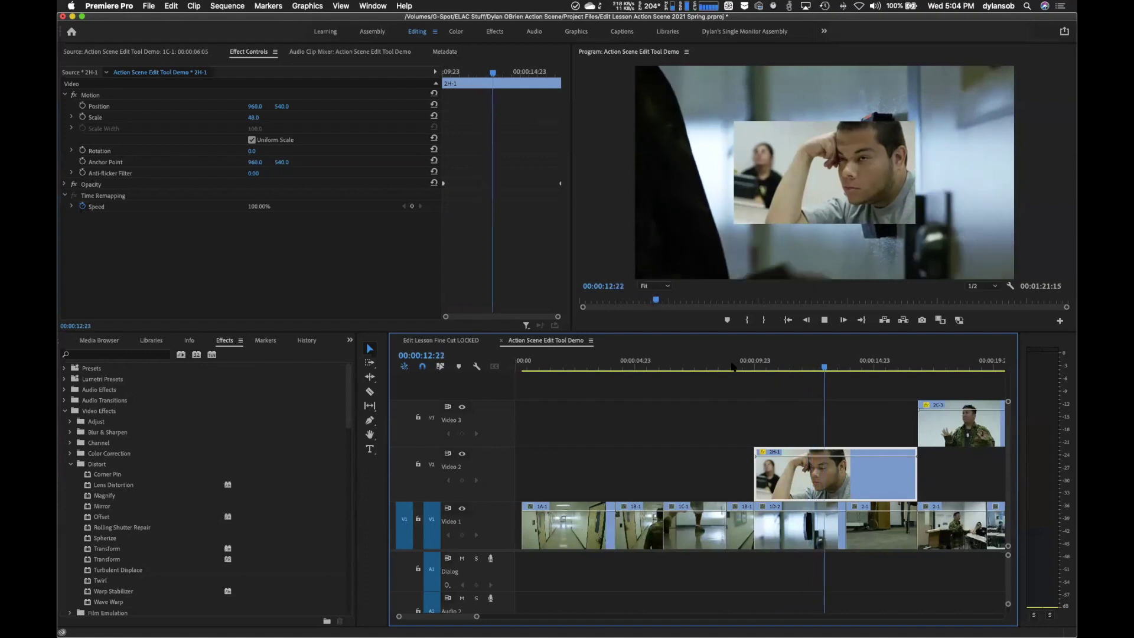
key(space)
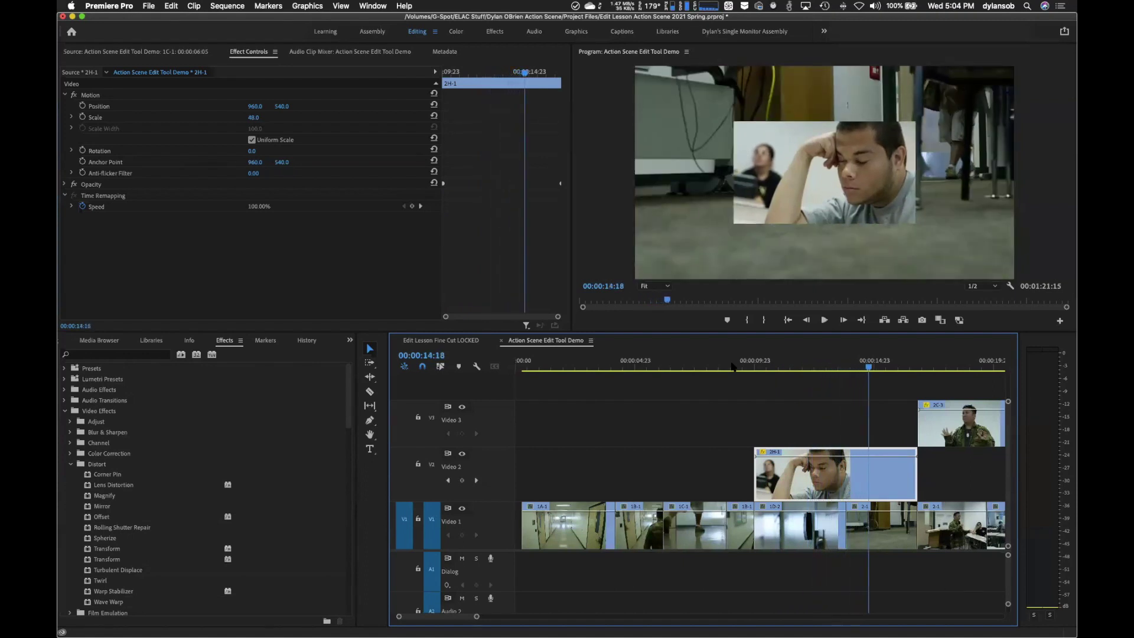
- Reposition the 2H-1 inset to 1468, 258 in the frame's upper-right corner
drag(853, 361, 816, 360)
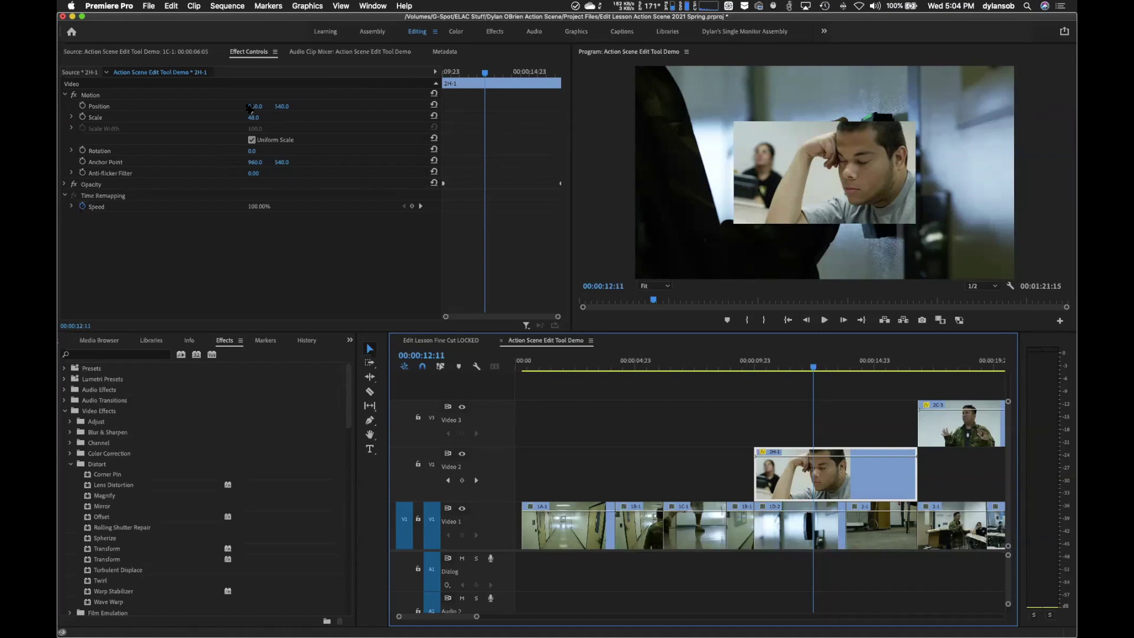
click(286, 107)
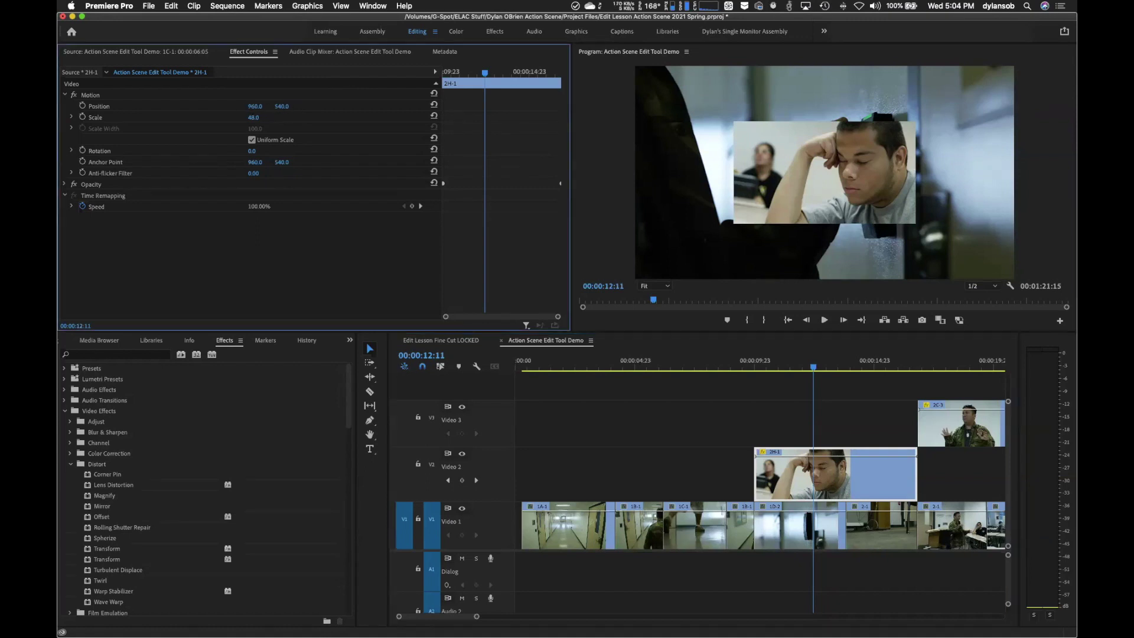
drag(286, 107, 119, 107)
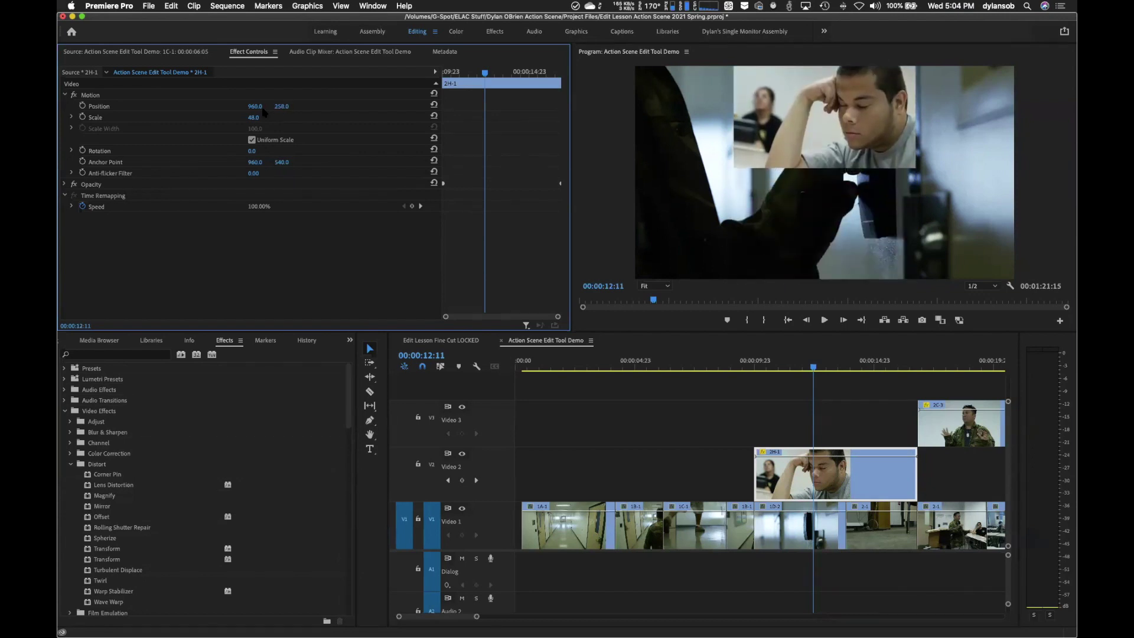
drag(255, 109, 555, 110)
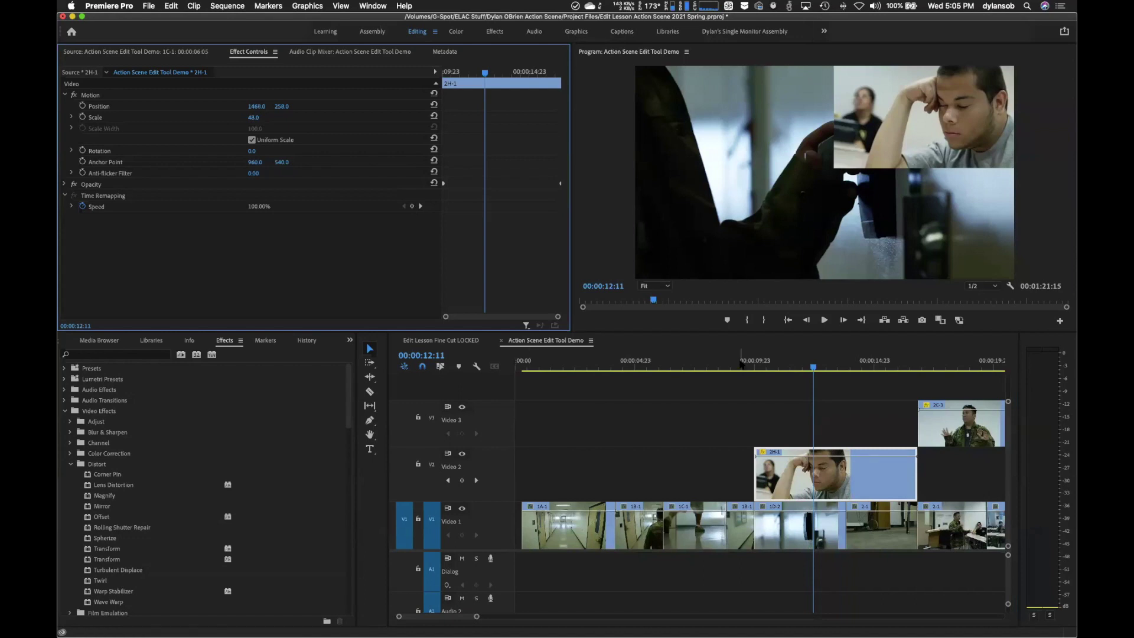
- Play back from about 00:00:08:05 through clip 2H-1 to review the corner picture-in-picture
click(712, 367)
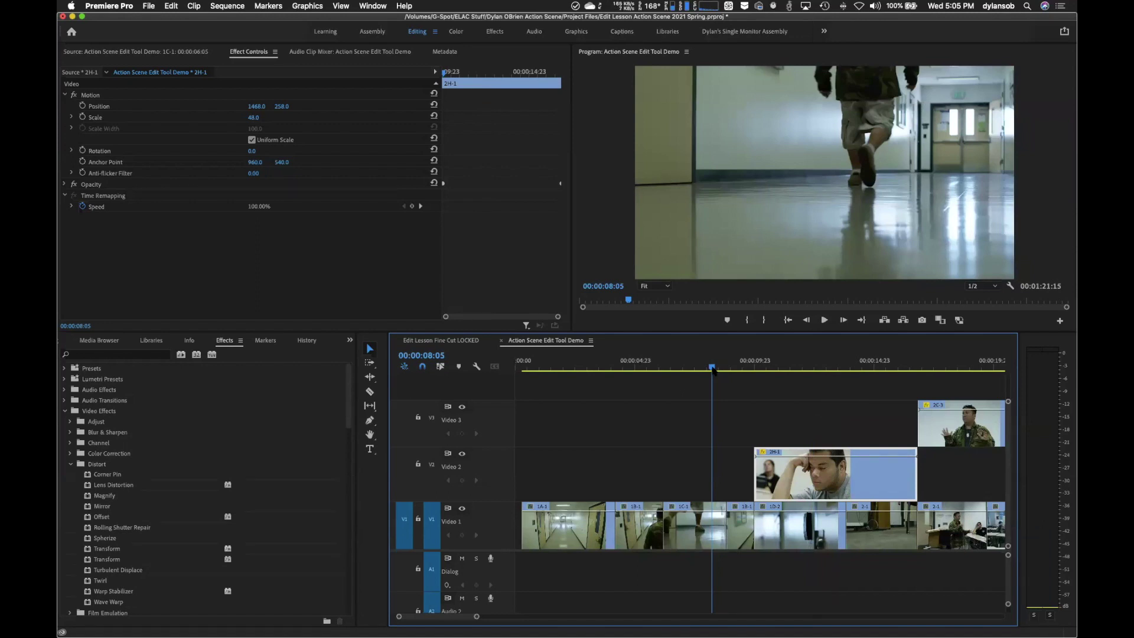
key(space)
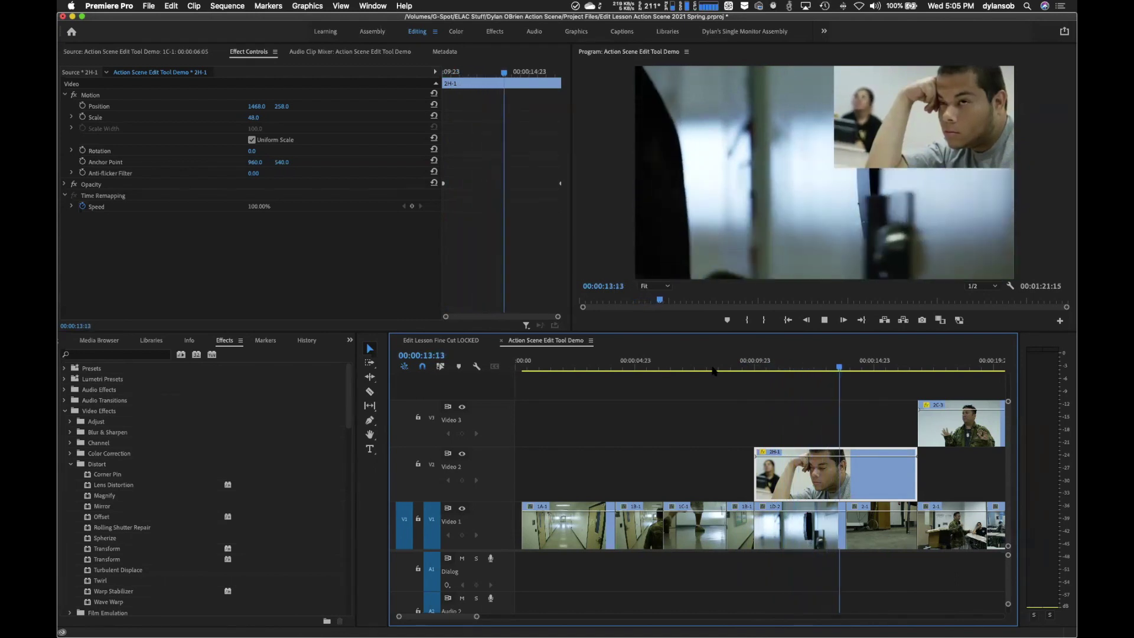
key(space)
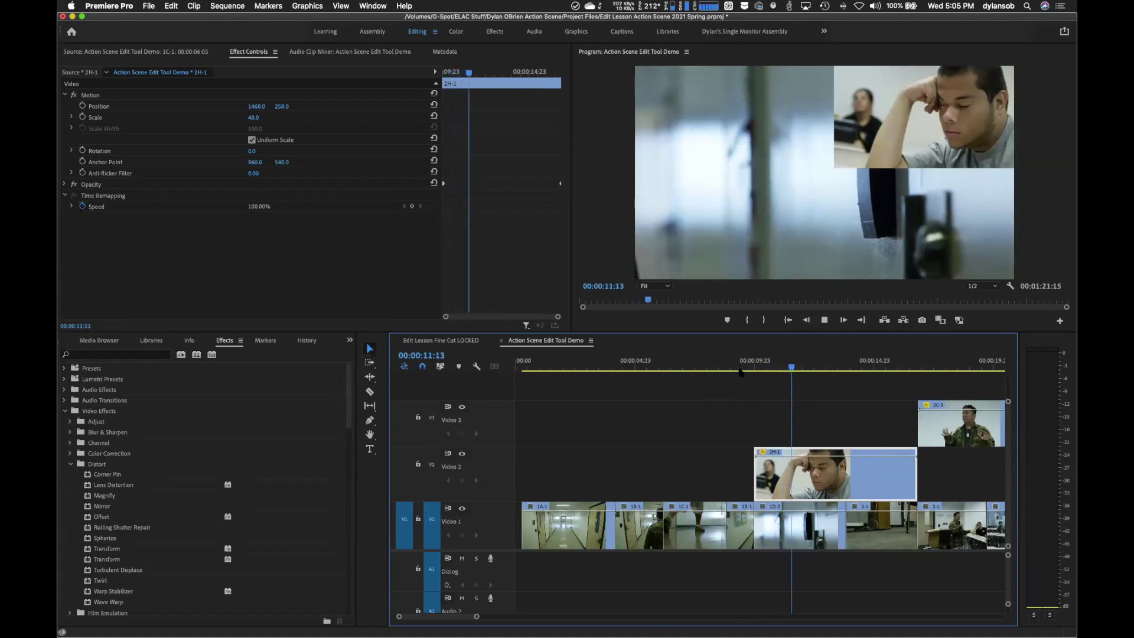
key(space)
key(space)
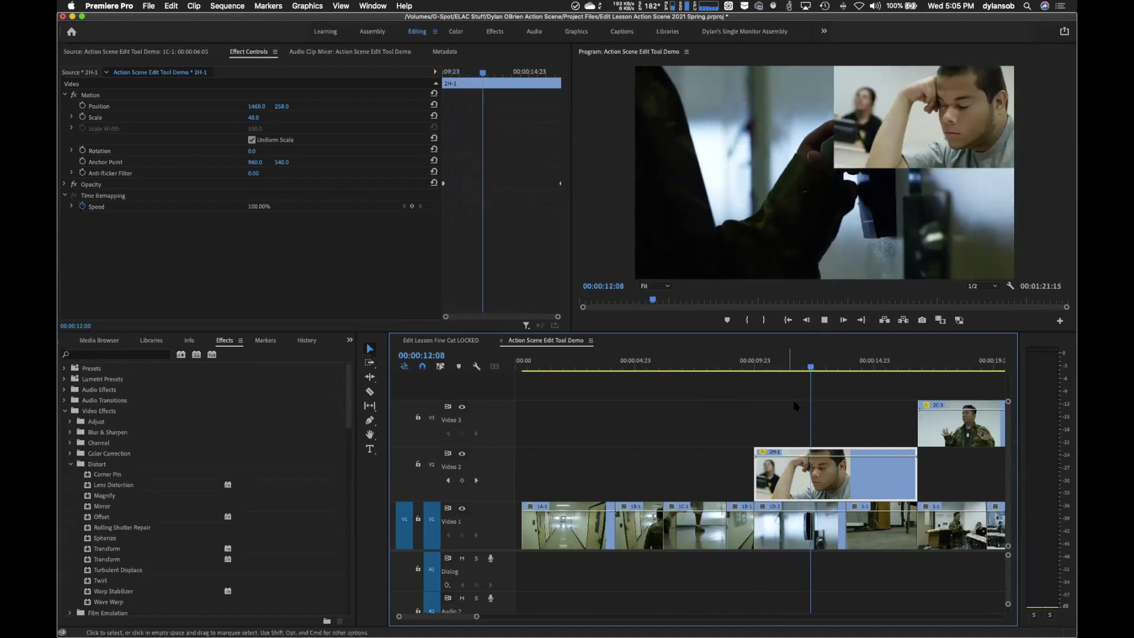
- Trim the end of clip 2H-1 on Video 2 to 00:00:14:19
key(space)
drag(911, 490, 866, 491)
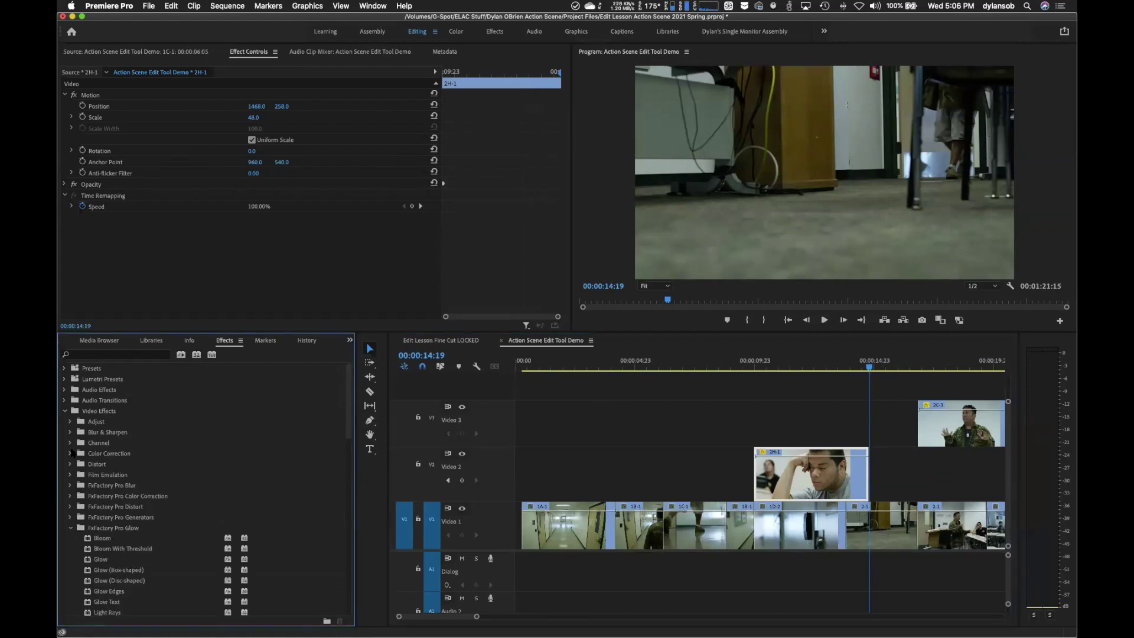
- Collapse the Video Effects category, look at the Effects workspace, and return to the Editing workspace
click(65, 410)
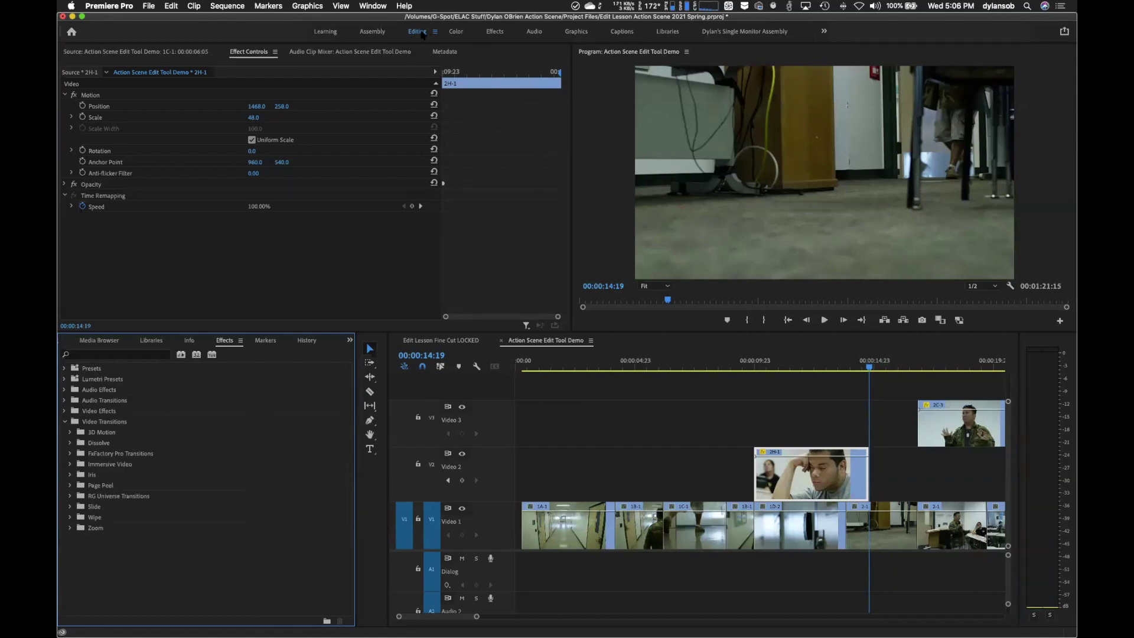
click(499, 33)
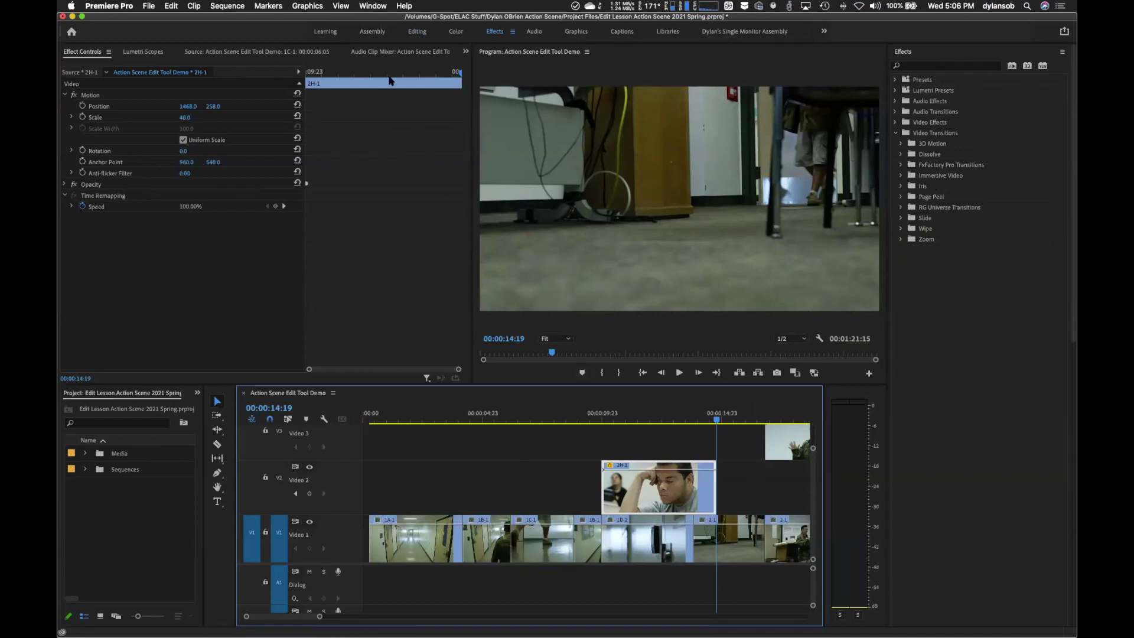
click(425, 35)
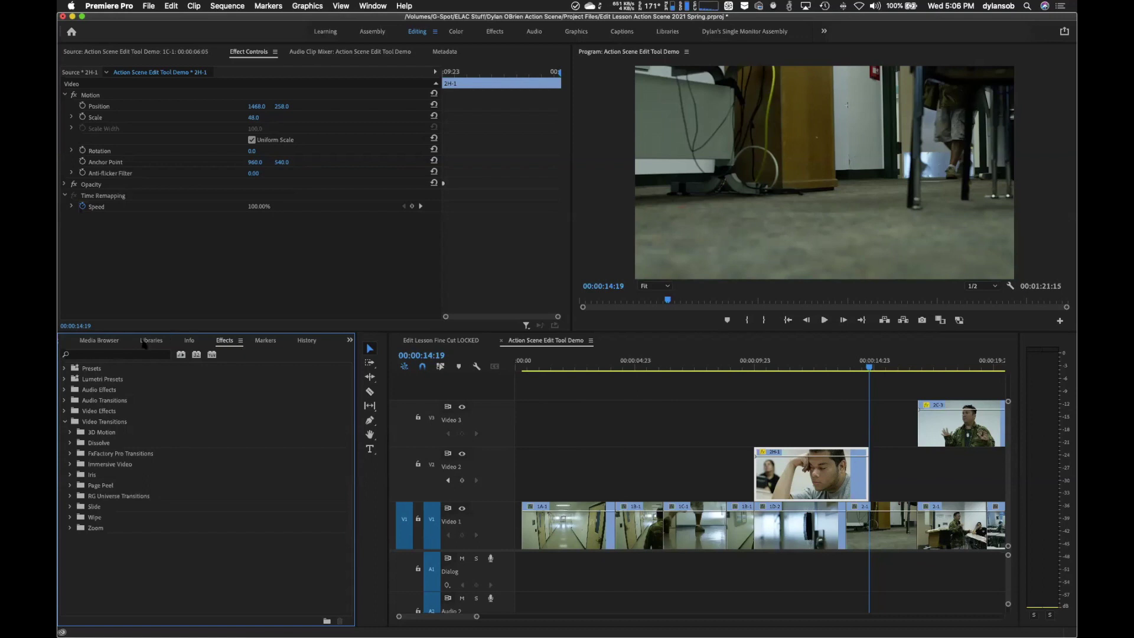
- Move the Effects panel directly after Media Browser in its panel group and display it
click(101, 341)
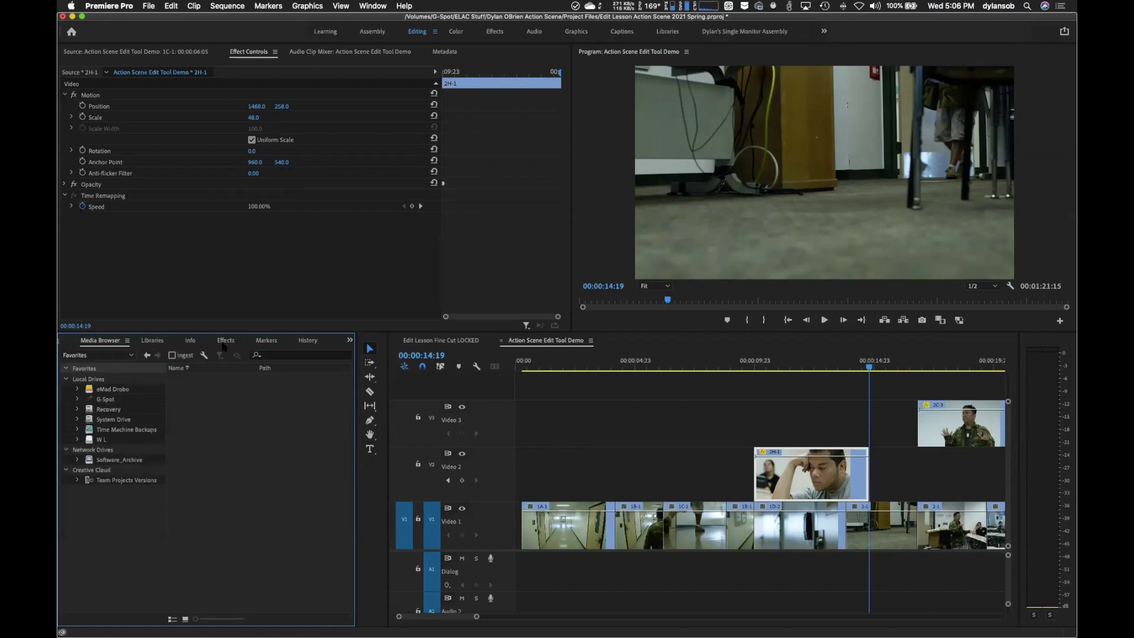
click(225, 341)
click(117, 345)
drag(221, 343, 145, 344)
click(101, 341)
click(150, 342)
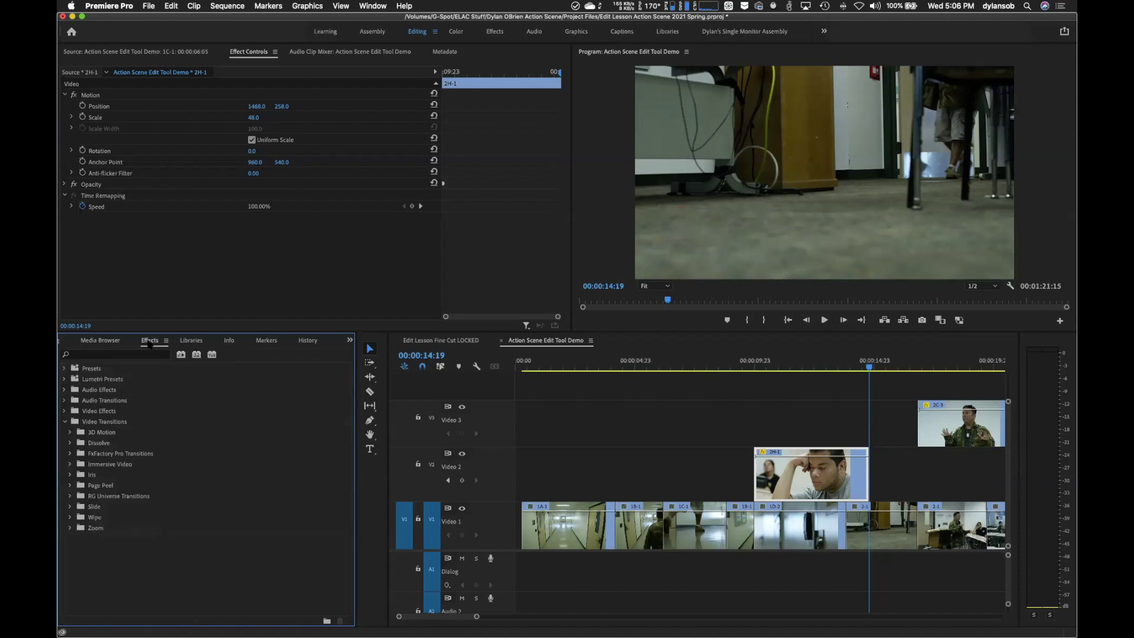
- Bring up the Project panel, place the Effects panel directly beside it, and display Effects
click(350, 340)
click(369, 353)
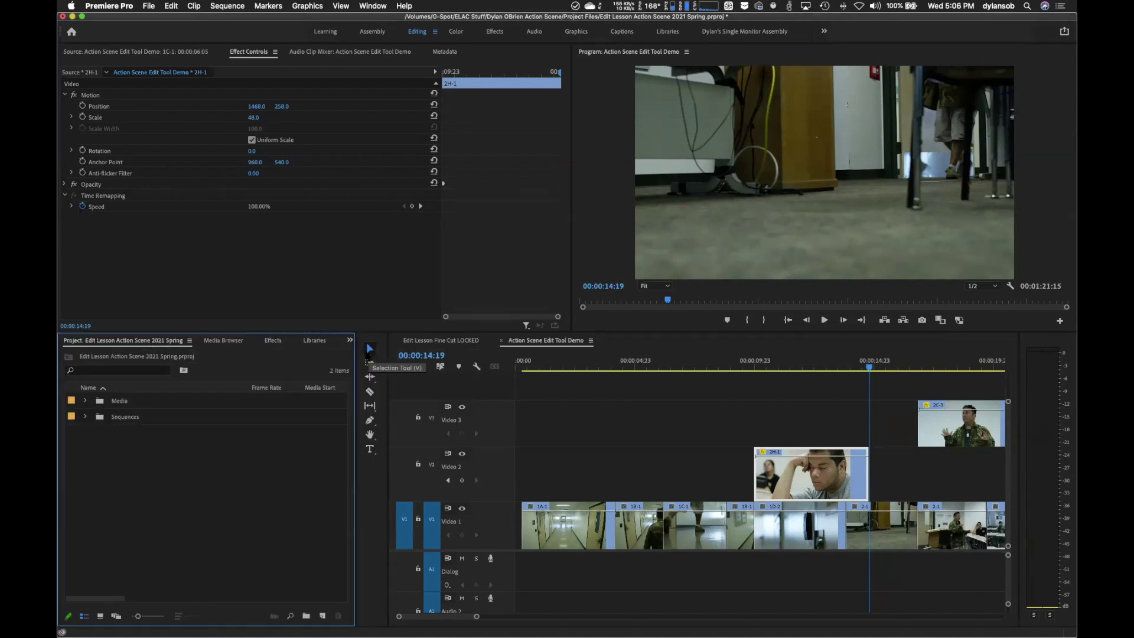
drag(278, 342, 195, 343)
click(179, 346)
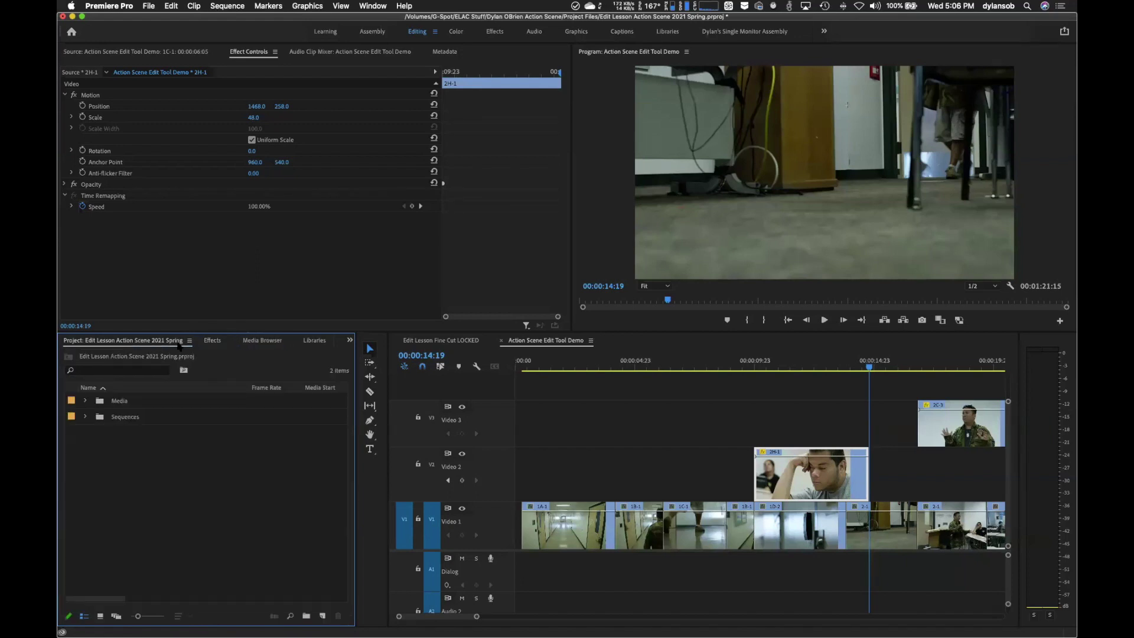
click(222, 346)
click(258, 349)
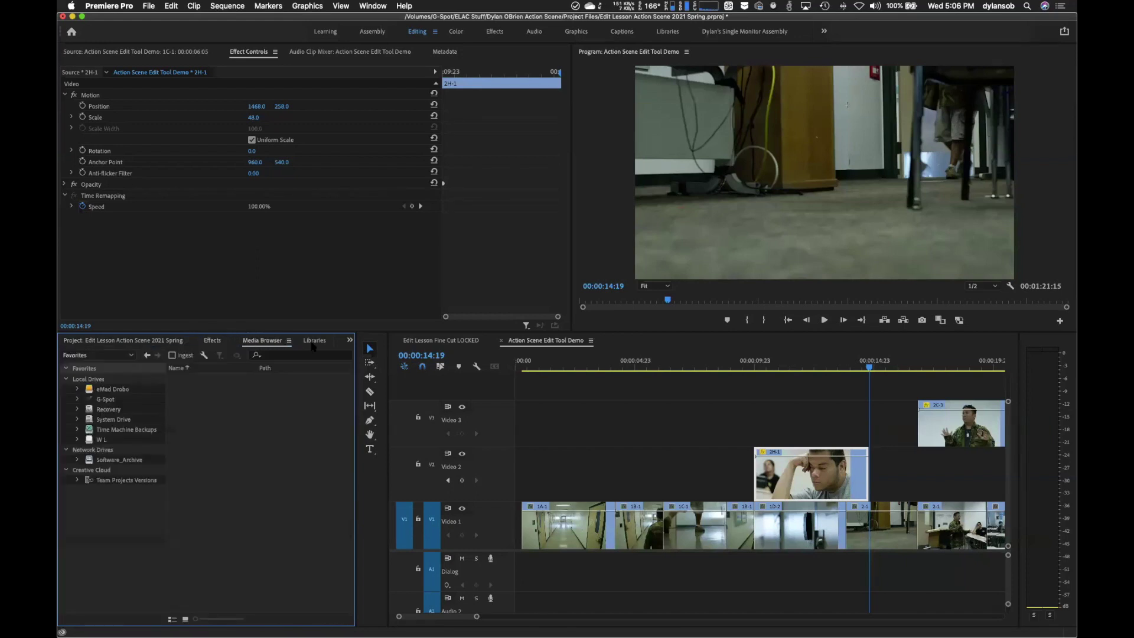
click(215, 342)
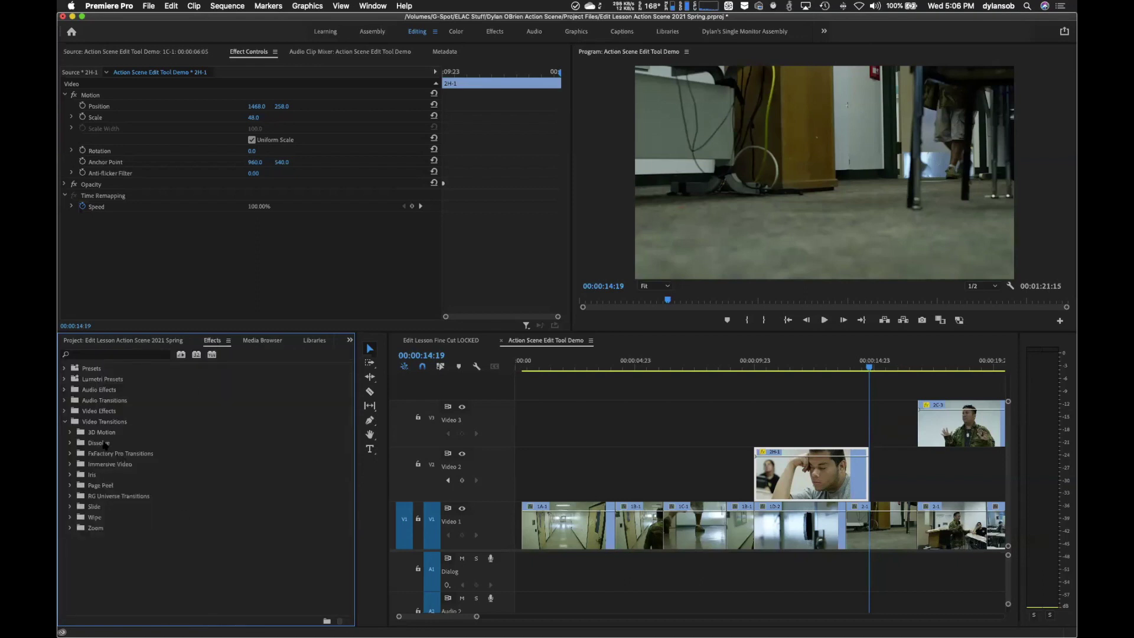
- Apply the Cross Dissolve video transition to the end of clip 2H-1 on Video 2
click(64, 401)
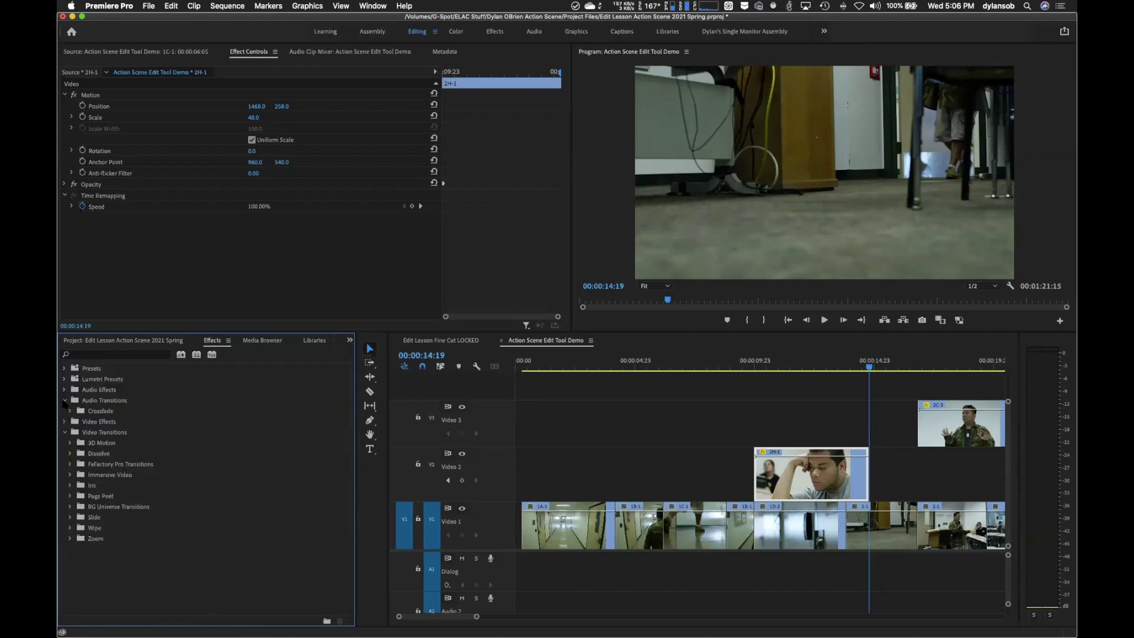
click(65, 400)
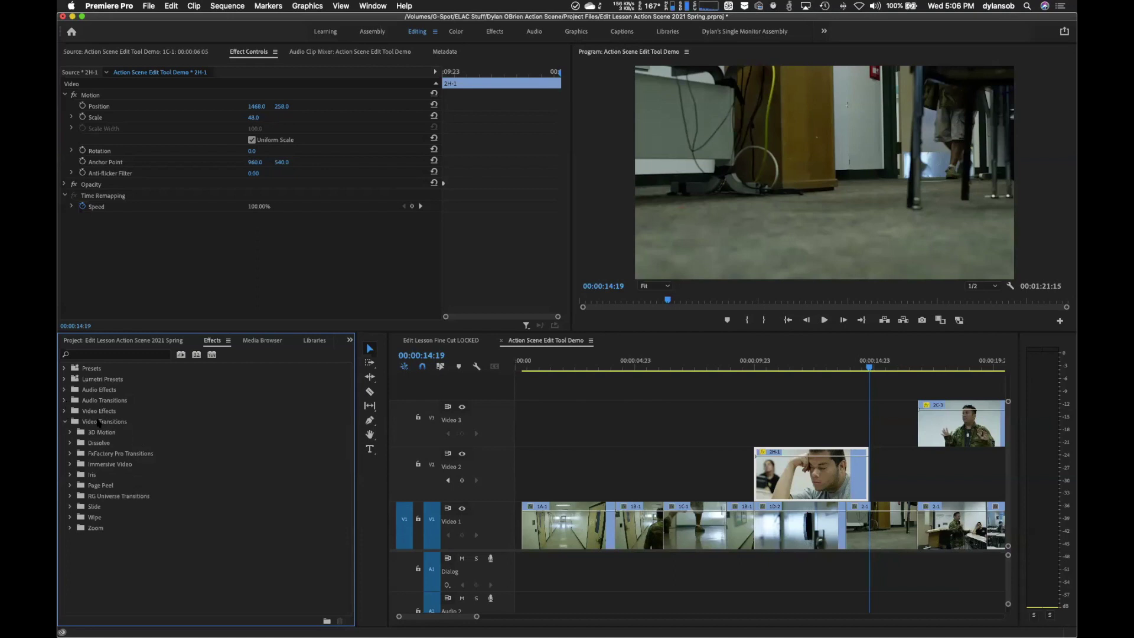
click(65, 422)
click(65, 422)
click(70, 443)
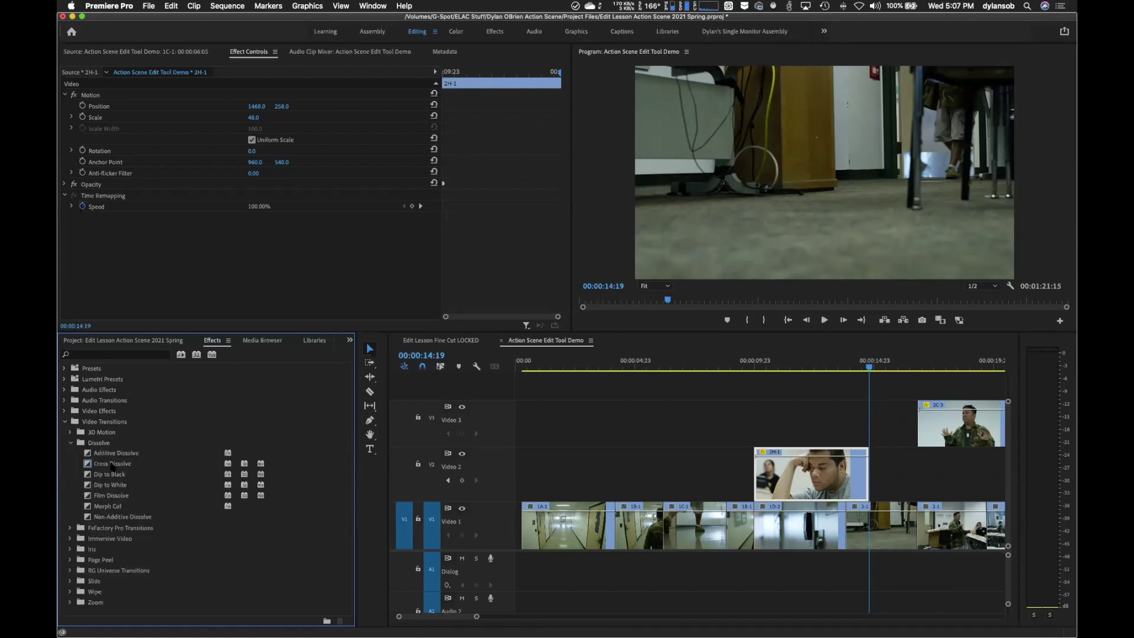
drag(111, 466, 863, 474)
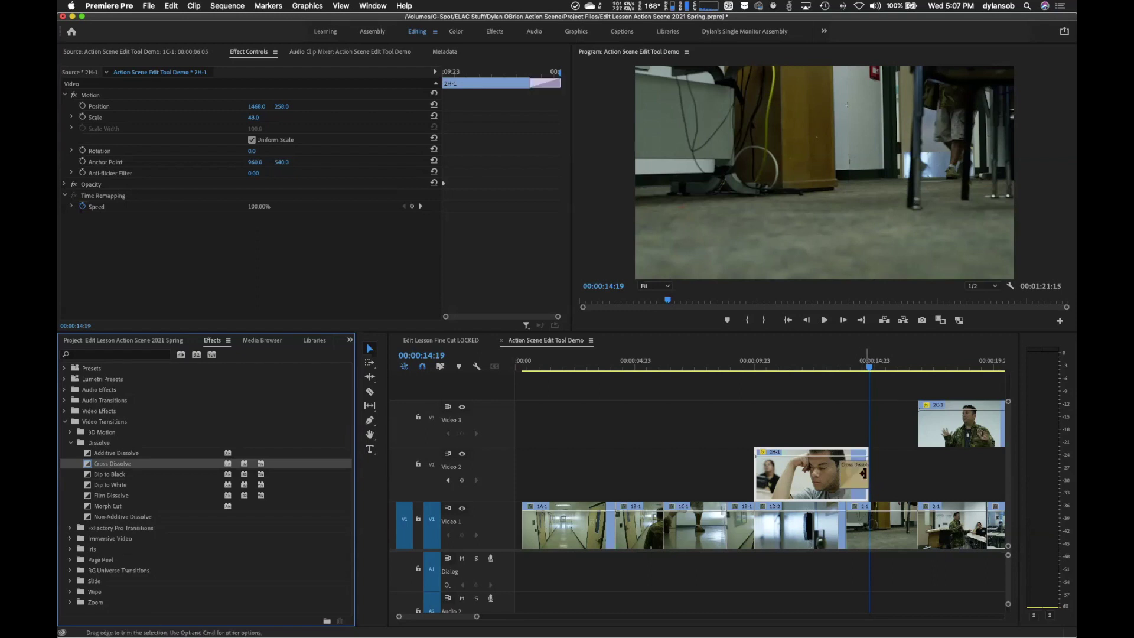
- Play back from about 00:00:09:11 past the end of clip 2H-1 to review its dissolve
drag(853, 367, 742, 367)
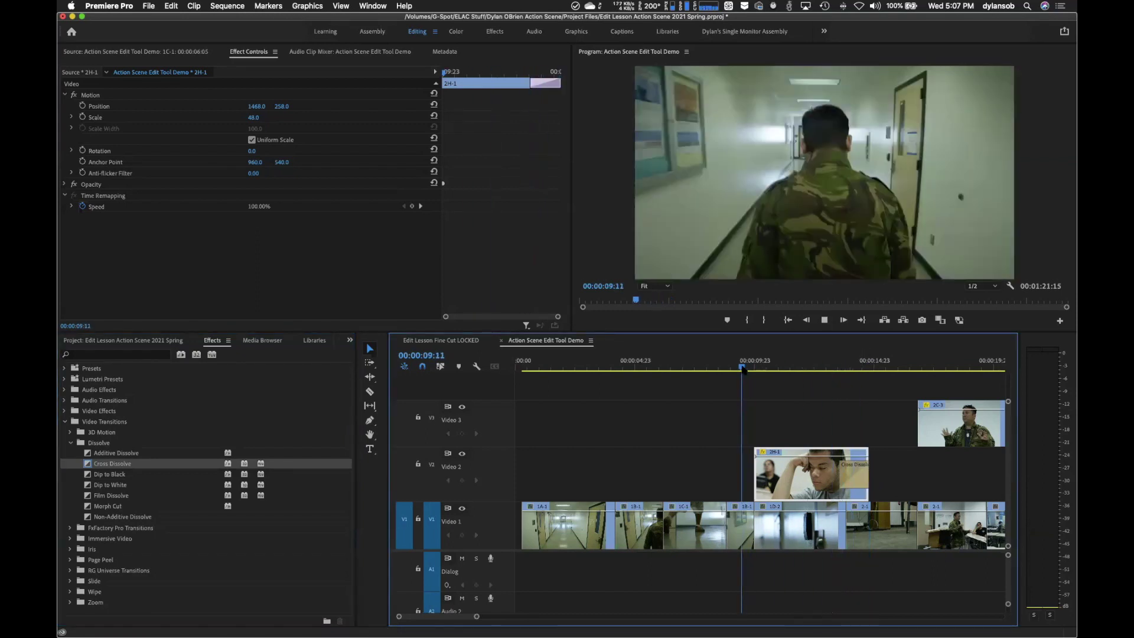
key(space)
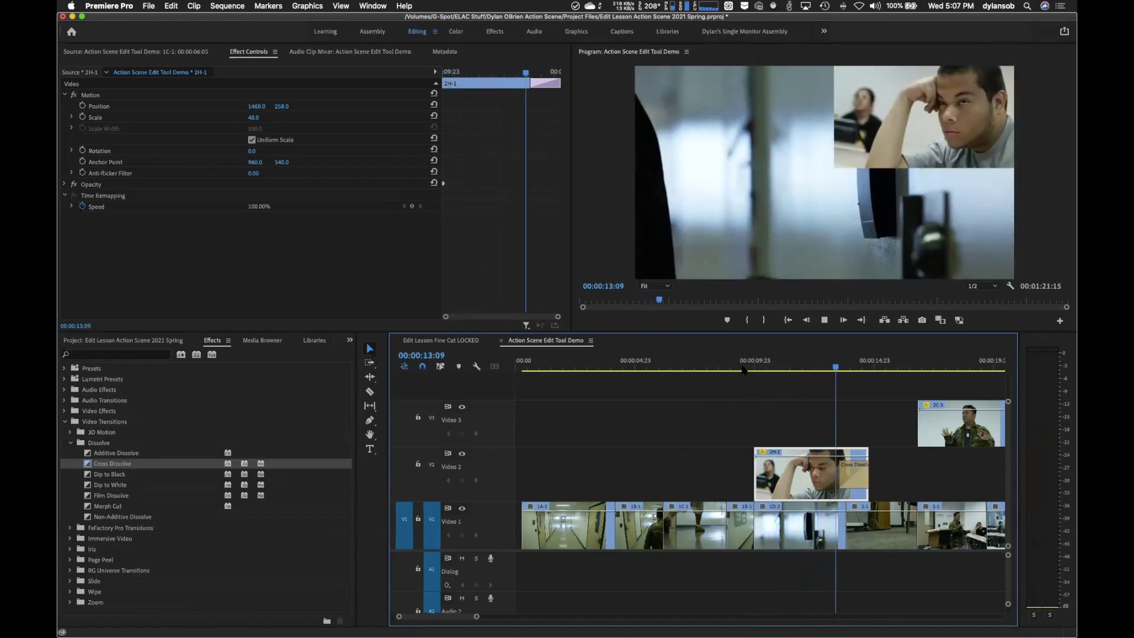
key(space)
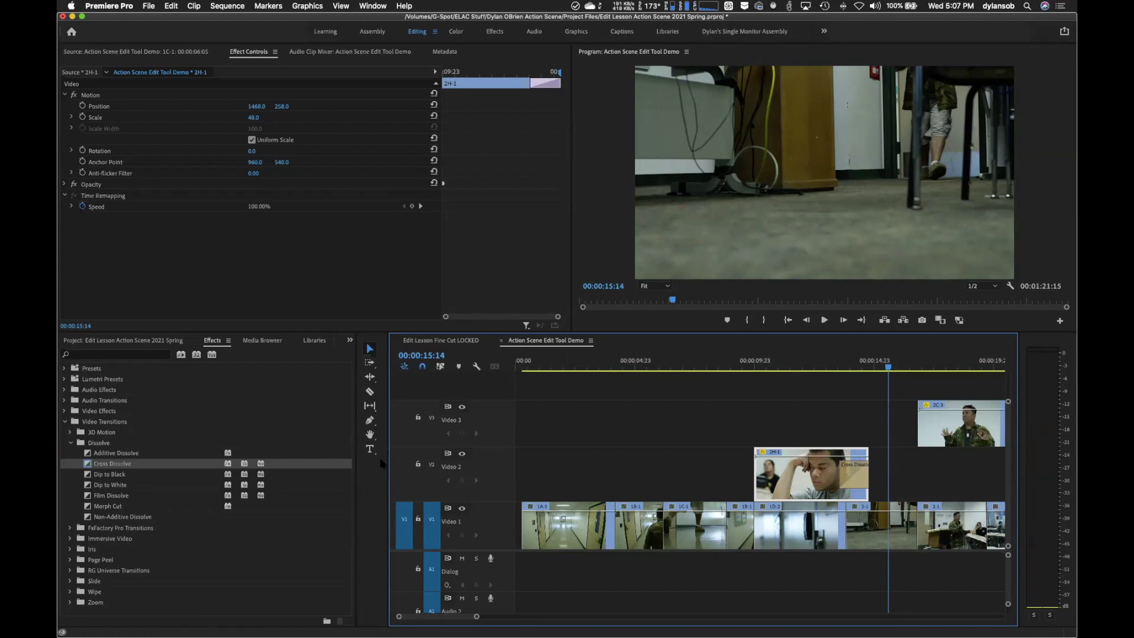
- Create a new custom bin in the Effects panel and display the Project panel
click(339, 622)
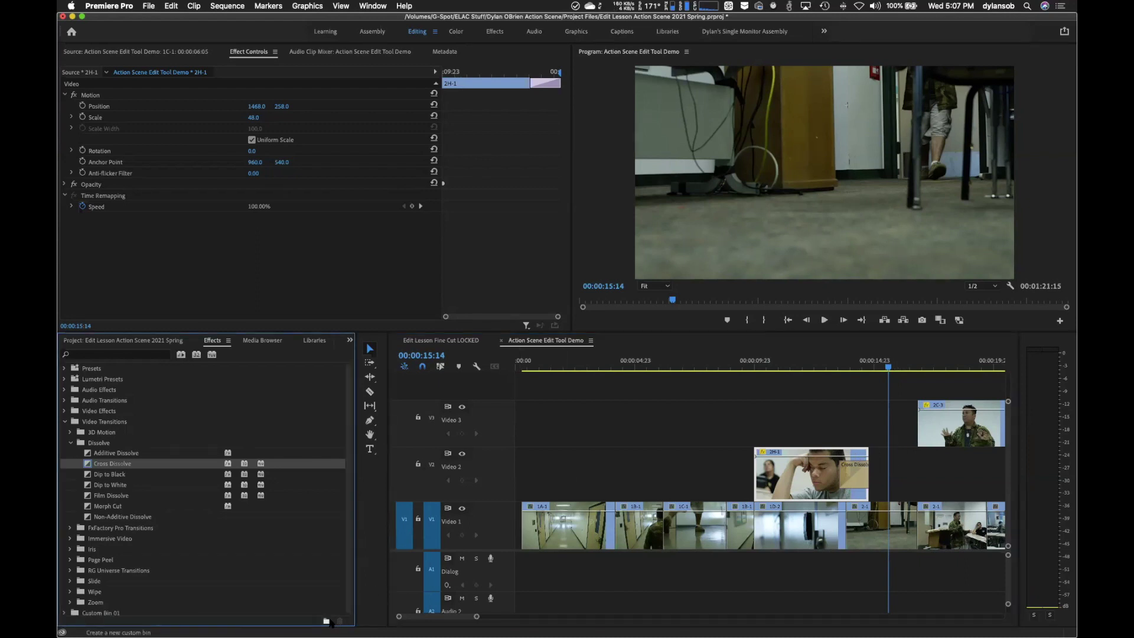
click(312, 571)
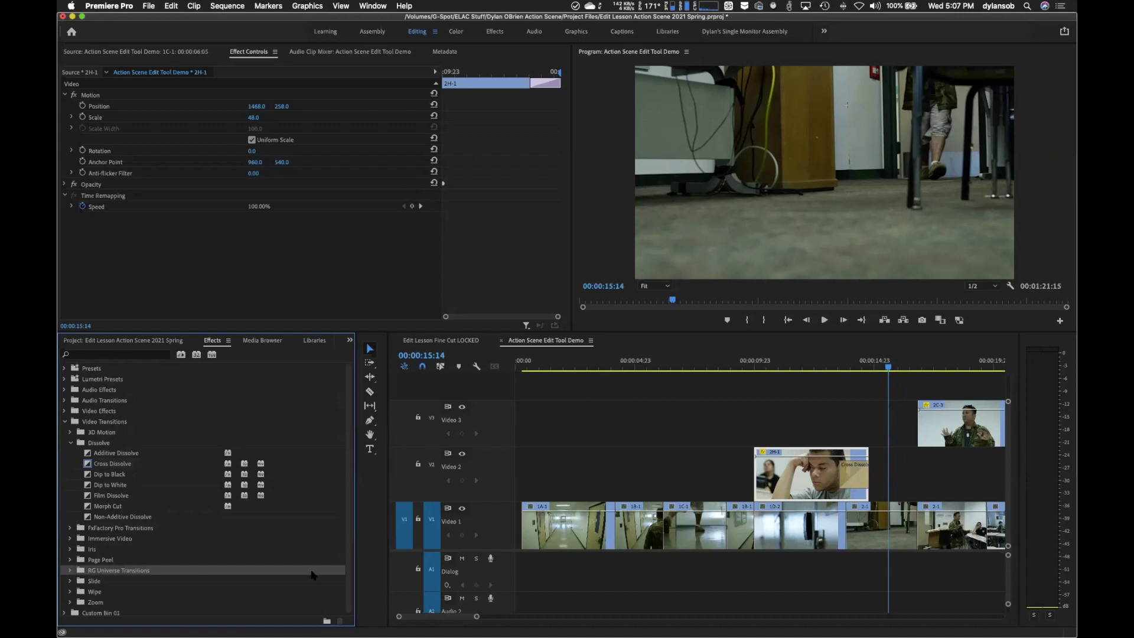
click(142, 341)
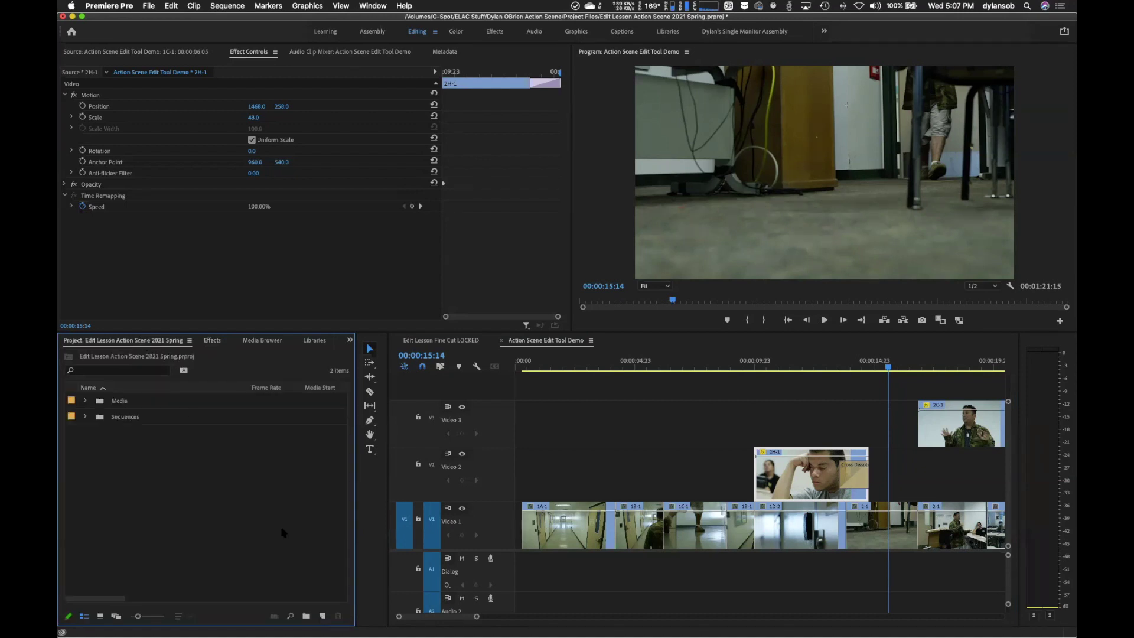
click(323, 616)
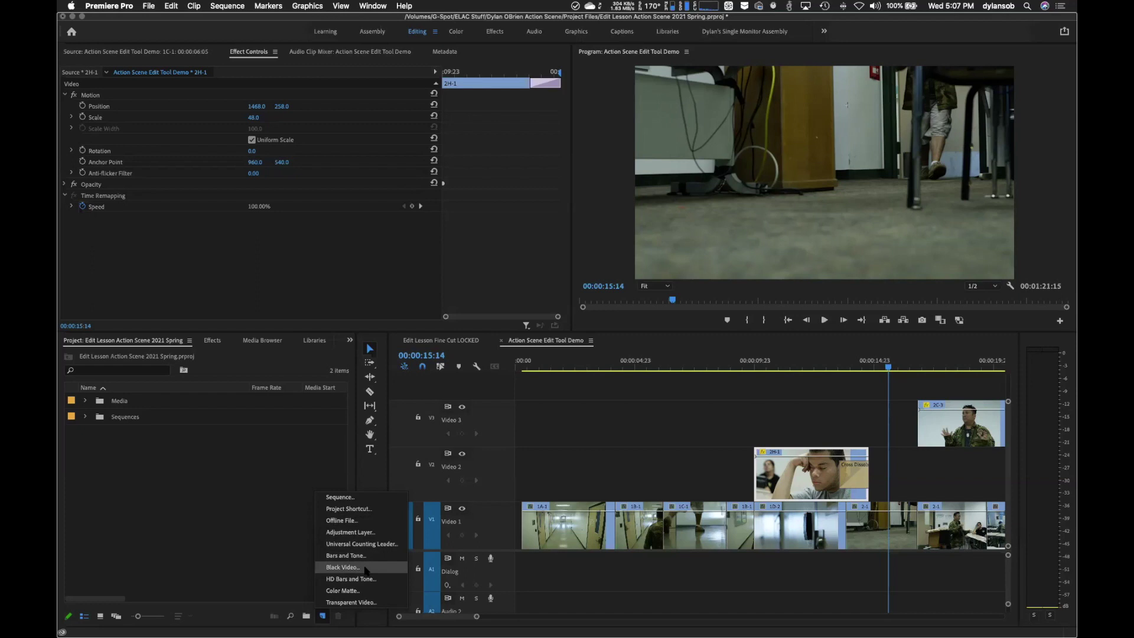
click(366, 568)
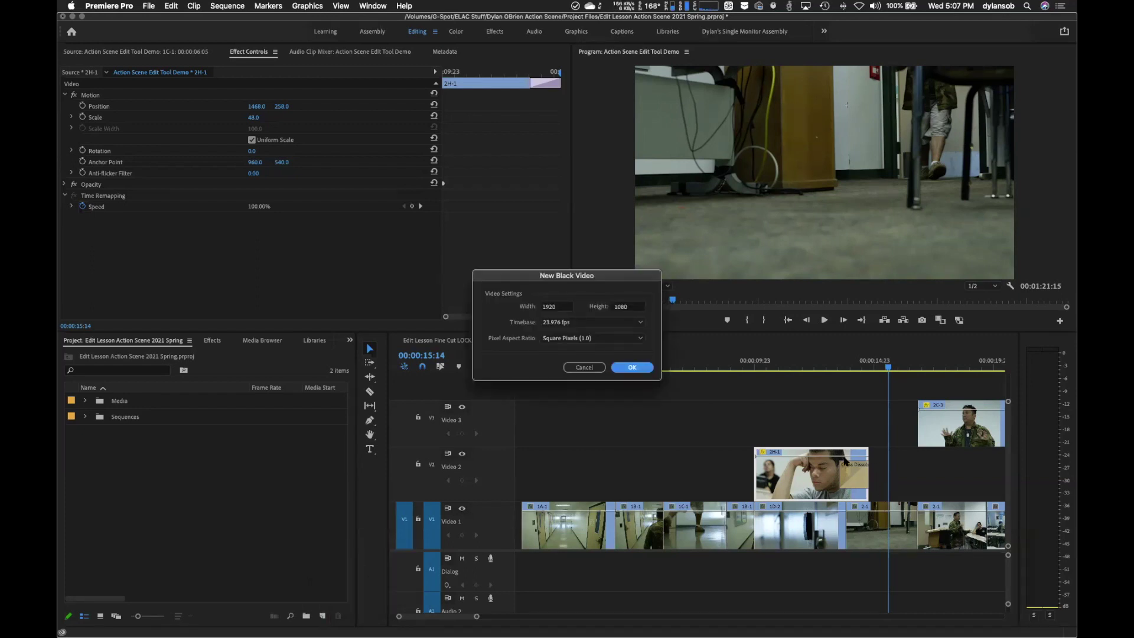
click(584, 368)
- Remove the Cross Dissolve transition from the end of clip 2H-1 on Video 2
key(Up)
key(Up)
drag(848, 370, 880, 372)
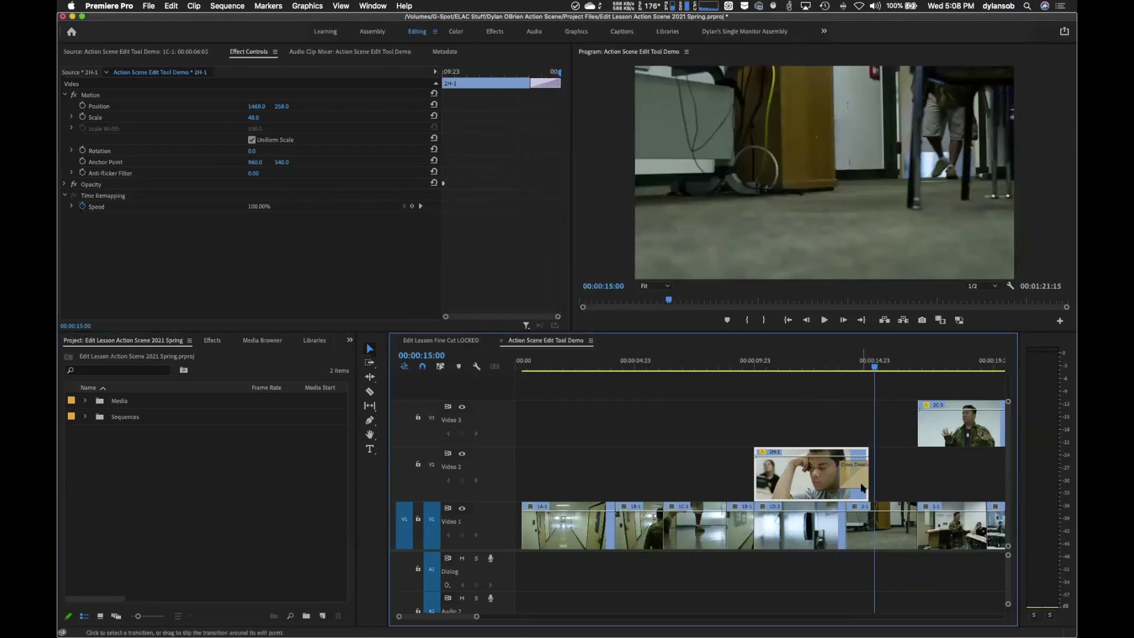
click(860, 477)
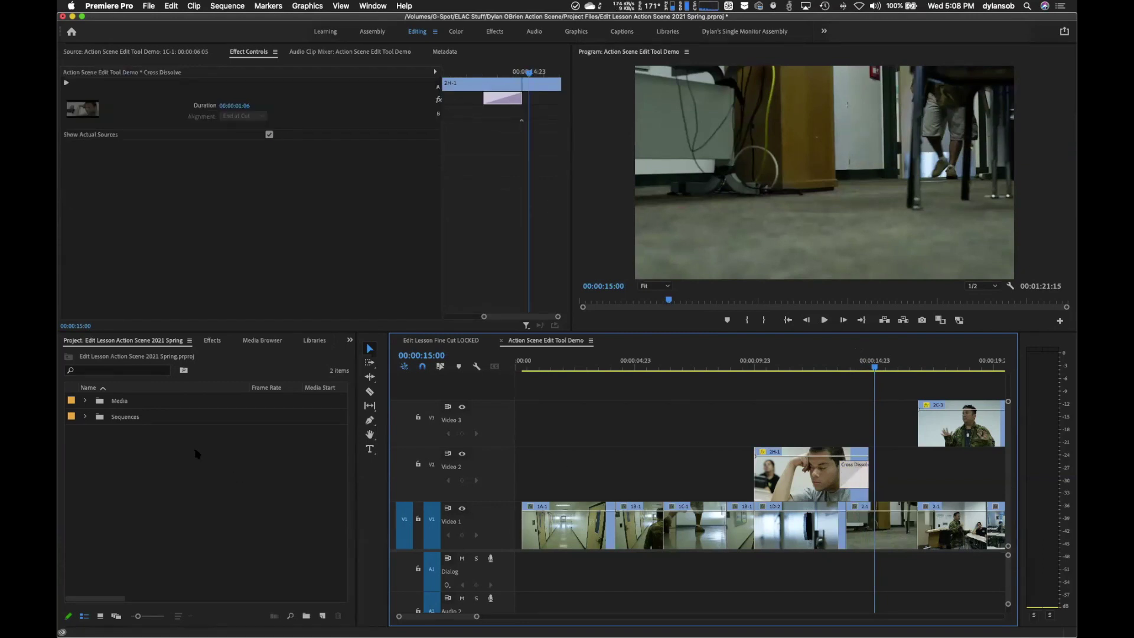
key(Delete)
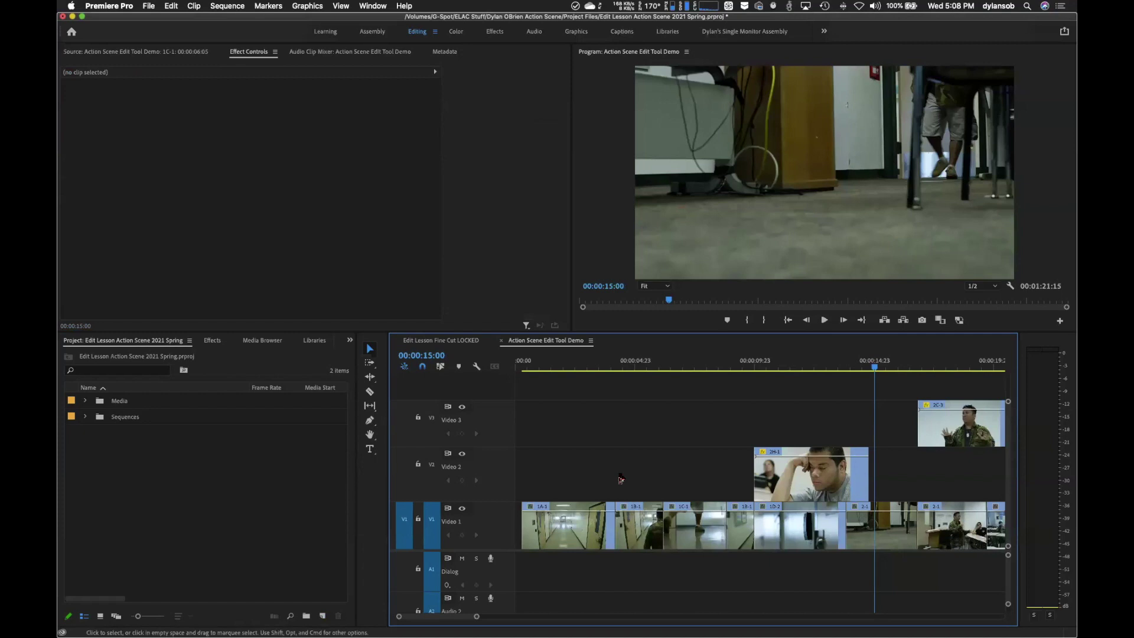
- Select clip 2H-1 and increase the height of the Video 2 track
click(843, 488)
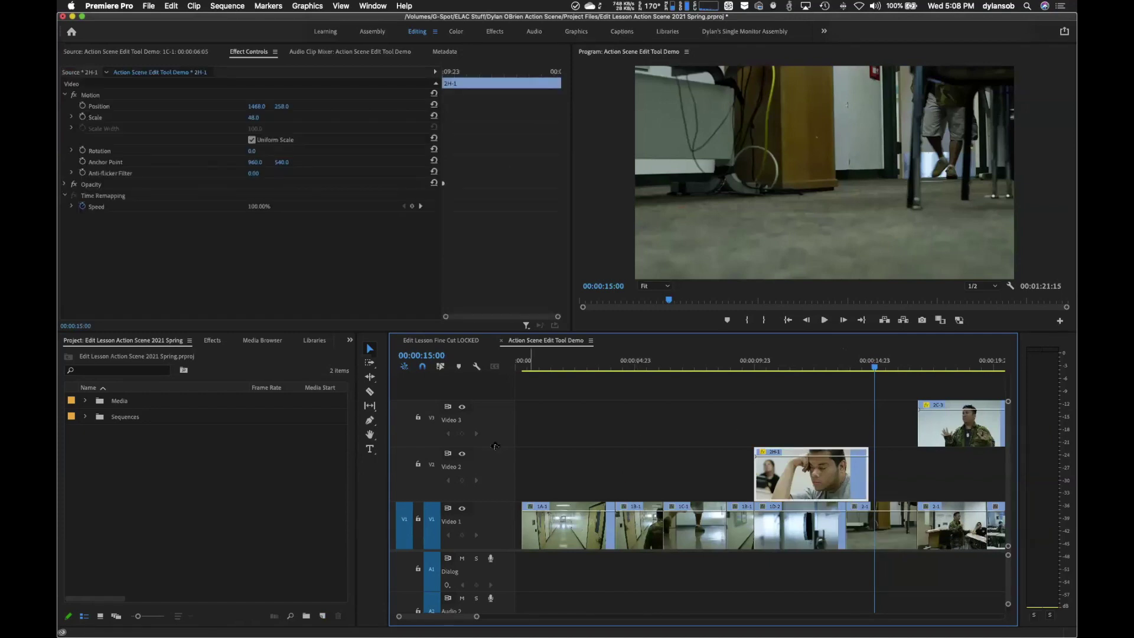
drag(495, 447, 496, 414)
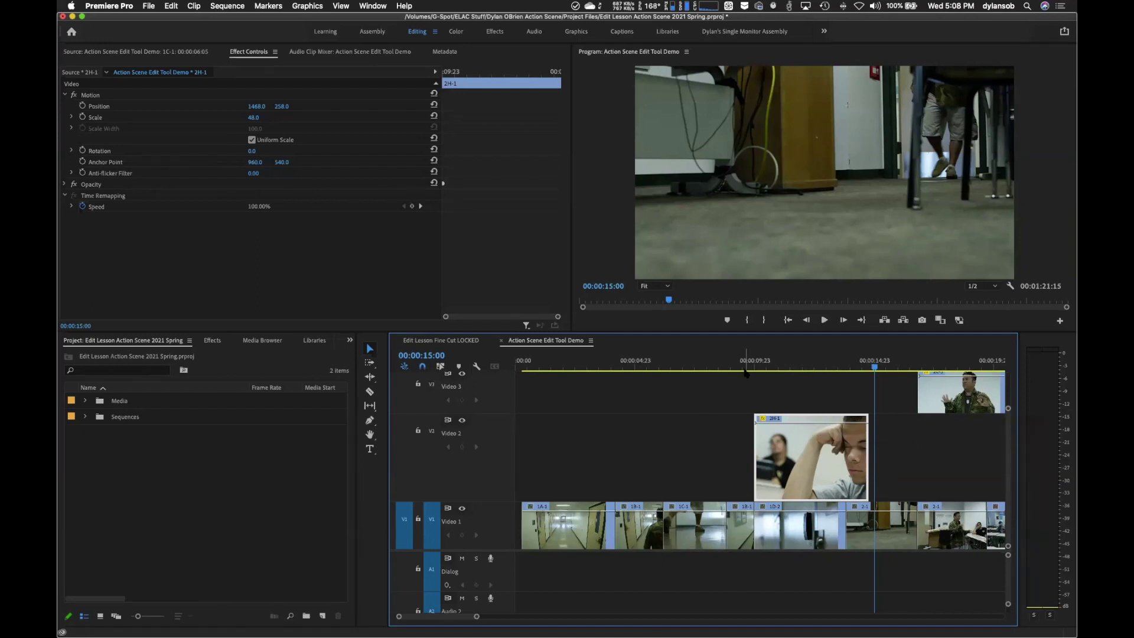
- Try clip 2H-1 at roughly half opacity by playing it back from 00:00:08:16, and return its opacity line to full
mouse_move(743, 367)
mouse_down()
mouse_move(730, 367)
mouse_move(768, 367)
mouse_move(710, 371)
mouse_move(792, 367)
mouse_move(722, 368)
mouse_up()
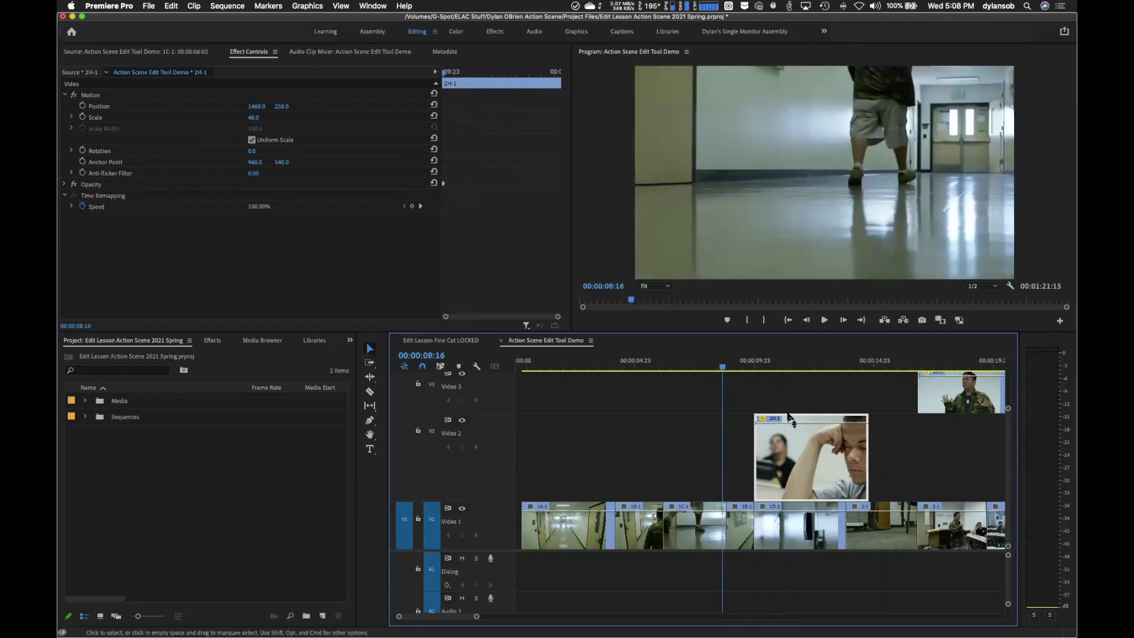
drag(816, 427, 816, 458)
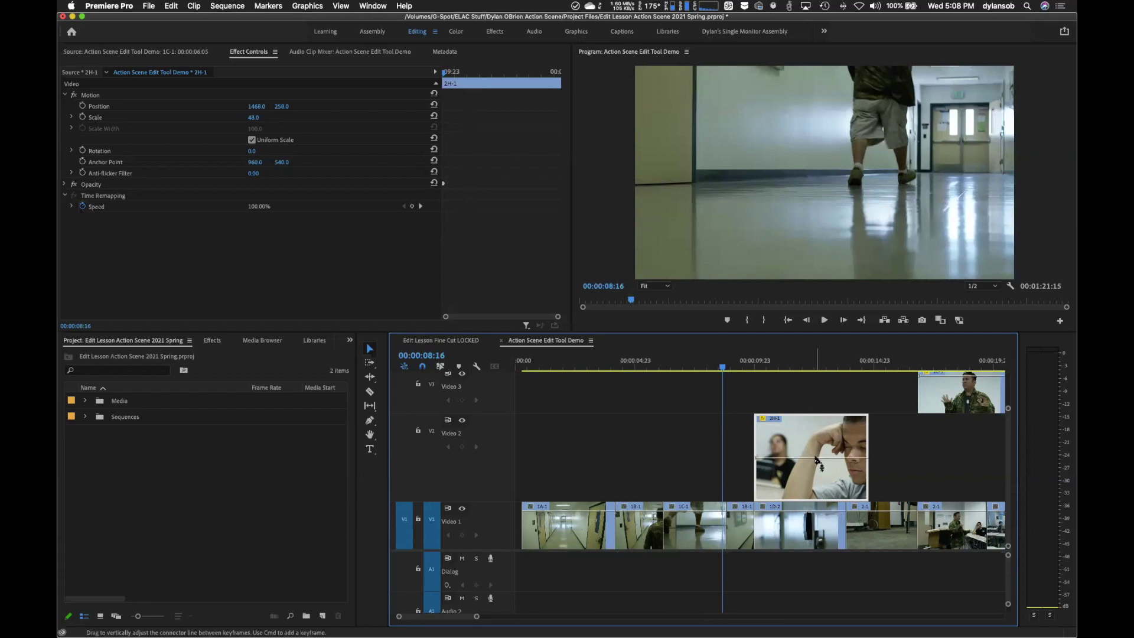
key(space)
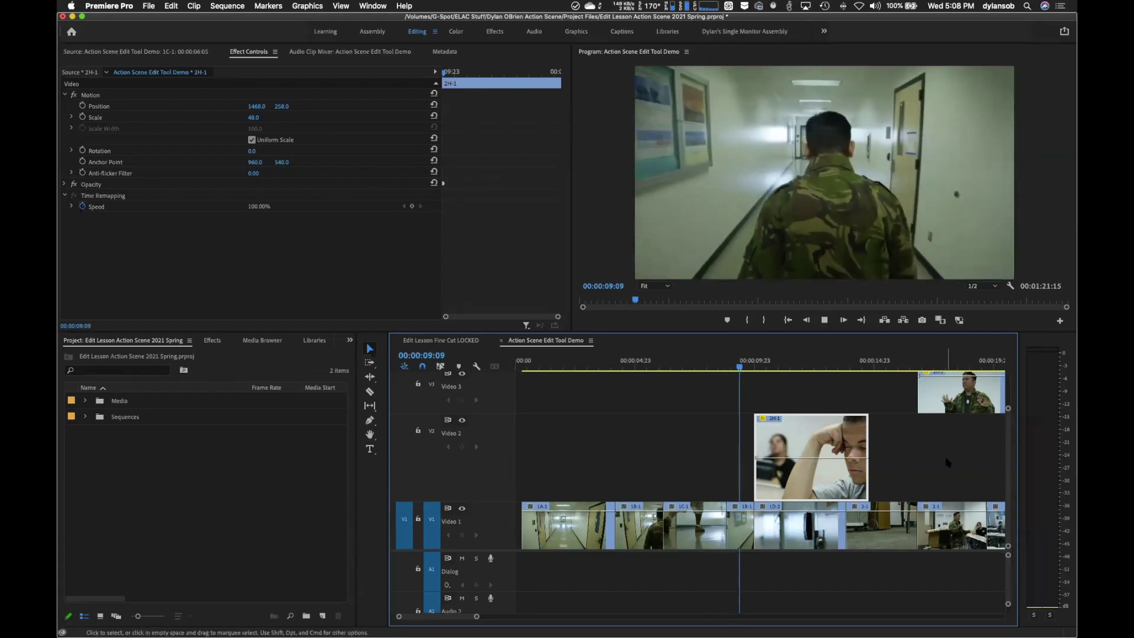
key(space)
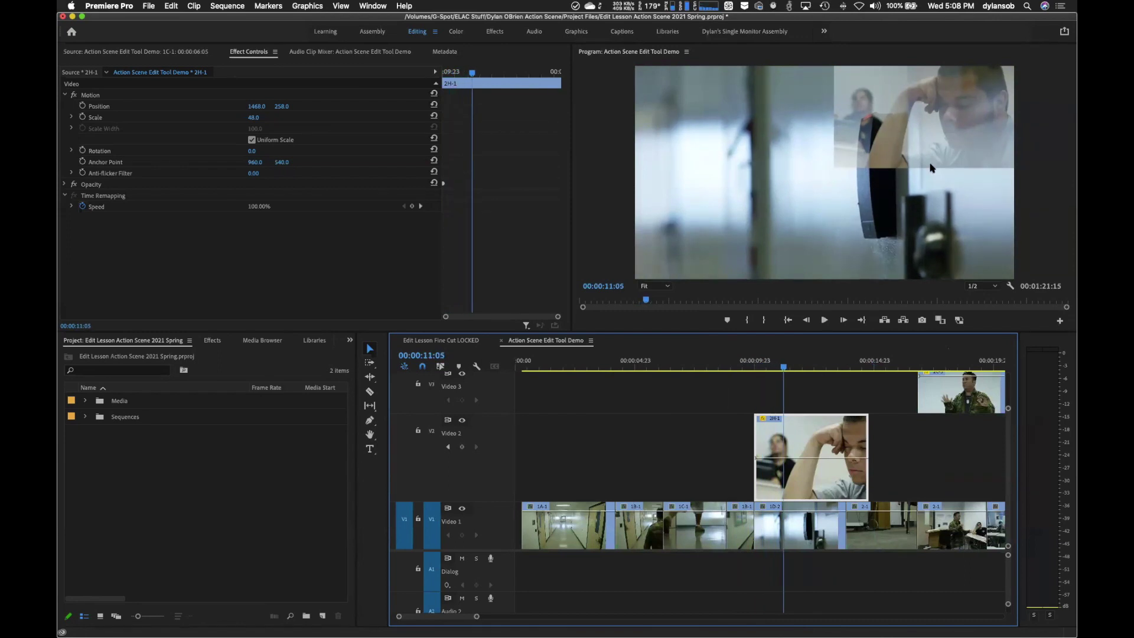
key(space)
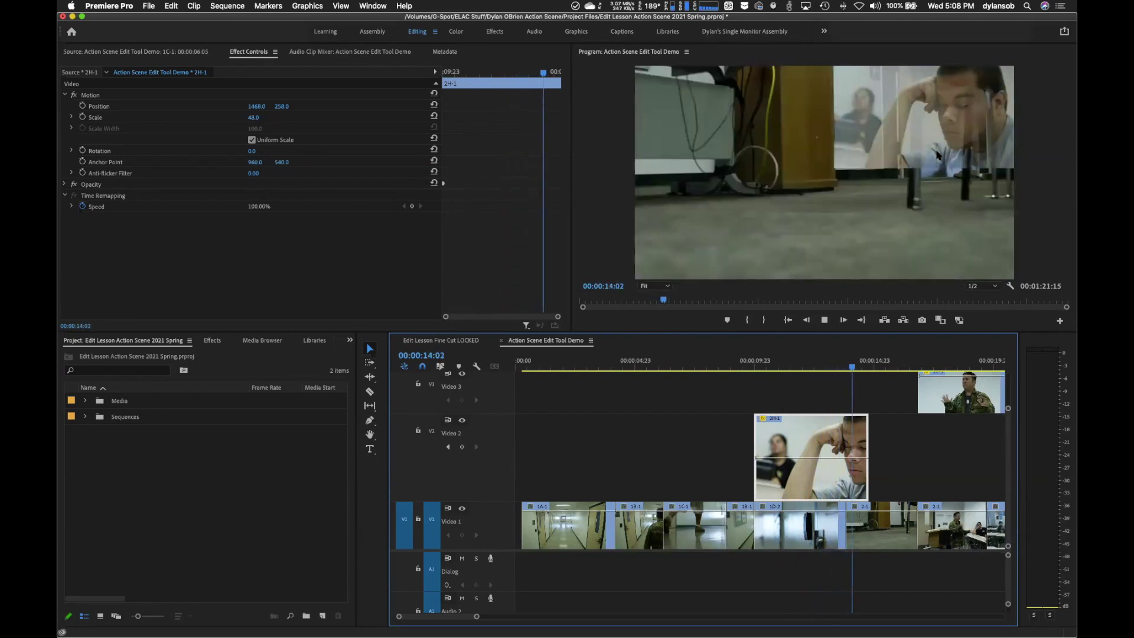
key(space)
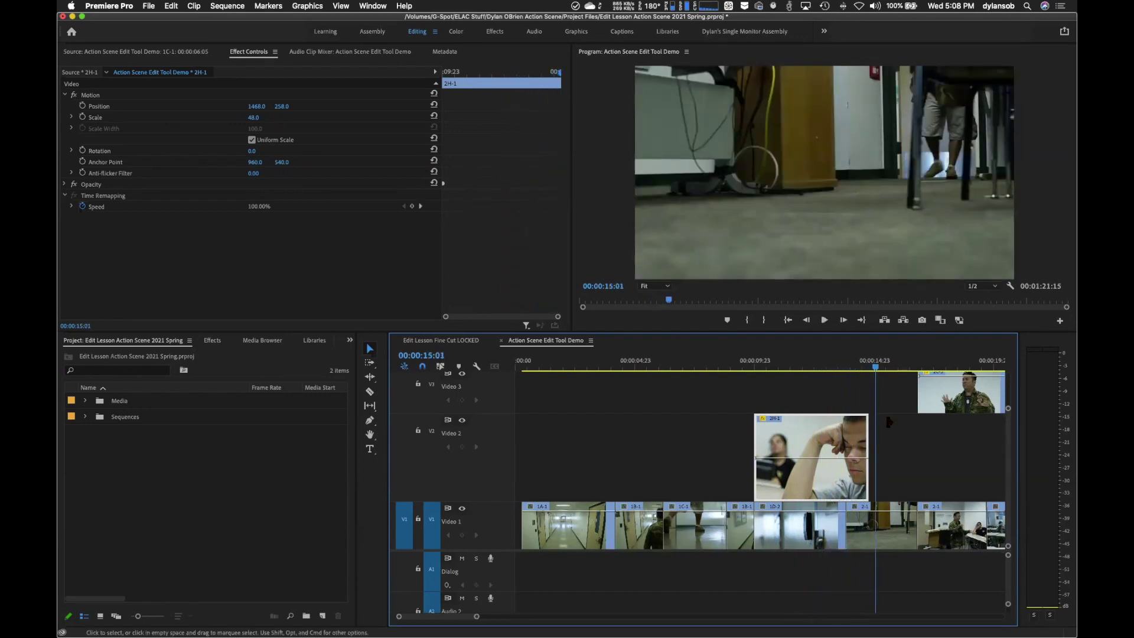
drag(835, 459, 818, 423)
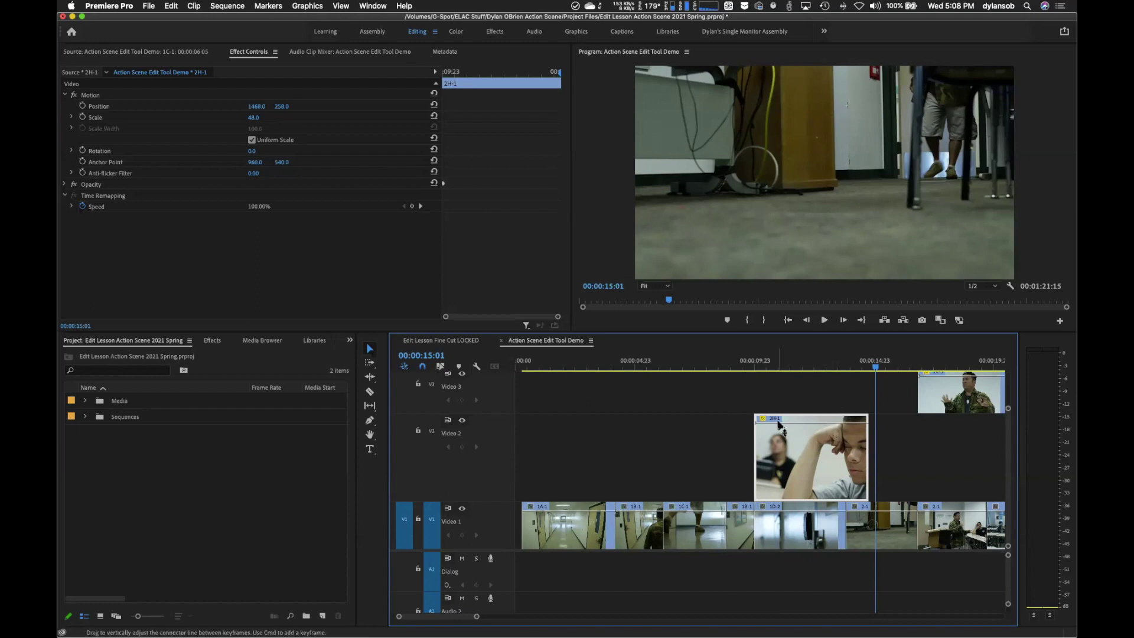
- Add opacity keyframes at and just after the start of clip 2H-1, lowering the first to zero for a fade-in
double_click(787, 434)
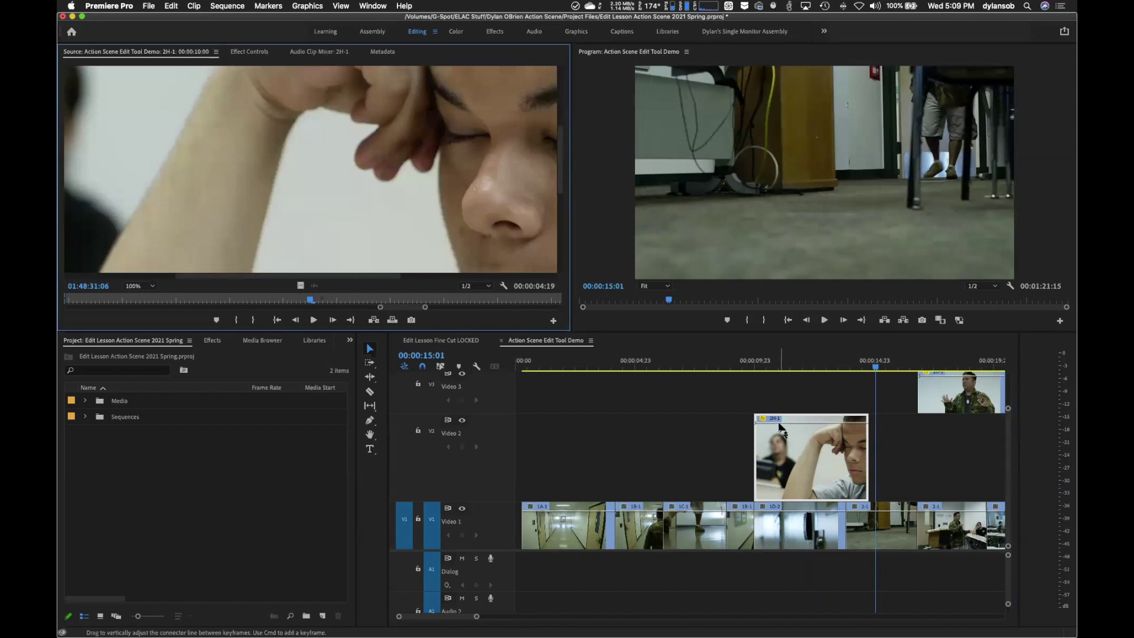
click(780, 427)
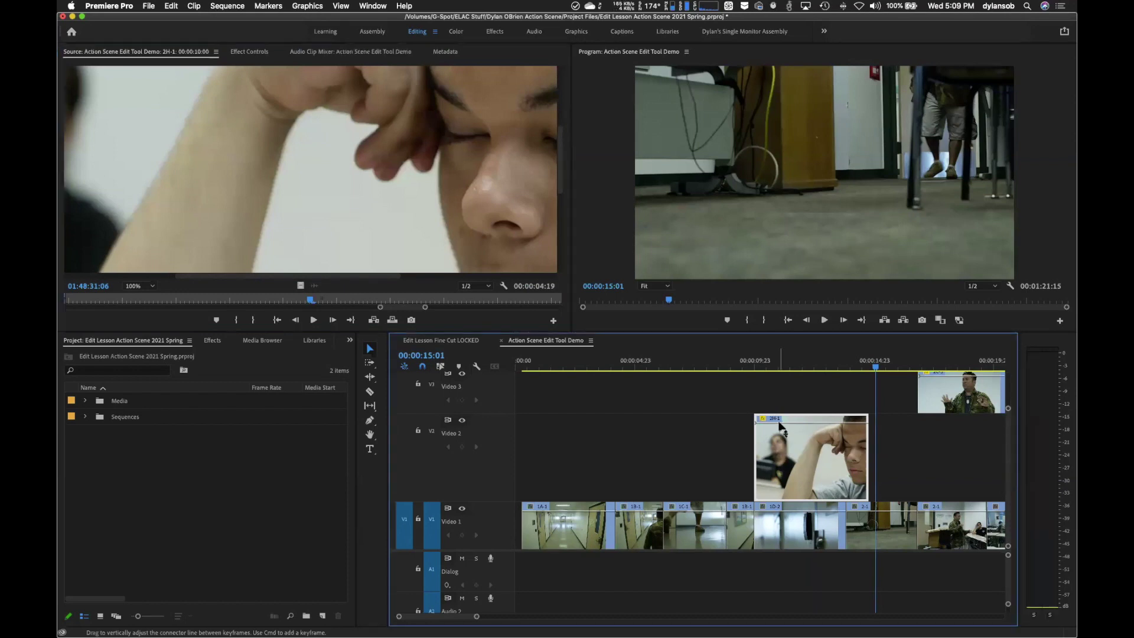
mouse_move(781, 426)
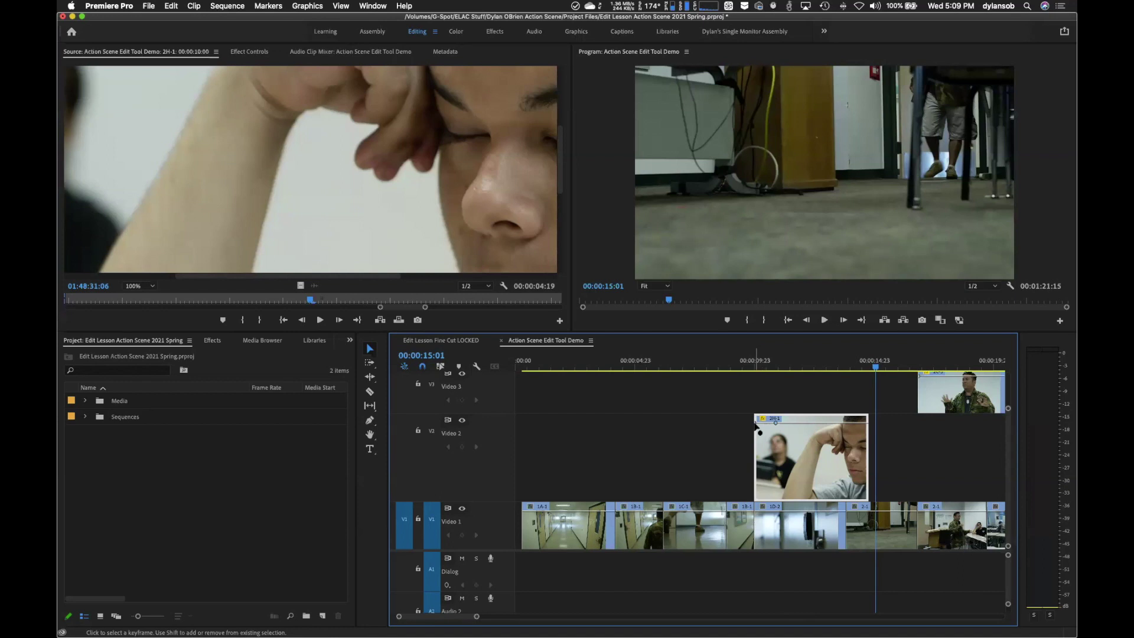
drag(758, 429, 757, 519)
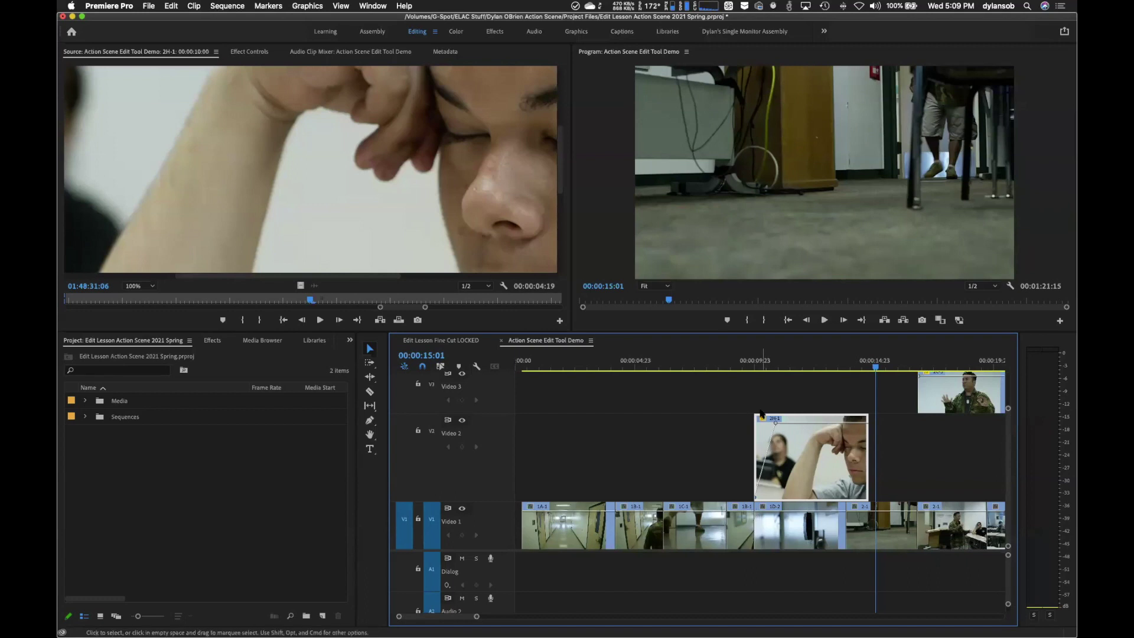
- Play back from just before clip 2H-1 to about 00:00:14:06 to review its opacity fade-in
click(735, 363)
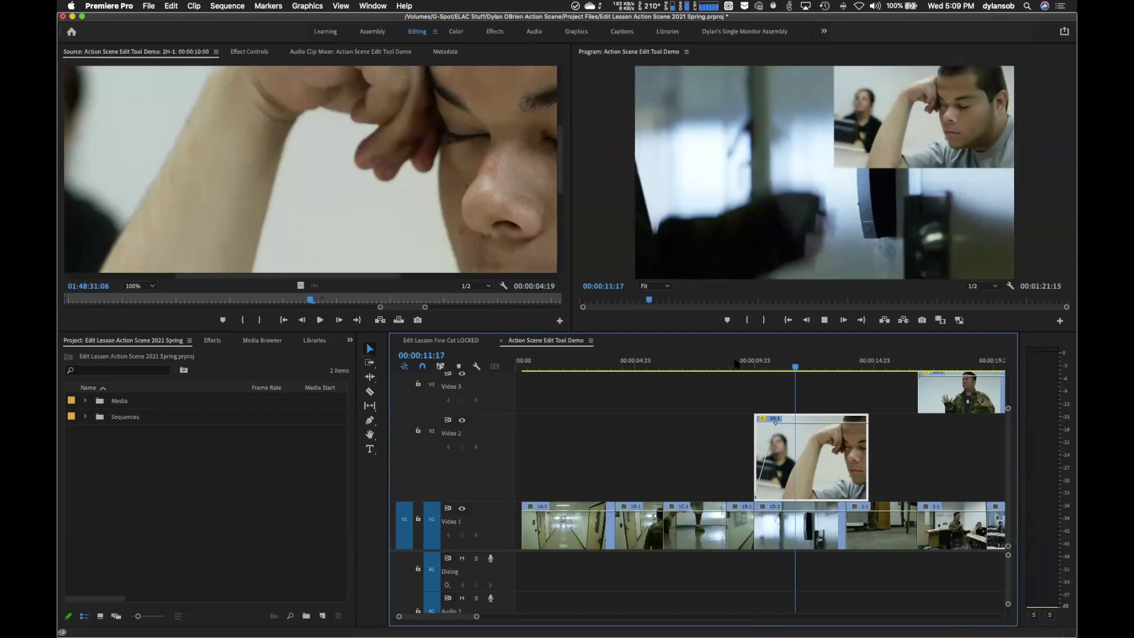
key(space)
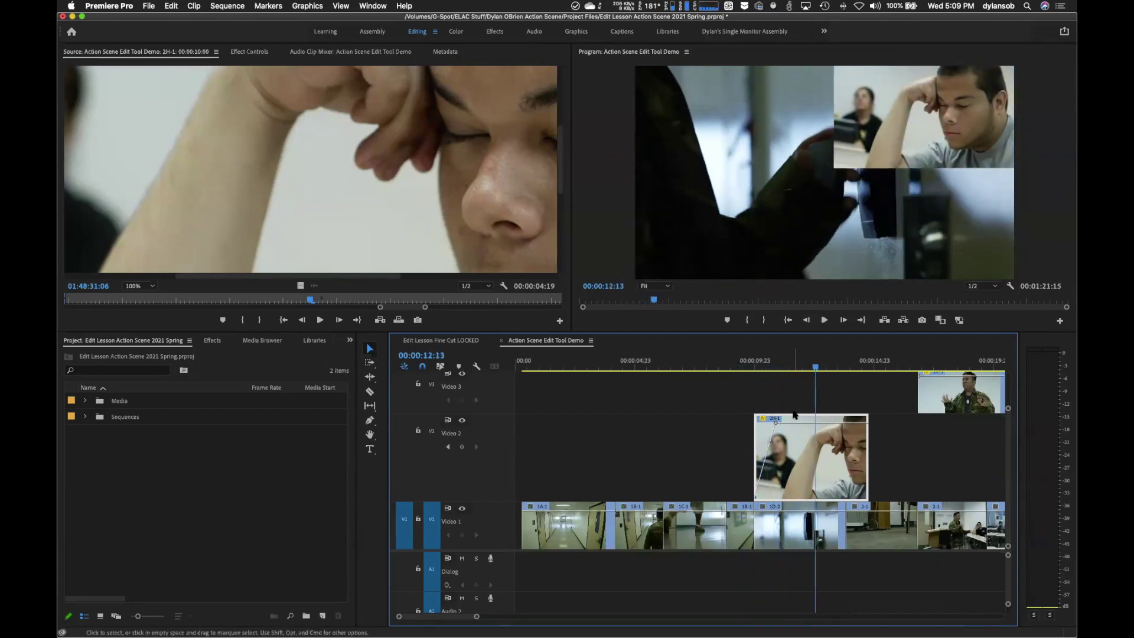
key(space)
key(space)
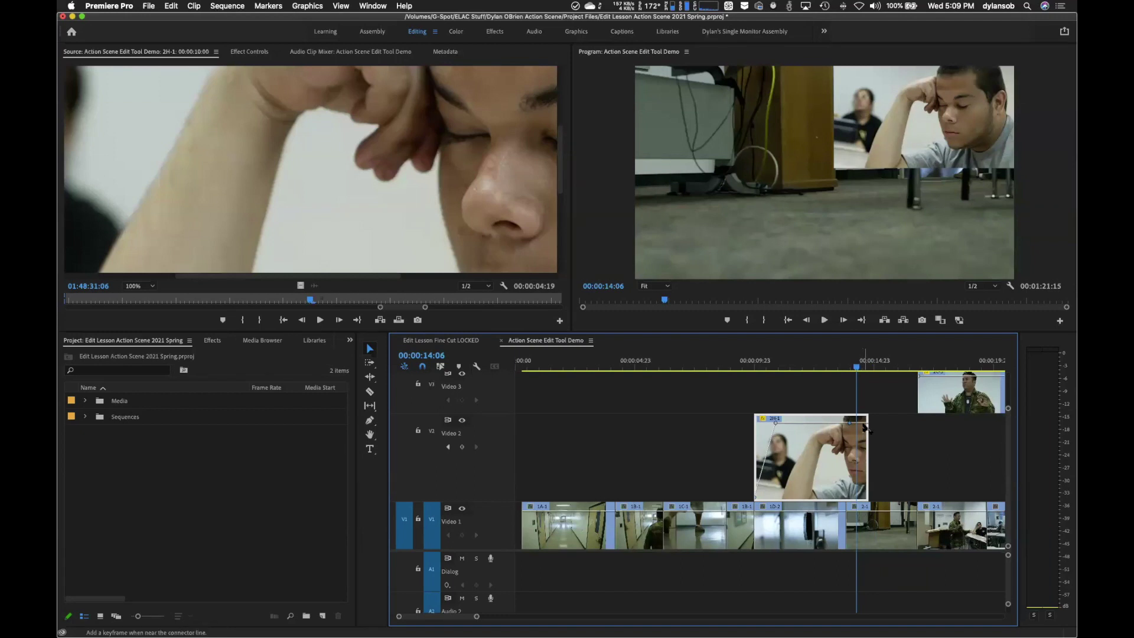
- Add opacity keyframes that fade clip 2H-1 out to zero at its end, and review both fades from 00:00:07:21
drag(864, 427, 866, 430)
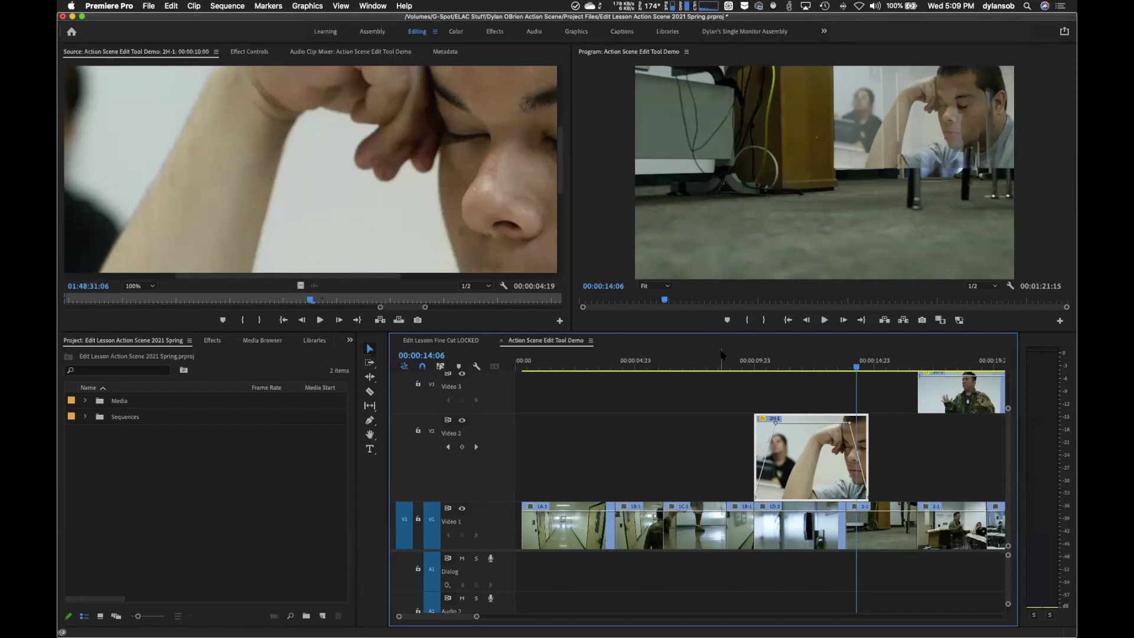
click(705, 367)
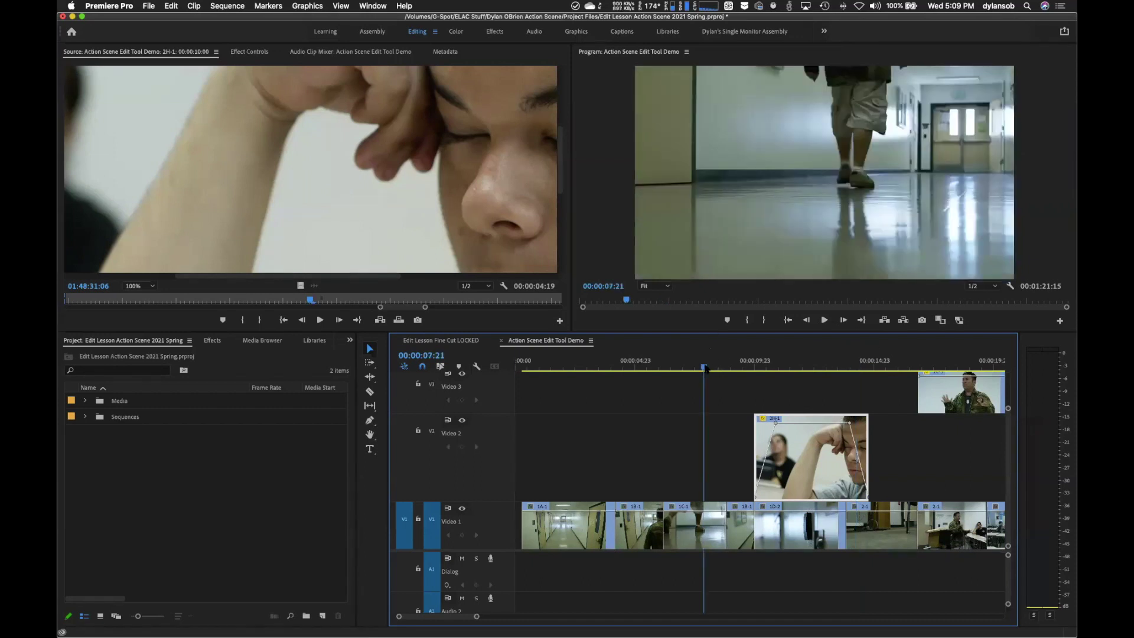
key(space)
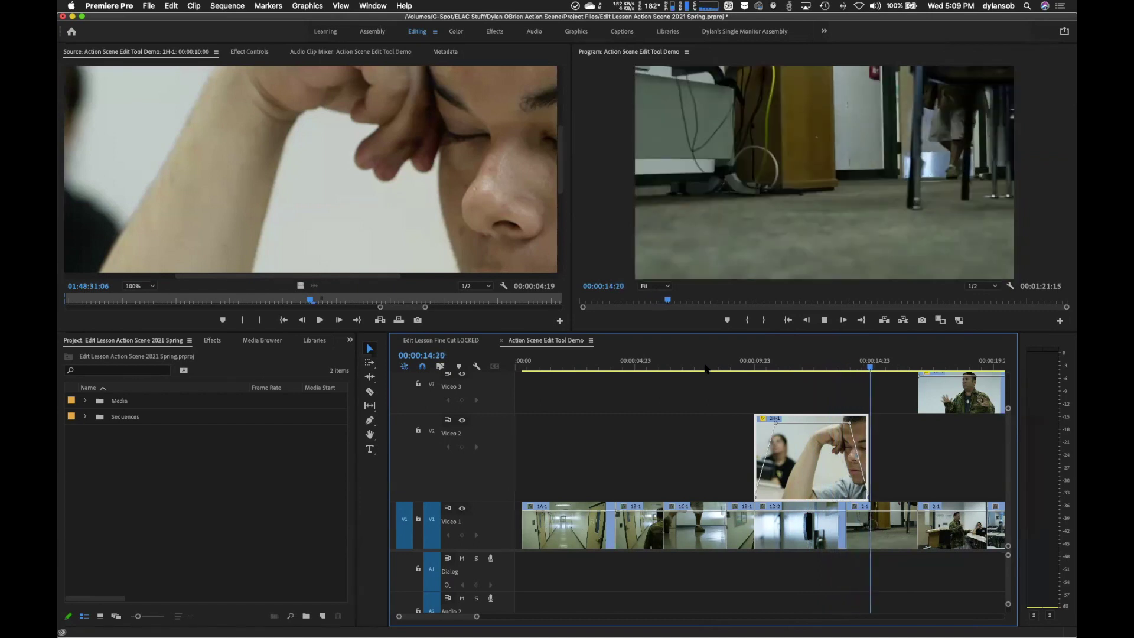
key(space)
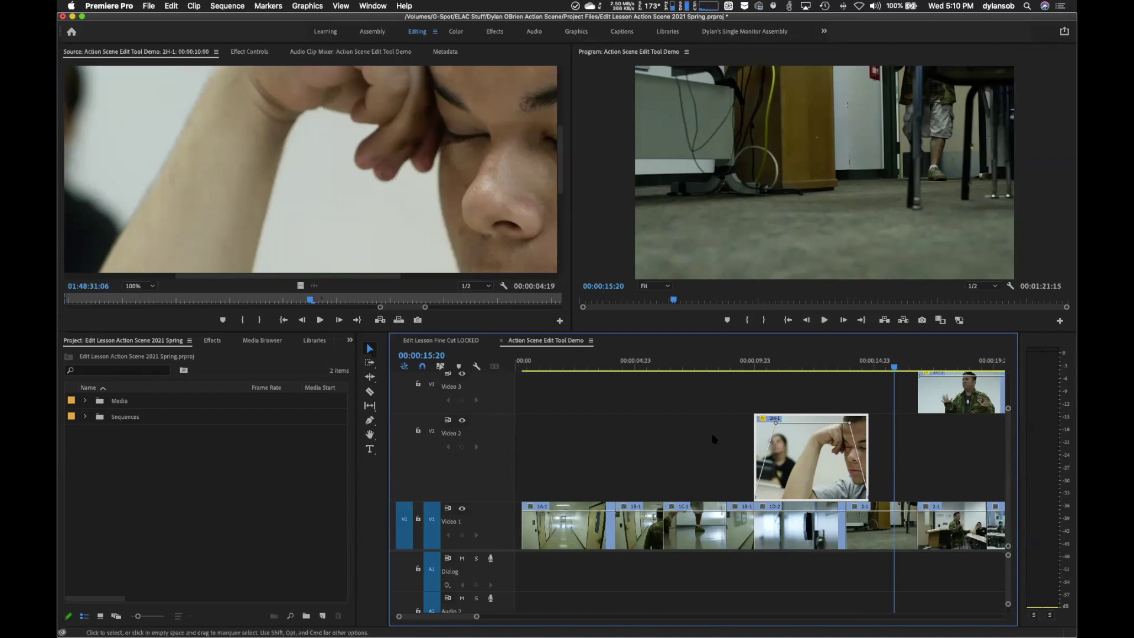
- Try a longer fade-in on clip 2H-1 by moving its full-opacity keyframe past mid-clip, review it, and move the keyframe back
drag(775, 424, 820, 423)
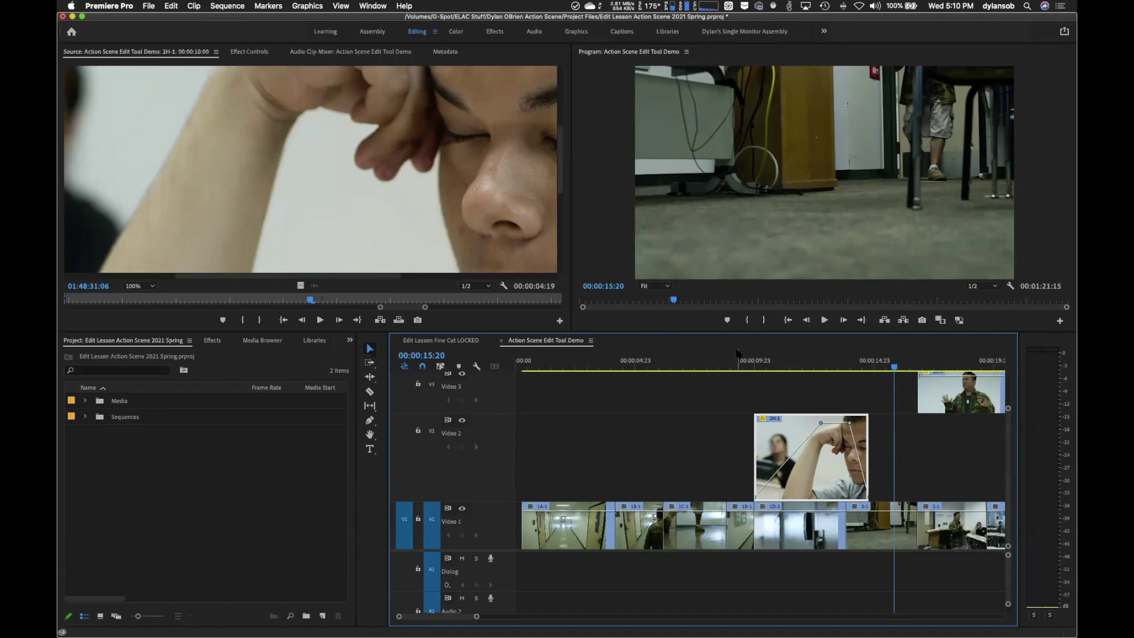
click(698, 360)
key(space)
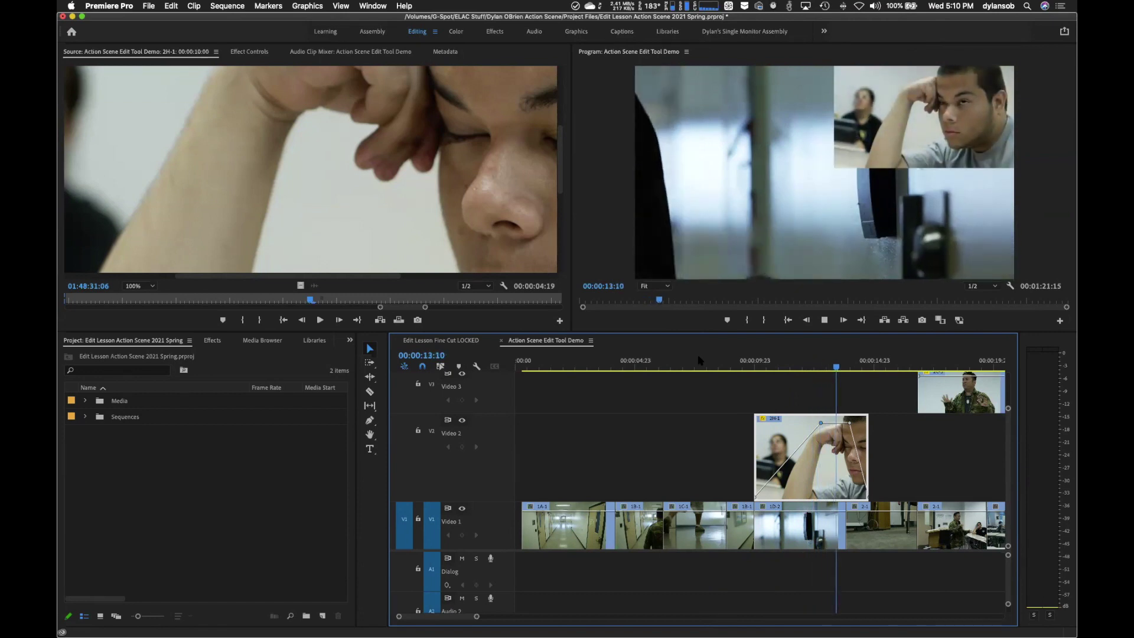
key(space)
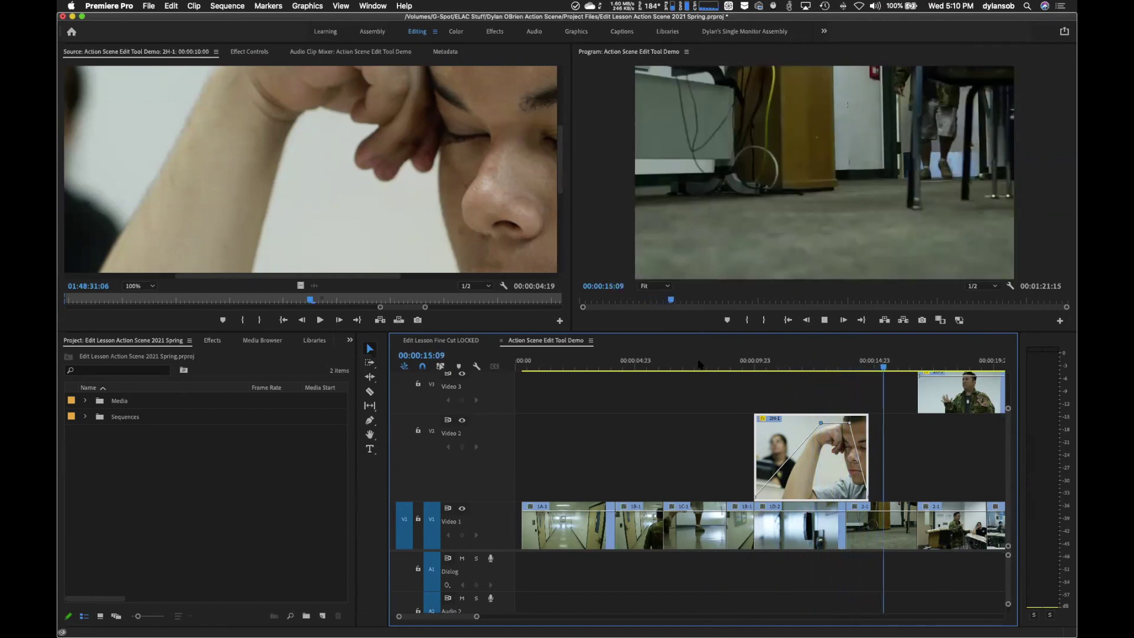
drag(820, 423, 777, 420)
- Place the Video 3 clip directly above clip 2H-1 with matching start and end, and play back the stacked clips
scroll(897, 442, up, 1)
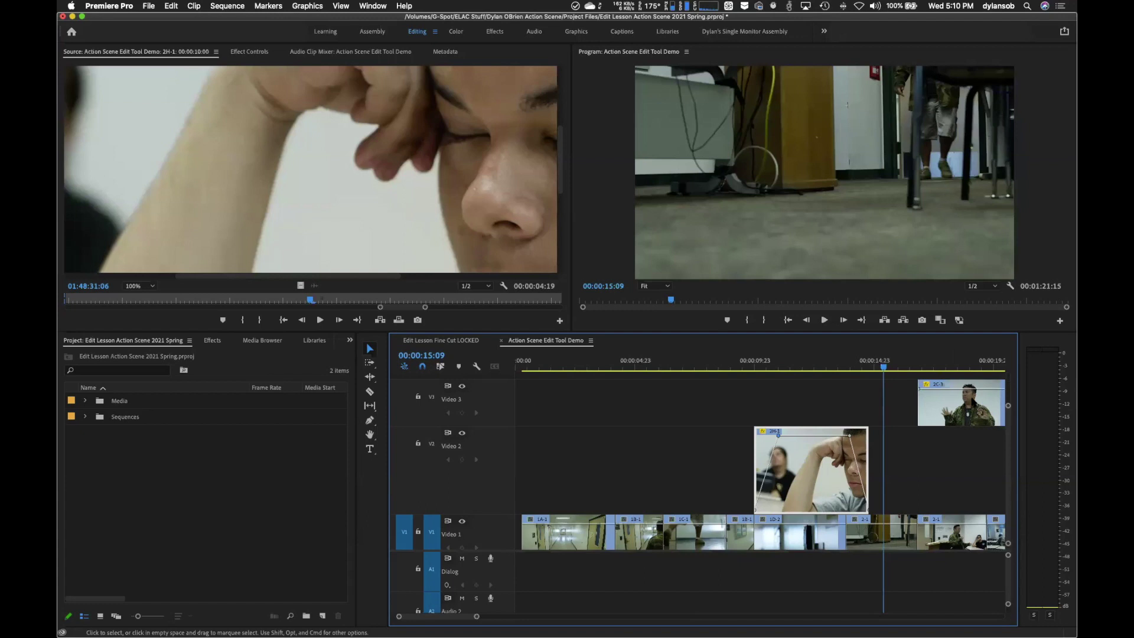
click(737, 360)
drag(977, 405, 871, 401)
key(space)
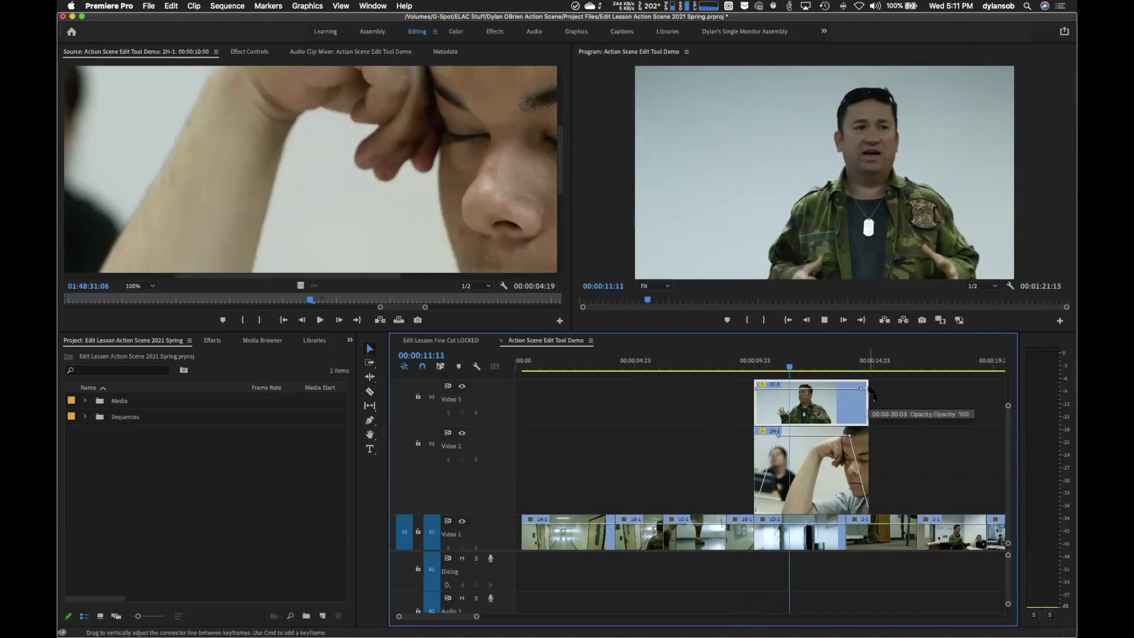
key(space)
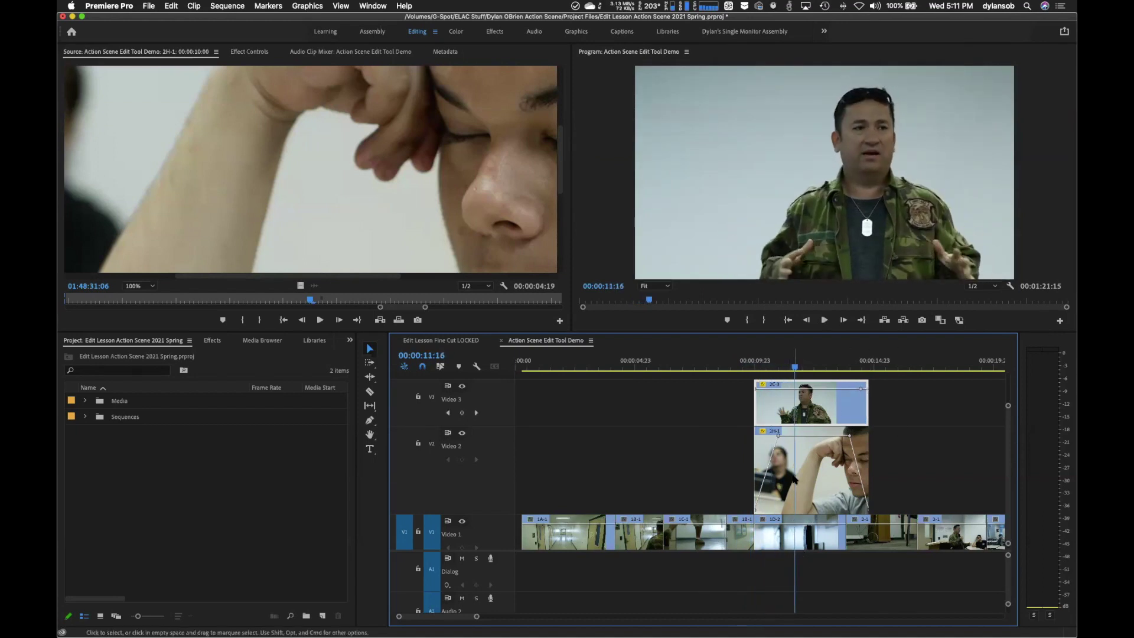
- Reduce the height of the Video 2 track
drag(499, 426, 499, 459)
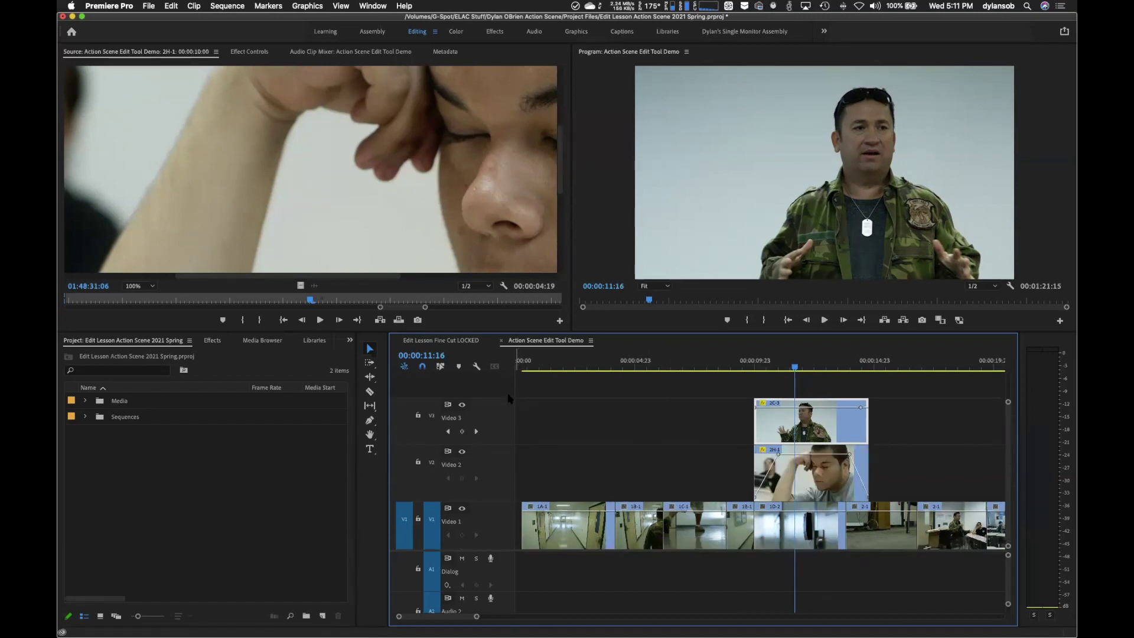
- Increase the Video 3 track height and set clip 2C-3's scale to 48 to match clip 2H-1
drag(508, 398, 508, 387)
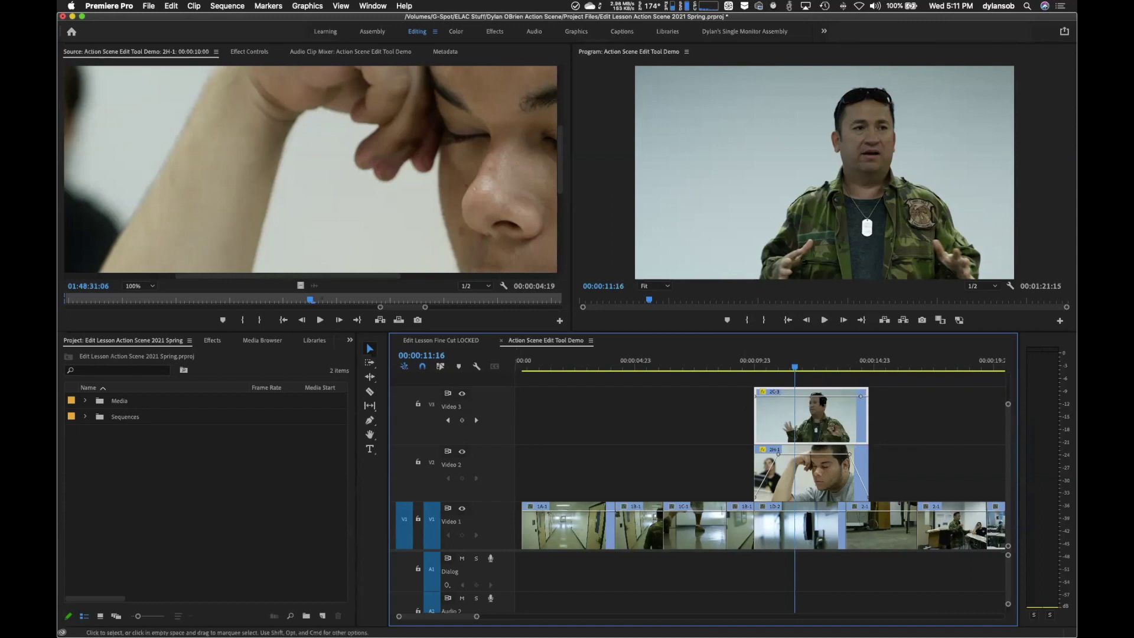
double_click(835, 406)
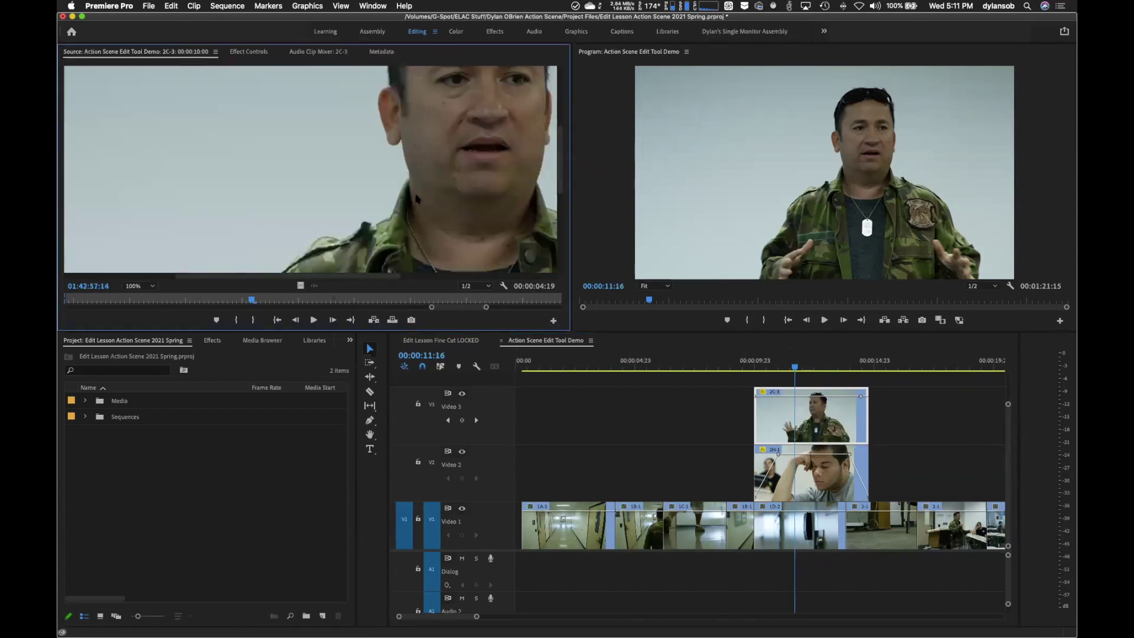
click(258, 54)
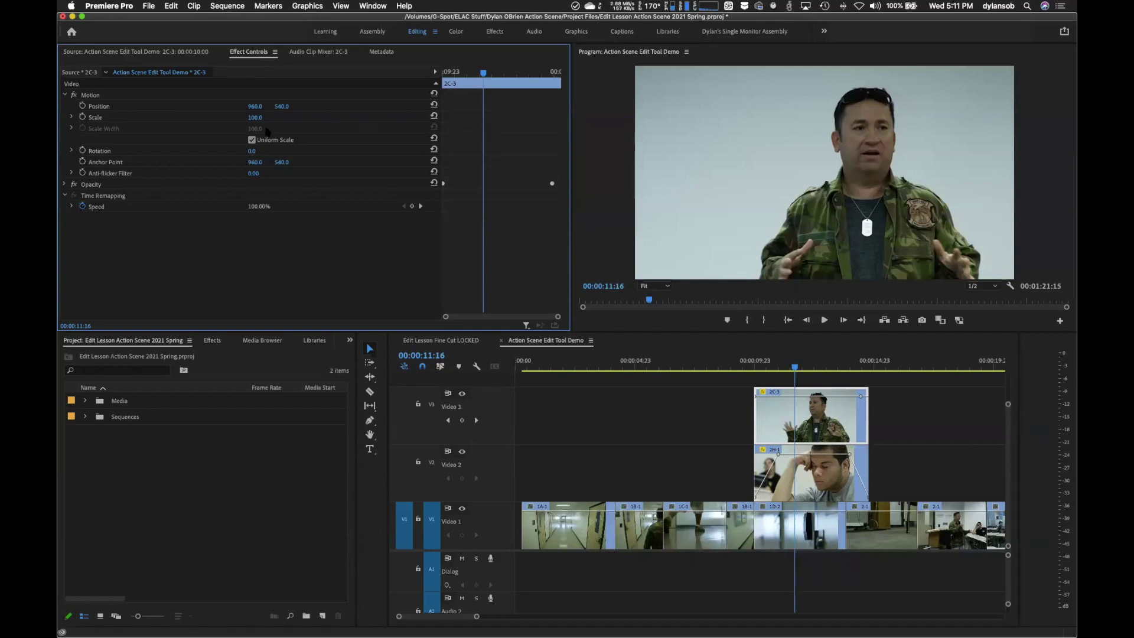
double_click(821, 479)
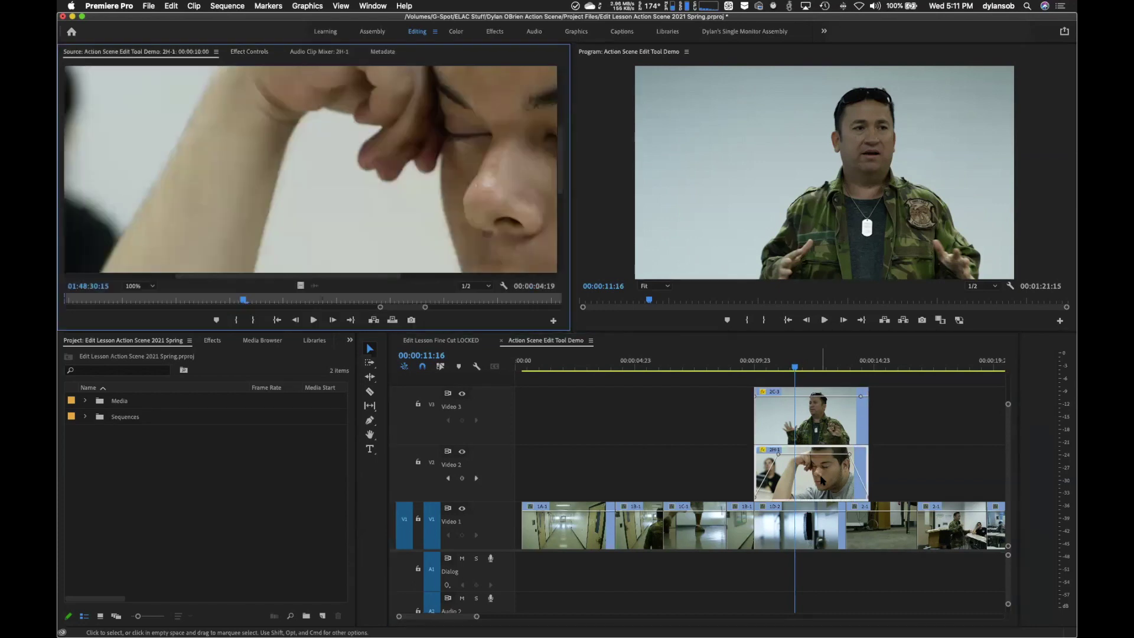
click(248, 52)
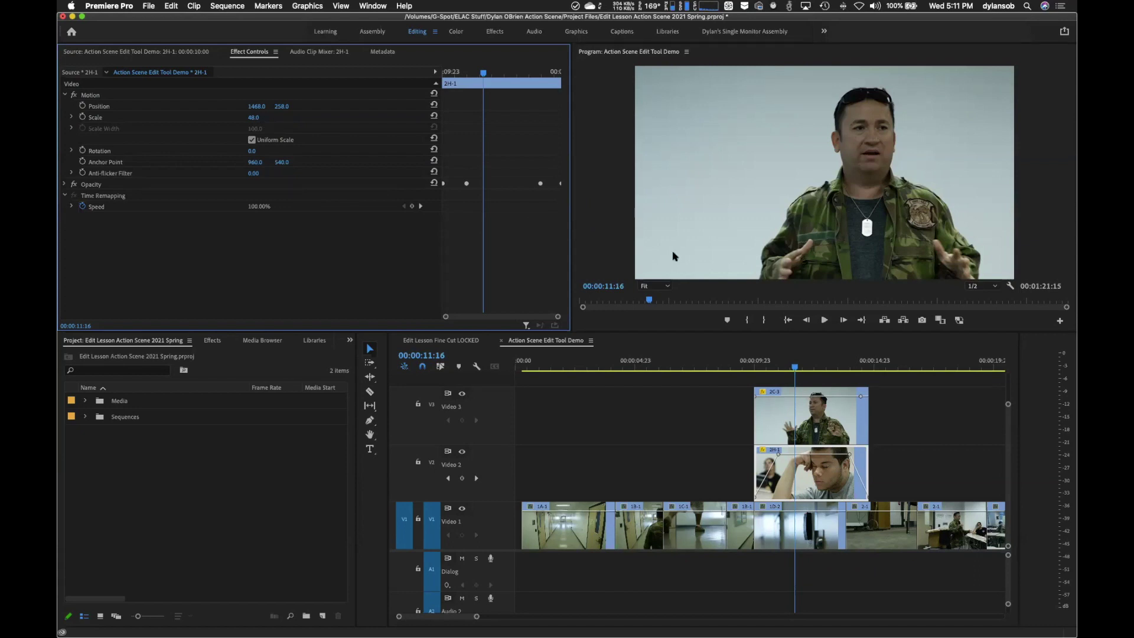
double_click(814, 416)
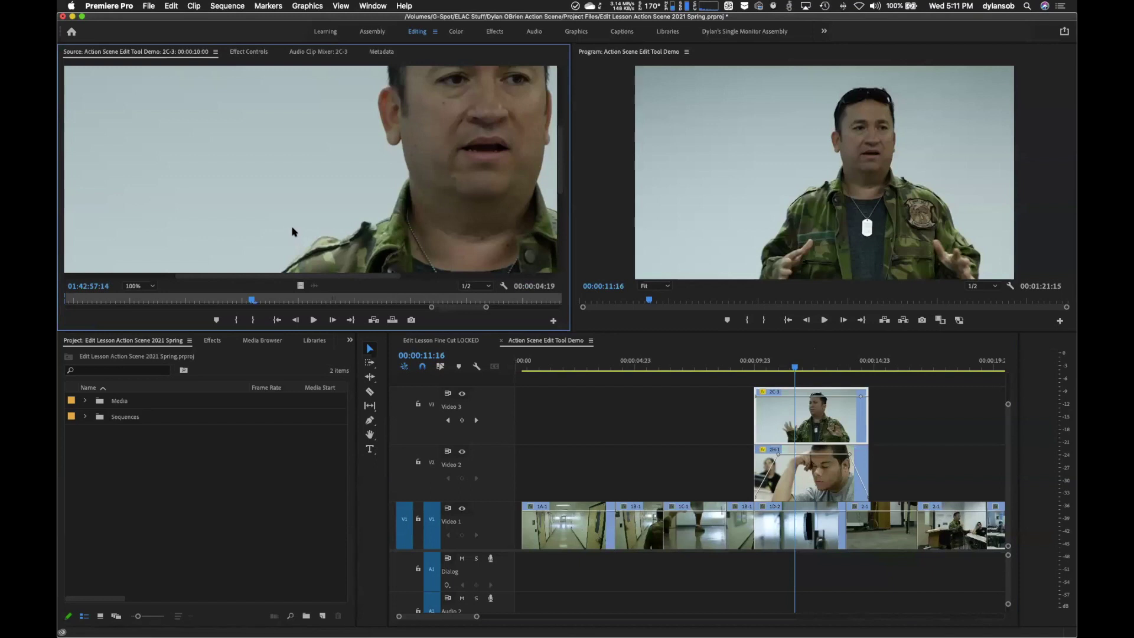
click(243, 53)
click(256, 117)
text(48)
key(Return)
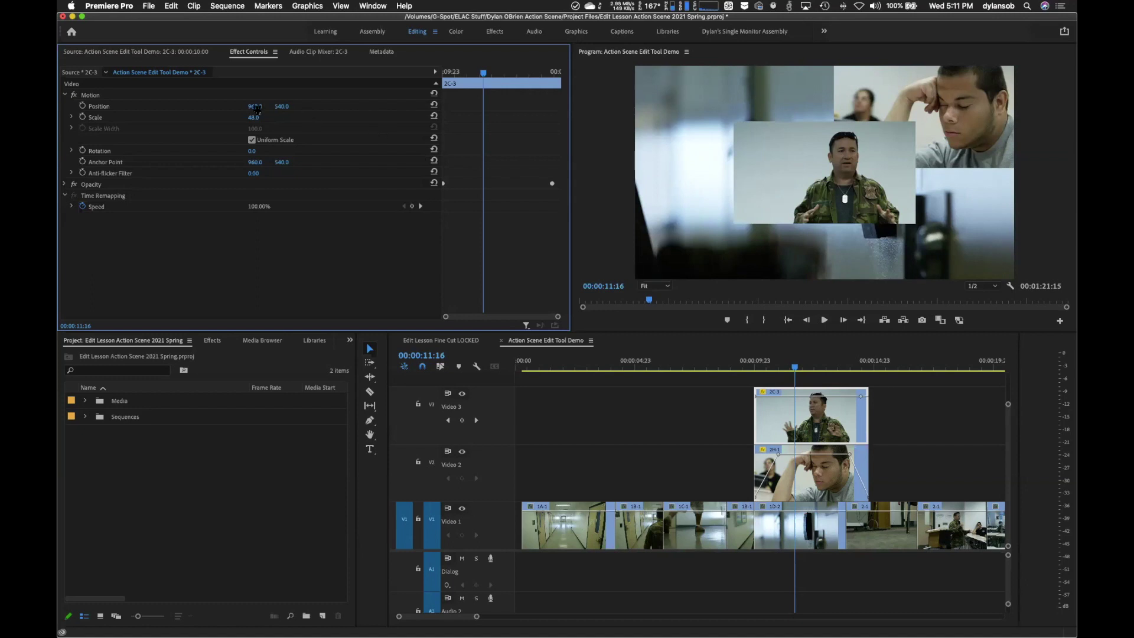
- Position clip 2C-3 at 454, 257 beside the clip 2H-1 inset and play both back from 00:00:10:00
drag(255, 106, 195, 106)
drag(281, 106, 221, 106)
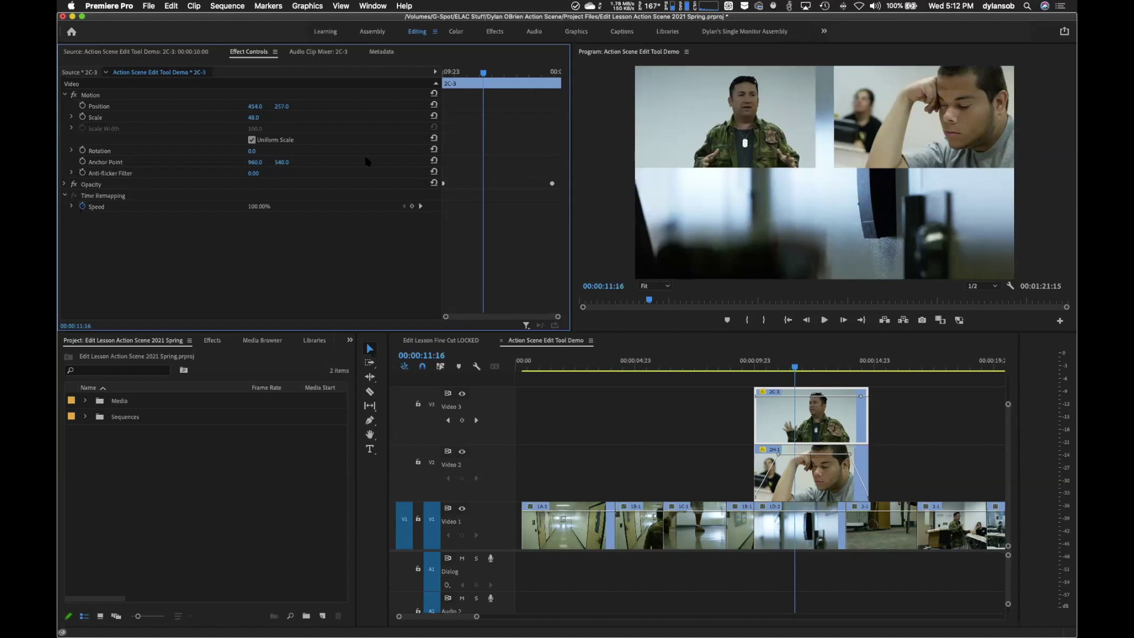
key(Up)
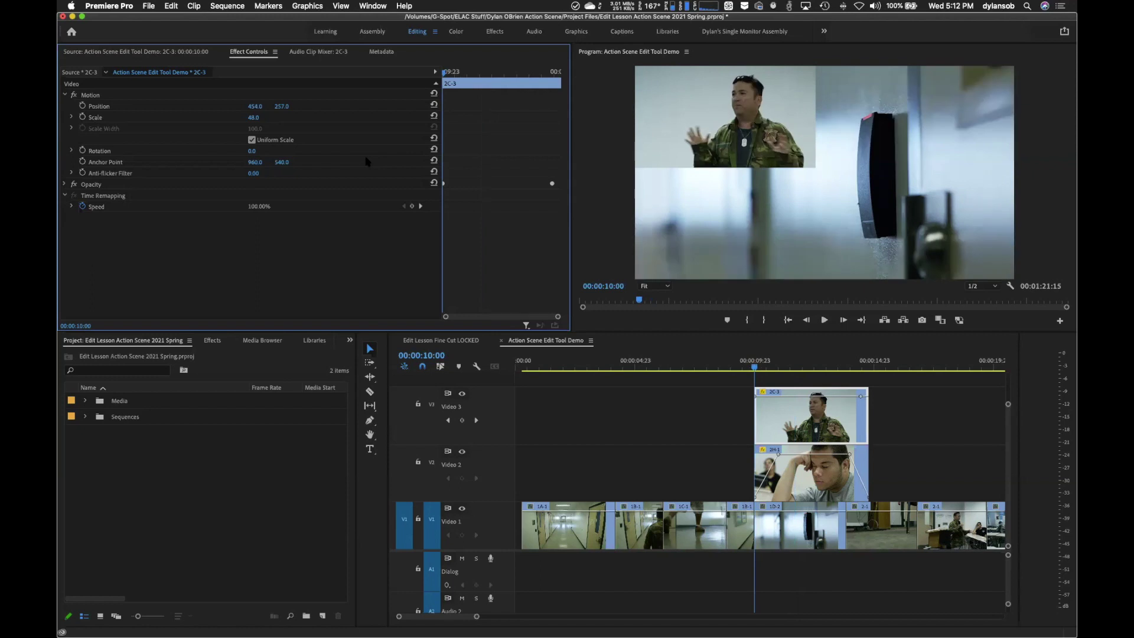
key(space)
key(space)
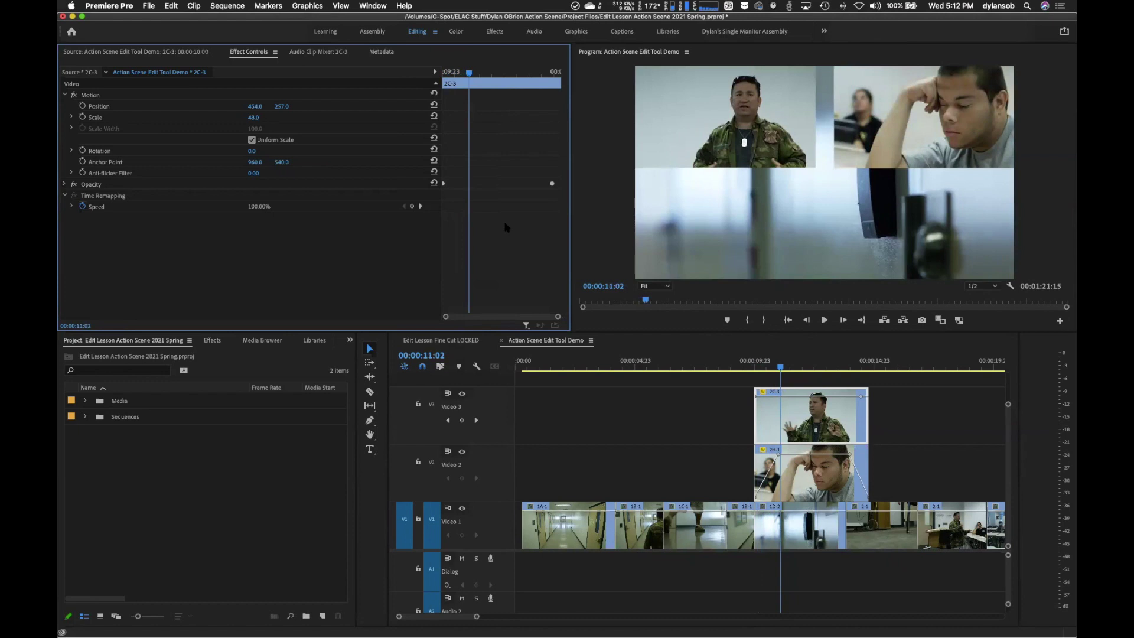
- Add opacity keyframes to clip 2C-3 at its start and at 00:00:10:23, fading it in from zero in line with clip 2H-1
key(=)
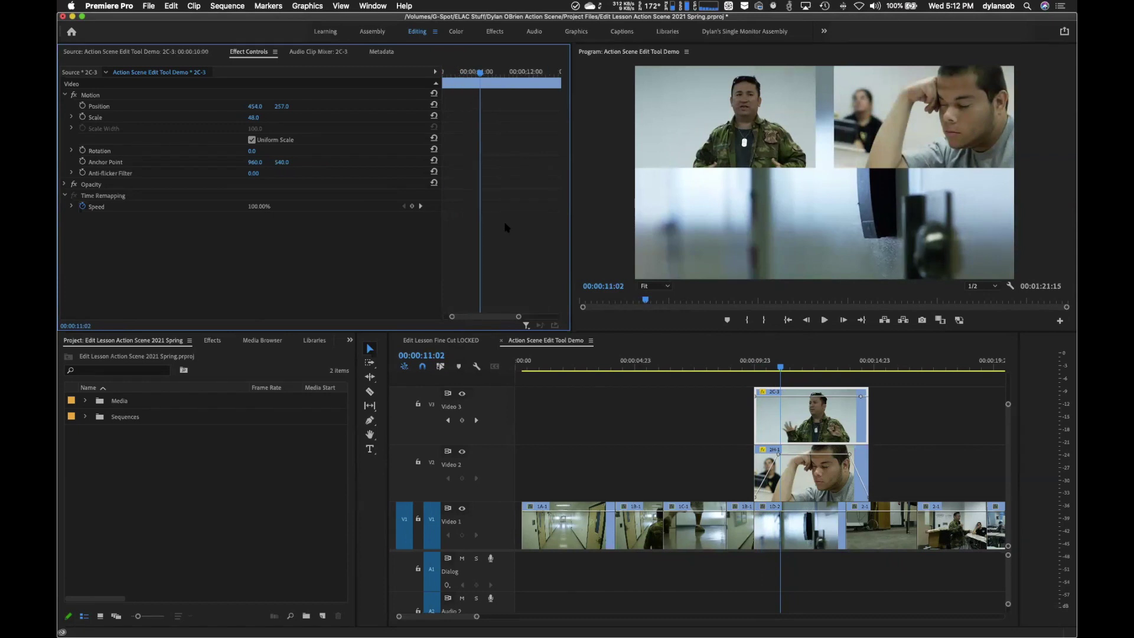
click(767, 367)
key(=)
key(=)
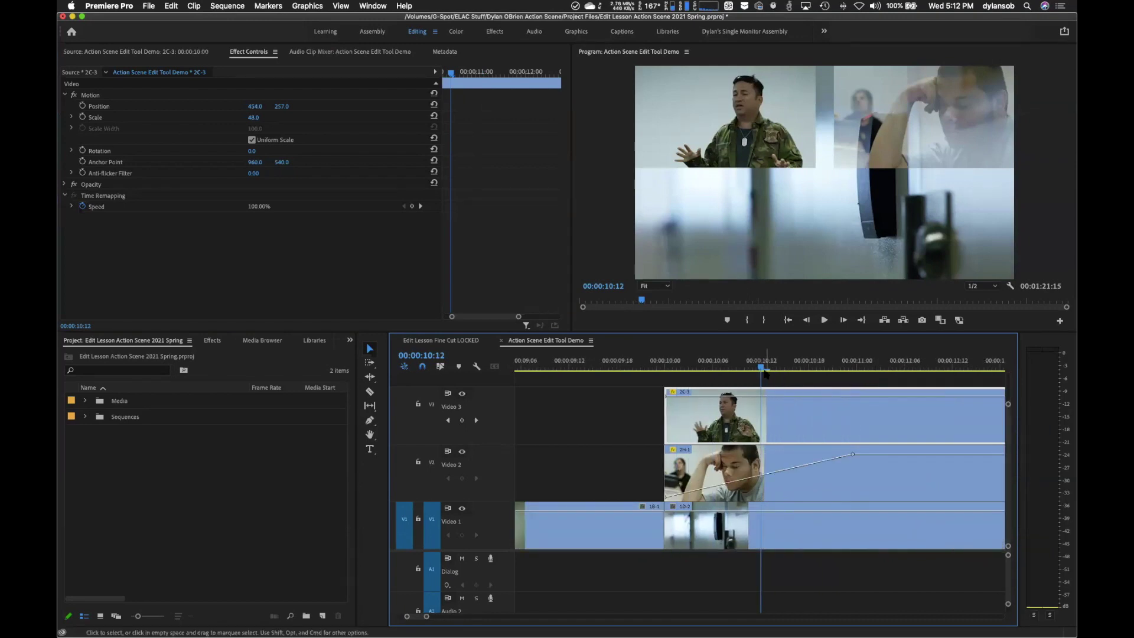
key(space)
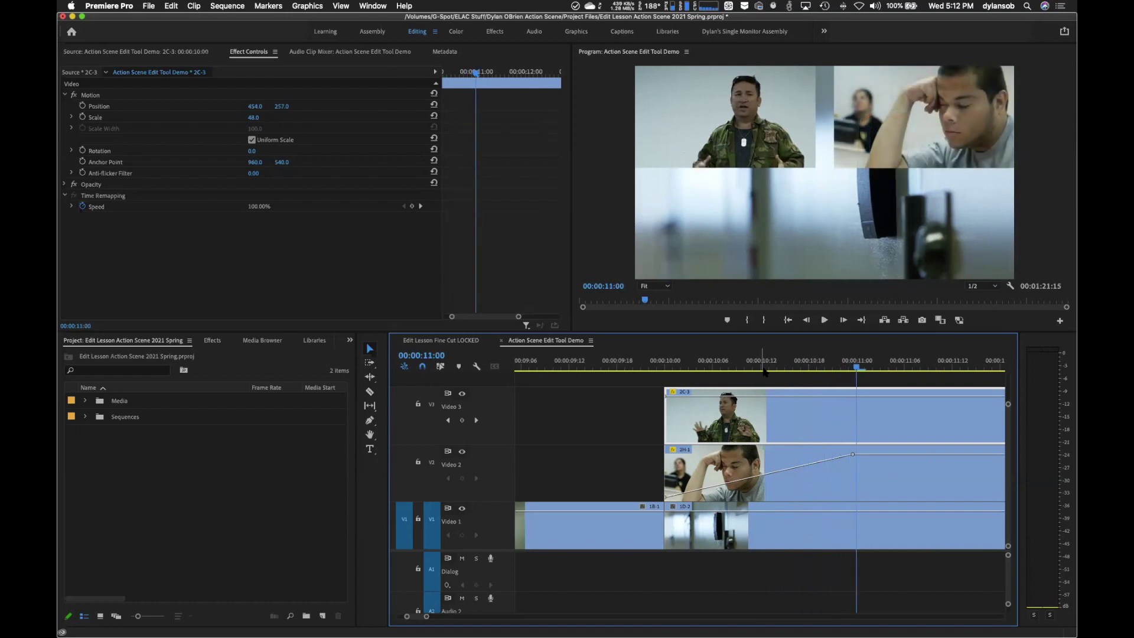
click(852, 455)
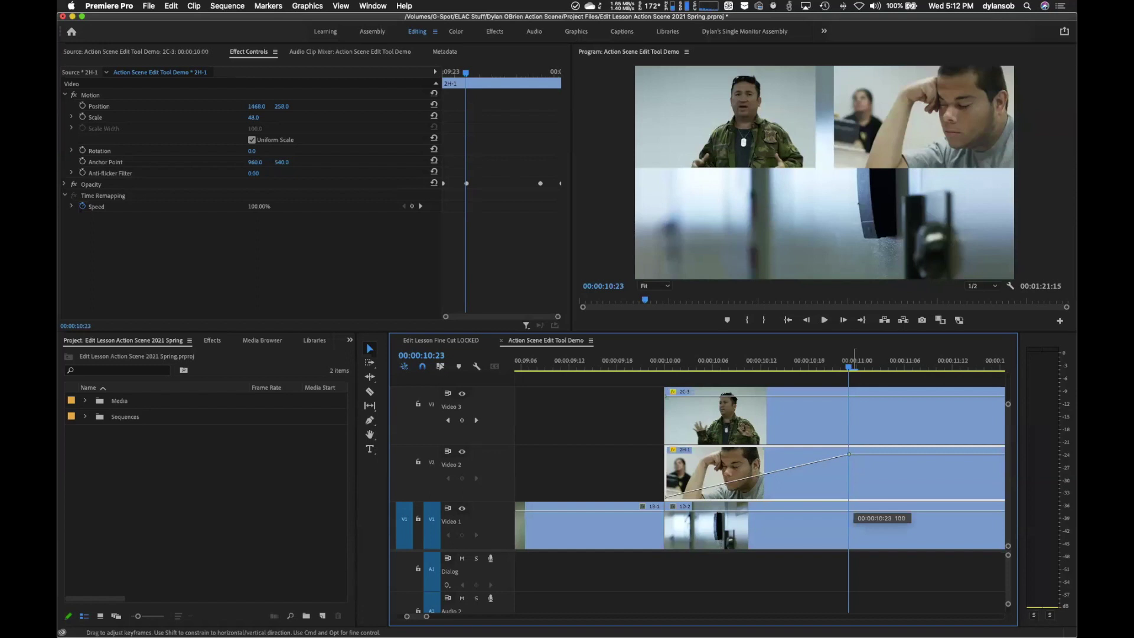
super+click(848, 396)
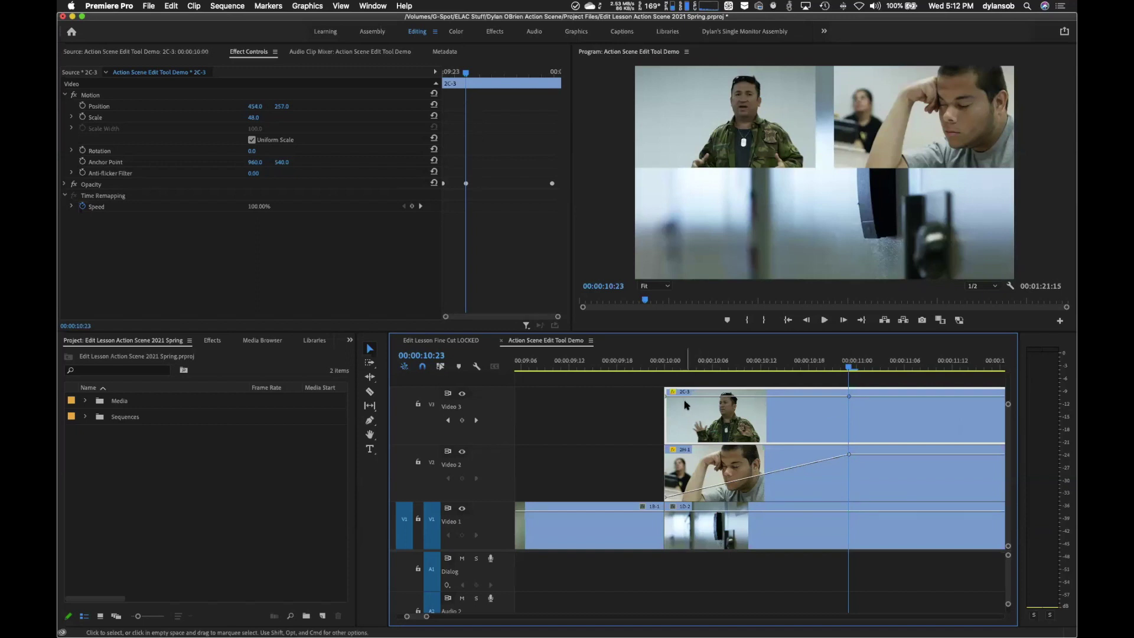
super+click(668, 396)
drag(667, 397, 666, 440)
- Play back the matched fade-ins of clips 2C-3 and 2H-1 from 00:00:09:11
click(656, 367)
drag(657, 367, 563, 368)
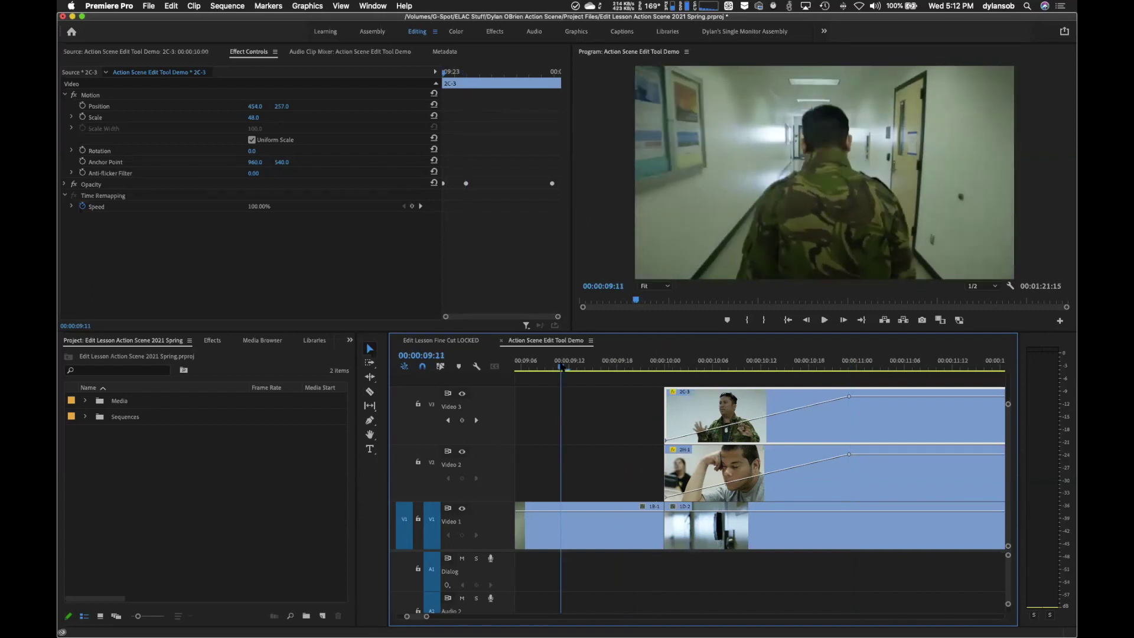
key(space)
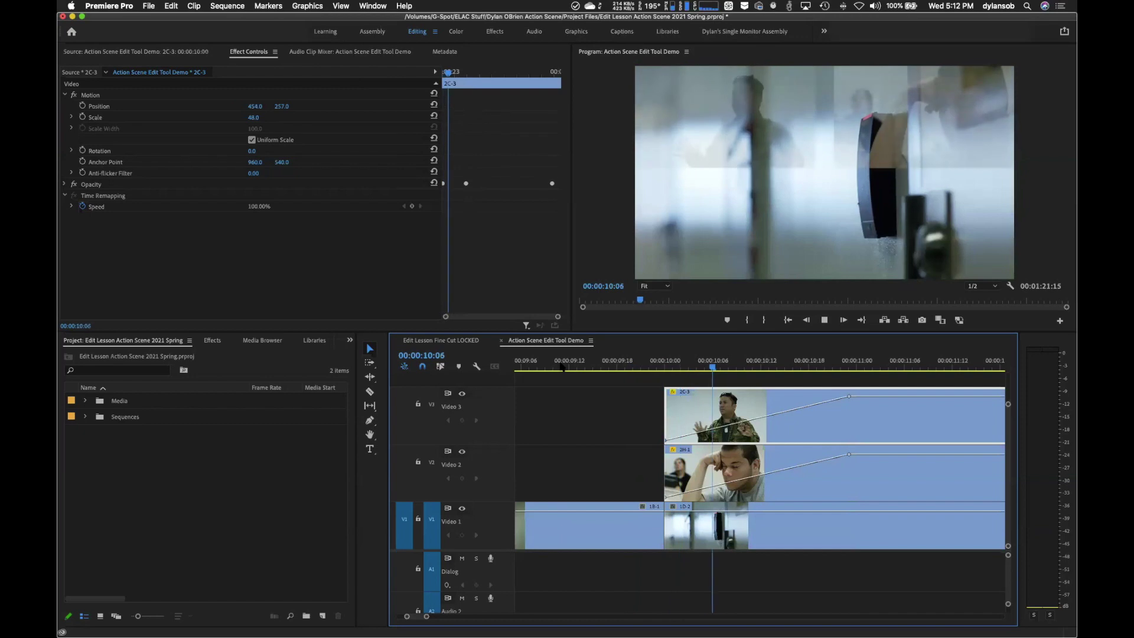
key(space)
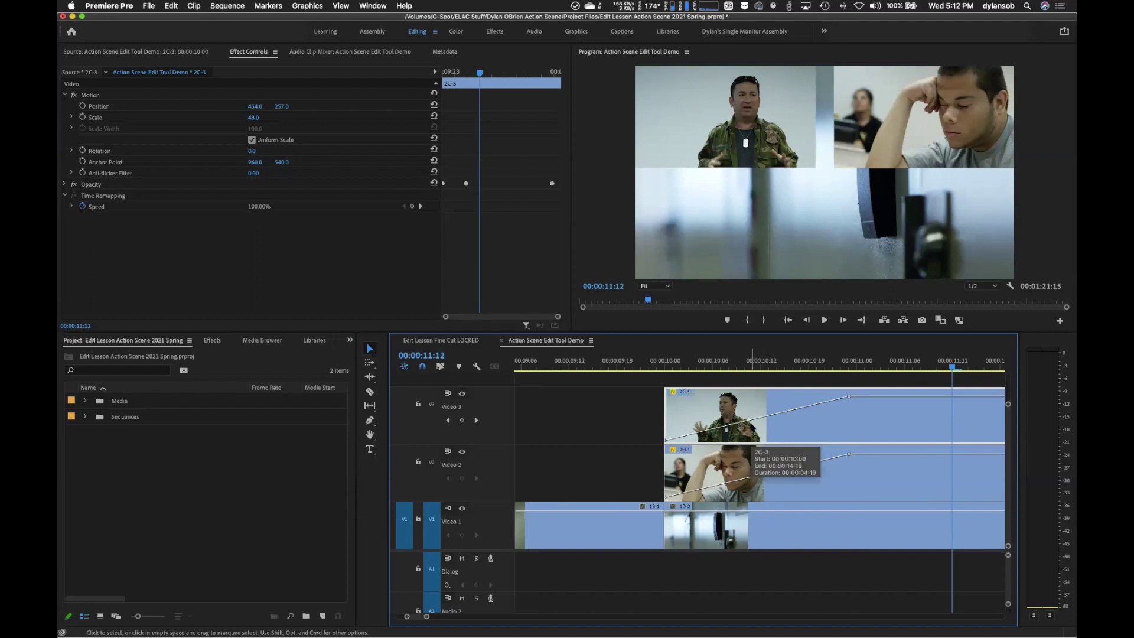
- Move clip 2C-3's last opacity keyframe to 00:00:13:23, in line with the start of clip 2H-1's fade-out
scroll(751, 426, down, 5)
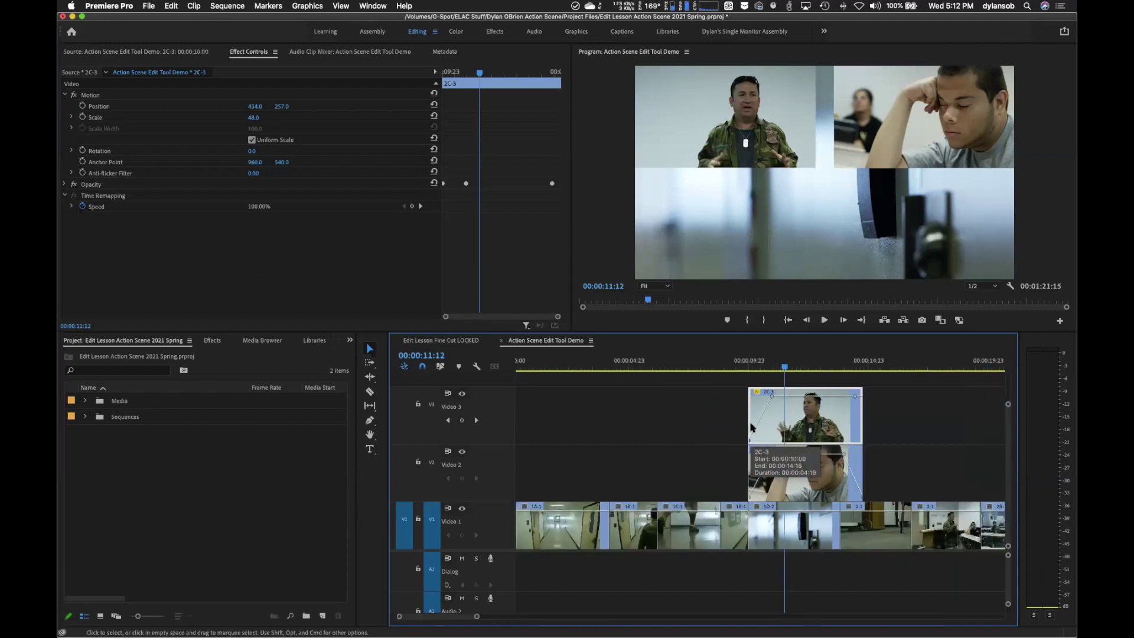
scroll(751, 427, up, 5)
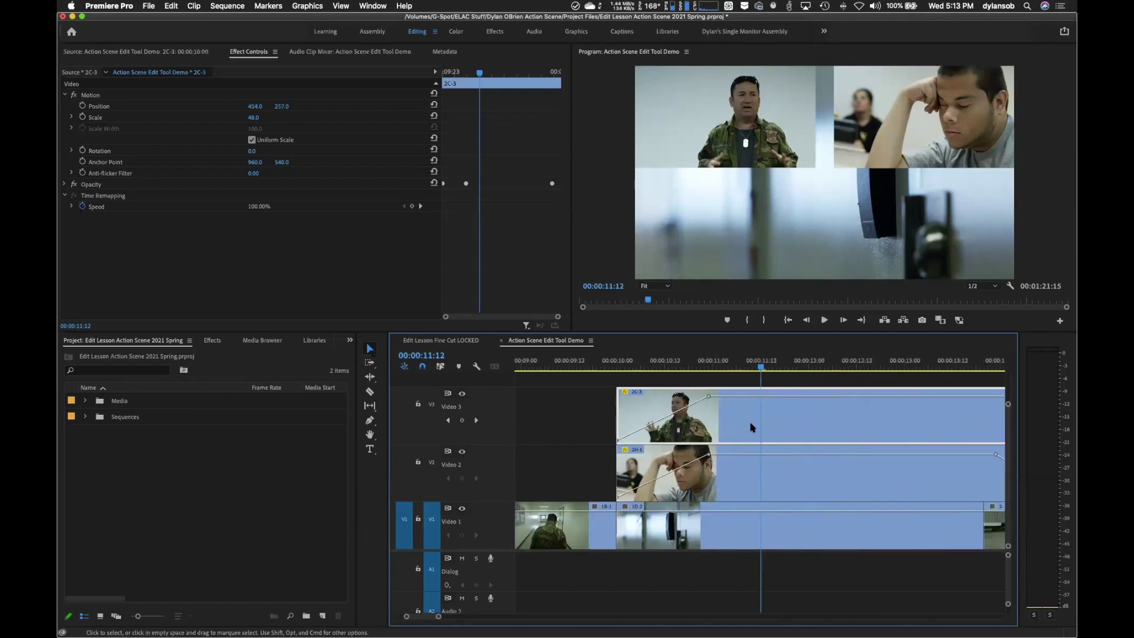
key(space)
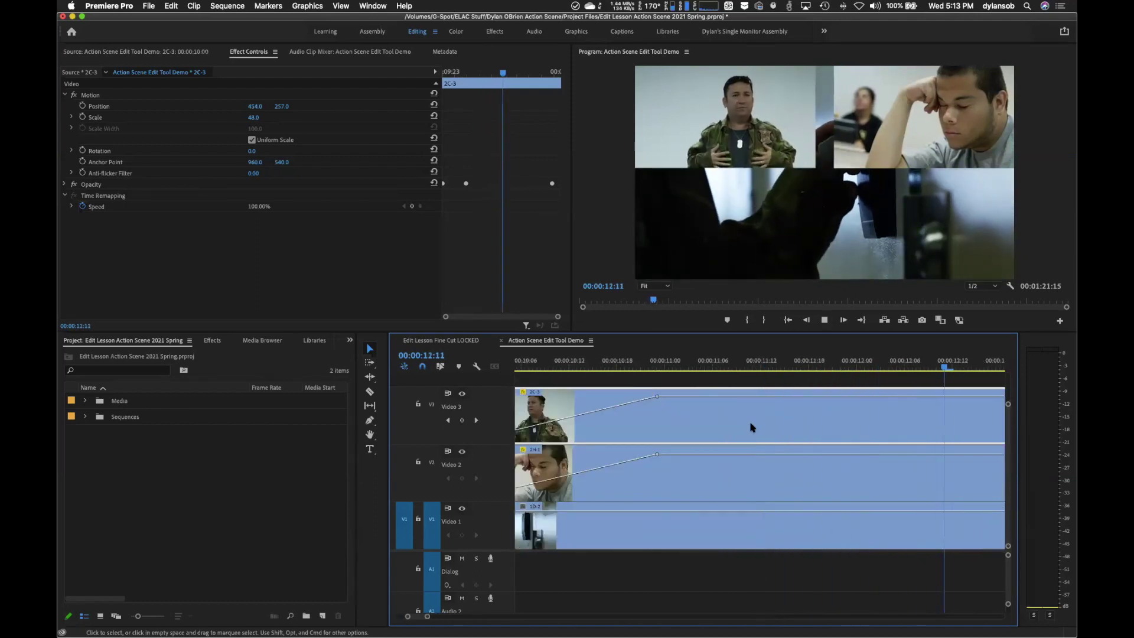
key(space)
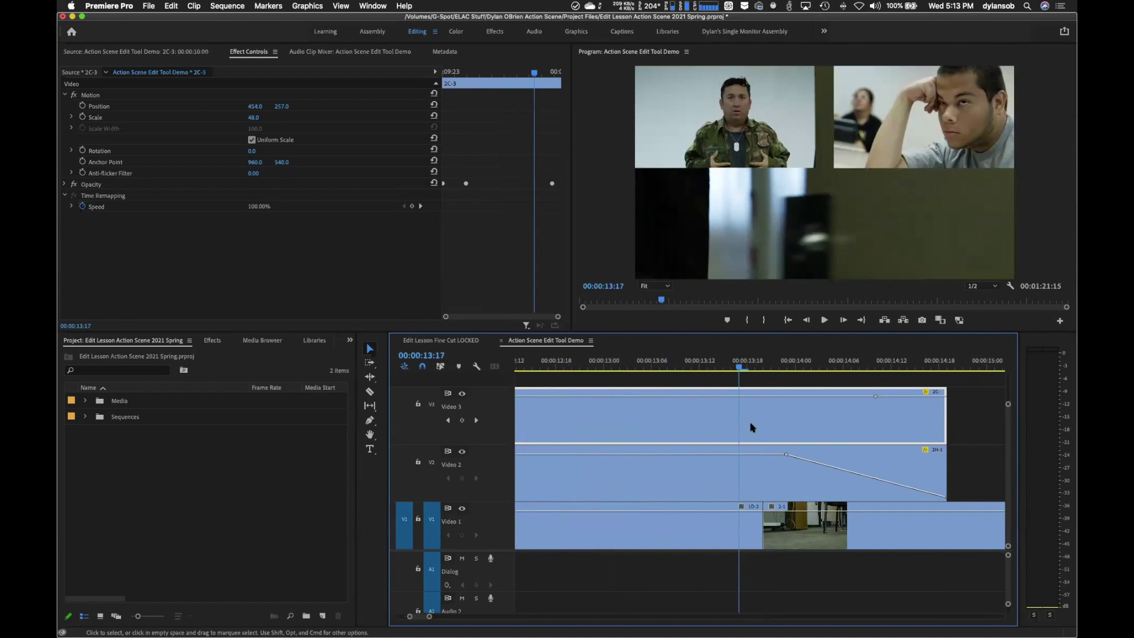
key(Right)
key(Right)
key(Right)
key(Right)
key(Right)
key(Right)
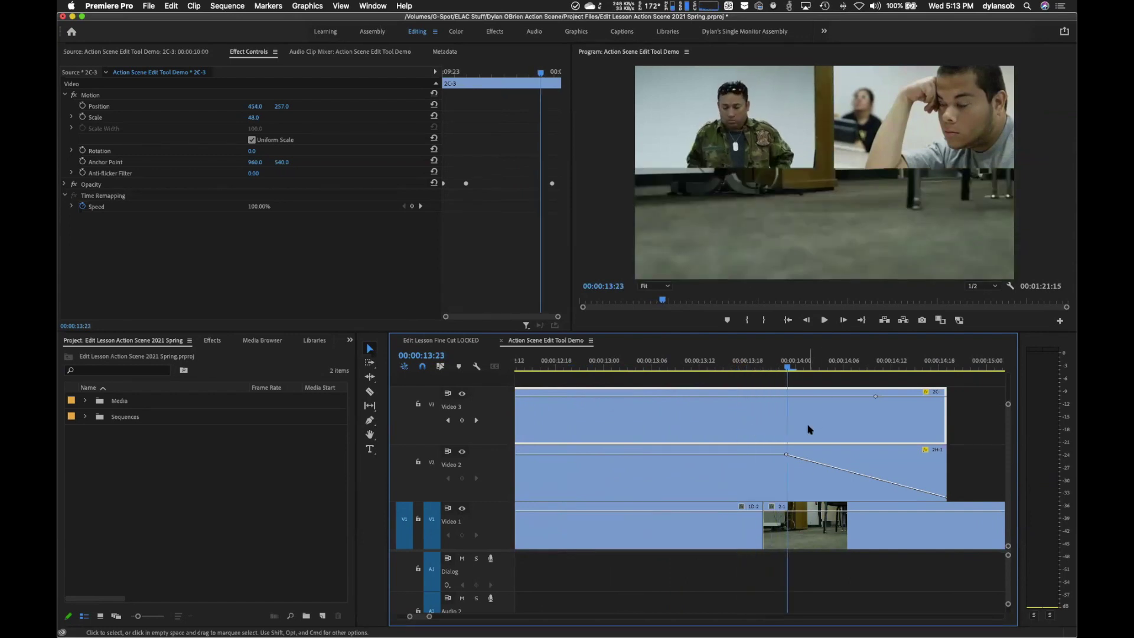
drag(874, 395, 855, 397)
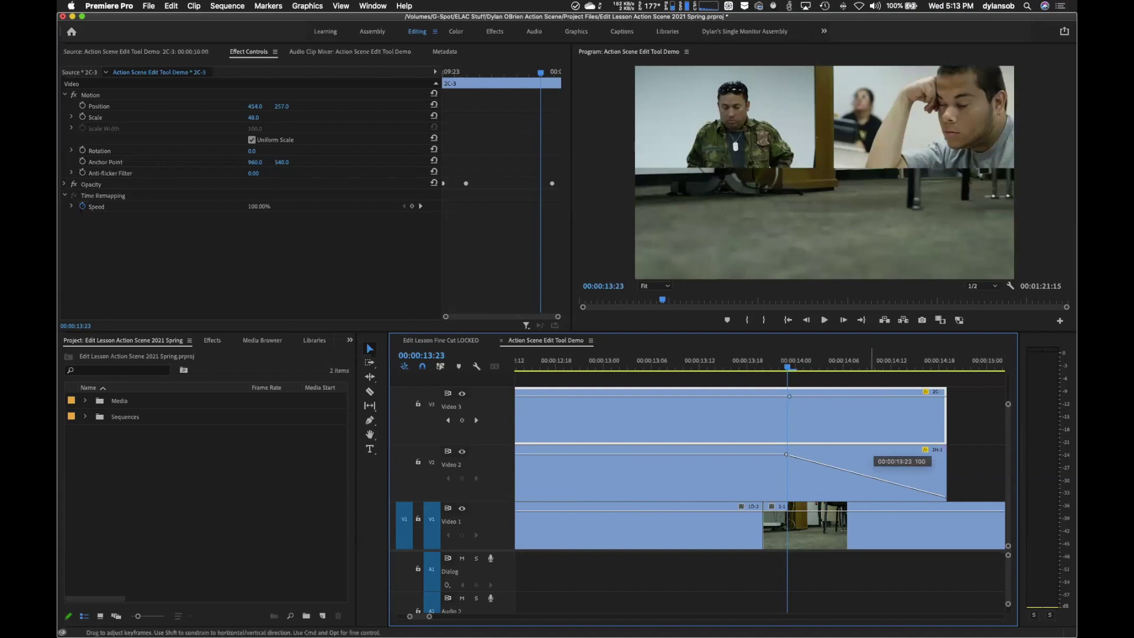
drag(788, 396, 788, 396)
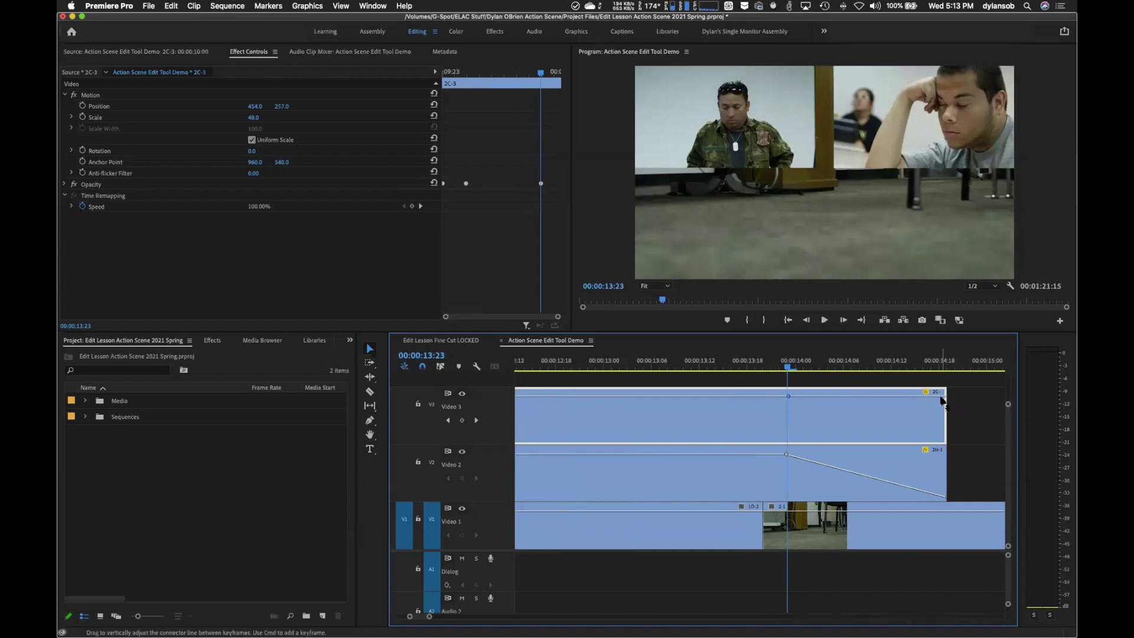
- Add a zero-opacity keyframe at the end of clip 2C-3 and play back both insets from 00:00:09:01
super+click(941, 397)
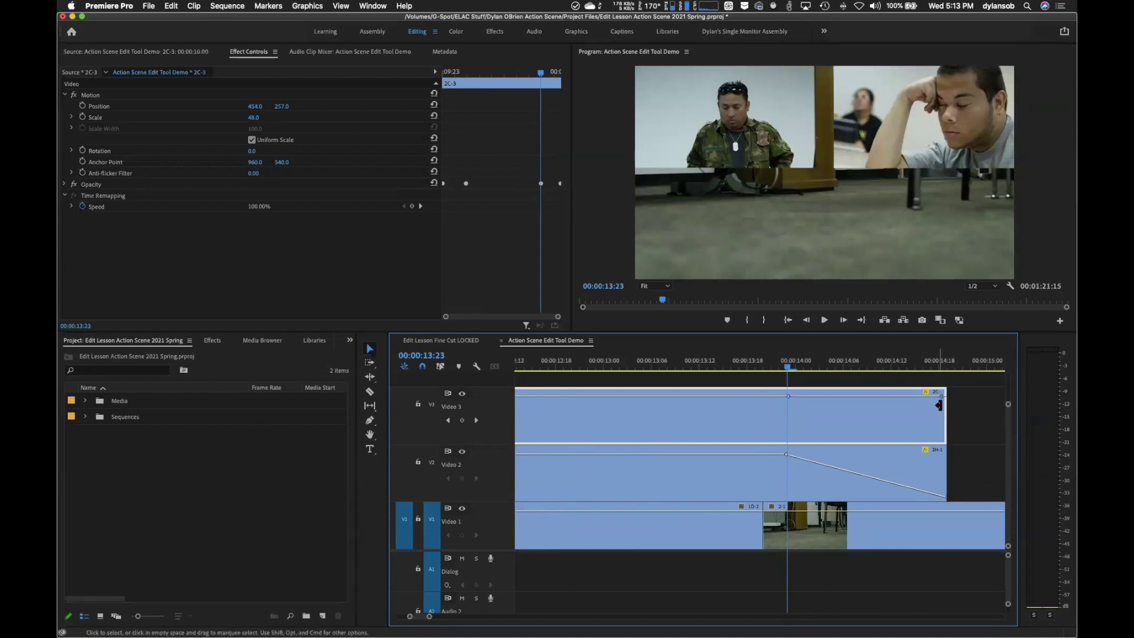
drag(943, 397, 945, 440)
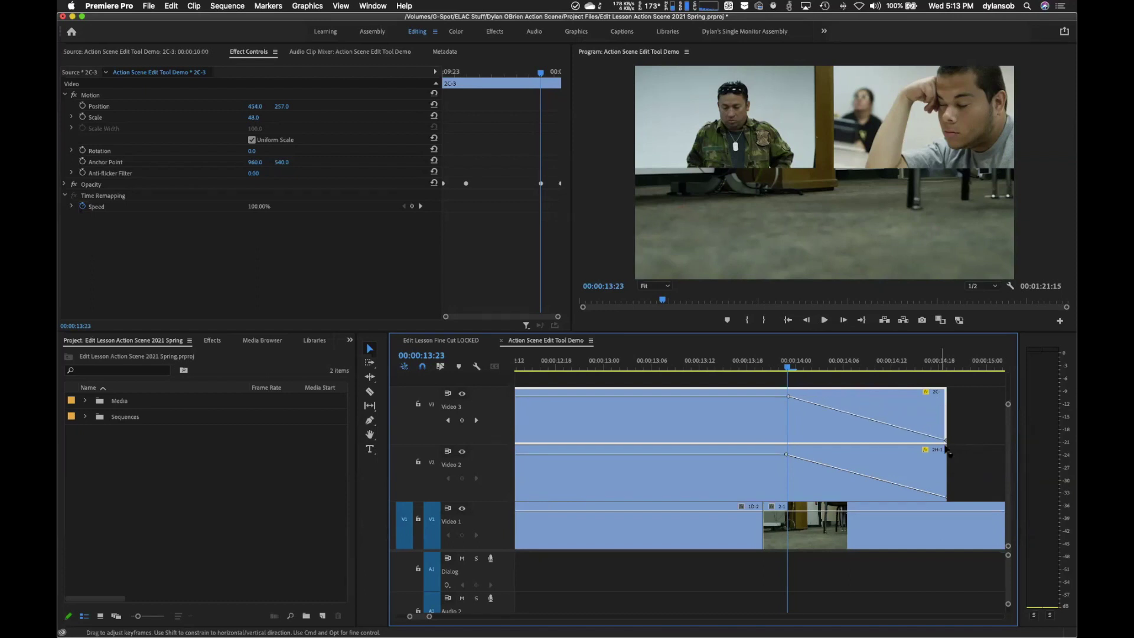
key(minus)
key(minus)
key(minus)
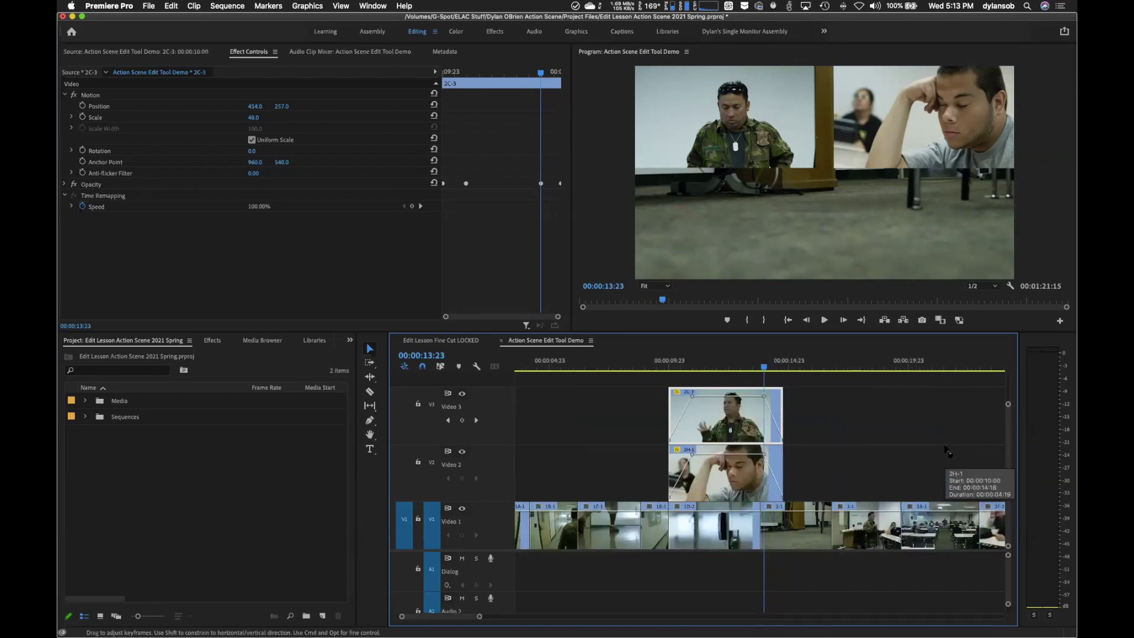
click(646, 368)
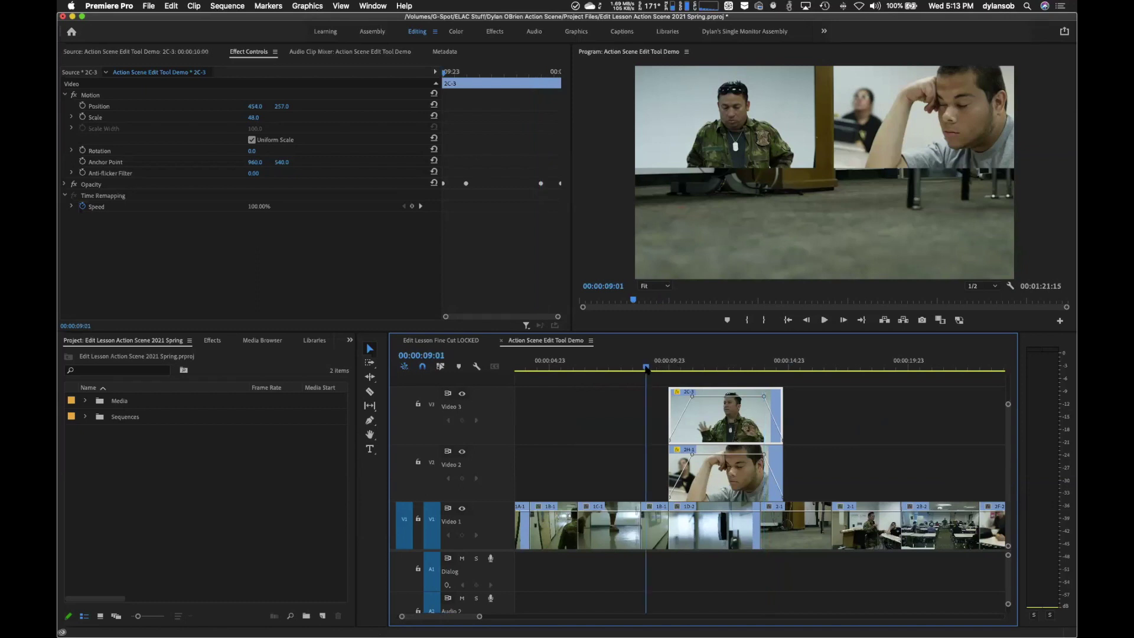
key(space)
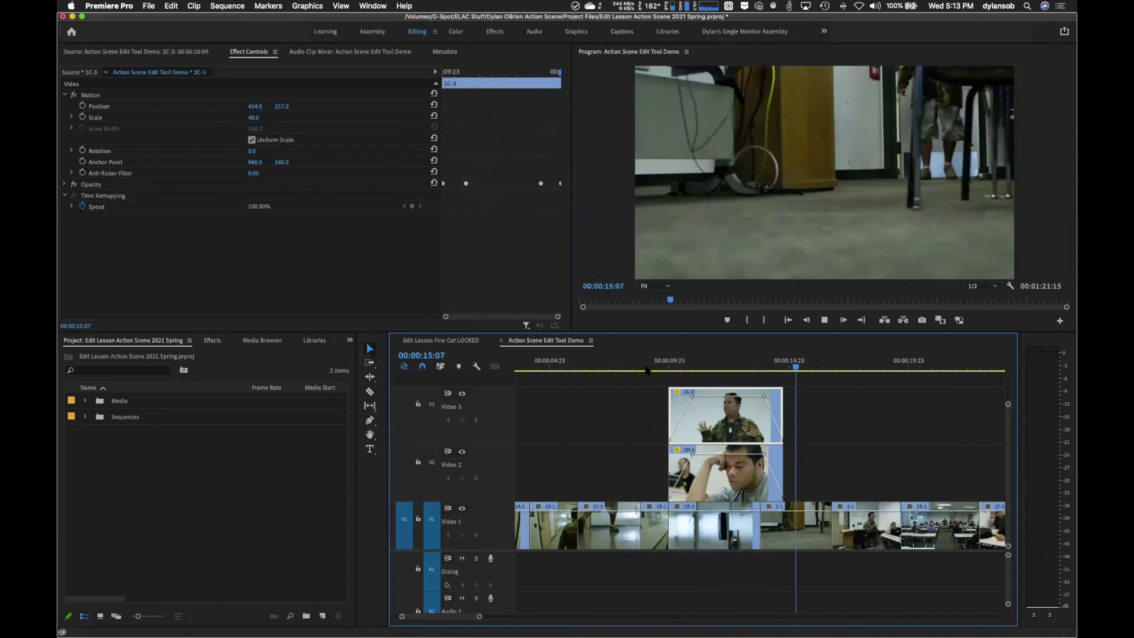
key(space)
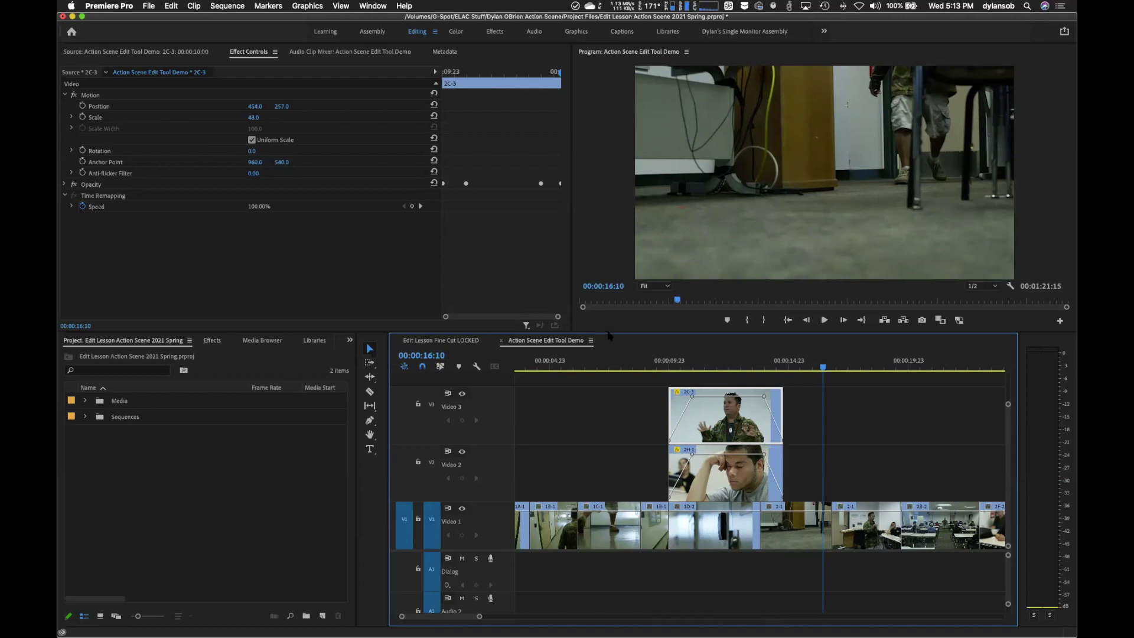
- Rotate clip 2C-3 to 44° and play back the rotated inset from just before its fade-in
click(724, 365)
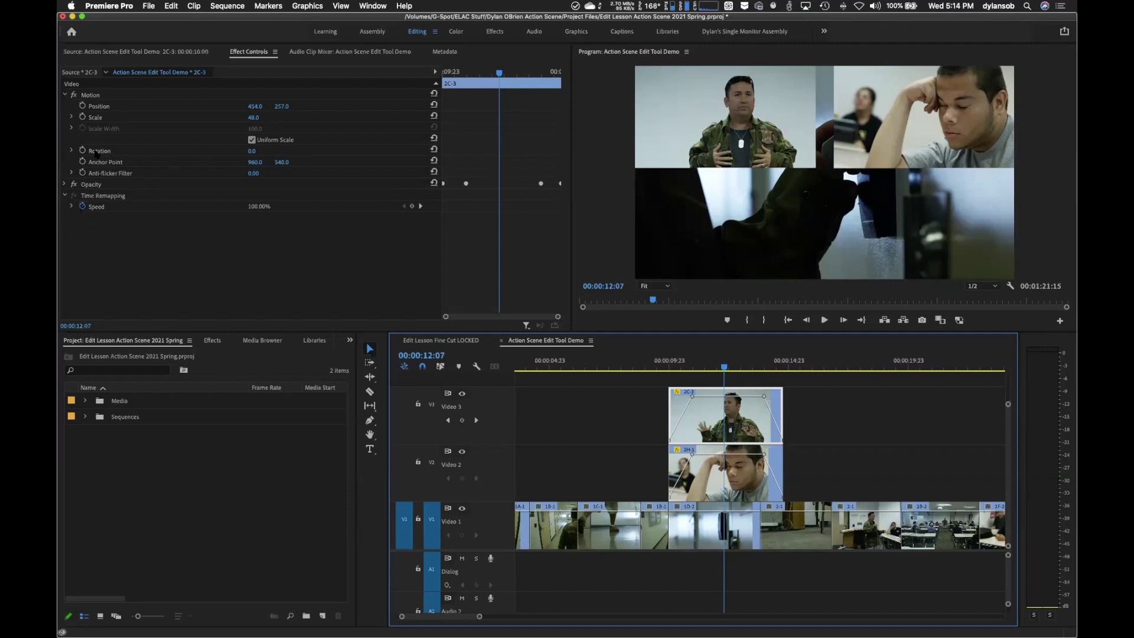
mouse_move(251, 150)
mouse_down()
mouse_move(279, 151)
mouse_move(260, 151)
mouse_up()
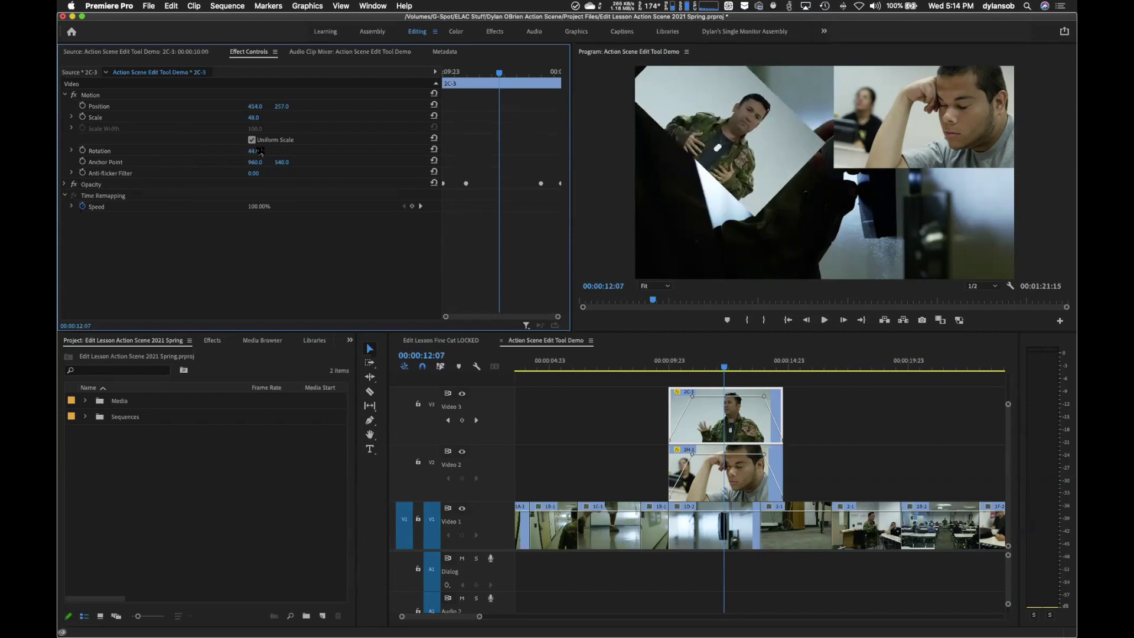
drag(724, 367, 657, 368)
key(space)
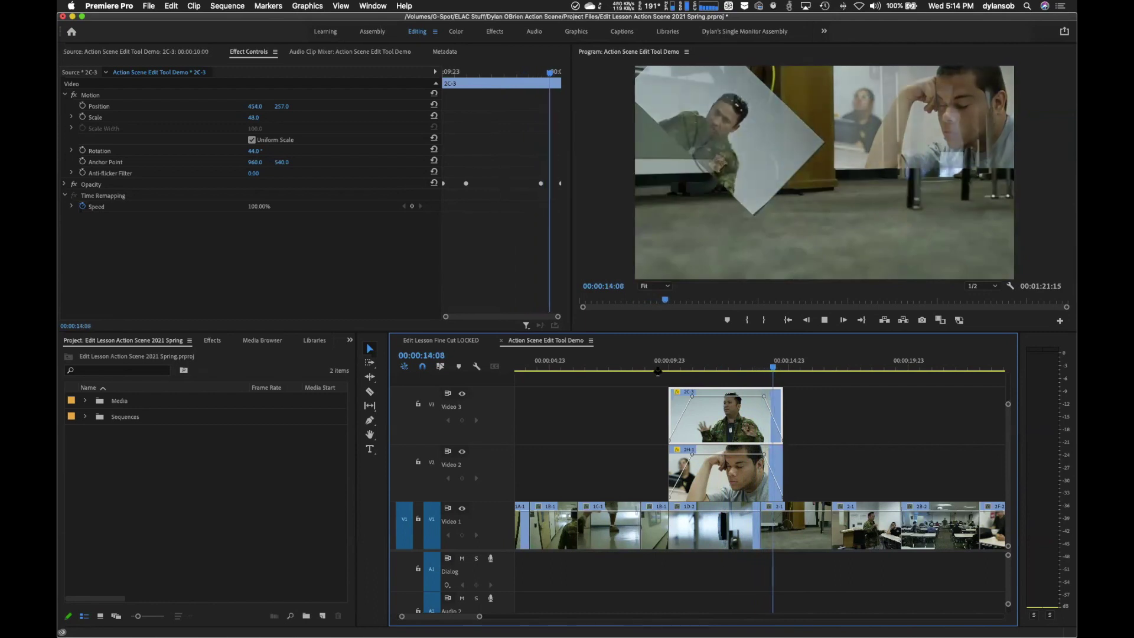
key(space)
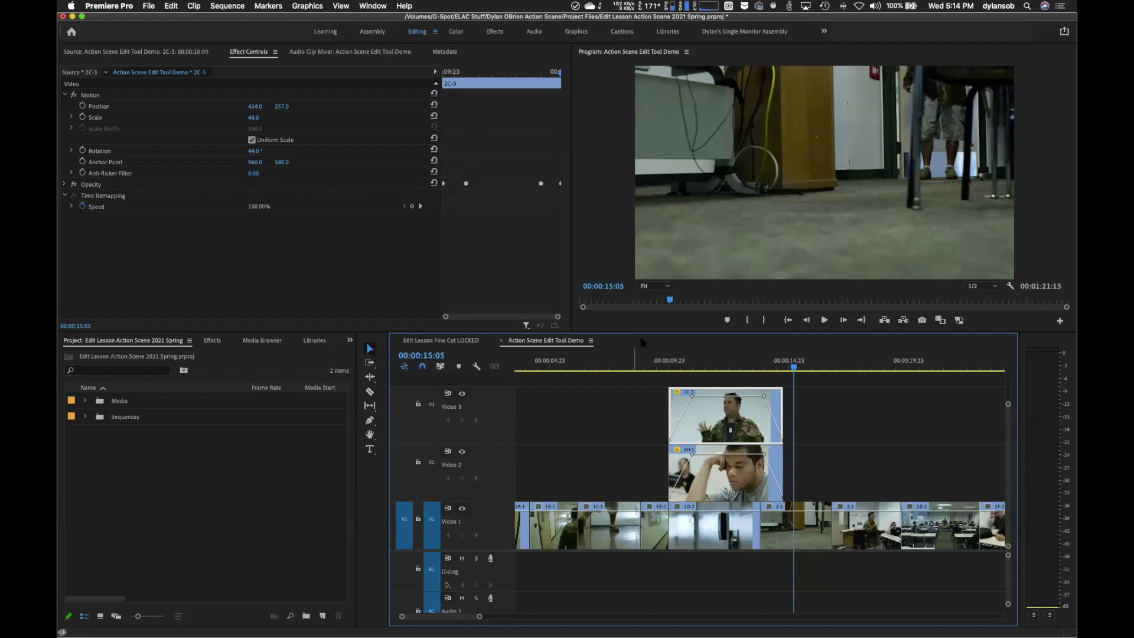
- Reset clip 2C-3's rotation to 0° and move the playhead to 00:00:12:07, within both inset clips
click(710, 366)
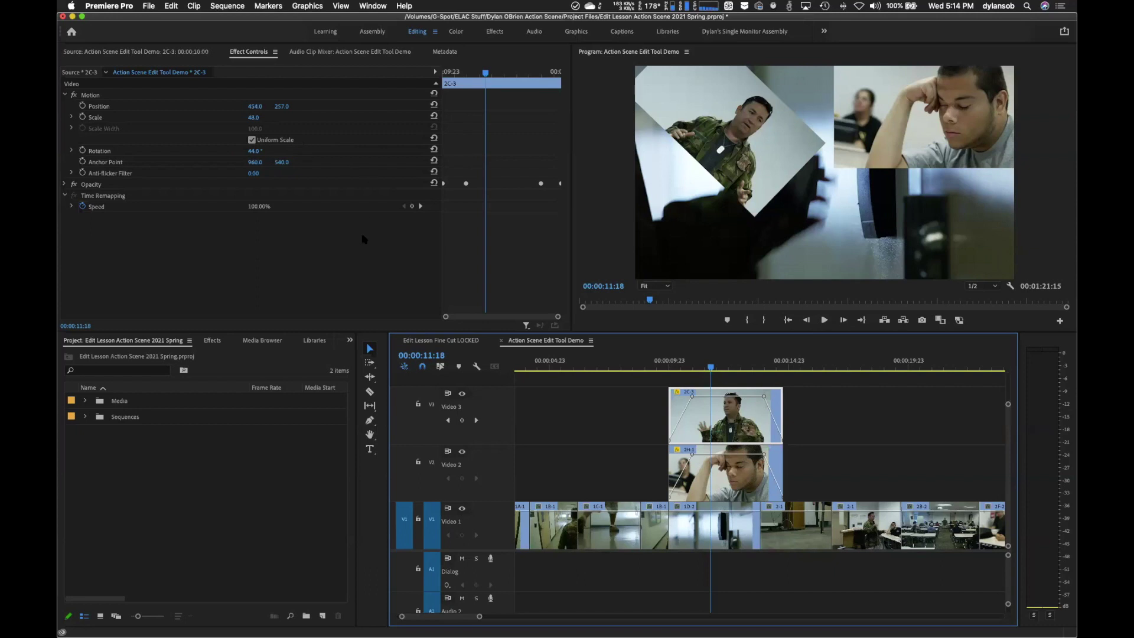
click(434, 149)
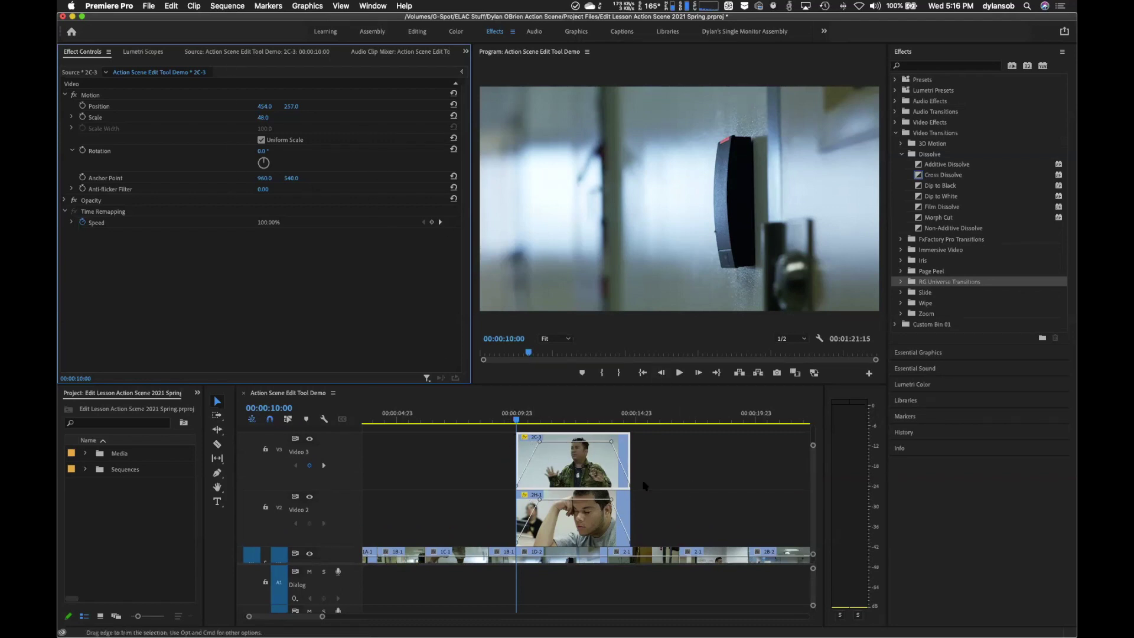
click(582, 518)
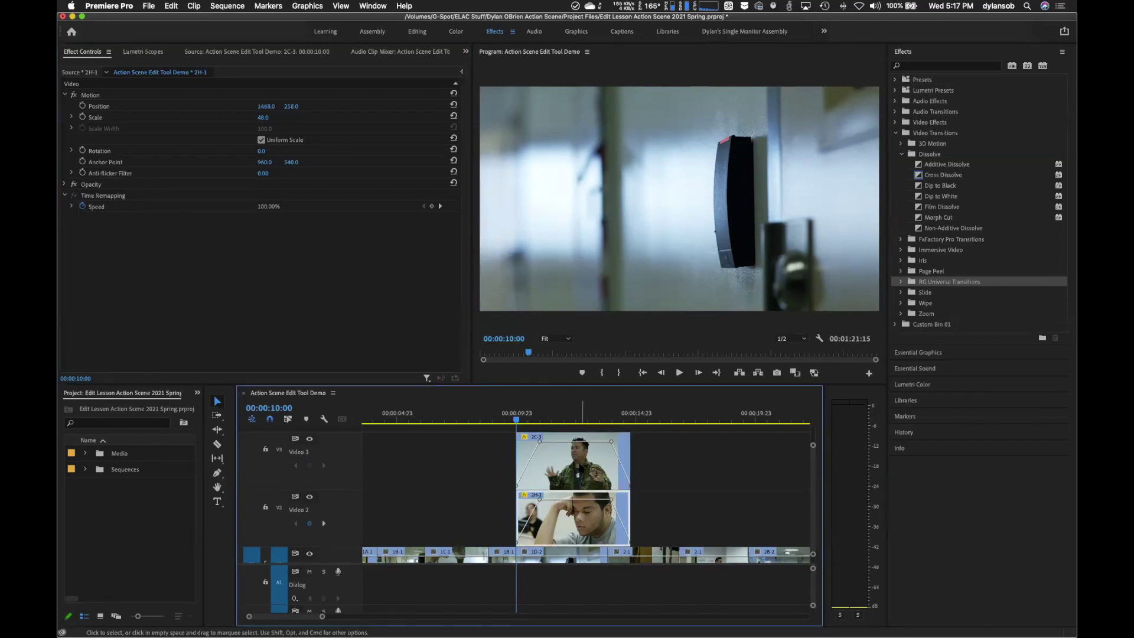
click(581, 472)
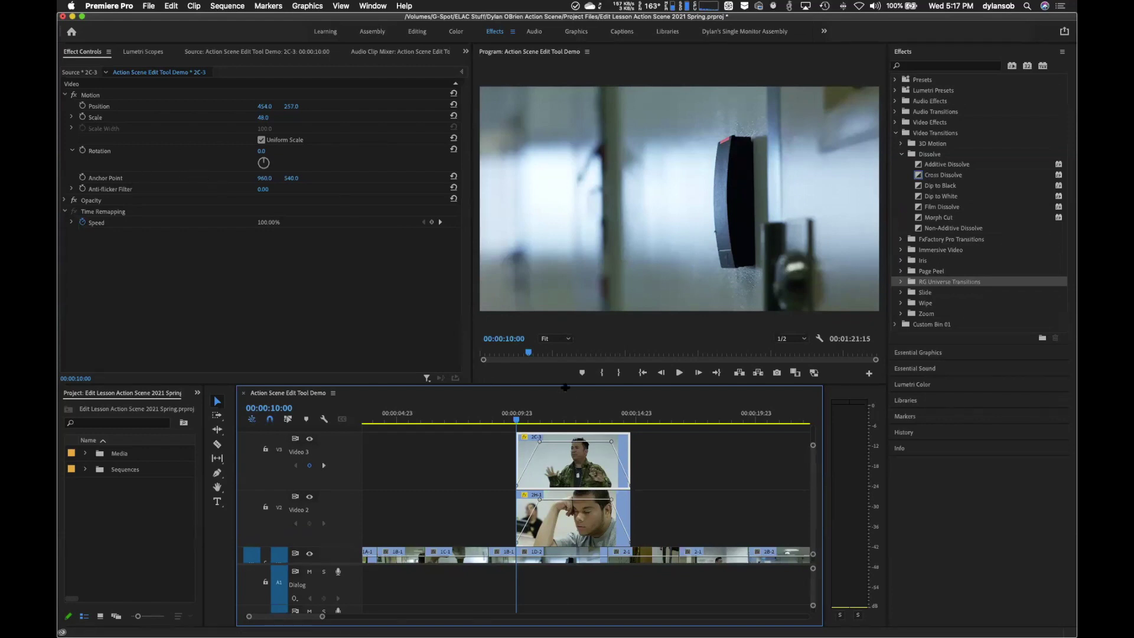
click(559, 415)
click(571, 418)
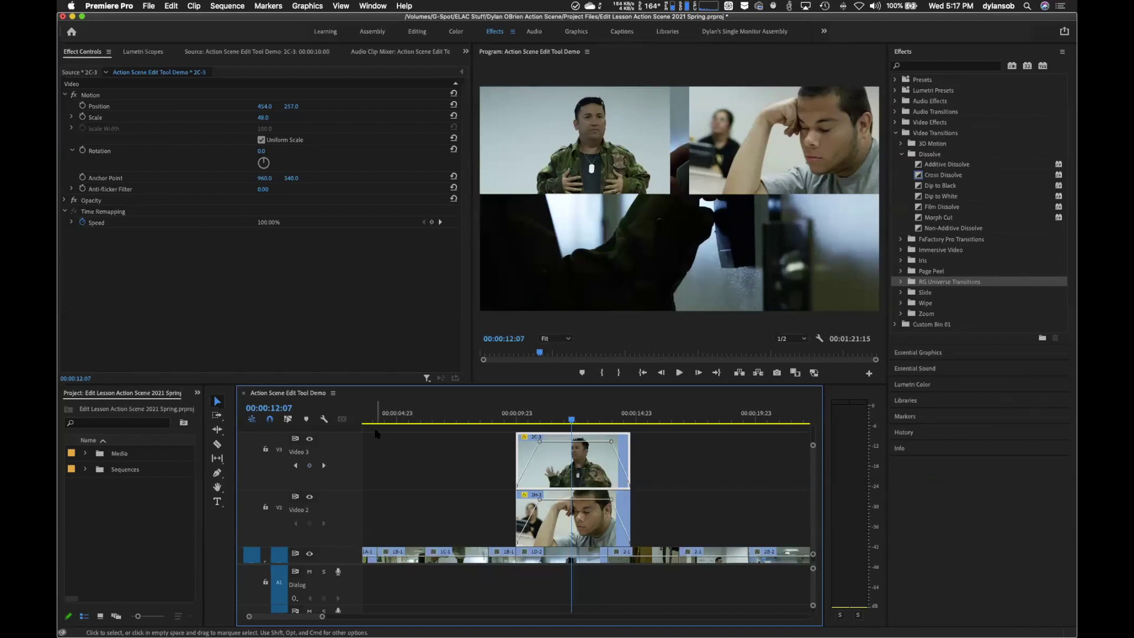
drag(545, 416, 572, 423)
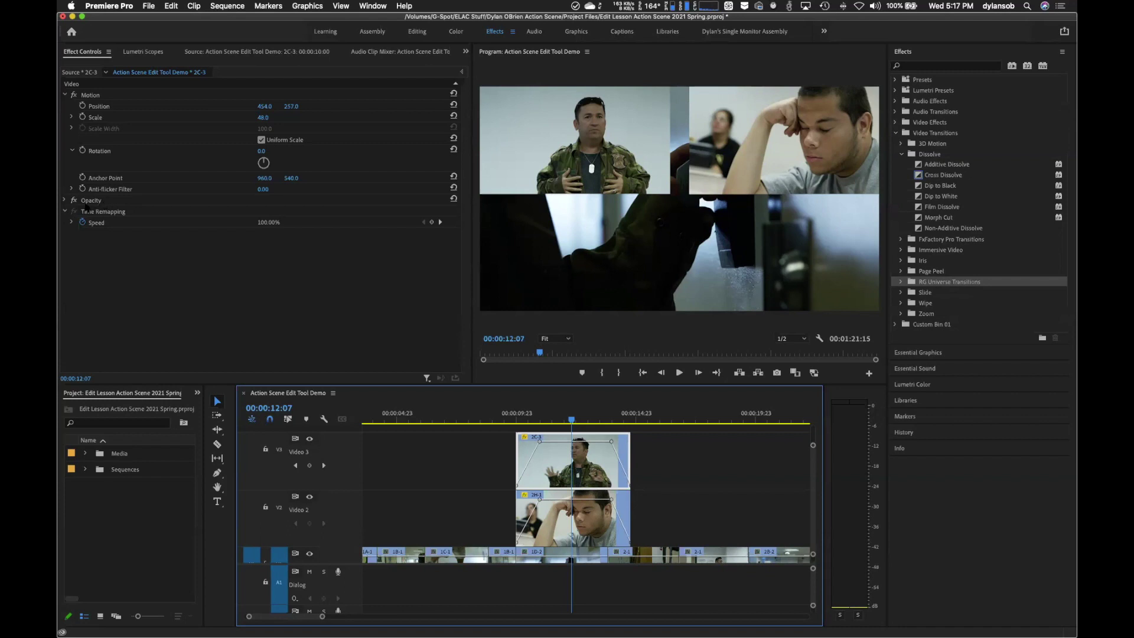
- Start a free-draw bezier opacity mask on clip 2C-3 and set the program view's zoom level to 25%
click(65, 200)
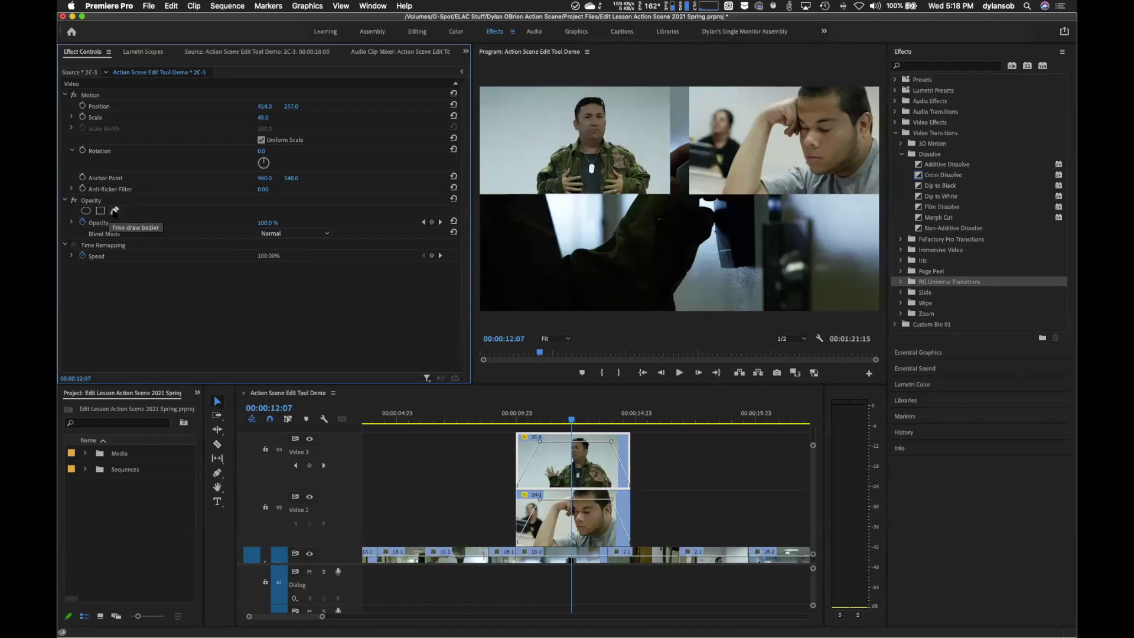
click(115, 211)
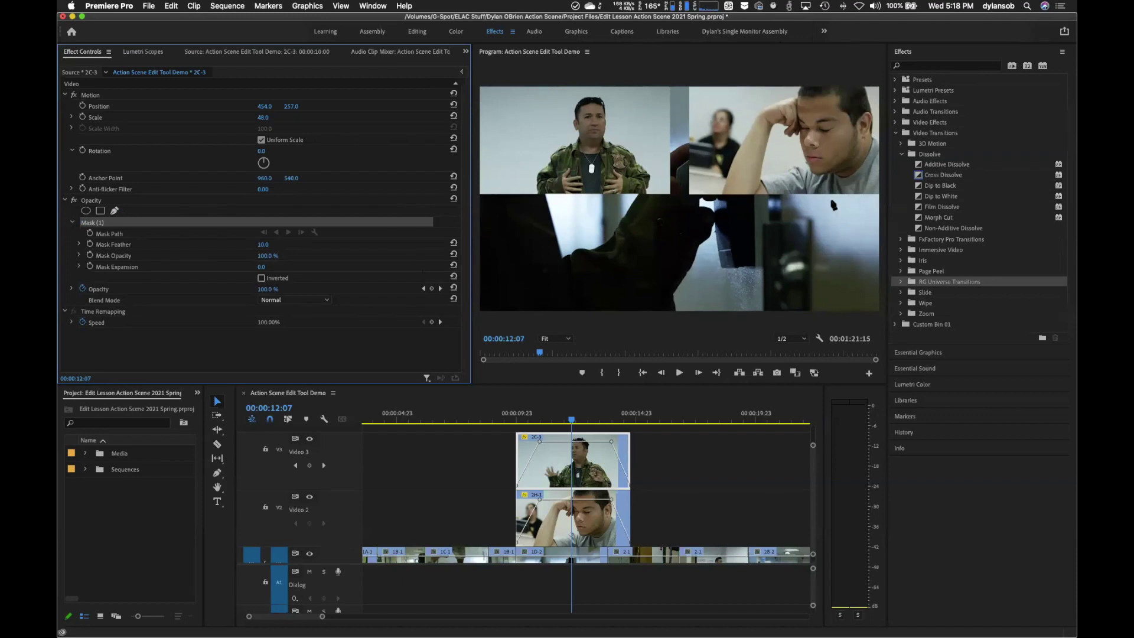
click(561, 339)
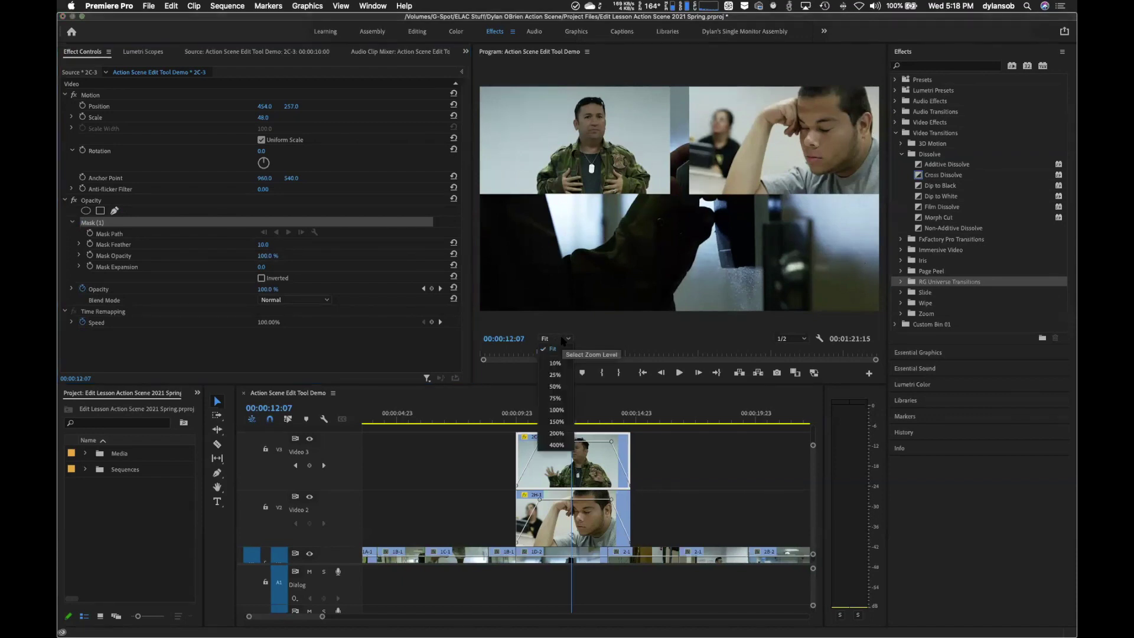
click(556, 386)
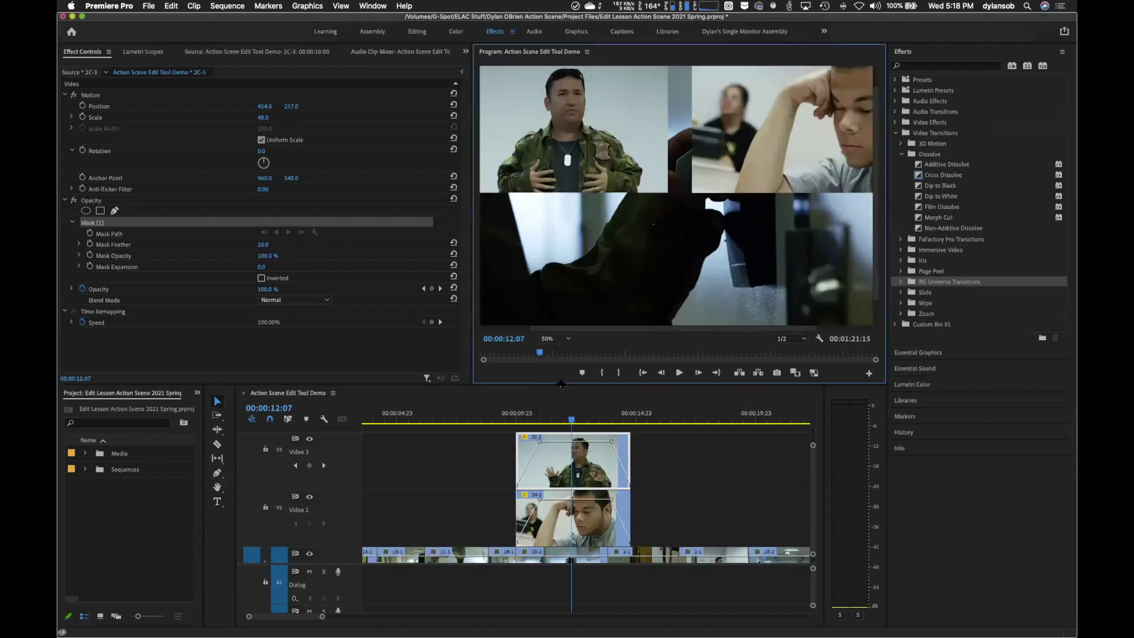
click(549, 339)
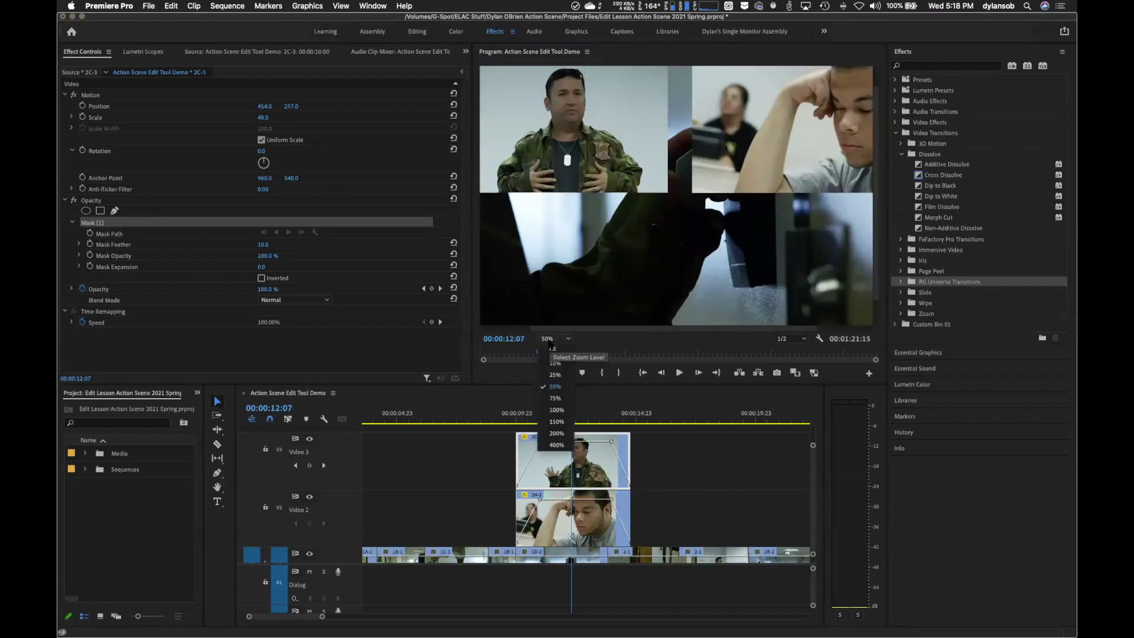
click(561, 412)
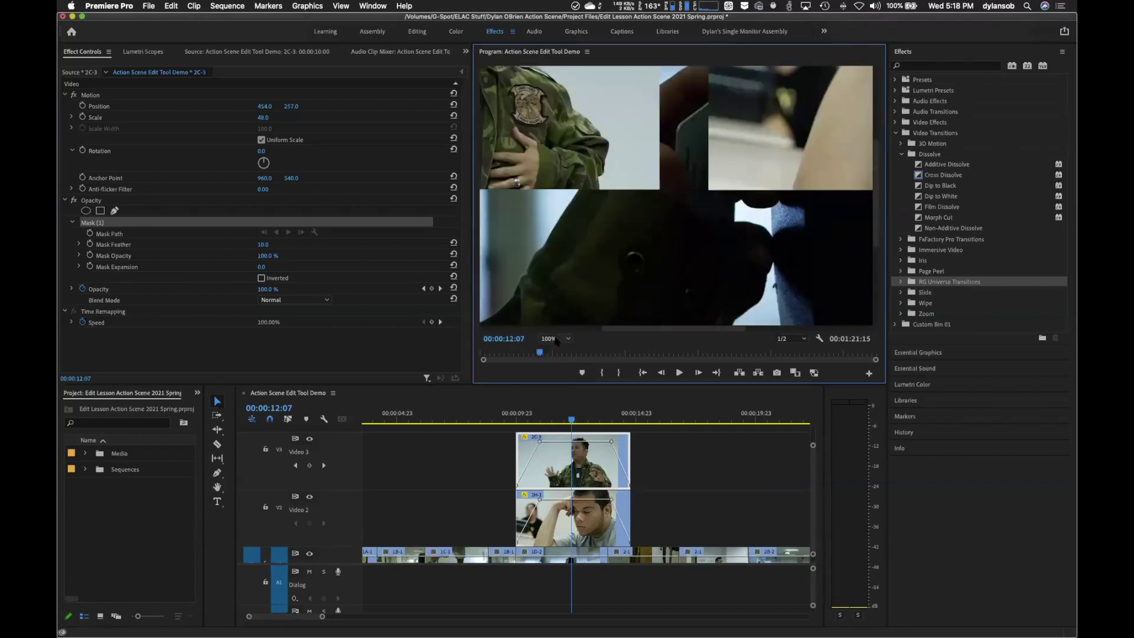
click(558, 340)
click(561, 362)
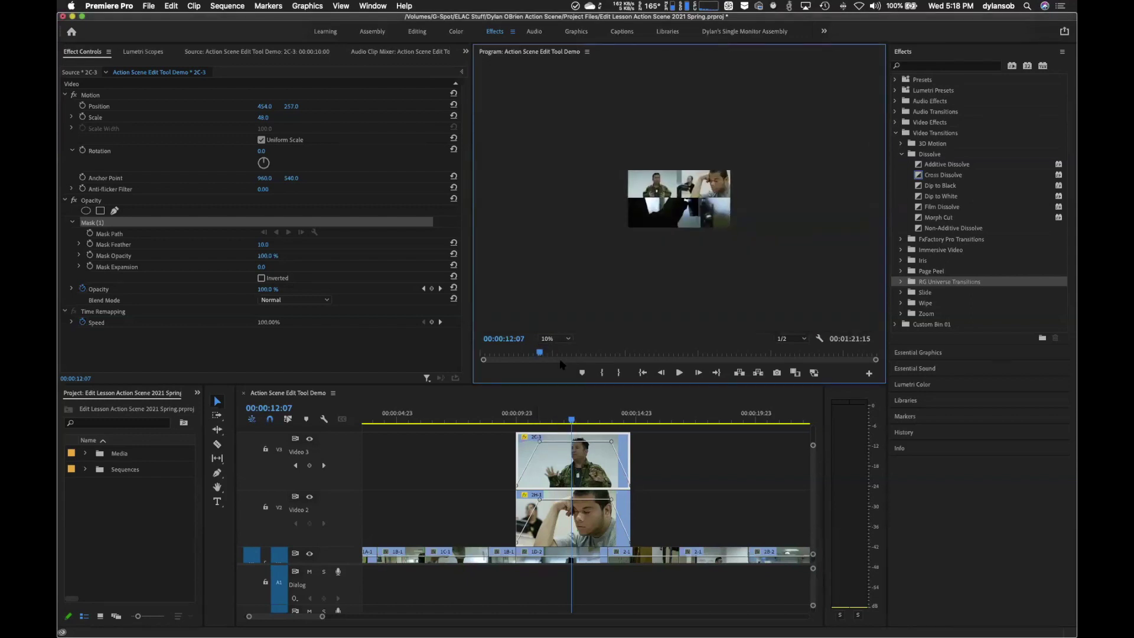
click(555, 339)
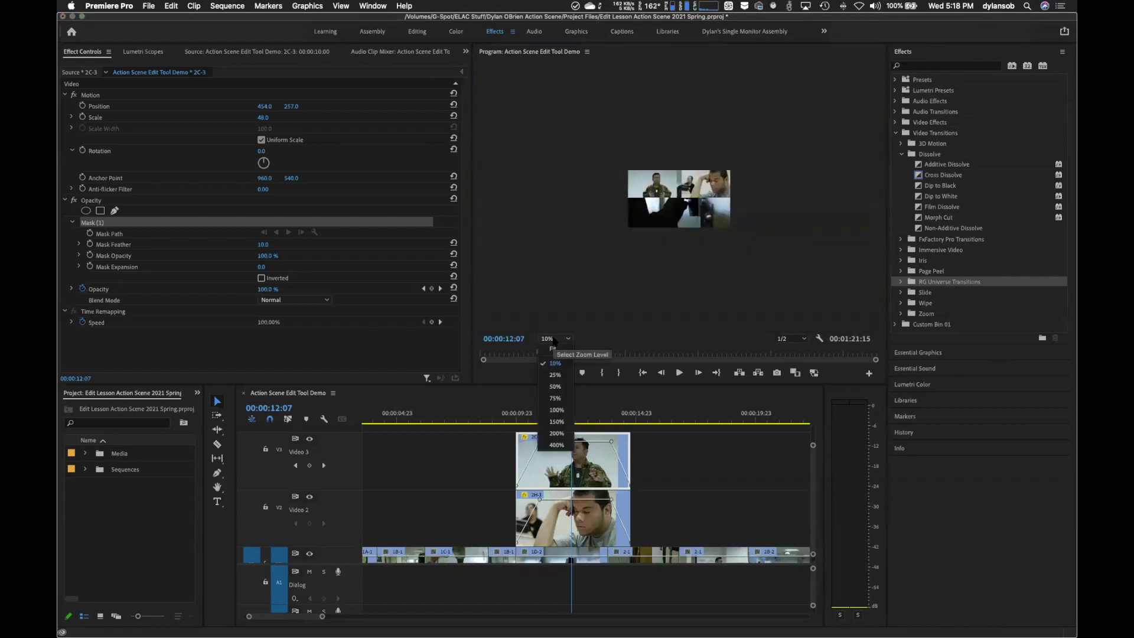
click(554, 375)
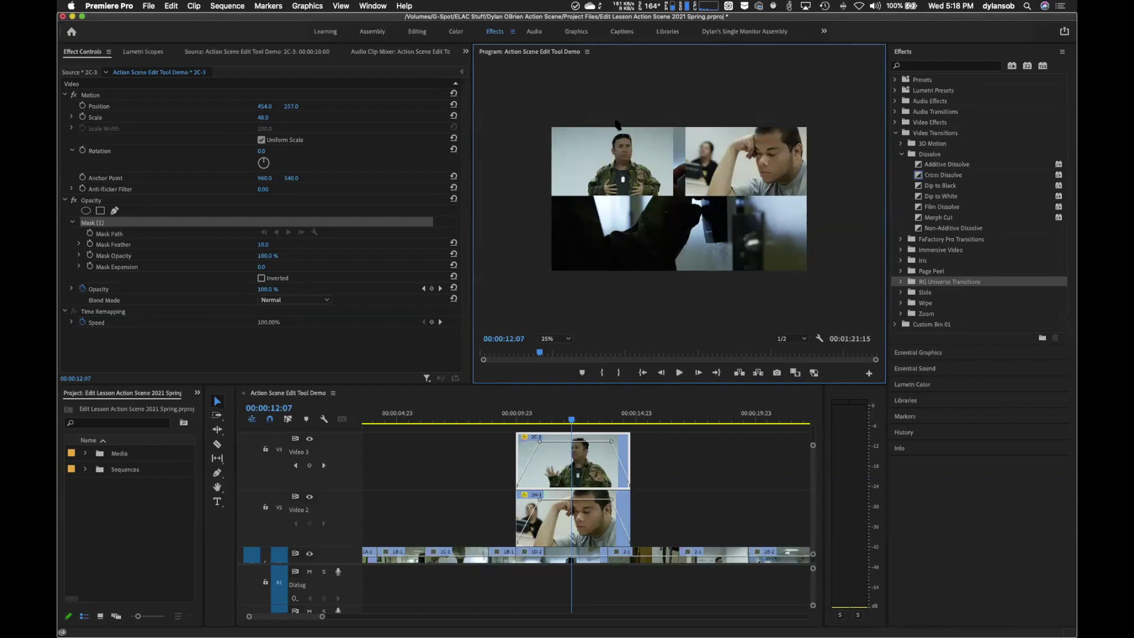
- Draw a closed mask outline around the man in camouflage in clip 2C-3, running just outside the inset above and below him
drag(611, 123, 602, 136)
click(599, 155)
click(588, 166)
click(582, 191)
click(588, 201)
click(617, 202)
click(664, 203)
click(666, 184)
click(659, 167)
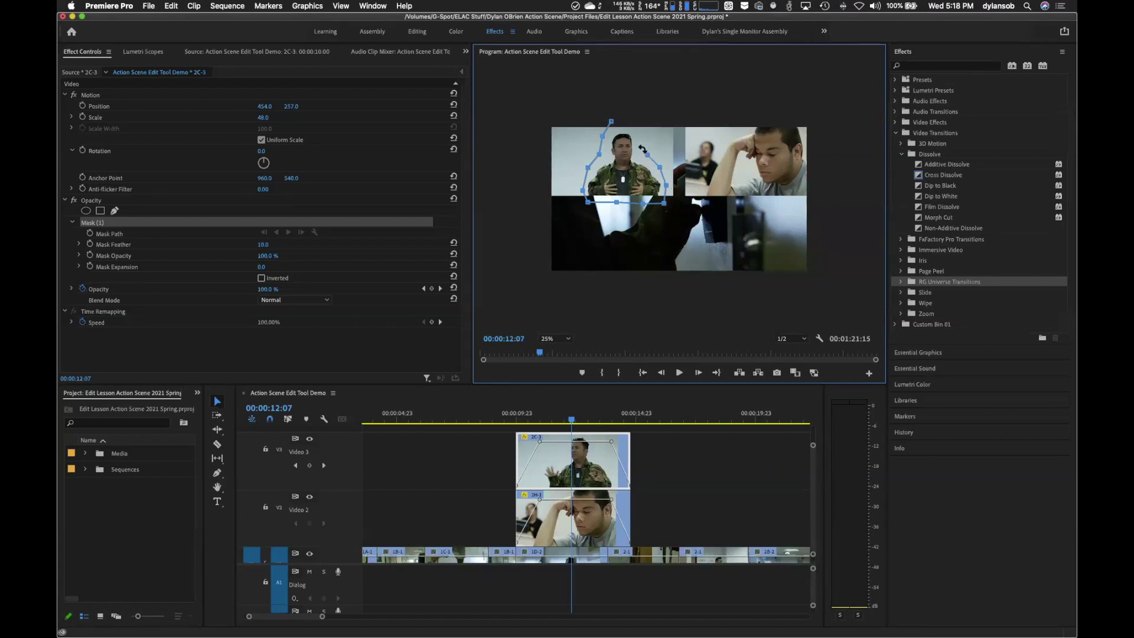
click(641, 145)
click(635, 125)
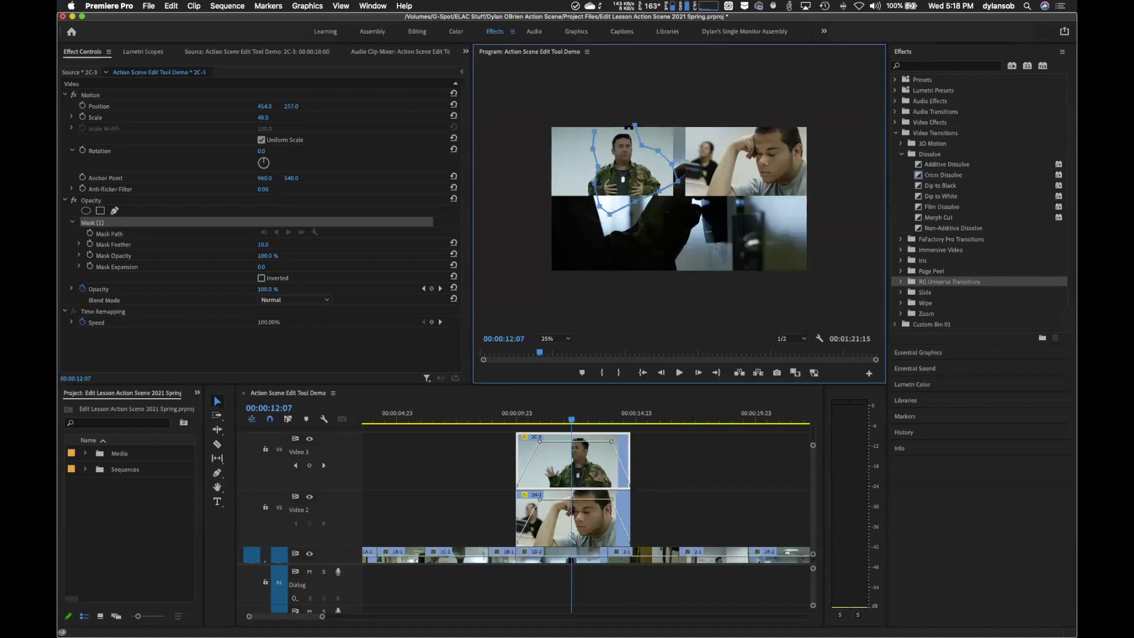
click(630, 126)
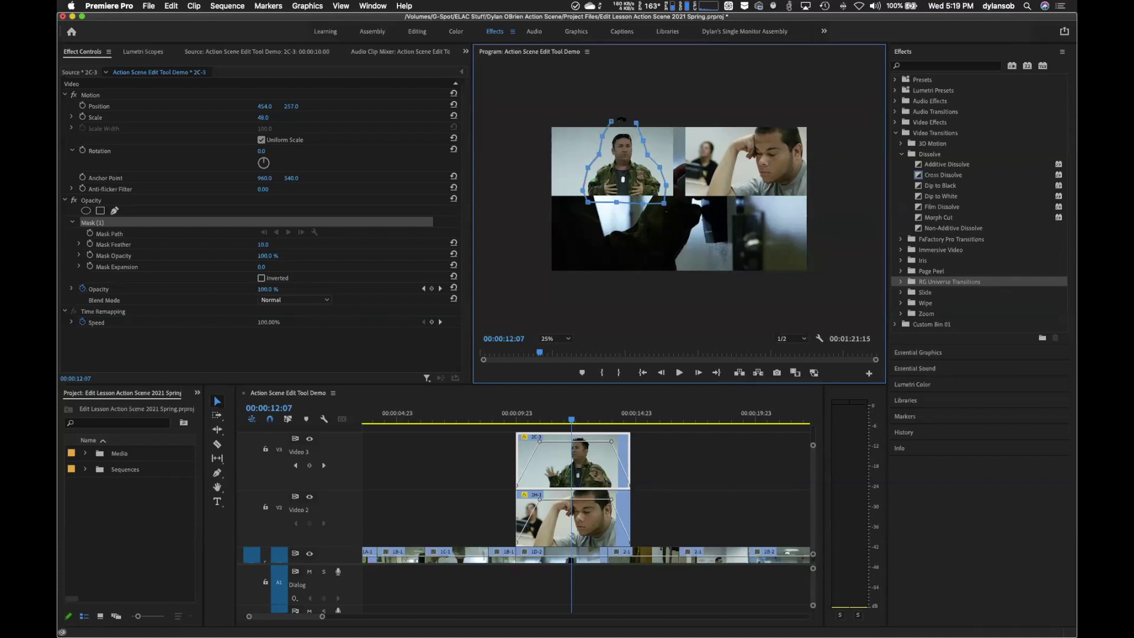
drag(623, 121, 615, 125)
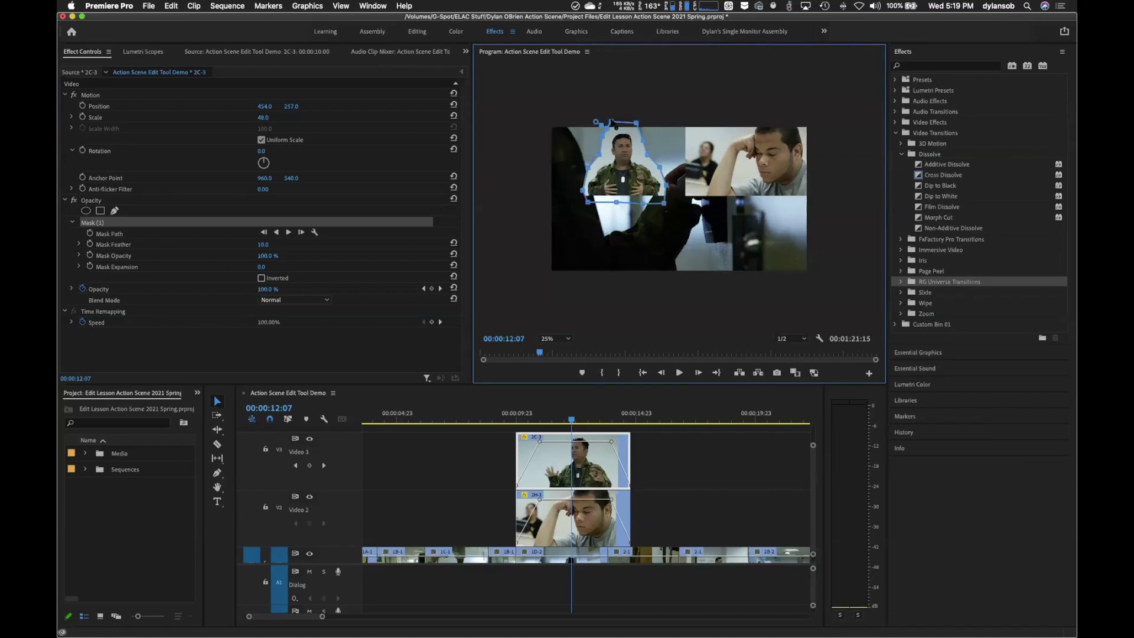
- Fit the frame in the program view, tighten the mask's upper edge around the man's head and feather the mask to 311
click(560, 340)
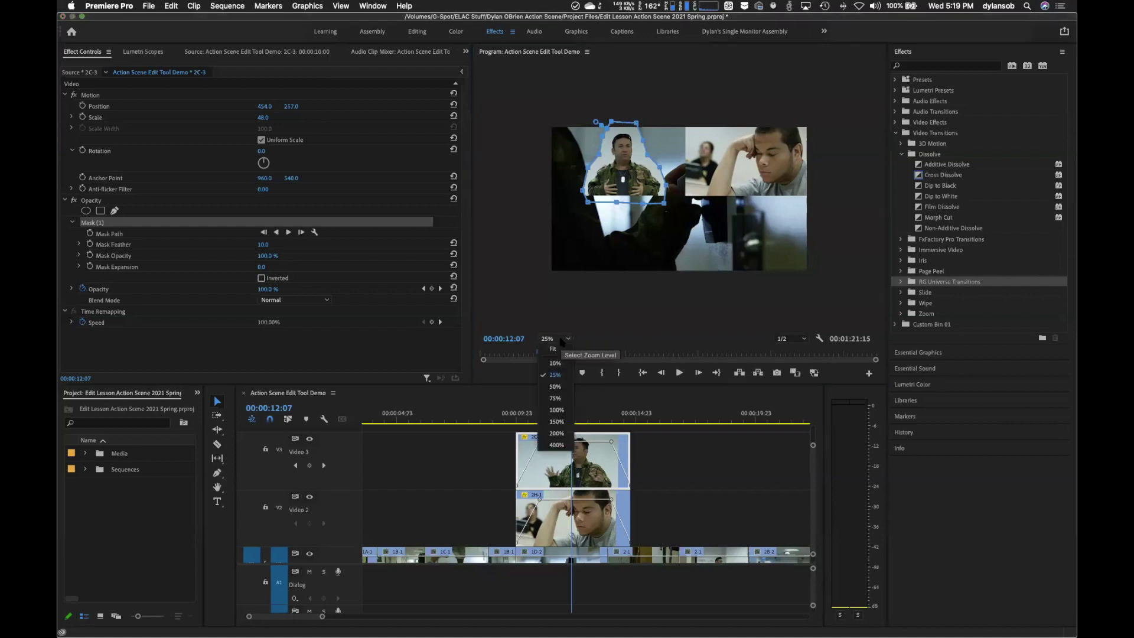
click(559, 352)
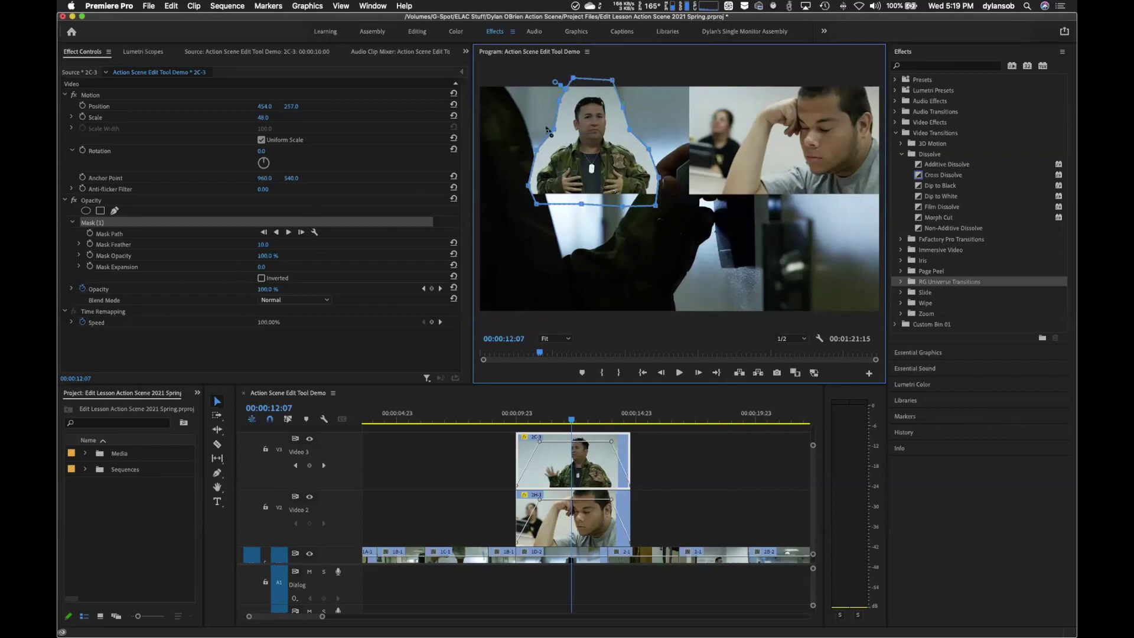
drag(615, 86, 608, 94)
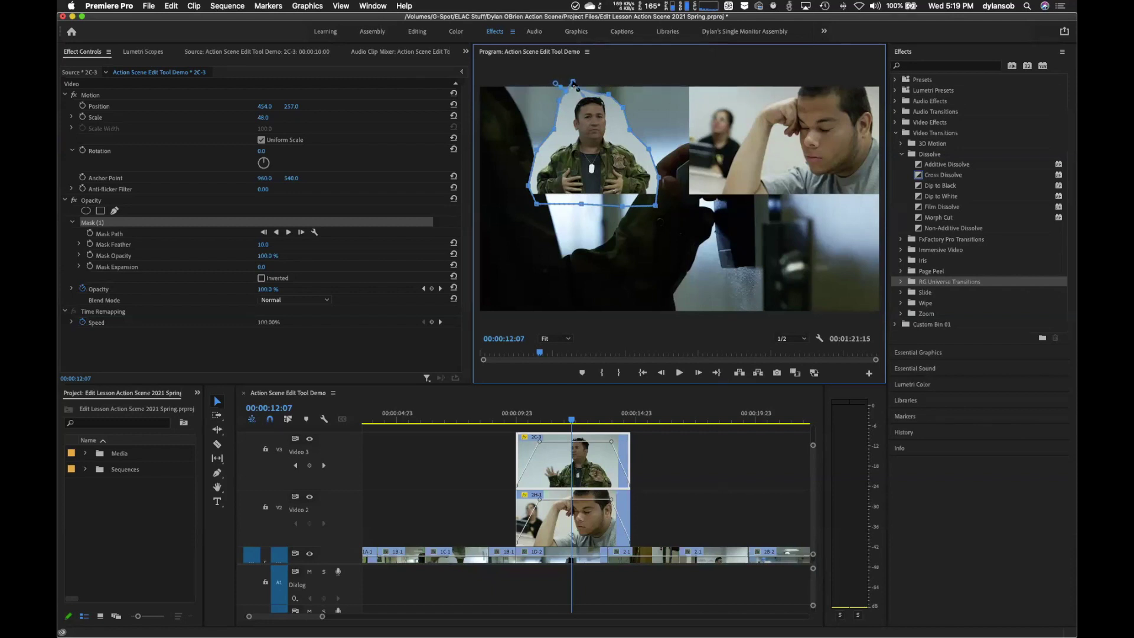
drag(557, 86, 537, 82)
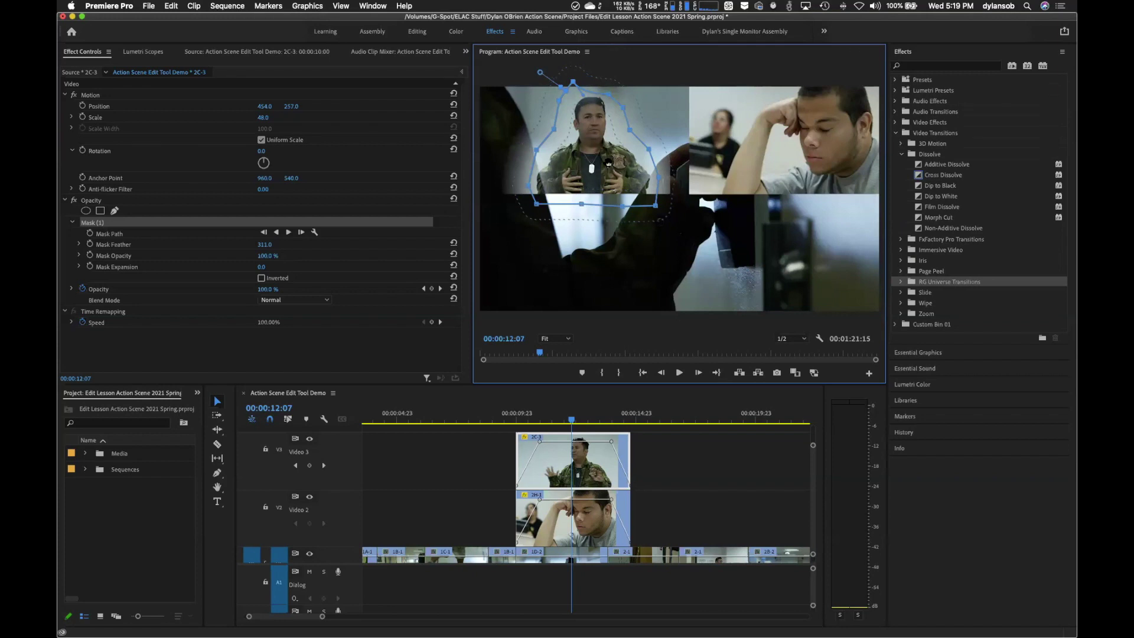
mouse_move(608, 163)
mouse_down()
mouse_move(542, 158)
mouse_move(599, 172)
mouse_up()
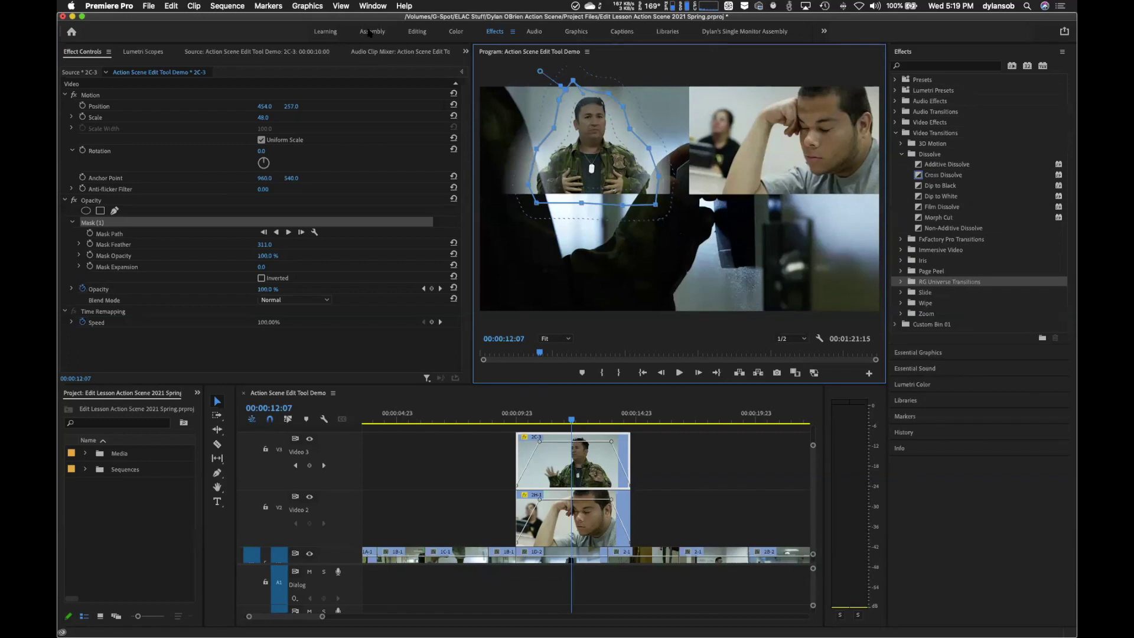
- Switch to the Editing workspace and play back the masked inset from just before its fade-in
click(417, 32)
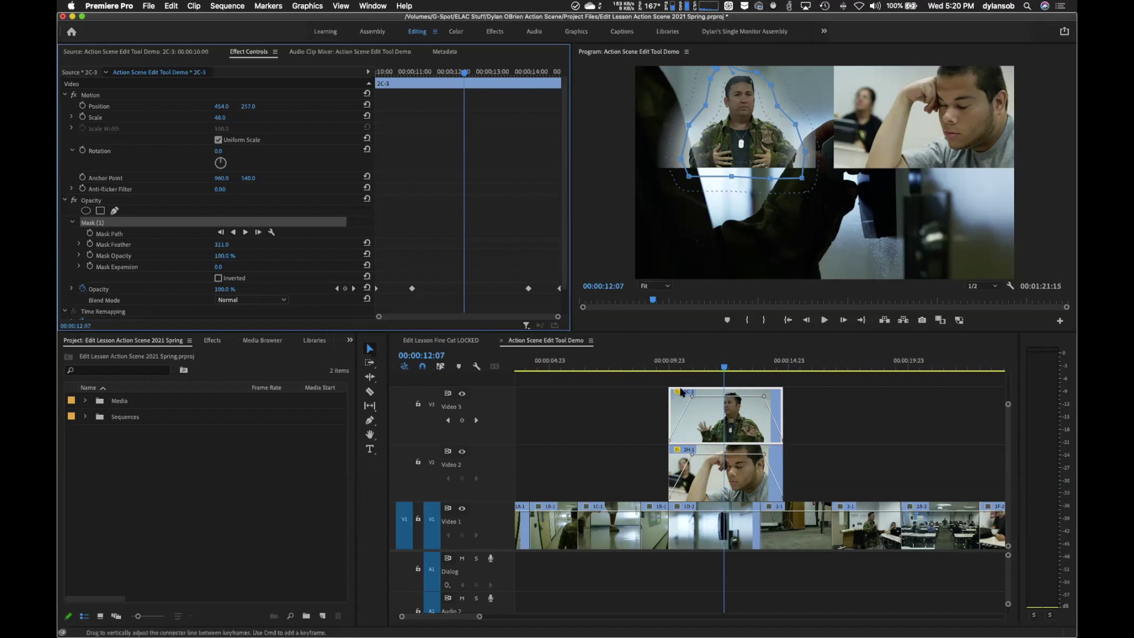
click(658, 367)
key(space)
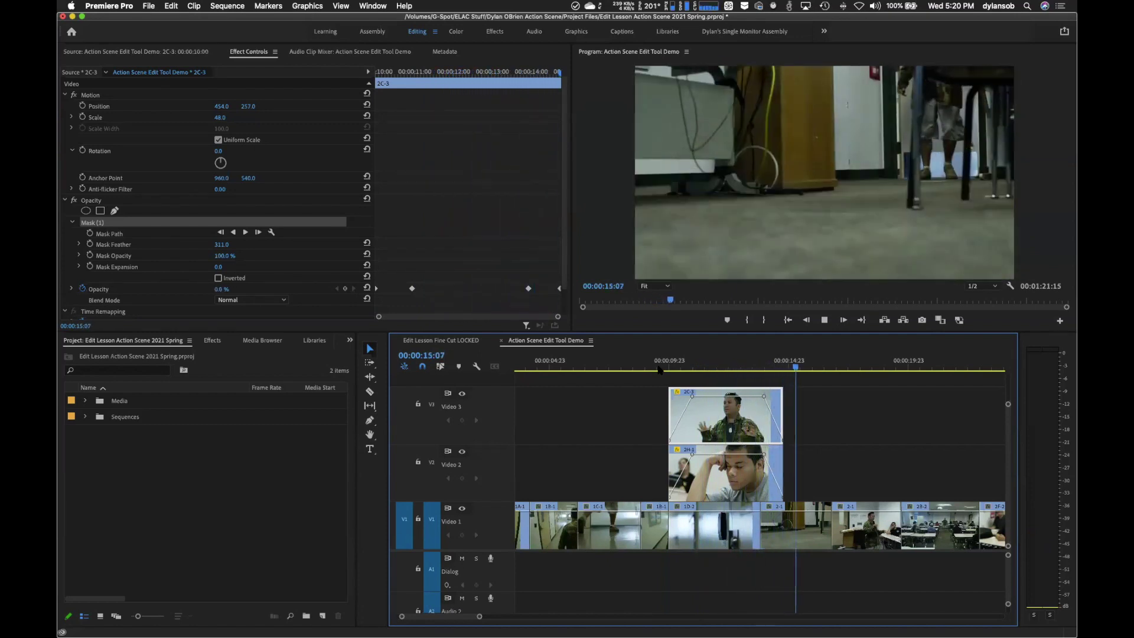
key(space)
- Move the playhead to 00:00:11:14 and delete the free-draw mask from clip 2C-3
drag(679, 367, 708, 375)
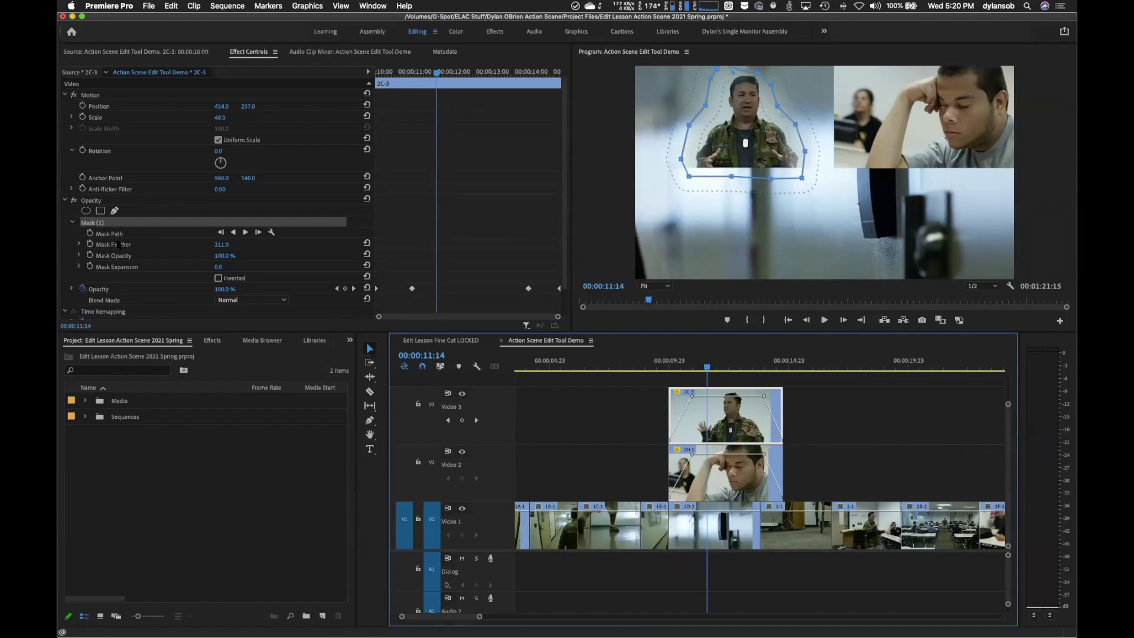
right_click(99, 225)
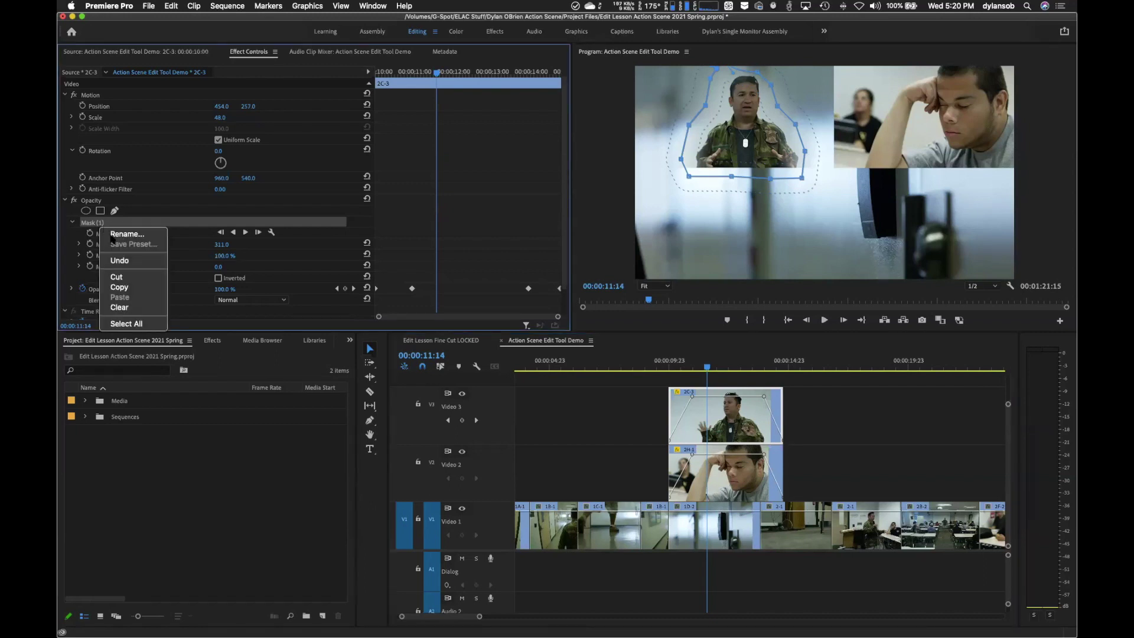
click(141, 308)
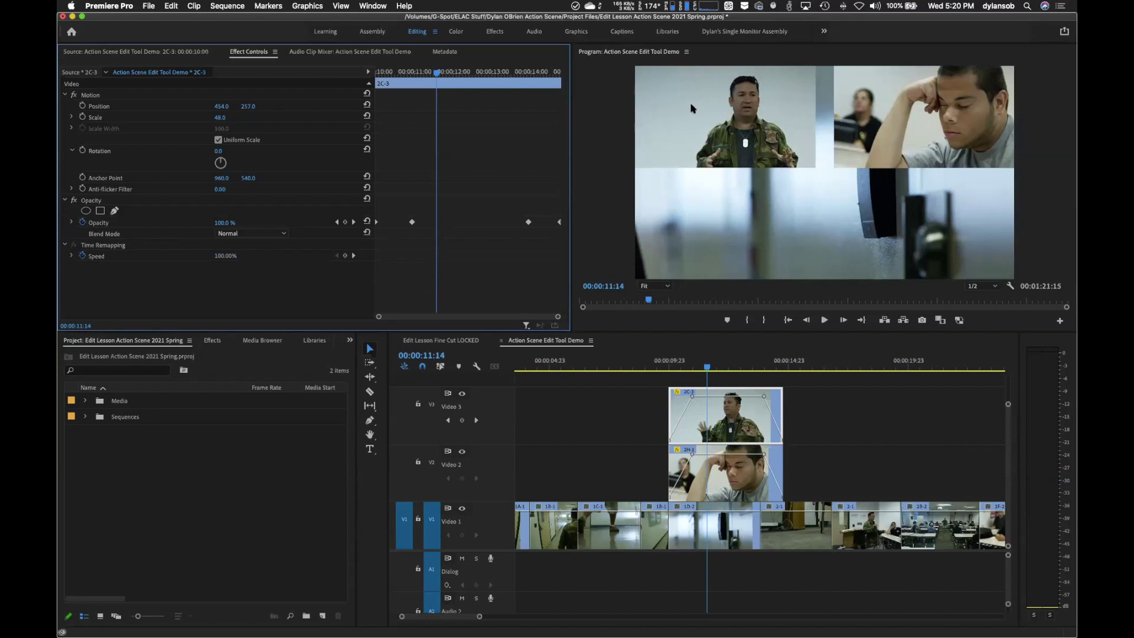
- Add an ellipse opacity mask to clip 2C-3, stretch it around the man's head and torso, and feather it to 272.2
click(86, 210)
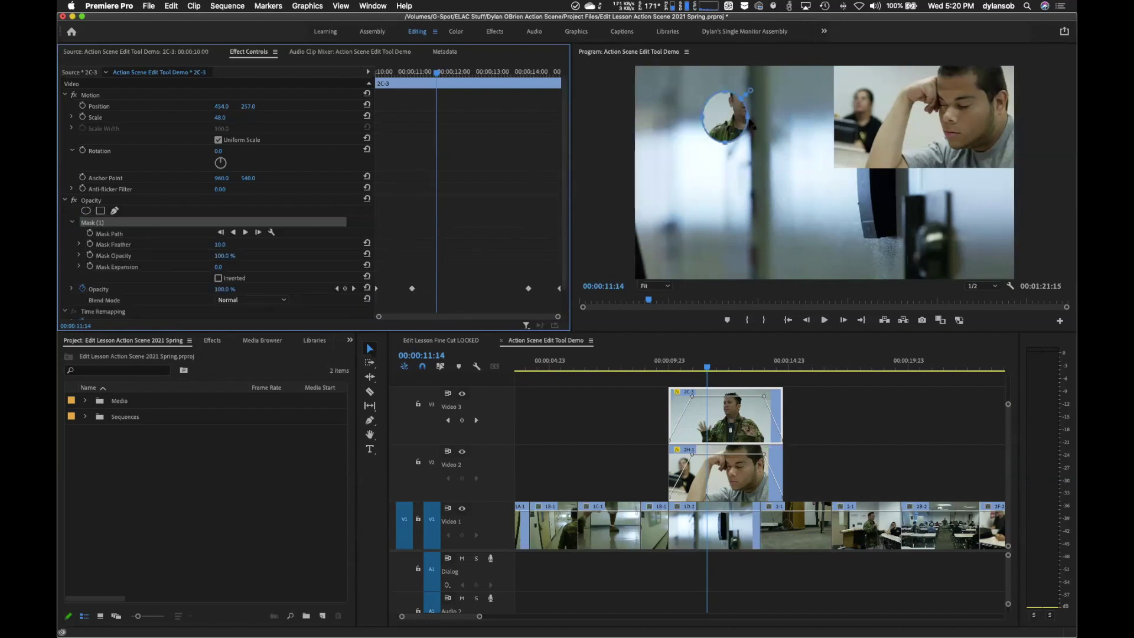
drag(749, 118, 809, 118)
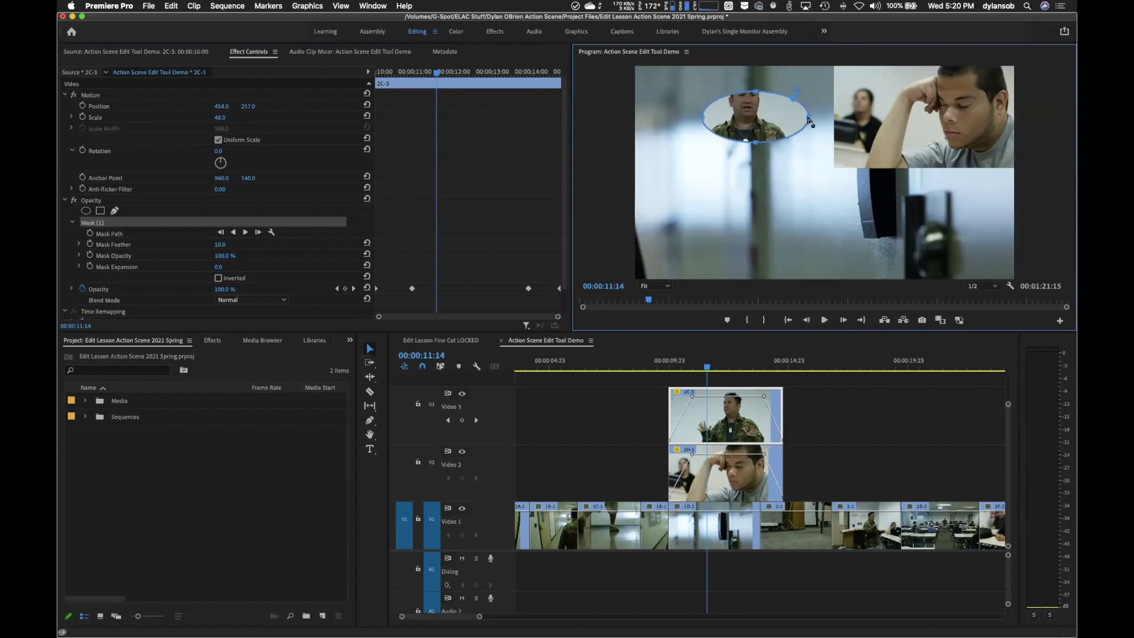
drag(702, 121, 678, 118)
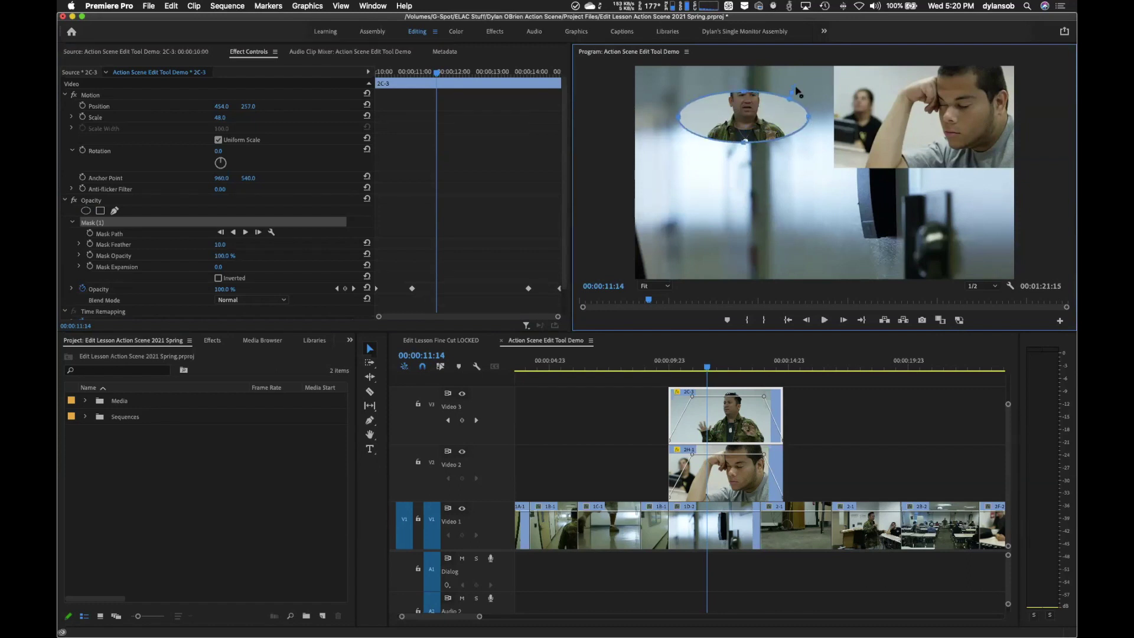
drag(797, 90, 814, 80)
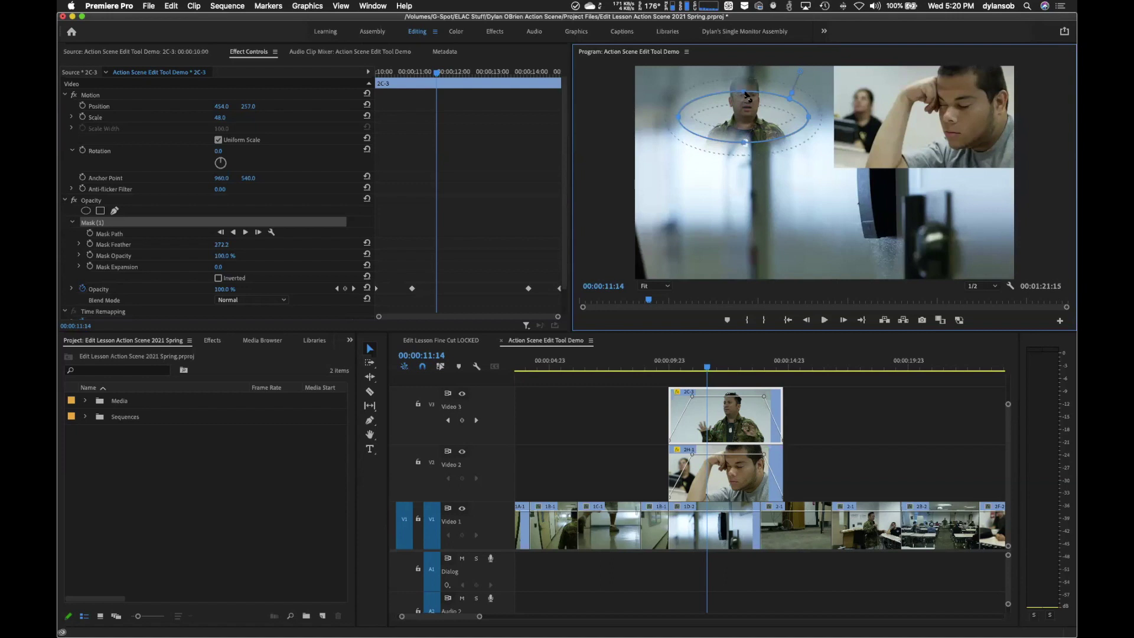
drag(745, 93, 744, 83)
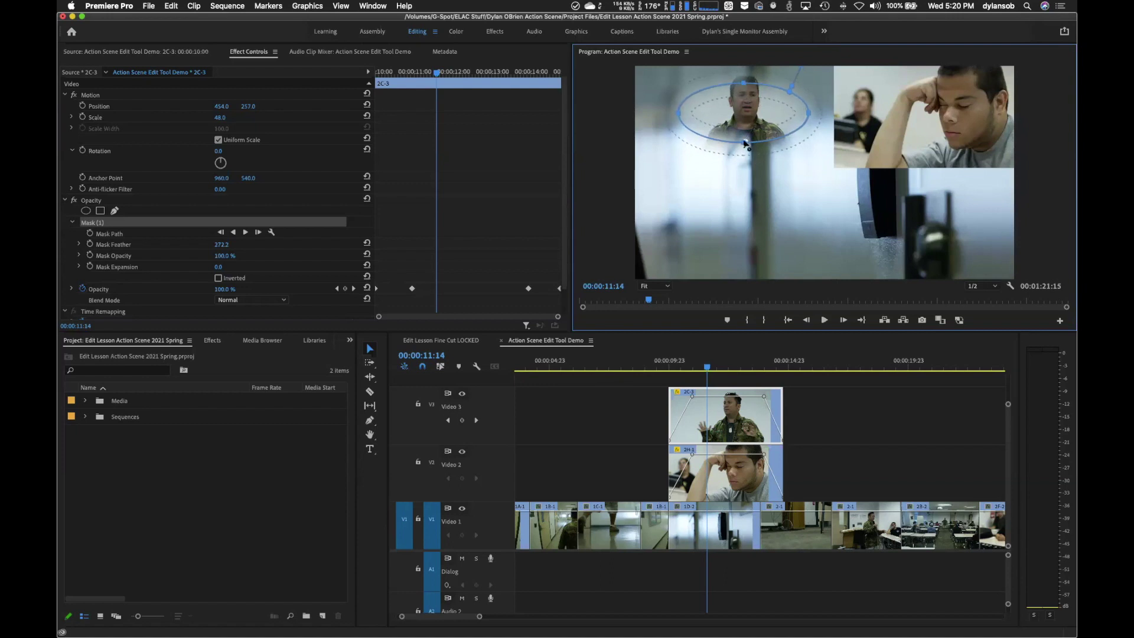
mouse_move(743, 144)
mouse_down()
mouse_move(744, 188)
mouse_move(743, 158)
mouse_up()
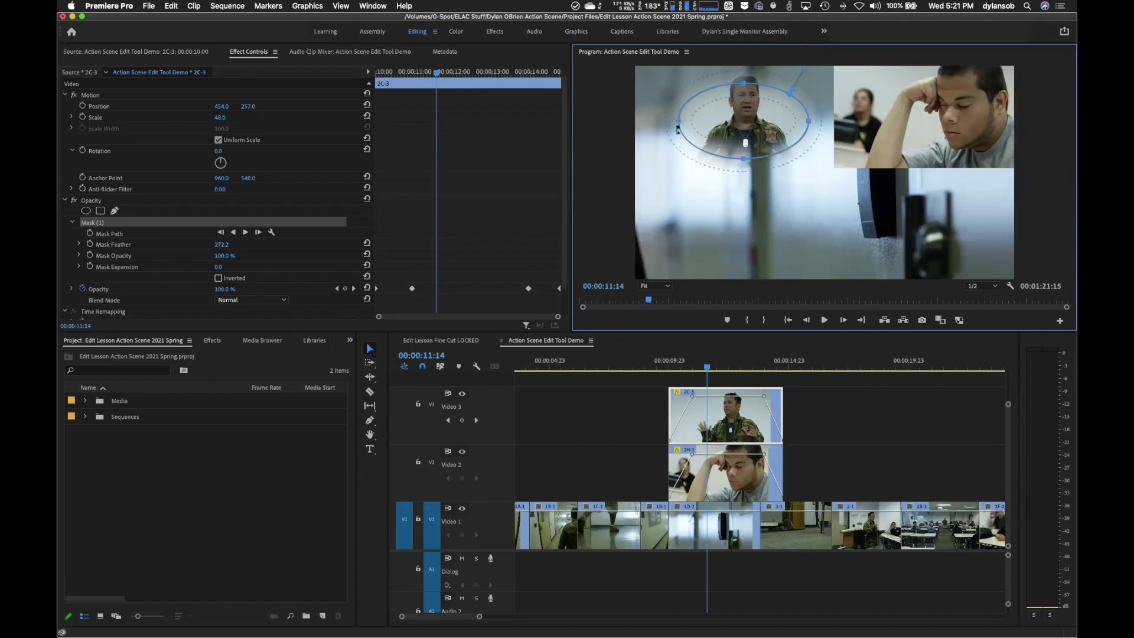
- Narrow the ellipse mask on clip 2C-3 from both sides and reduce its feather to 221.6
drag(680, 124, 689, 123)
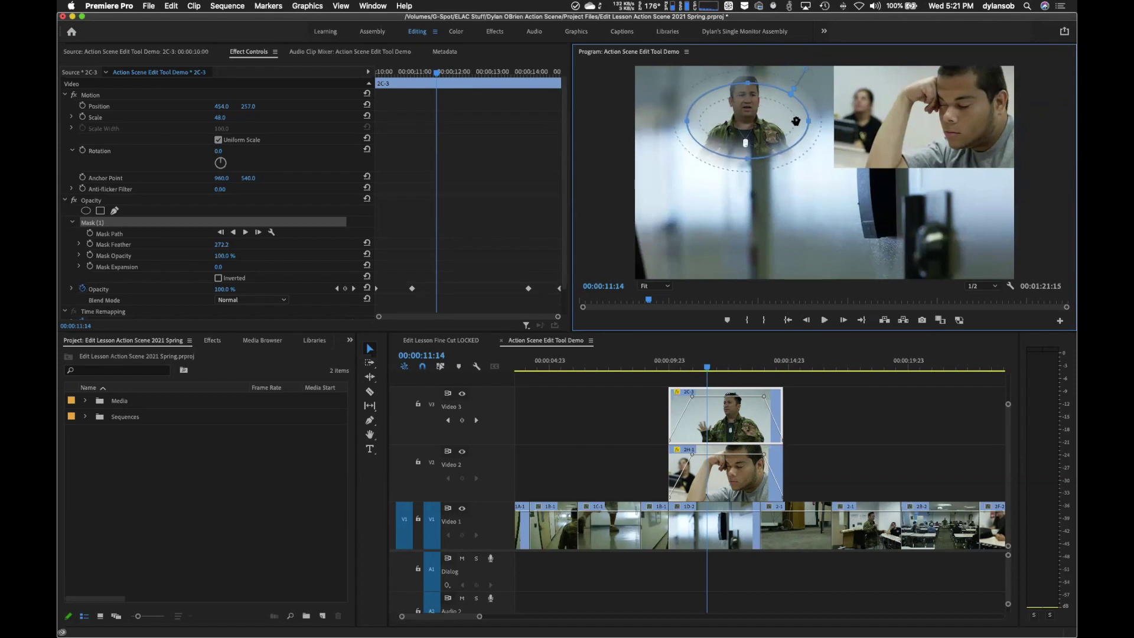
drag(808, 122, 802, 121)
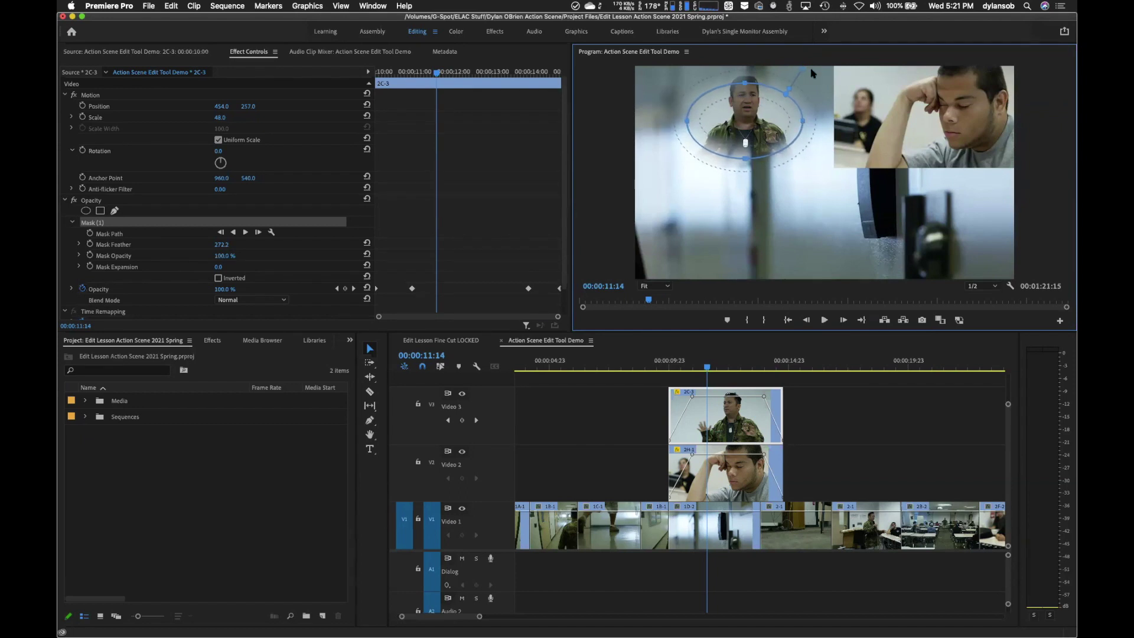
drag(809, 72, 801, 72)
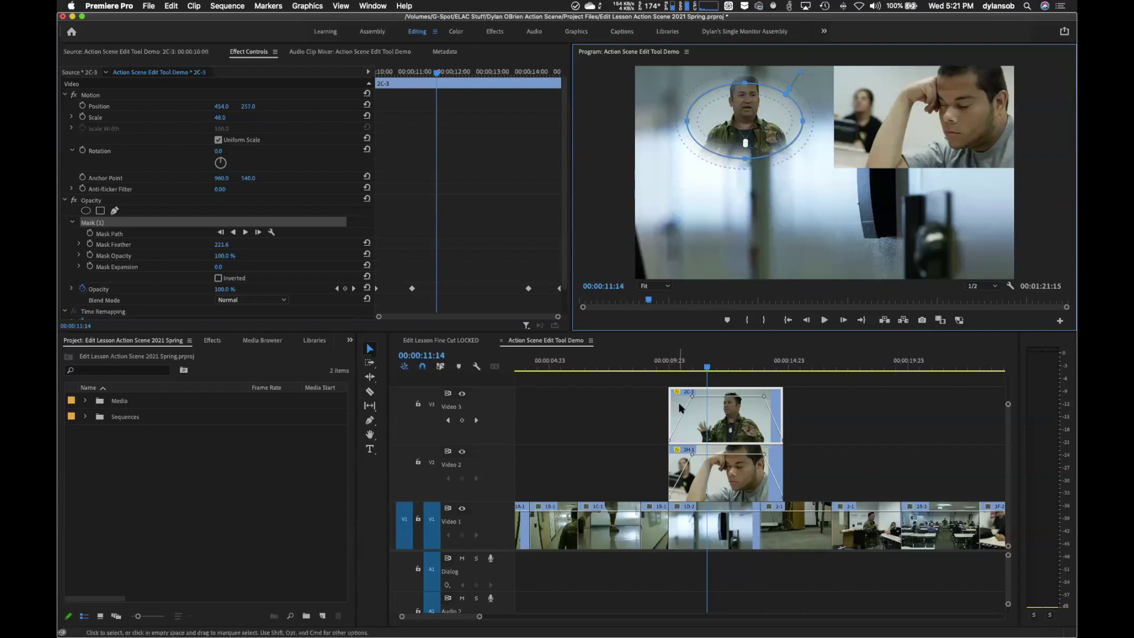
- Play back the composite from 00:00:09:03 to review the ellipse-masked inset fading in
click(675, 362)
drag(675, 362, 648, 362)
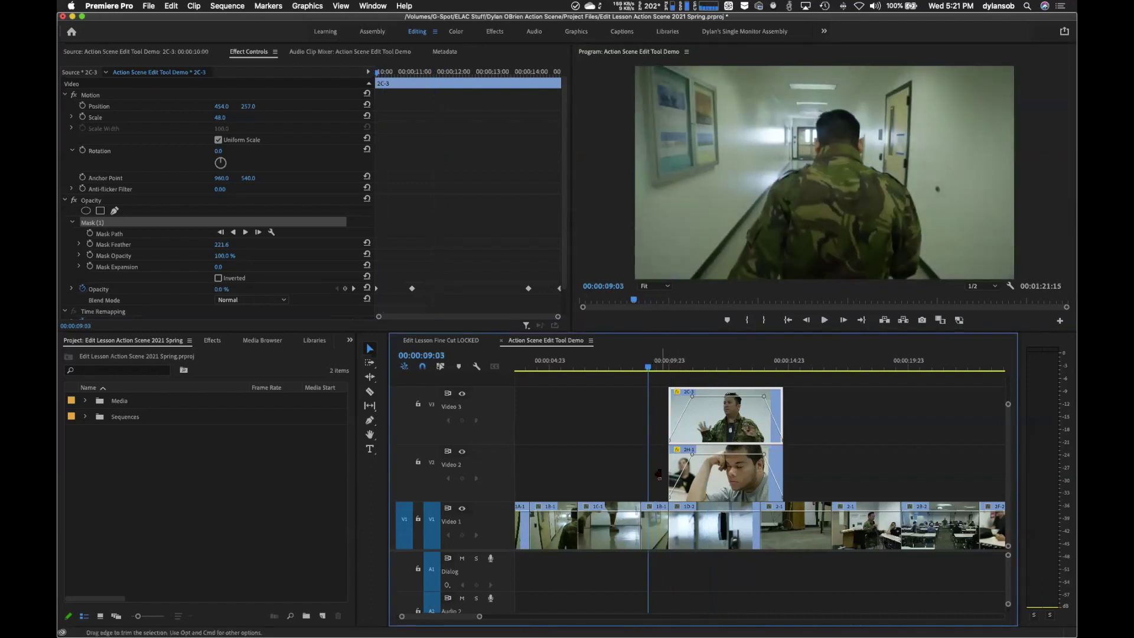
key(space)
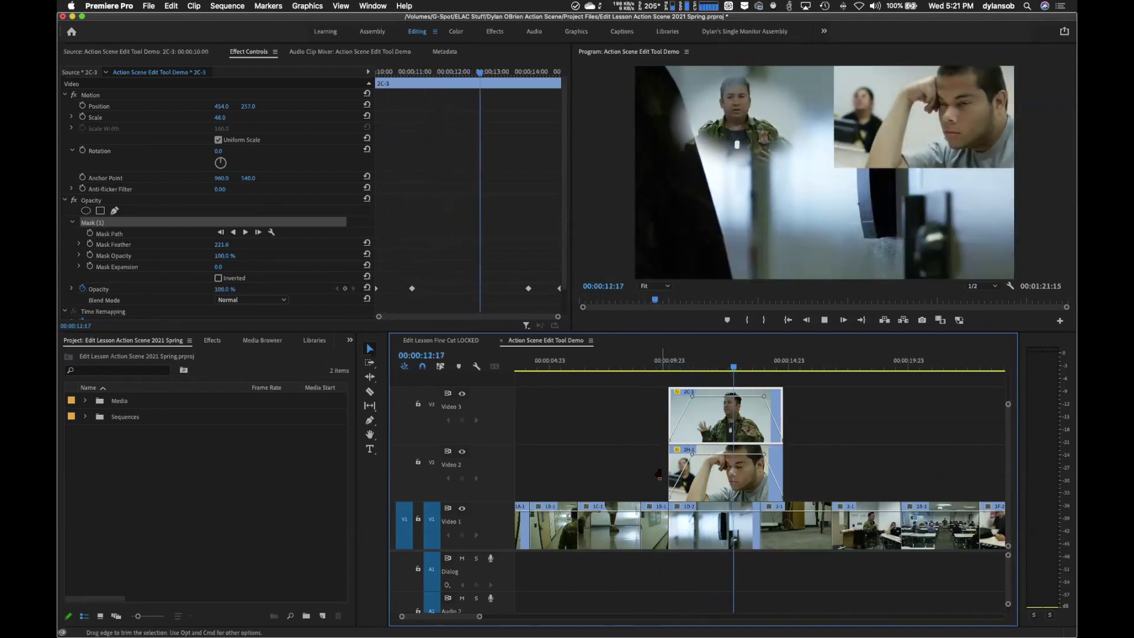
key(space)
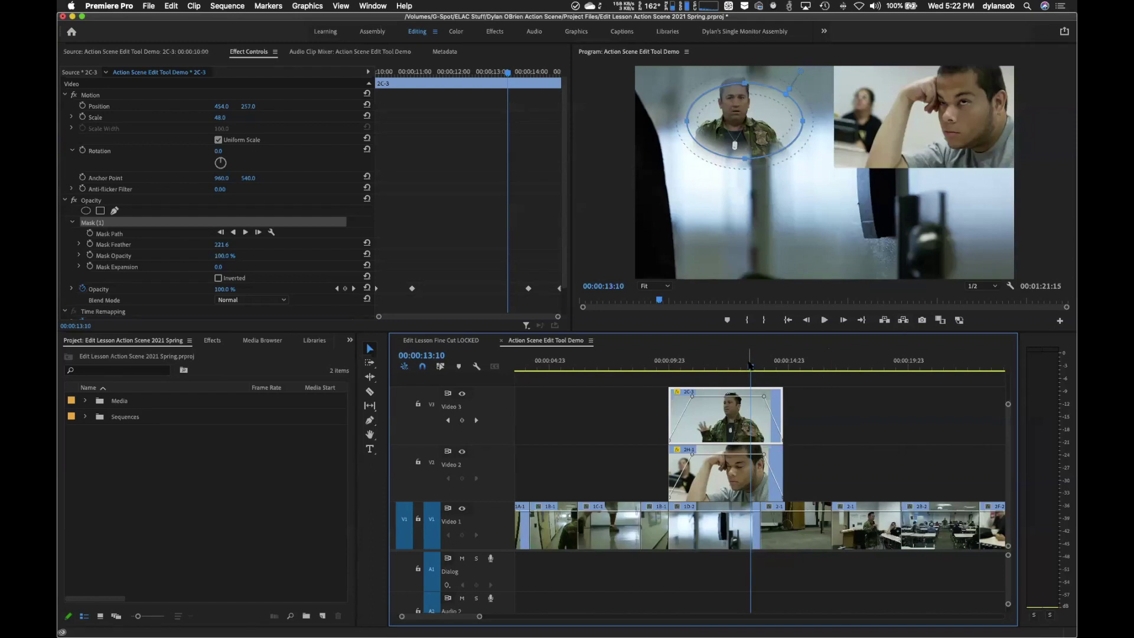
- At 00:00:11:12, add a rectangle opacity mask to clip 2H-1 and stretch its four corners to the inset's corners
drag(751, 367, 689, 368)
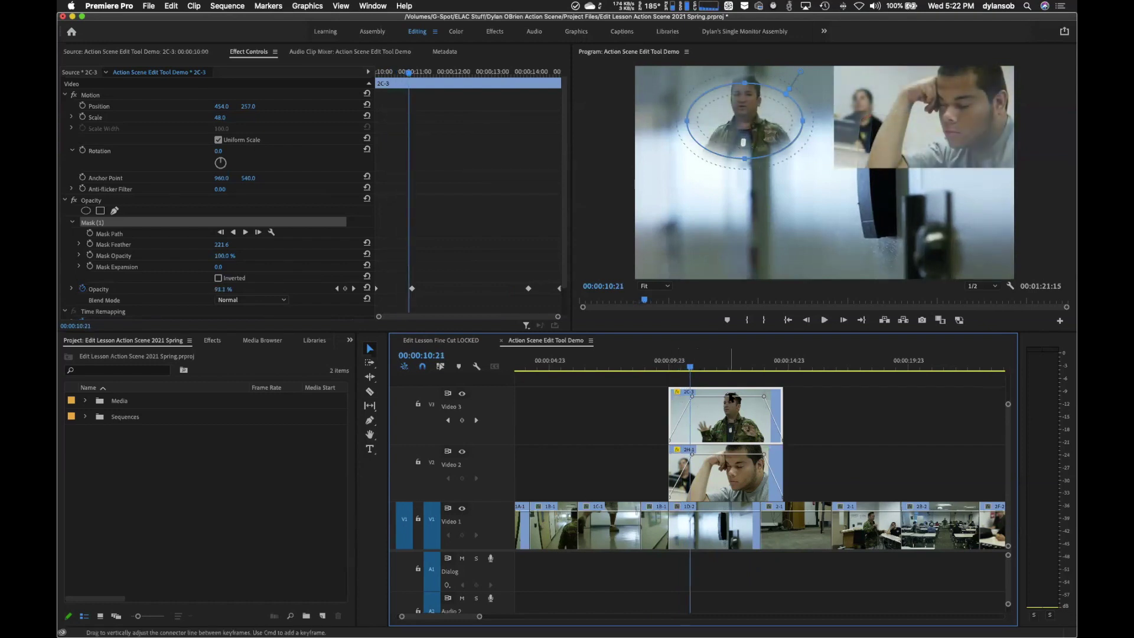
drag(690, 367, 705, 367)
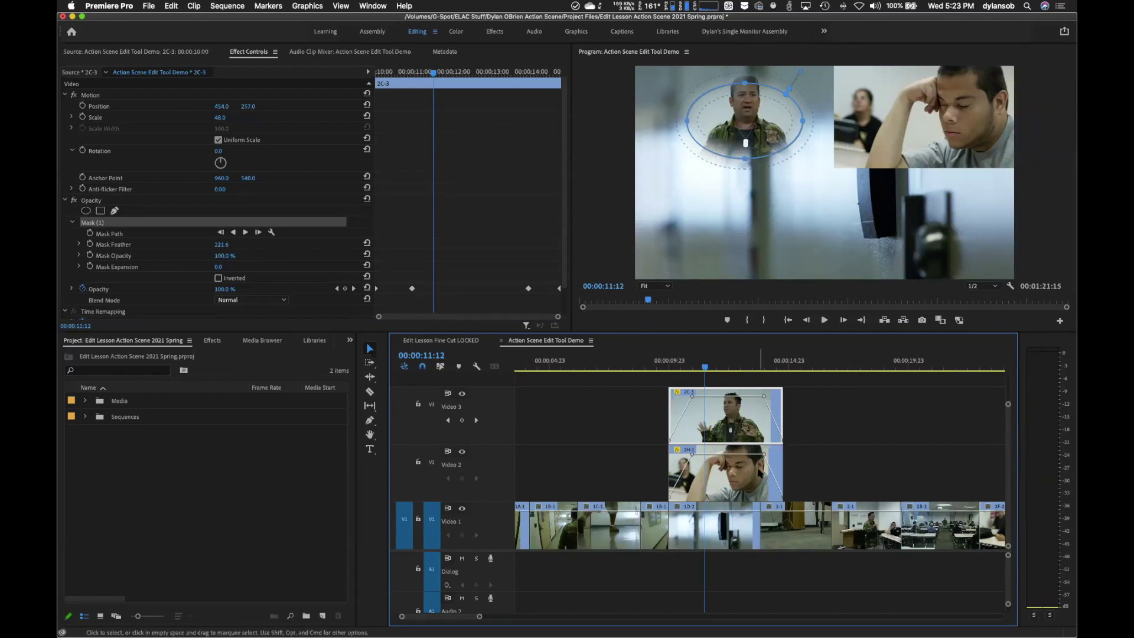
click(775, 463)
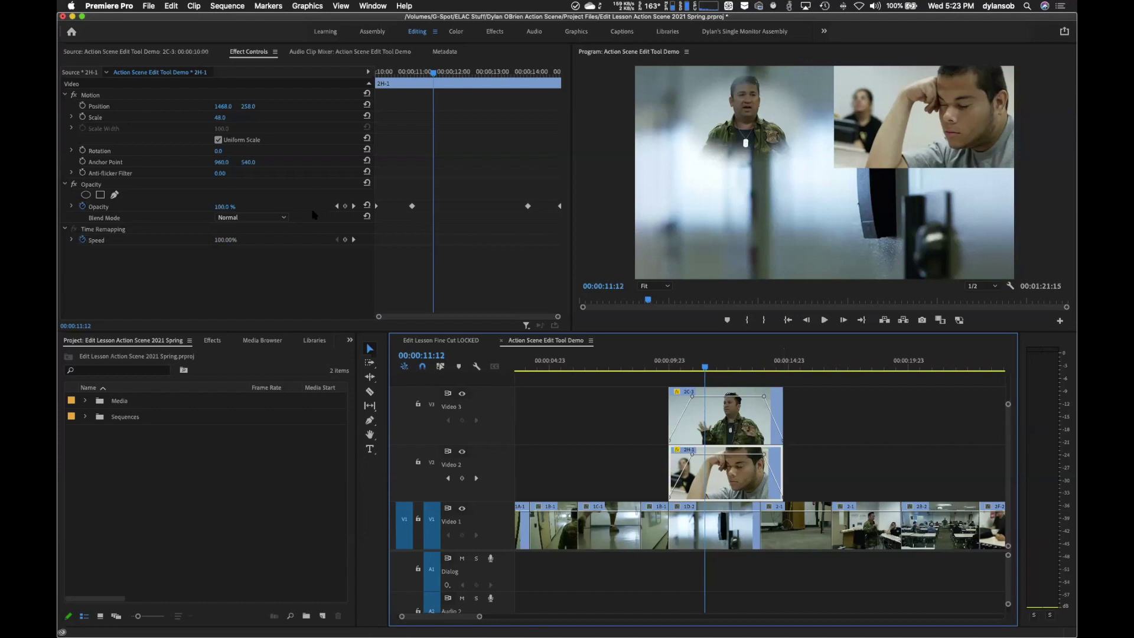
click(101, 196)
click(100, 195)
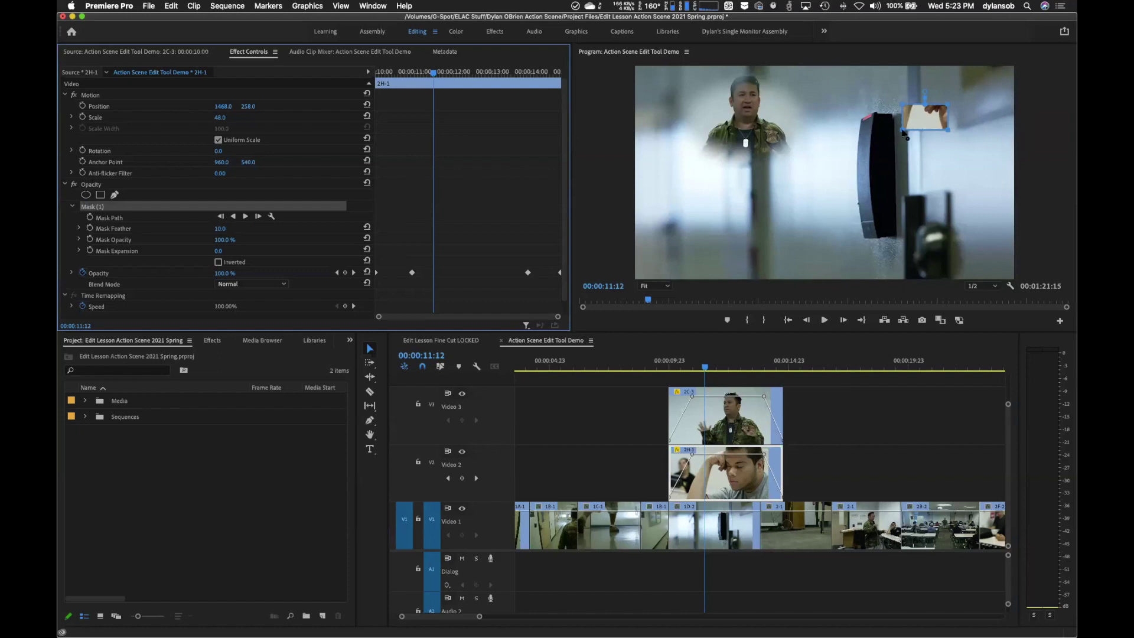
drag(904, 134, 835, 167)
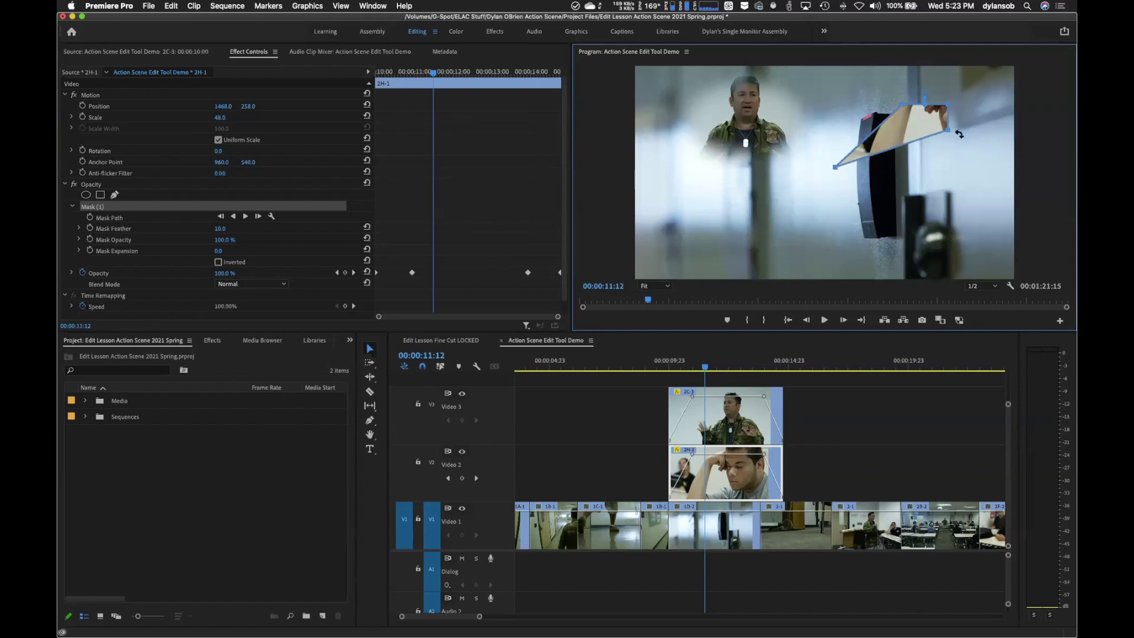
drag(949, 132, 1016, 167)
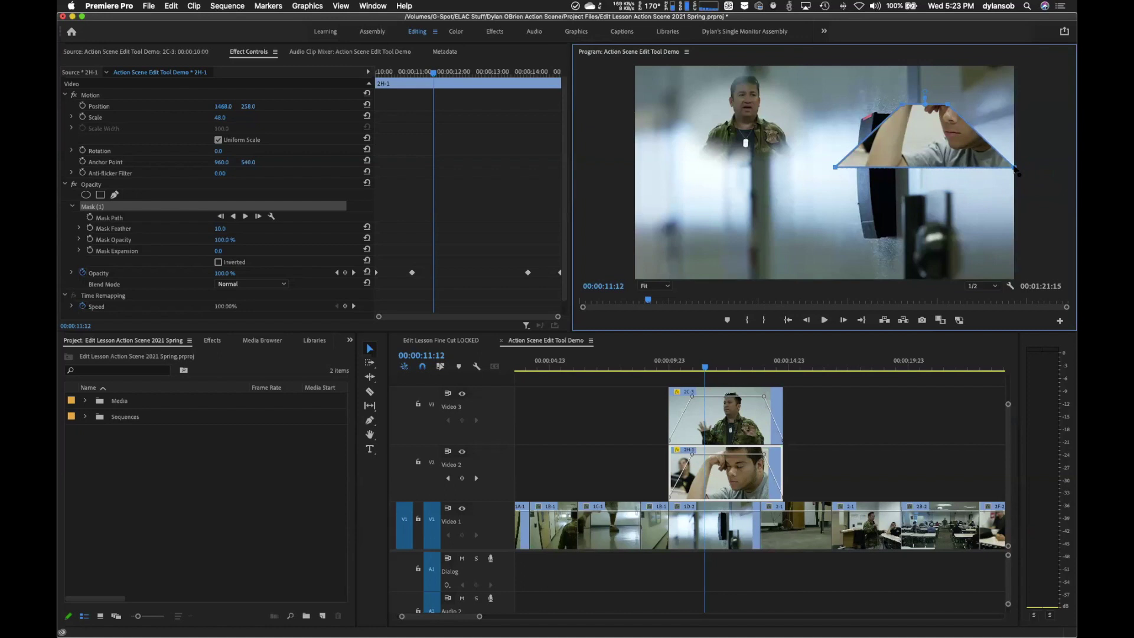
drag(945, 105, 1015, 68)
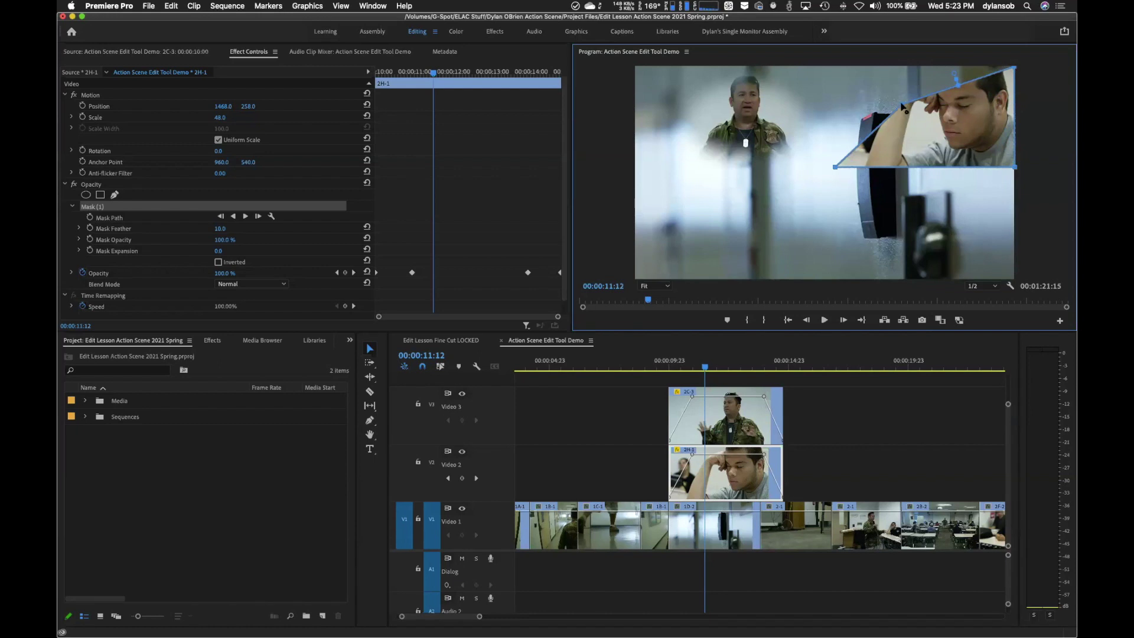
drag(902, 105, 835, 63)
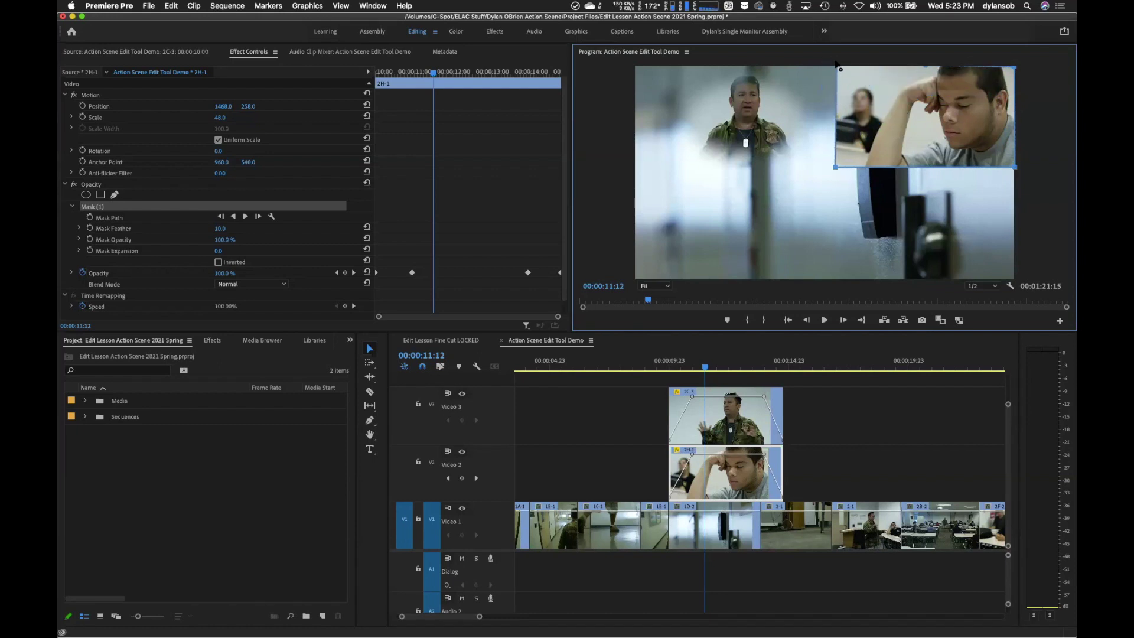
- Feather the rectangle mask on clip 2H-1 to 250.3 and expand it by 8.9
click(659, 291)
click(665, 321)
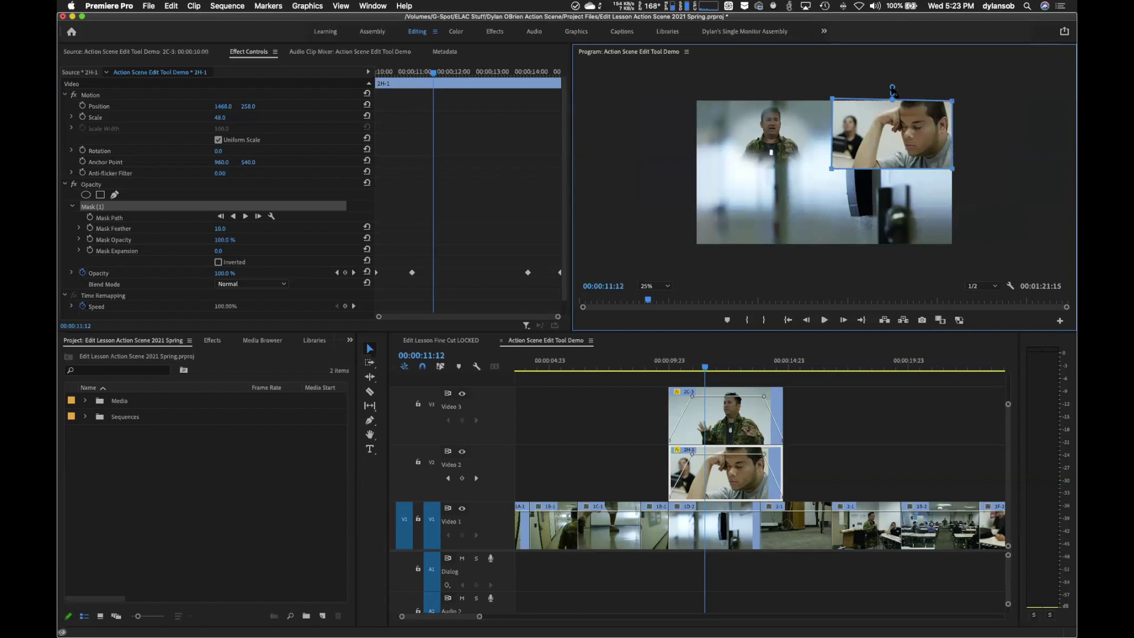
drag(893, 90, 893, 76)
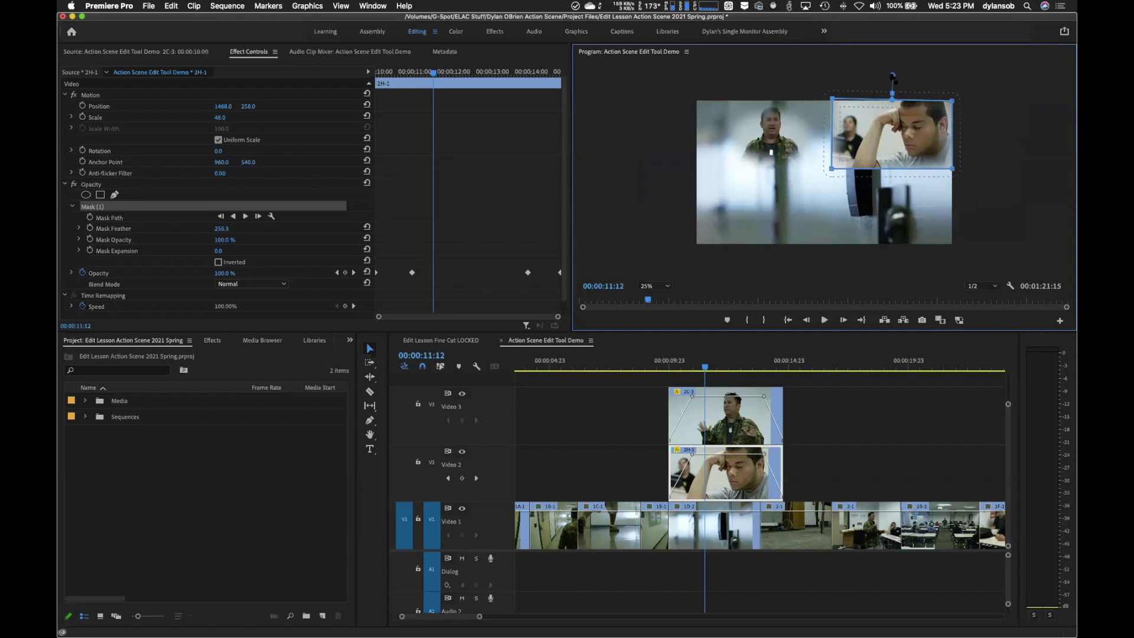
drag(893, 94, 892, 87)
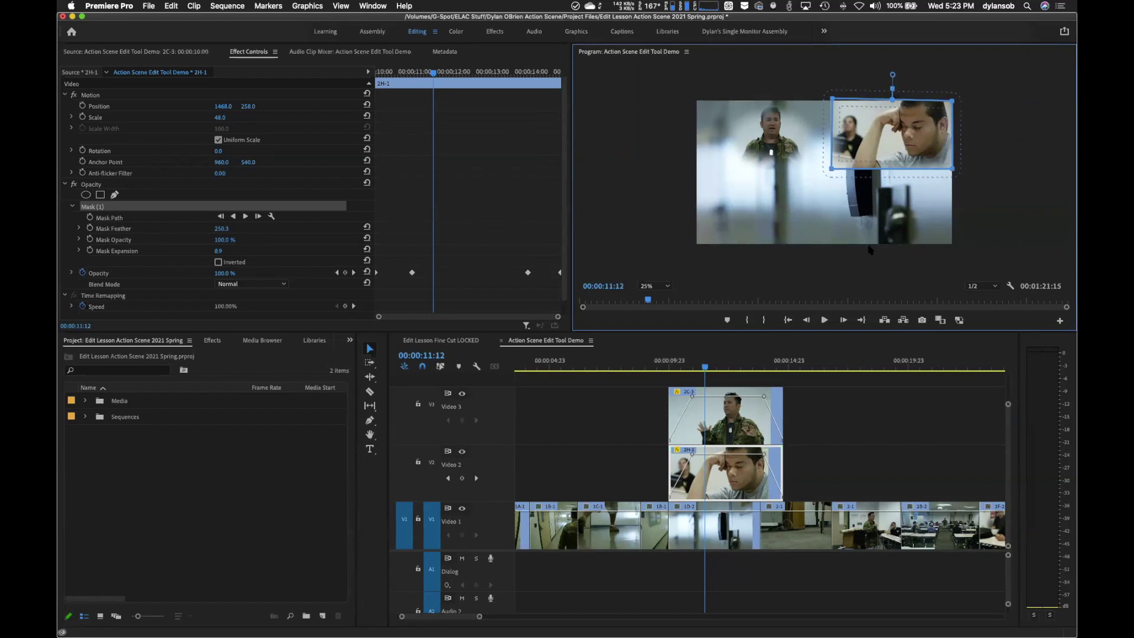
- Fit the frame in the program view and play back both masked insets from about 00:00:08:19
click(649, 286)
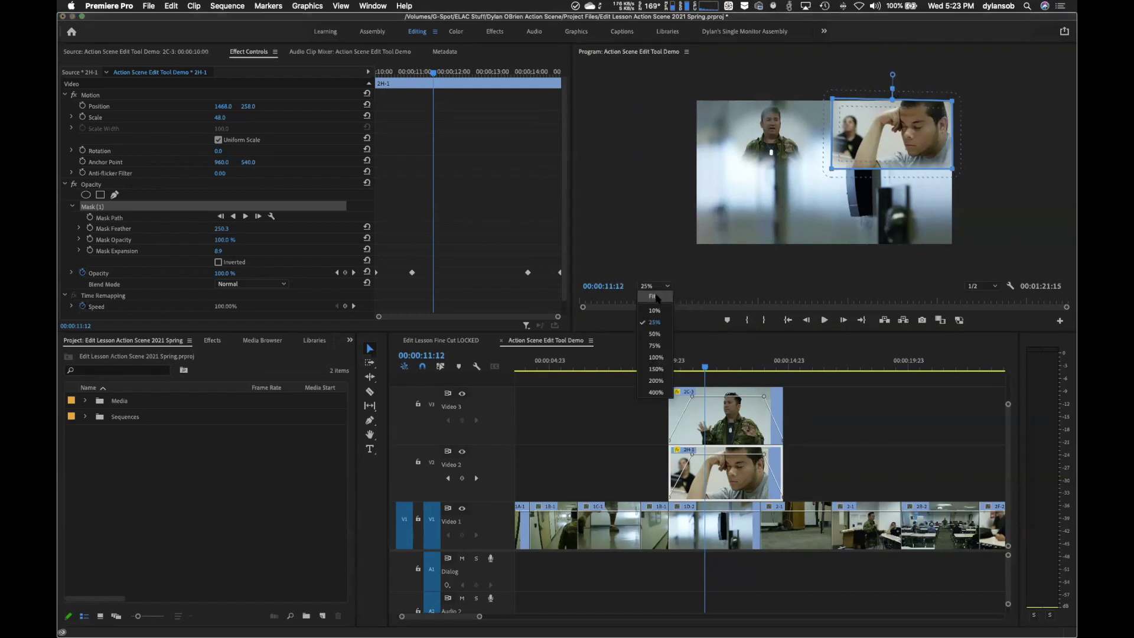
click(655, 301)
click(642, 367)
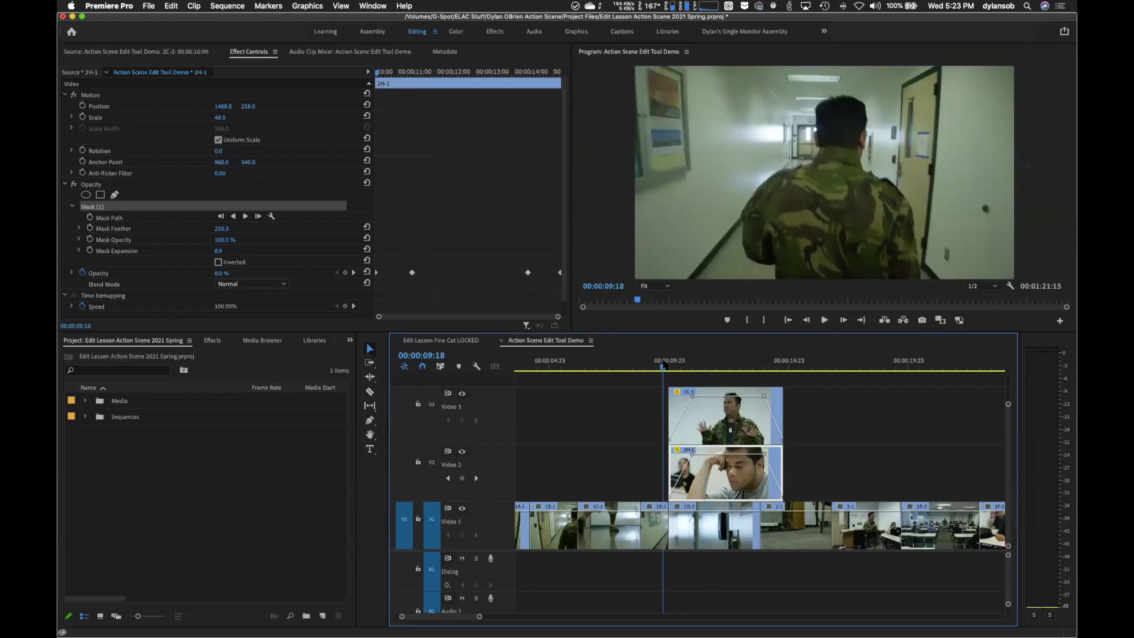
drag(642, 367, 641, 367)
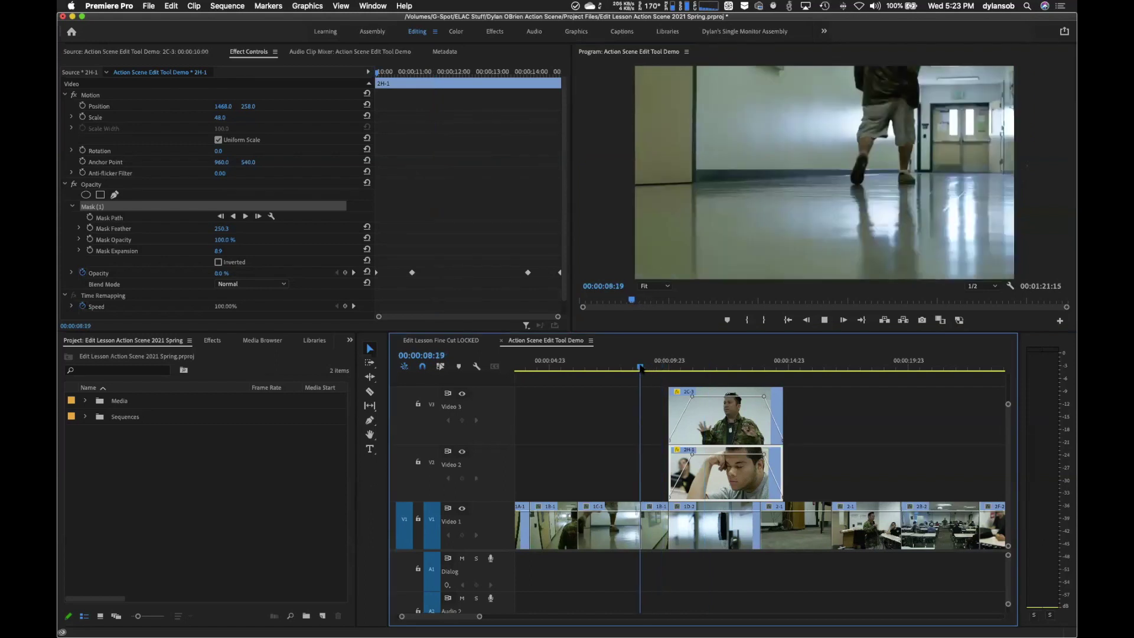
key(space)
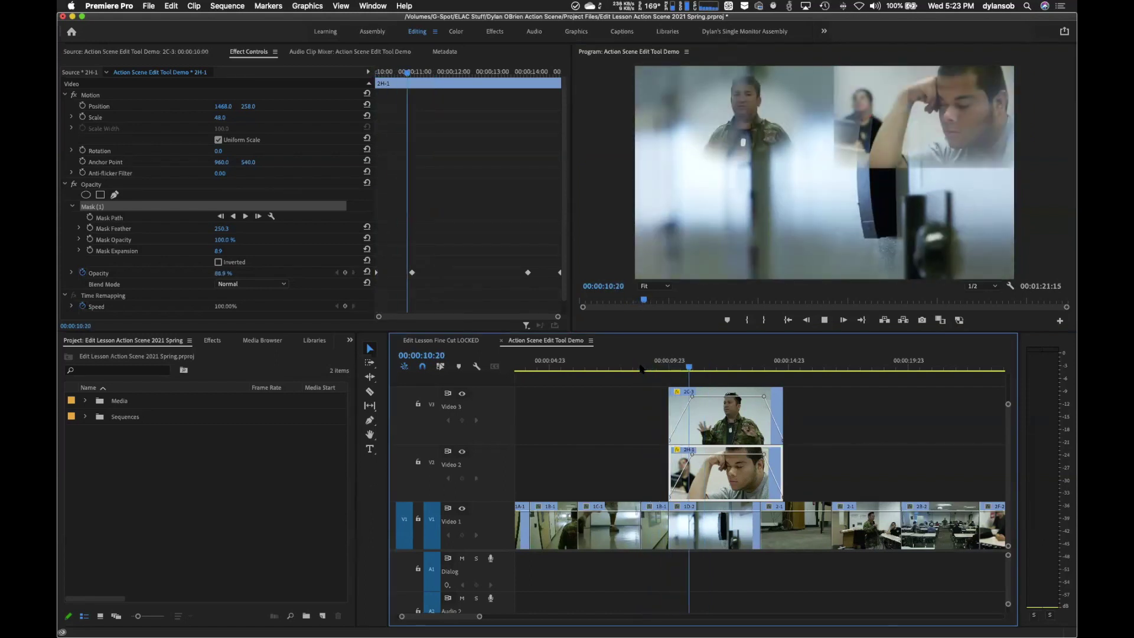
key(space)
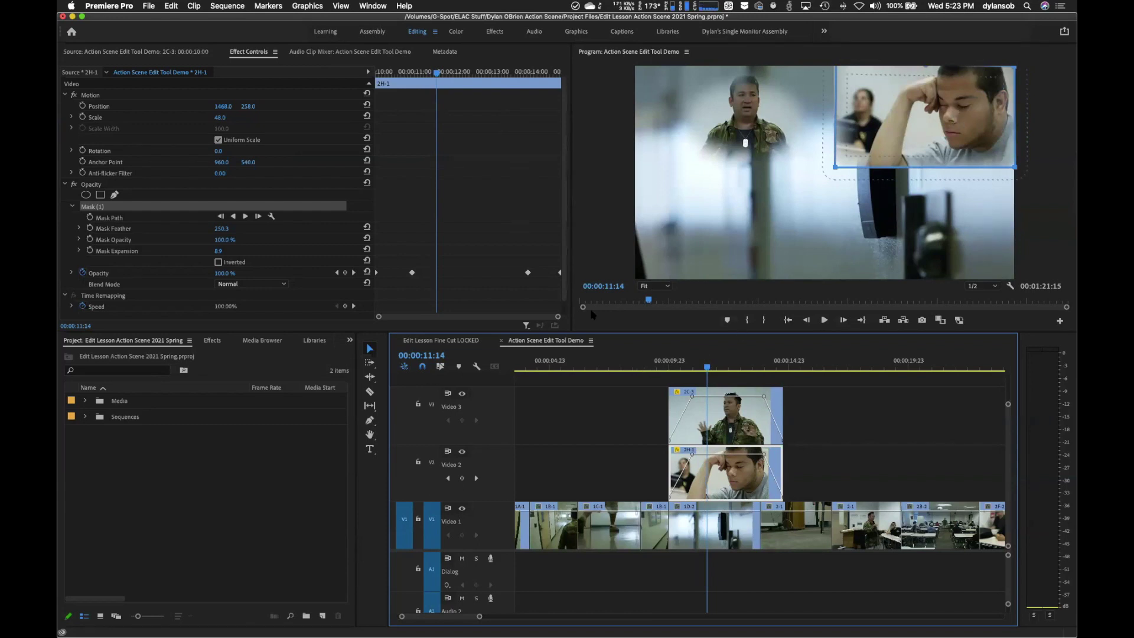
- Pull the rectangle mask's lower-left corner inward, set its feather to 313.4 and return its expansion to 0.0
click(654, 286)
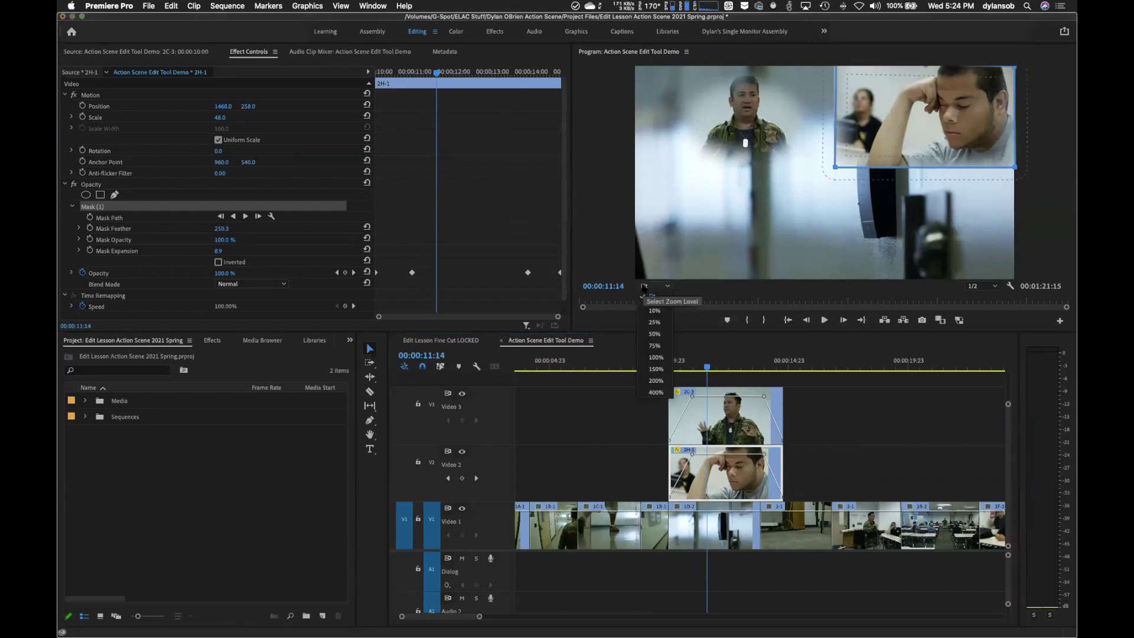
click(655, 322)
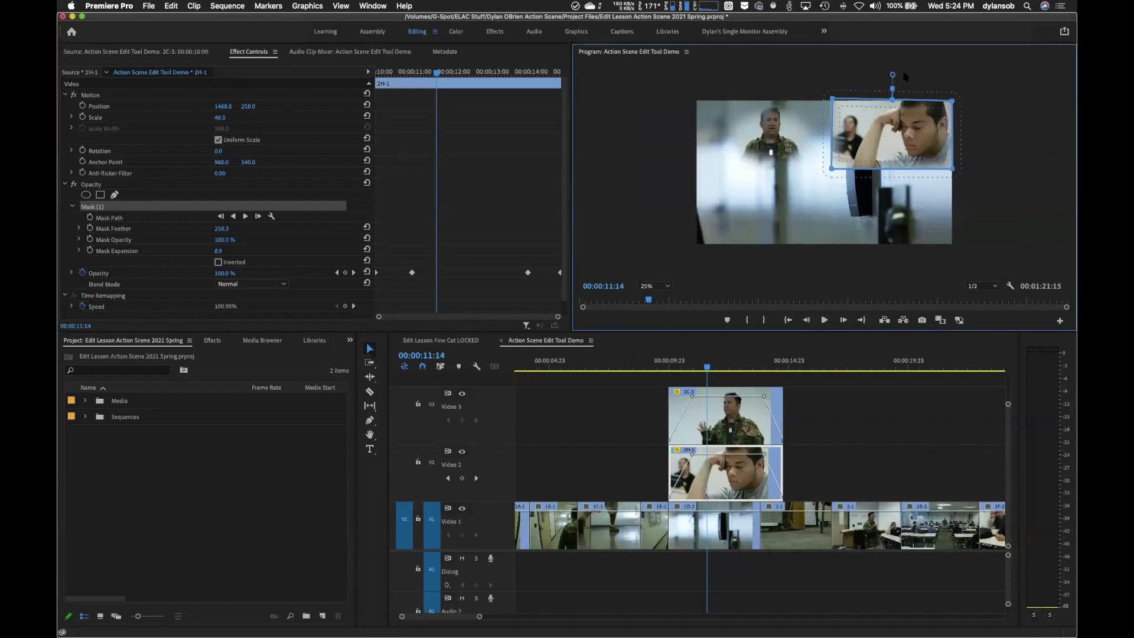
drag(893, 76, 893, 69)
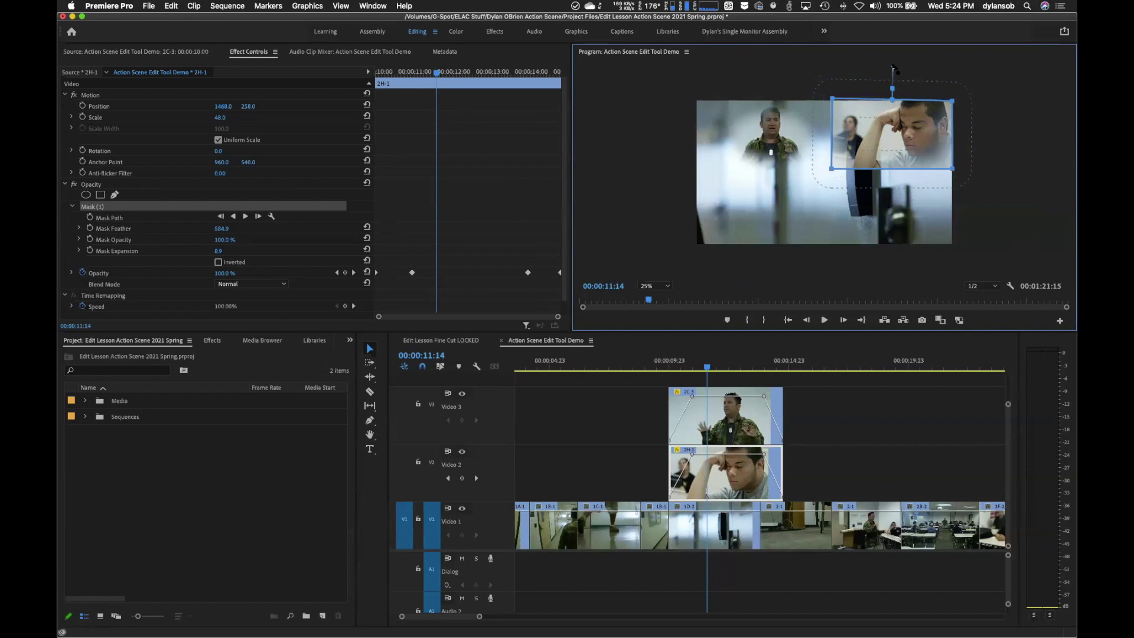
mouse_move(830, 170)
mouse_down()
mouse_move(850, 154)
mouse_move(840, 163)
mouse_up()
drag(894, 91, 894, 75)
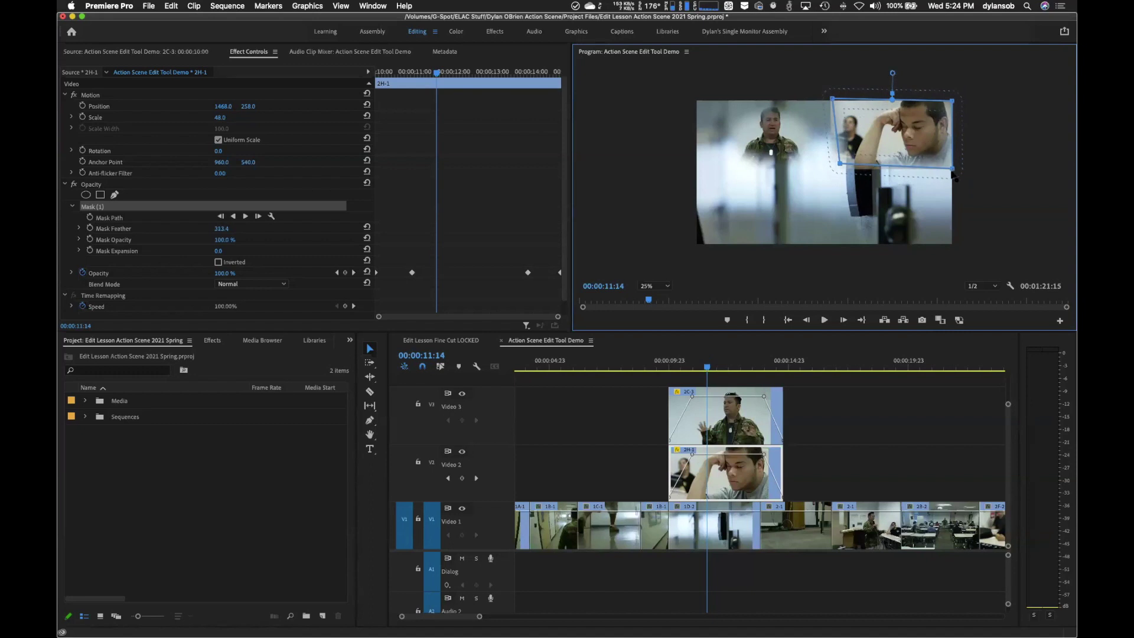
- Pull the rectangle mask's lower-right, upper-left and upper-right corners inward from the inset's edges
drag(952, 169, 947, 164)
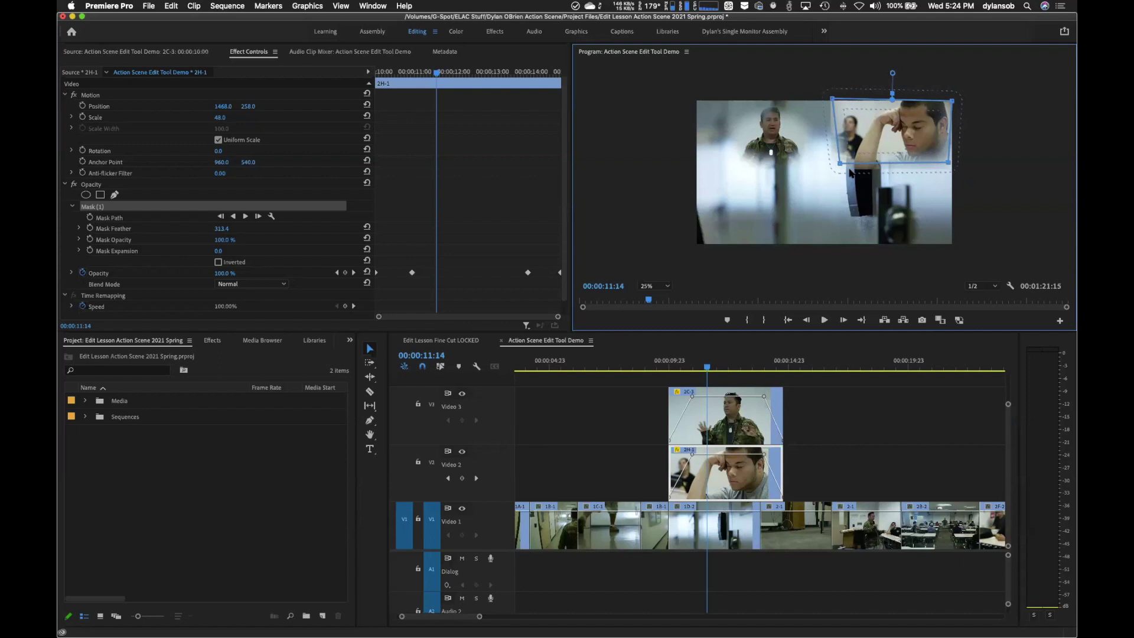
mouse_move(843, 167)
mouse_down()
mouse_move(761, 106)
mouse_move(823, 171)
mouse_move(817, 148)
mouse_move(835, 173)
mouse_move(843, 167)
mouse_up()
drag(833, 102, 844, 104)
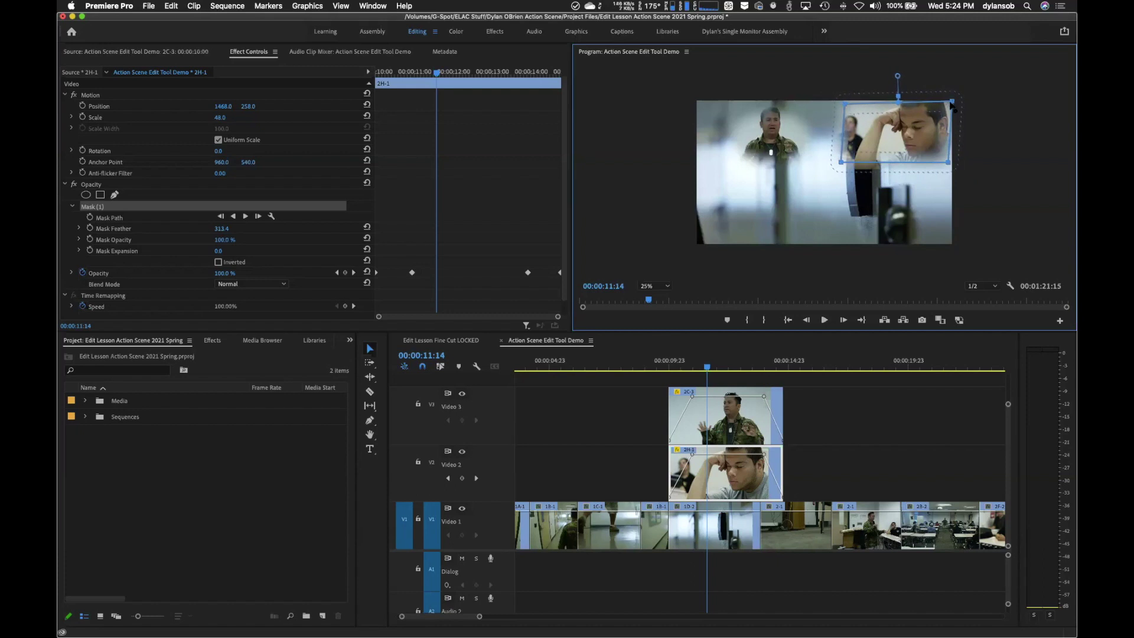
drag(952, 103, 944, 109)
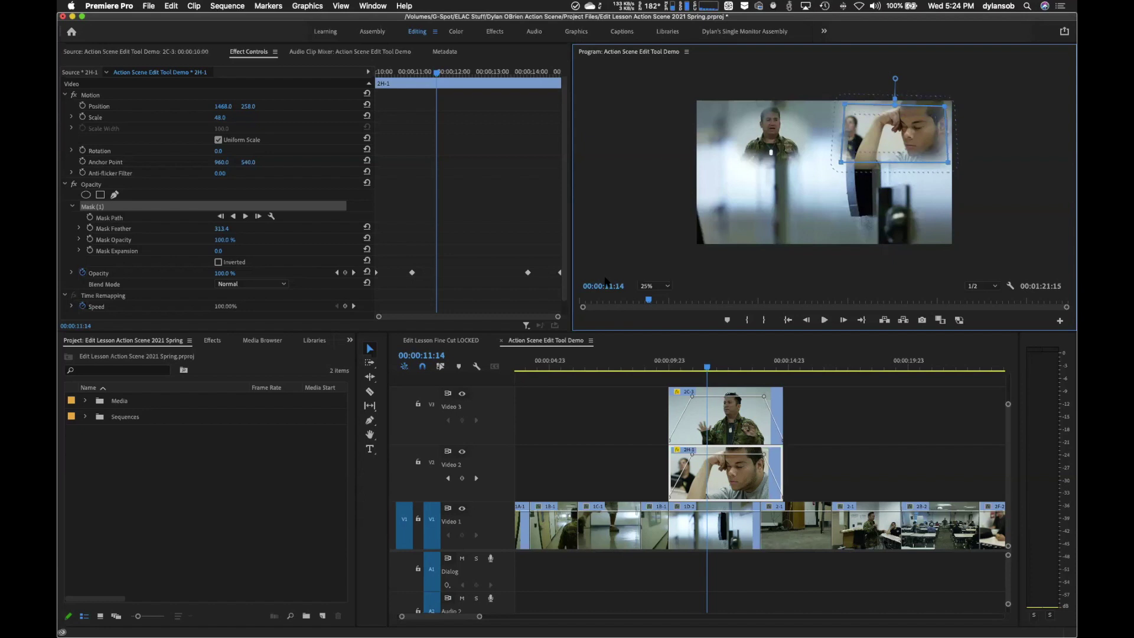
- Fit the frame in the program view and play back the softened insets from 00:00:09:03 to 00:00:11:06
click(660, 287)
click(661, 300)
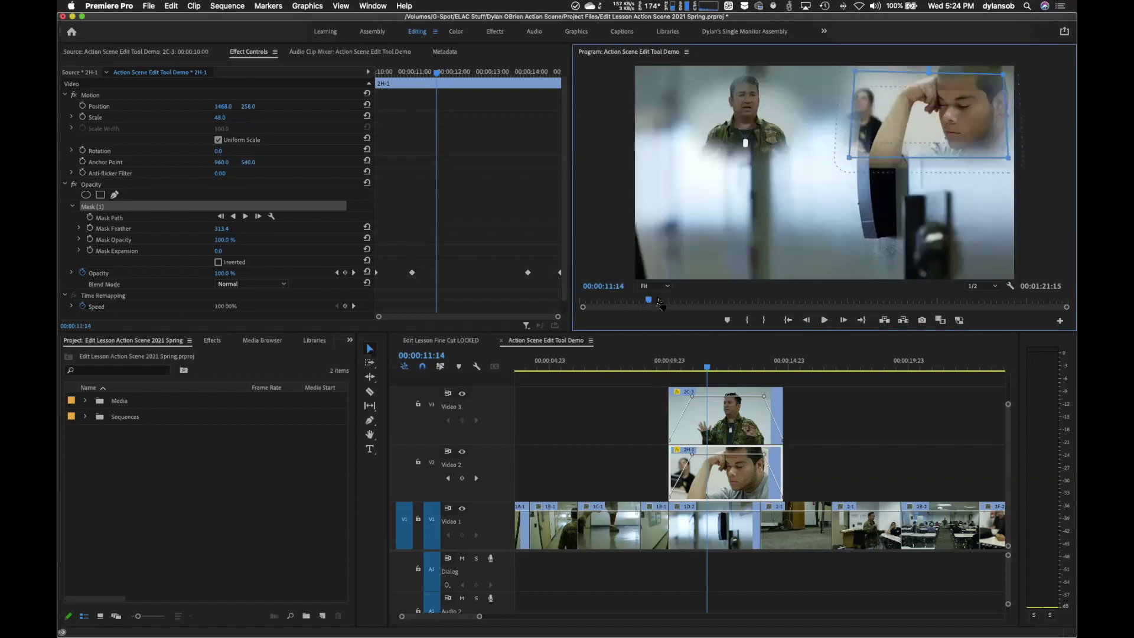
click(648, 368)
key(space)
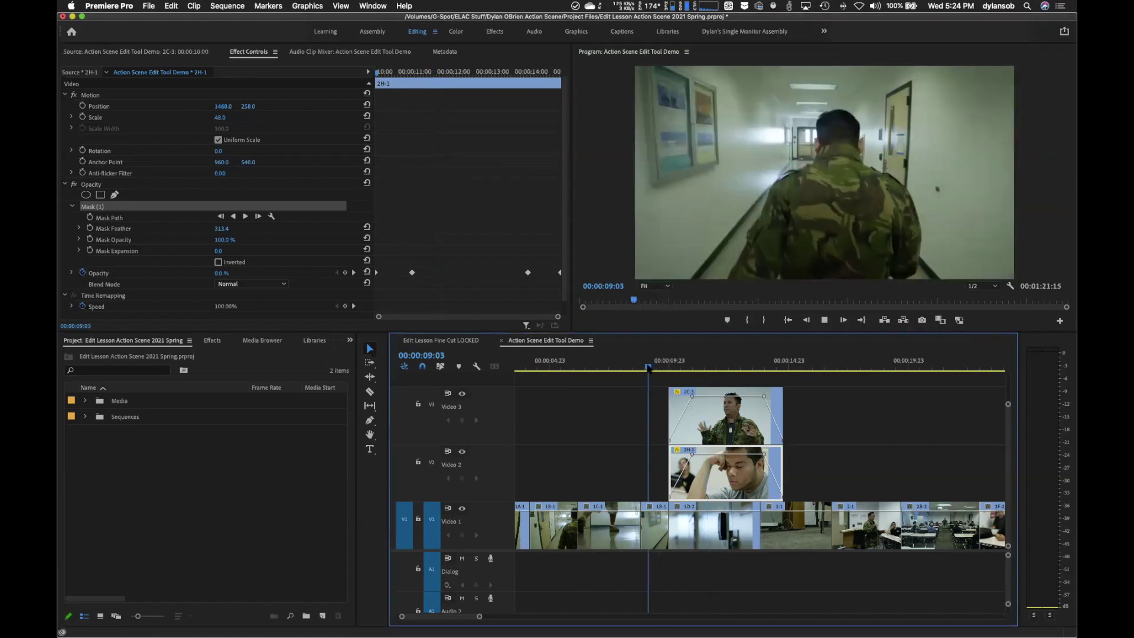
key(space)
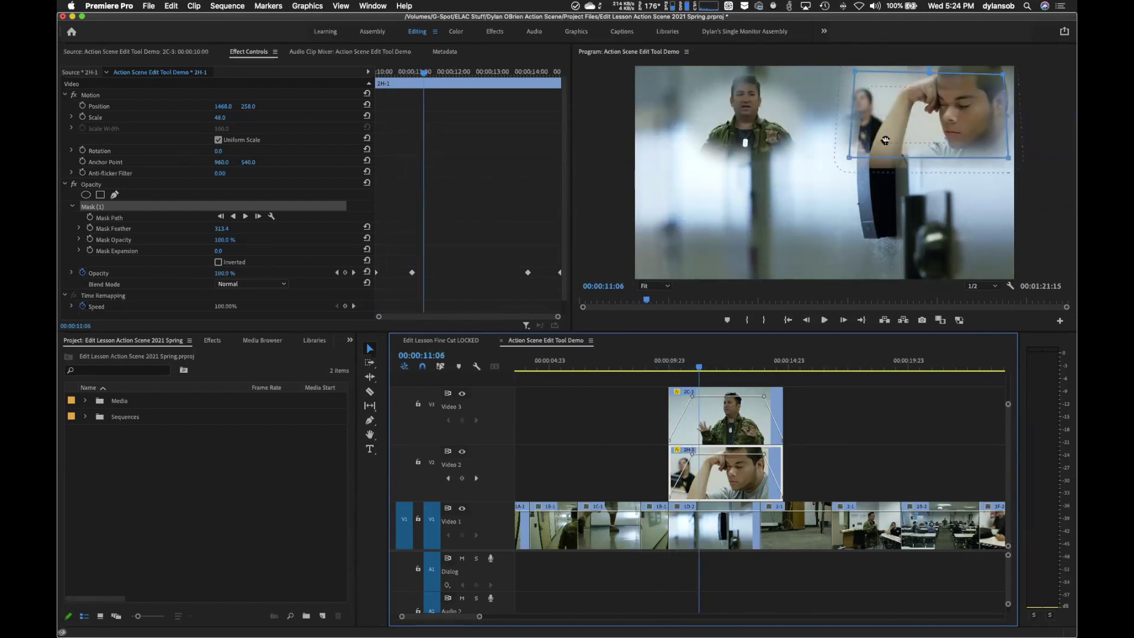
- Pull all four corners of the rectangle mask on the 2H-1 inset slightly farther inward
drag(849, 159, 858, 148)
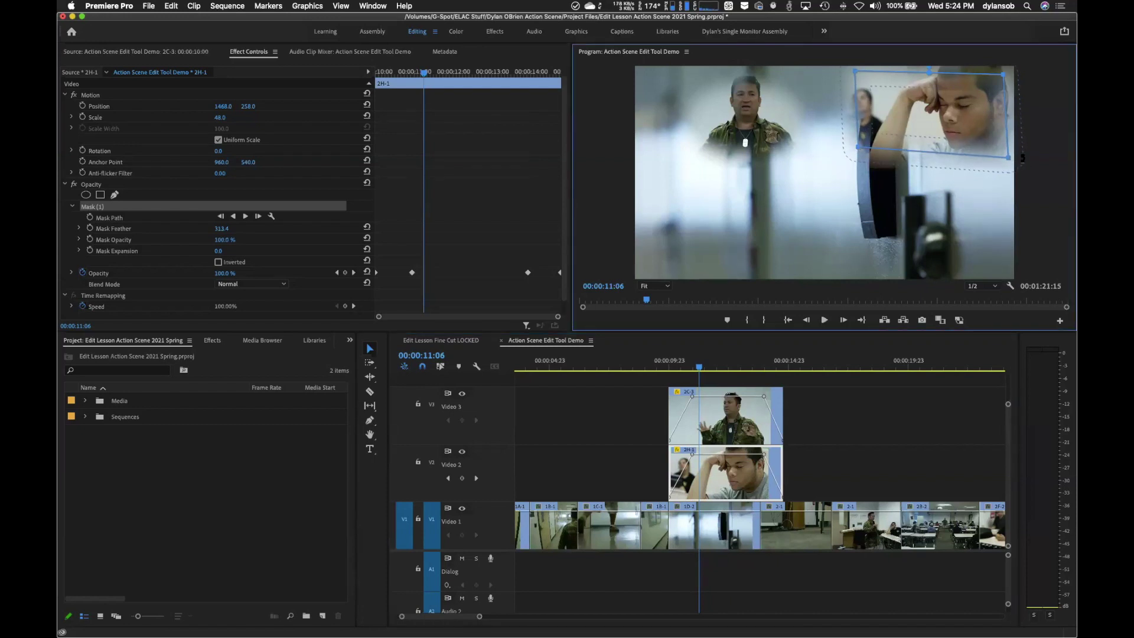
drag(1010, 158, 1009, 150)
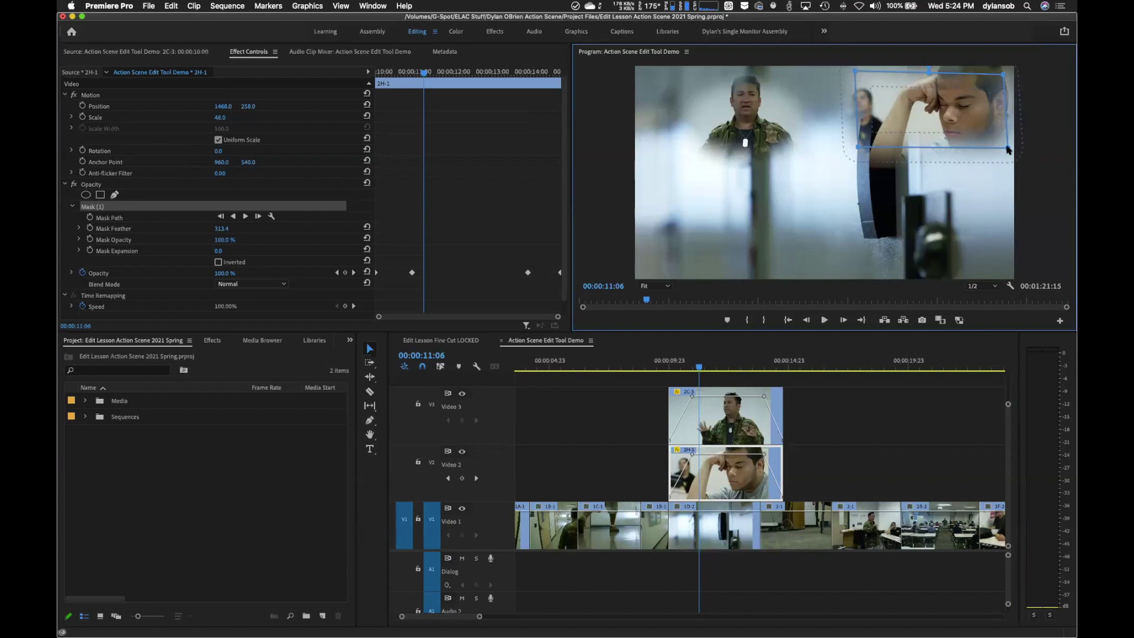
drag(1004, 77, 1004, 84)
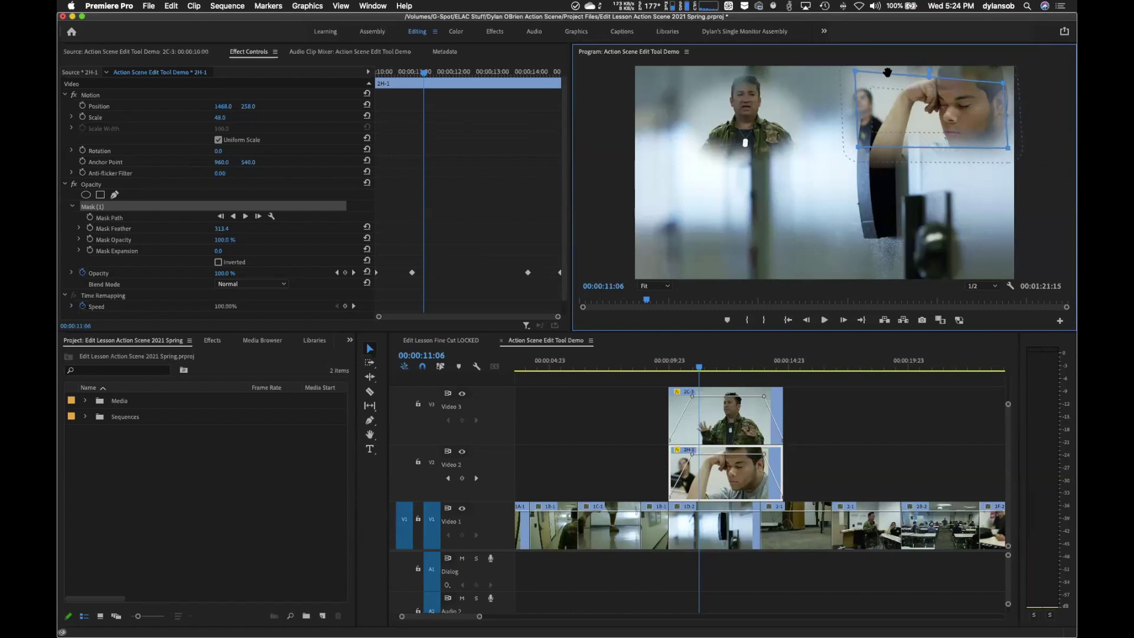
drag(855, 73, 859, 82)
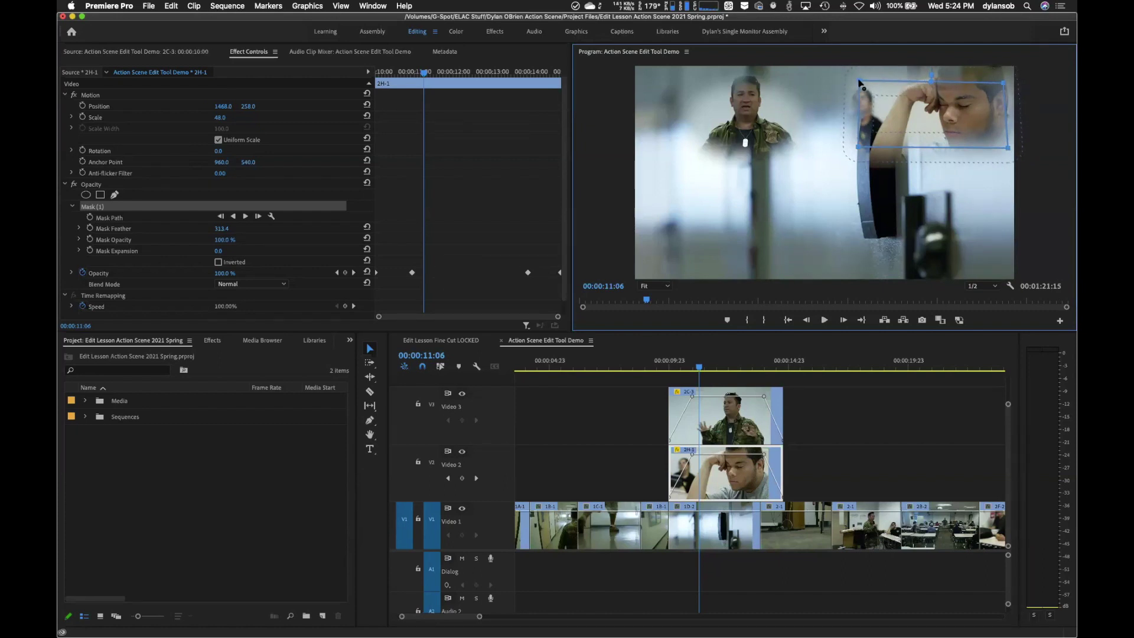
- Play back the tightened insets from just before their fade-in to check the softened edges
click(654, 367)
key(space)
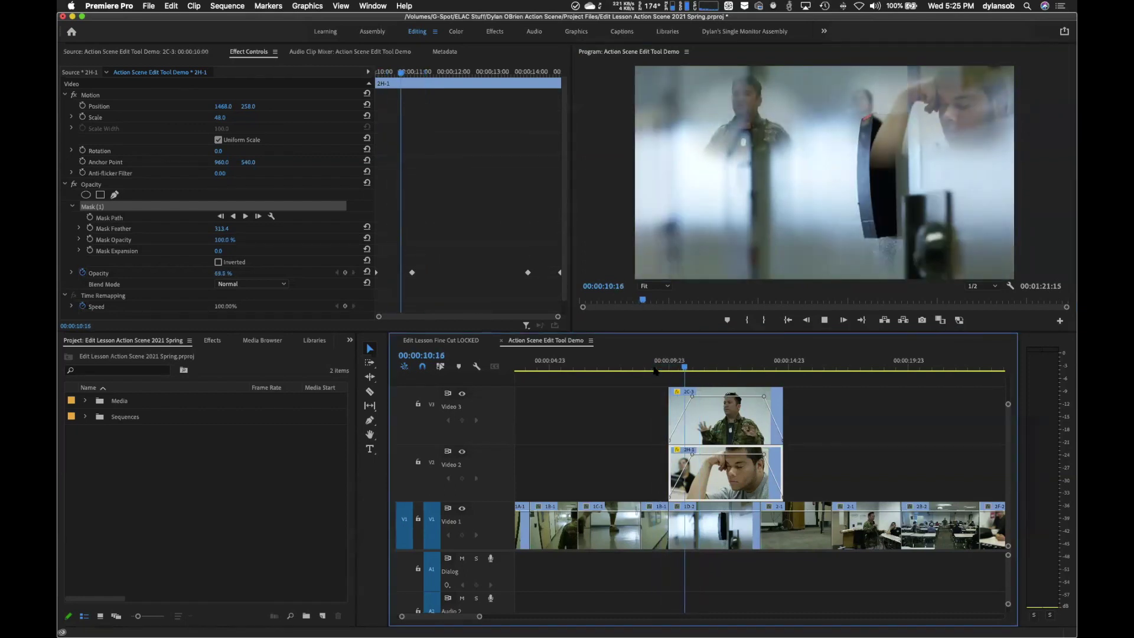
key(space)
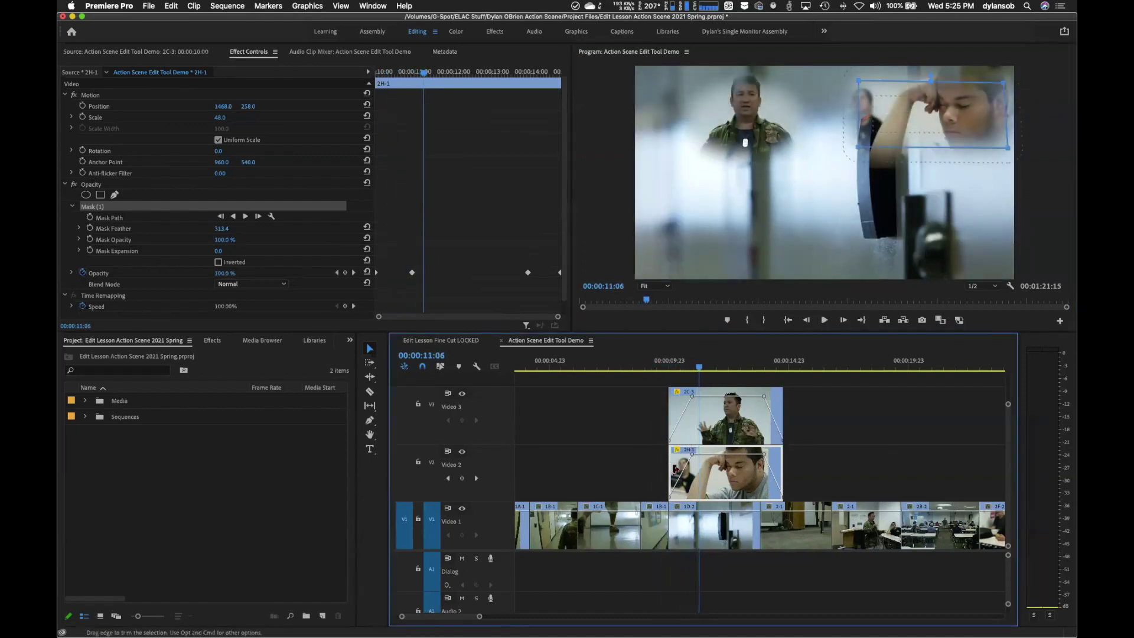
- Select the 2C-3 clip on Video 3 and look over its available clip commands without applying any
click(693, 531)
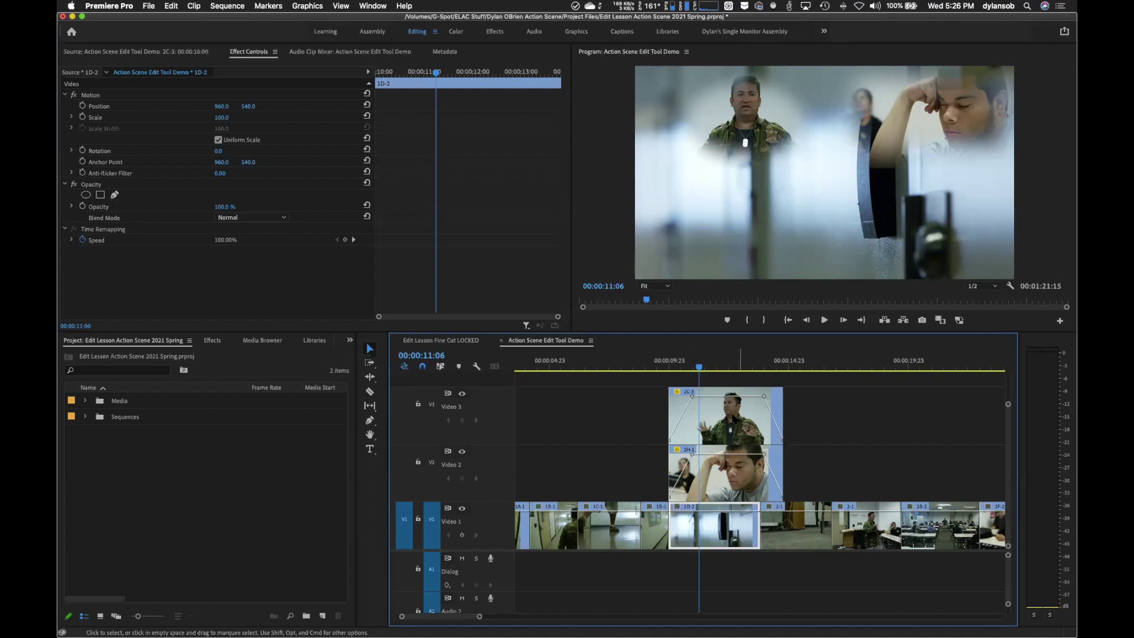
click(734, 418)
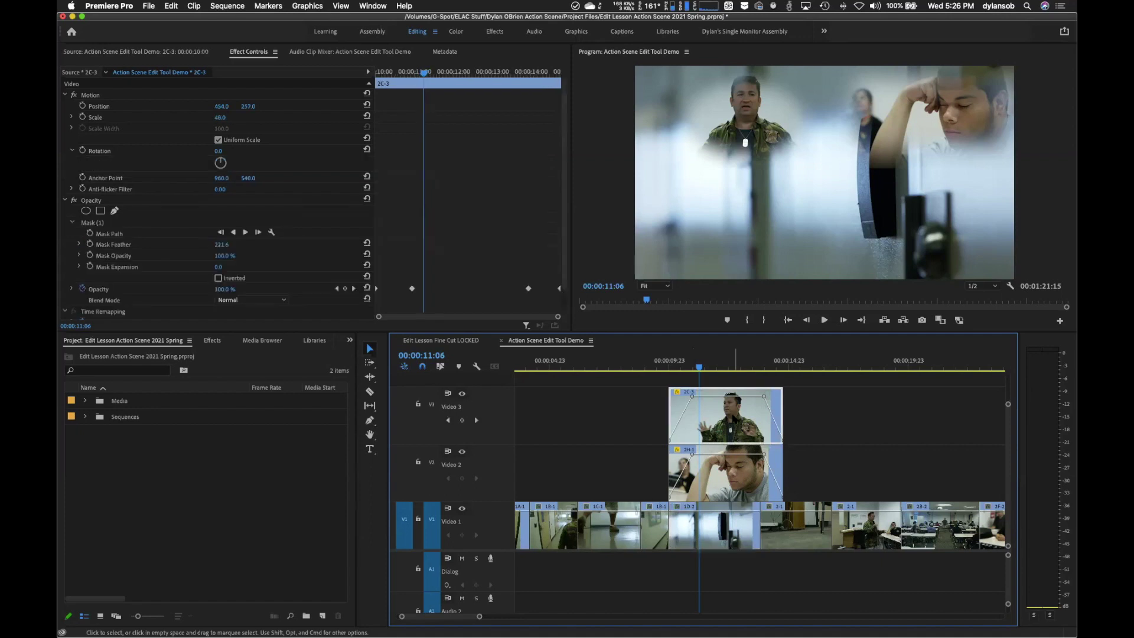
right_click(717, 415)
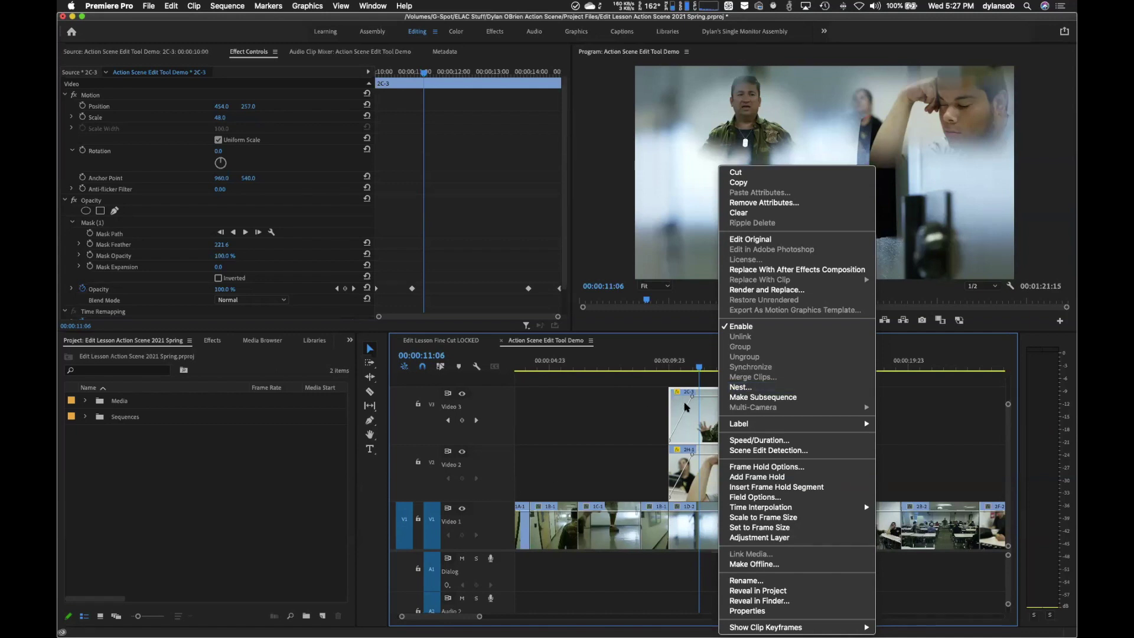
click(643, 402)
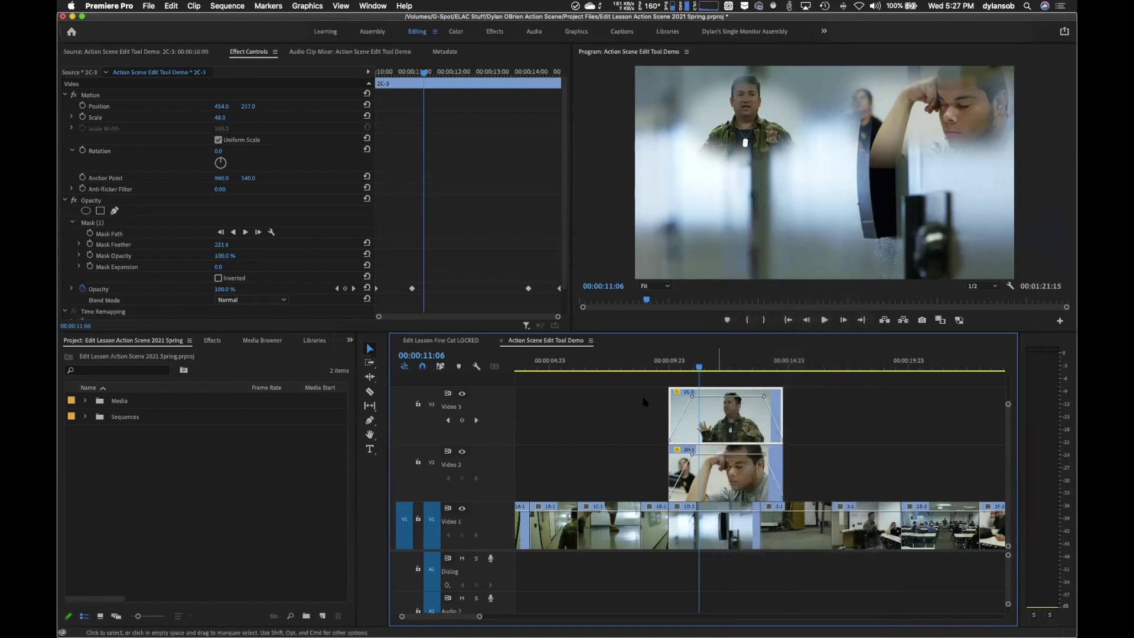
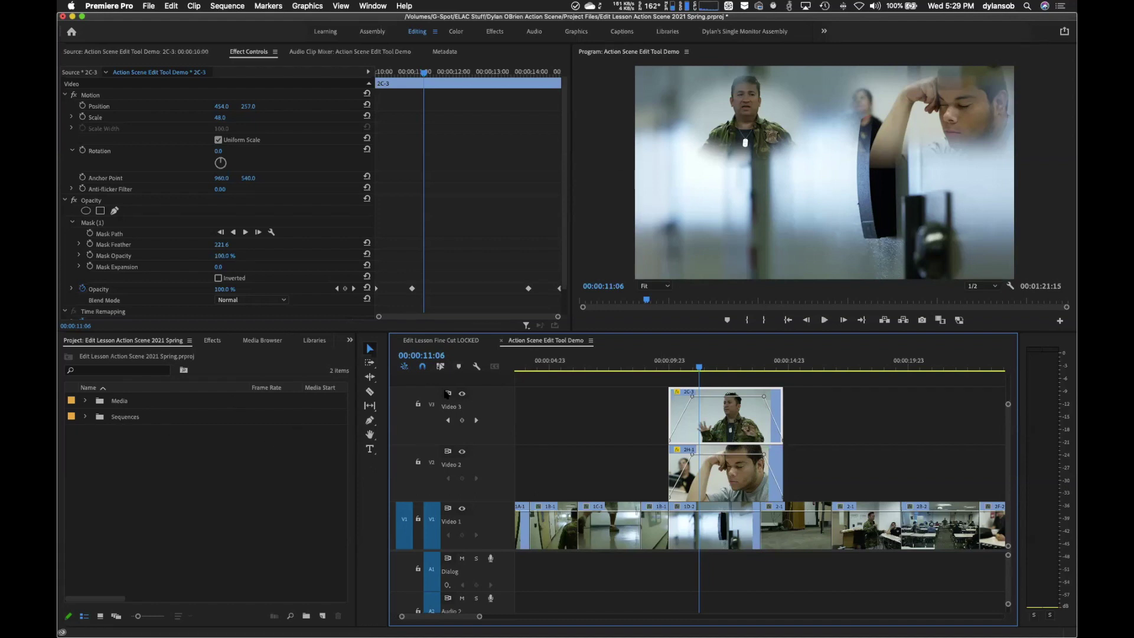
- Look over the Video Transitions categories in the effects library, collapsing the Dissolve group and the transitions folder
click(212, 341)
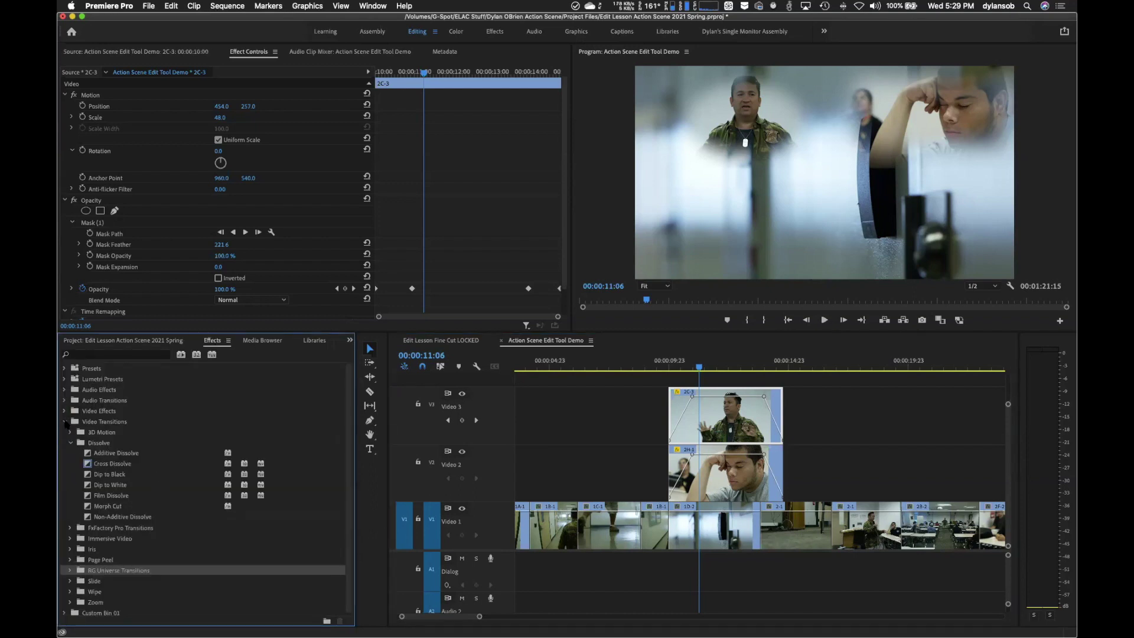
click(65, 422)
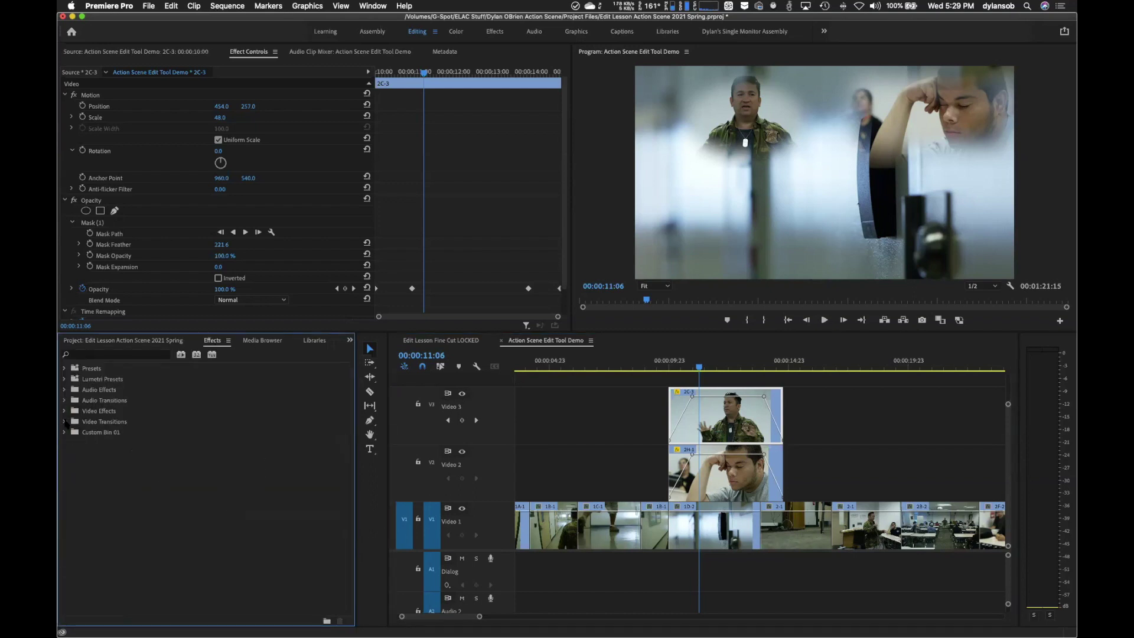
click(65, 421)
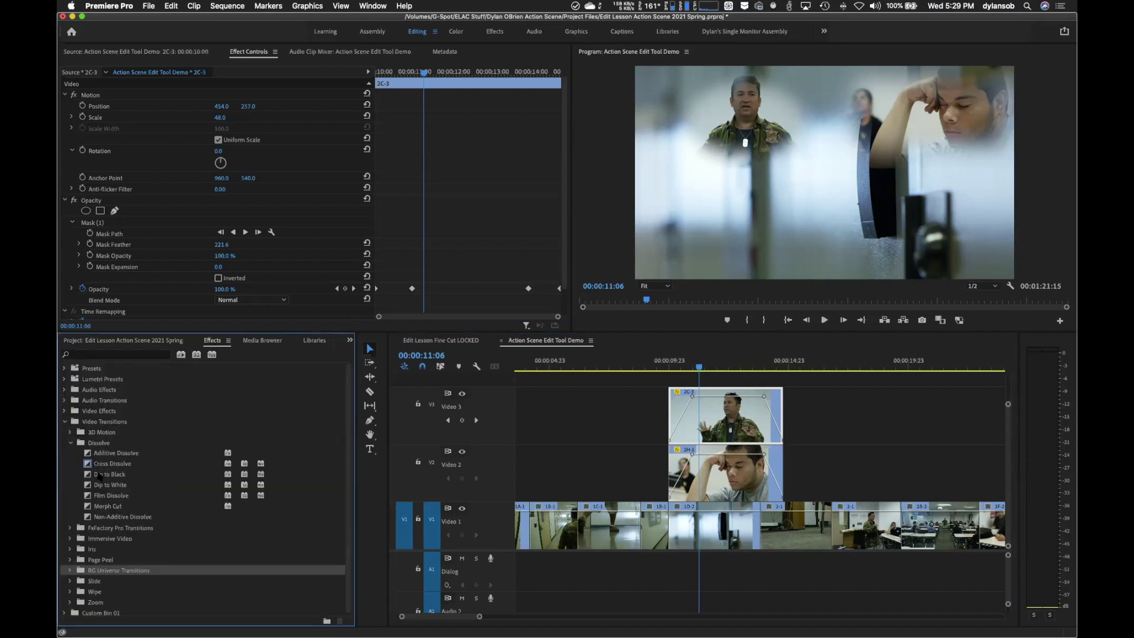
click(71, 444)
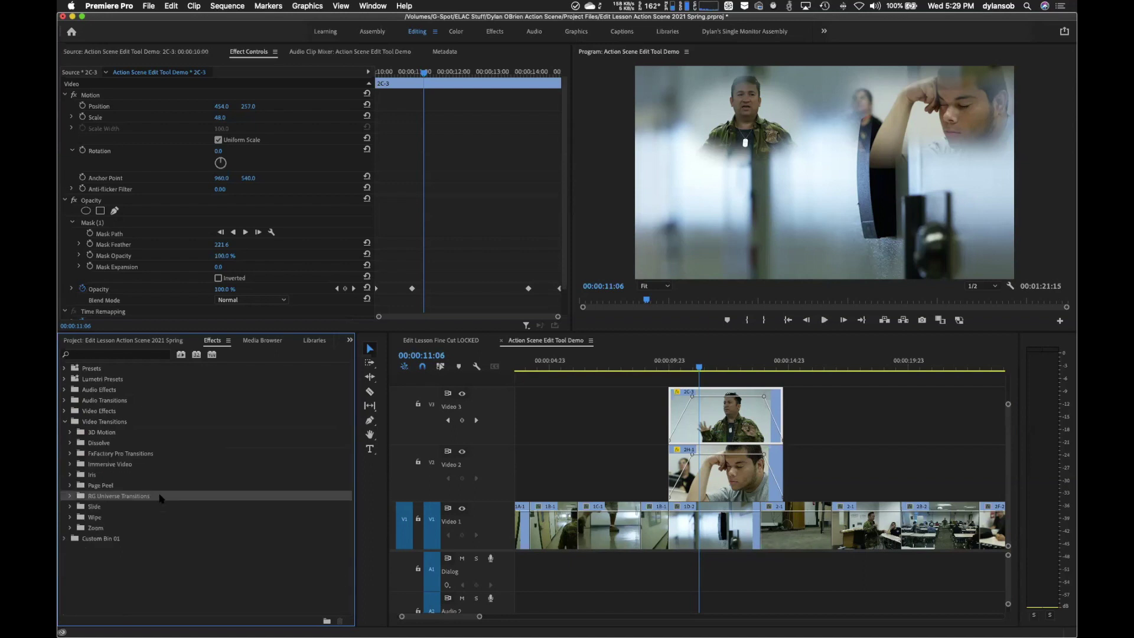
click(65, 422)
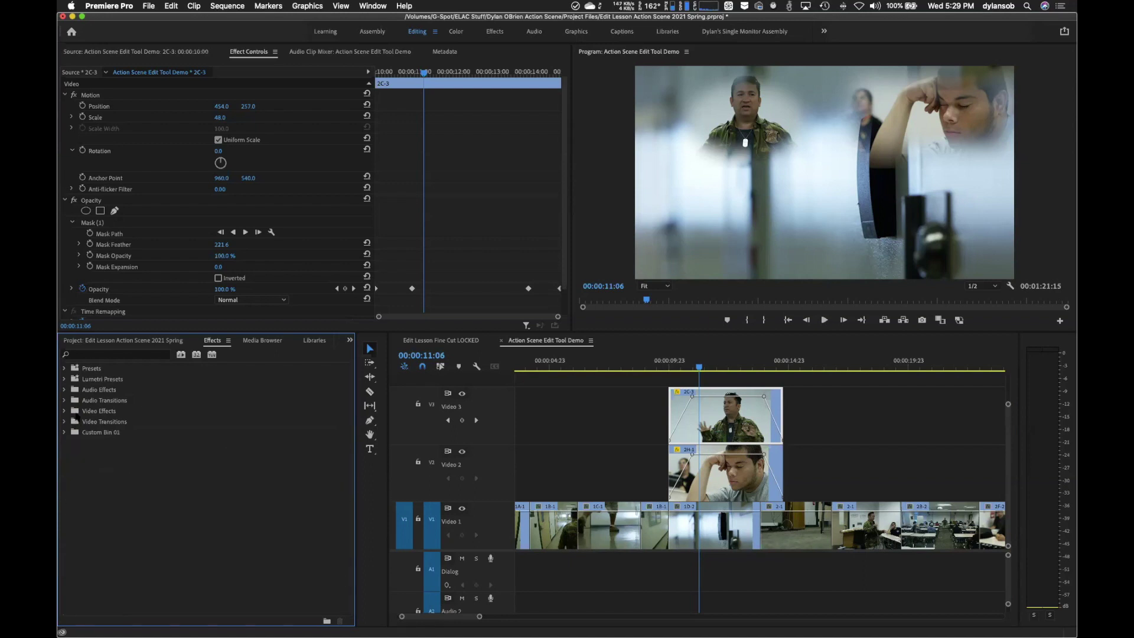
- Look through the Video Effects categories, collapsing the FxFactory Pro Glow and Generate groups
click(65, 411)
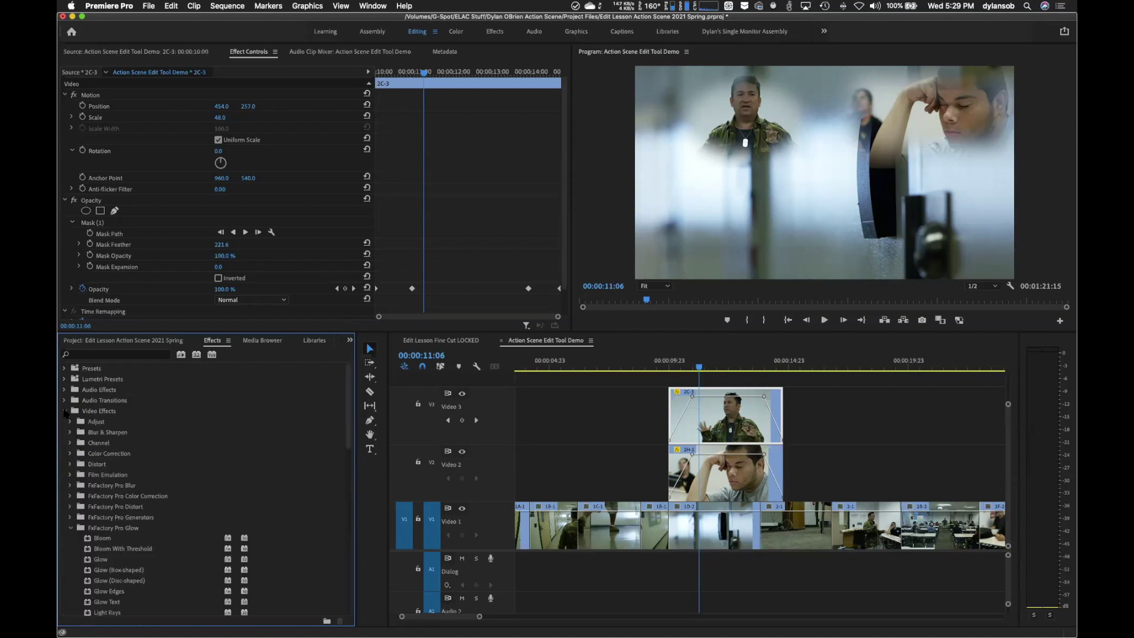
click(72, 528)
scroll(156, 532, down, 2)
scroll(156, 534, down, 5)
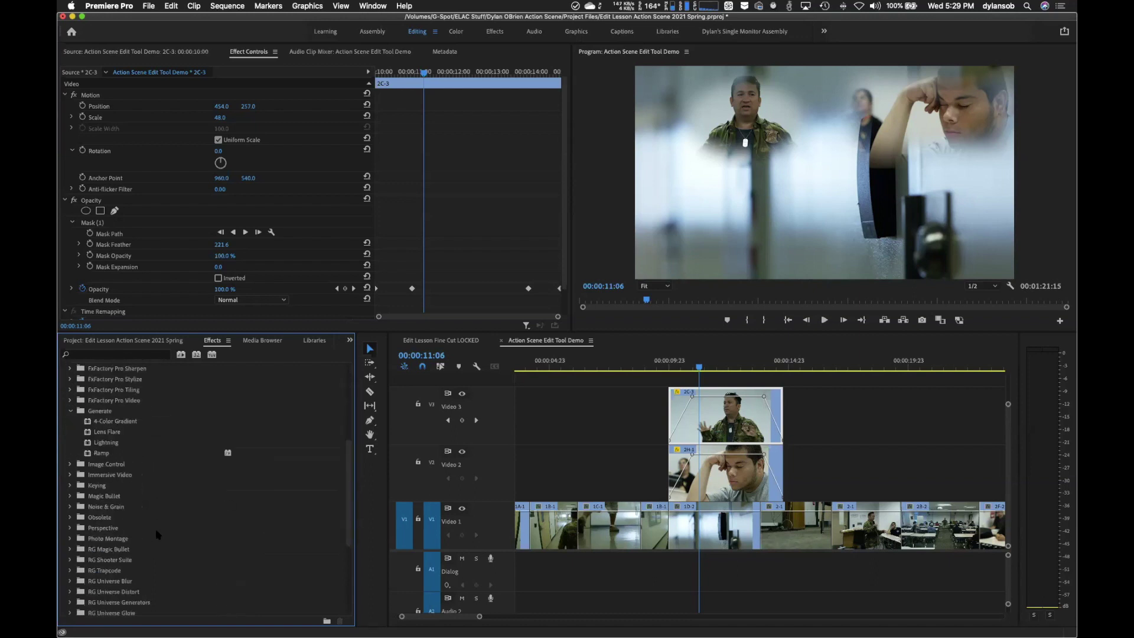
click(69, 410)
scroll(101, 450, down, 4)
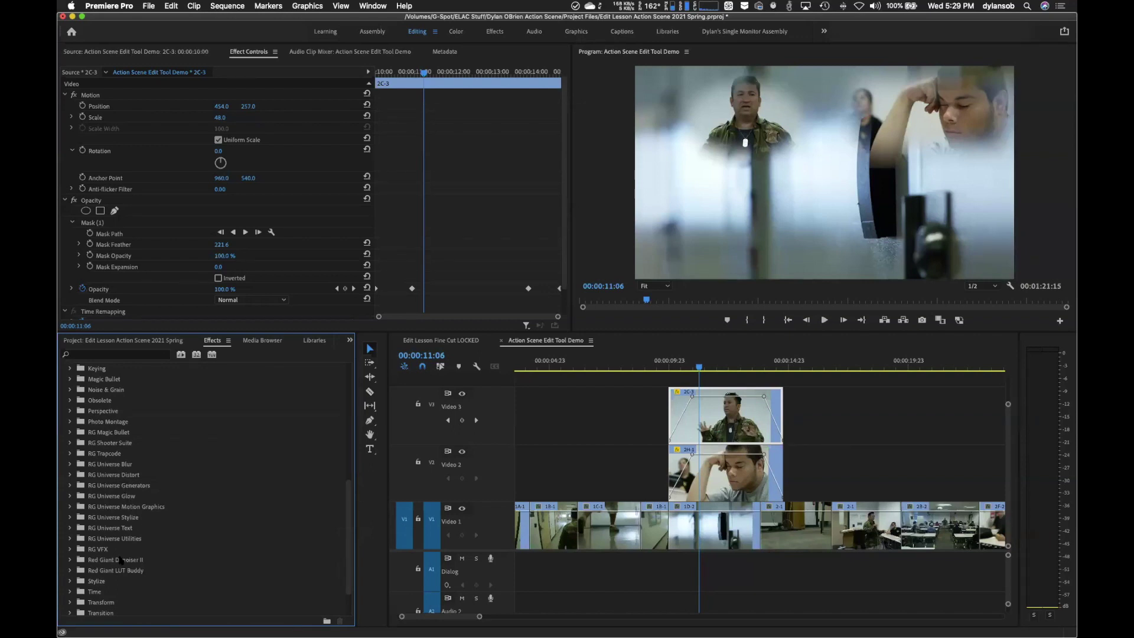
- Examine the effects in the RG VFX group, and collapse that group and the Video Effects folder
click(69, 548)
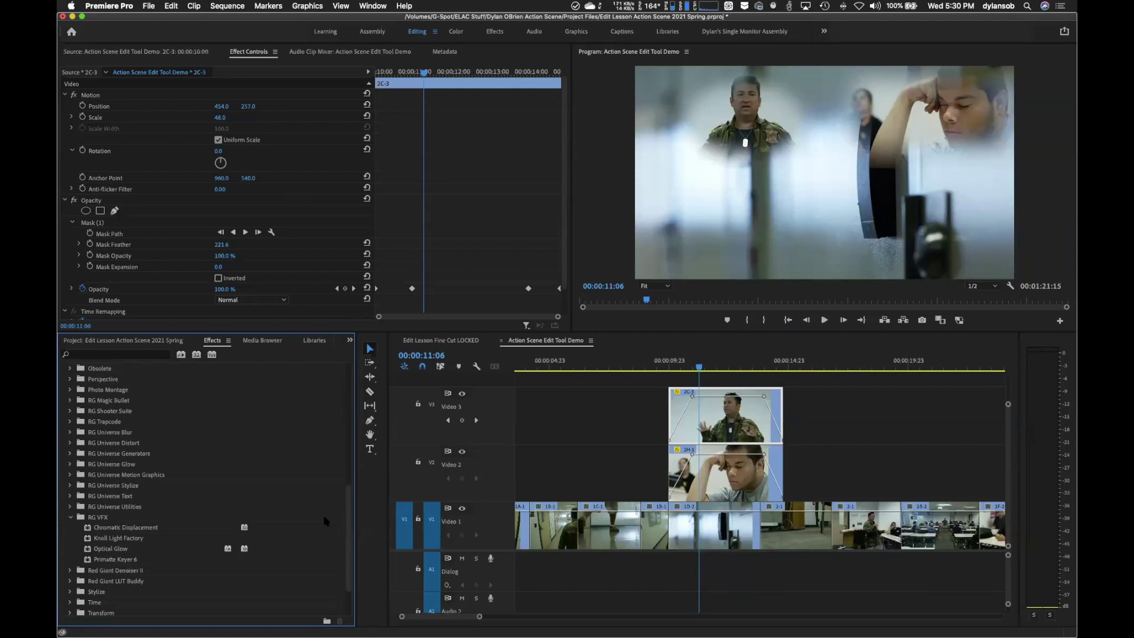
scroll(325, 521, down, 3)
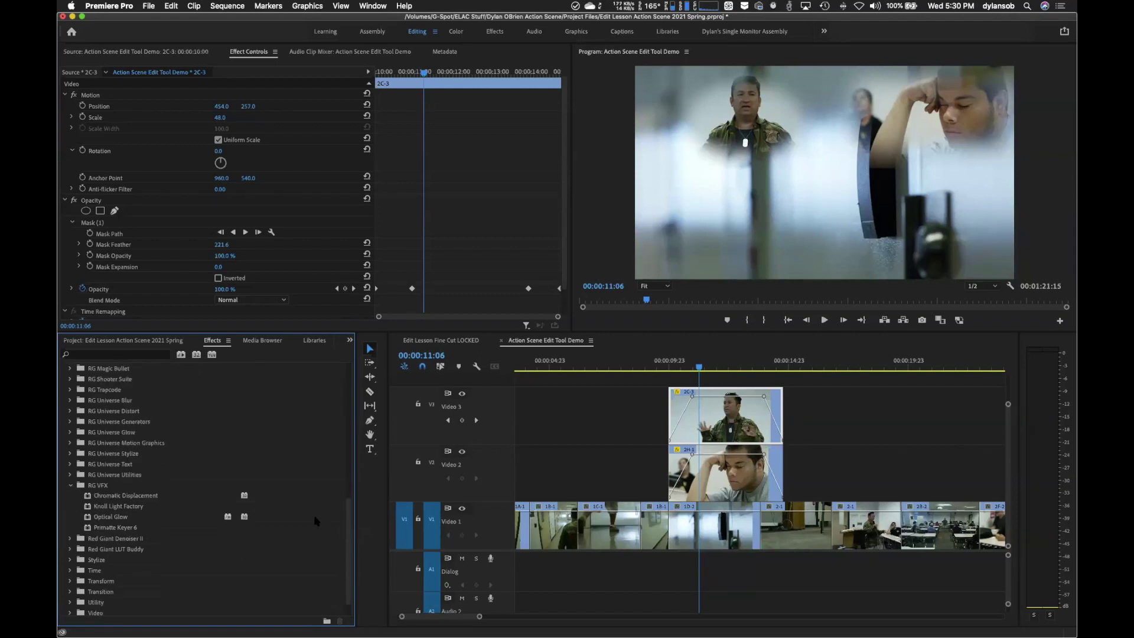
click(71, 485)
scroll(71, 487, up, 10)
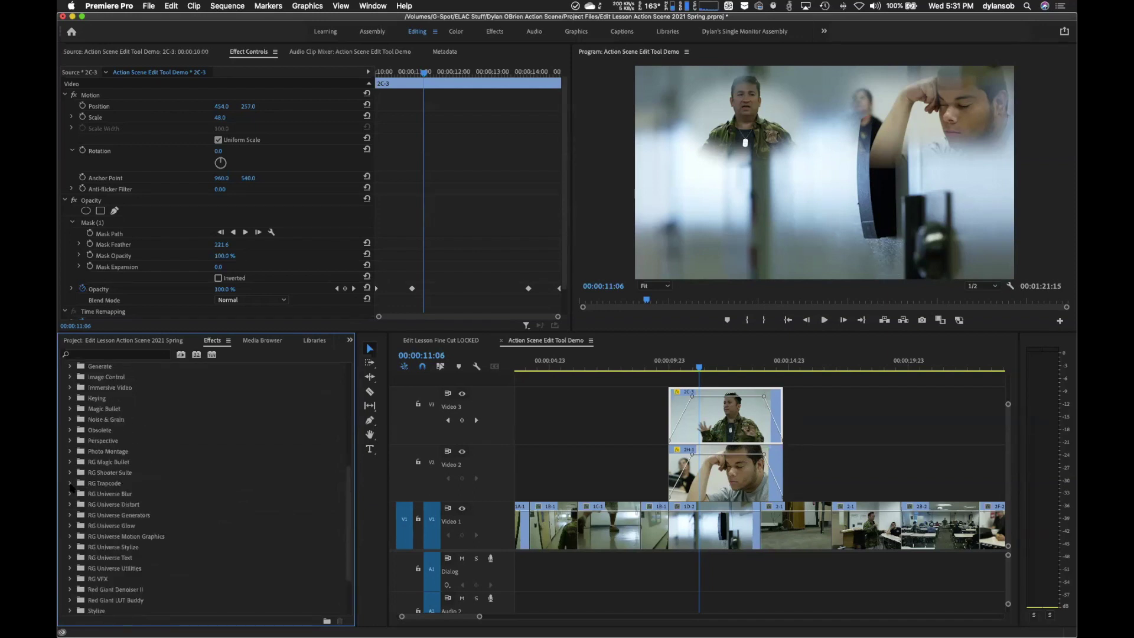
scroll(71, 488, up, 1)
click(64, 413)
- Search the effects library for "chroma" and "chromakey", look over the "chroma" matches and clear the search
click(108, 355)
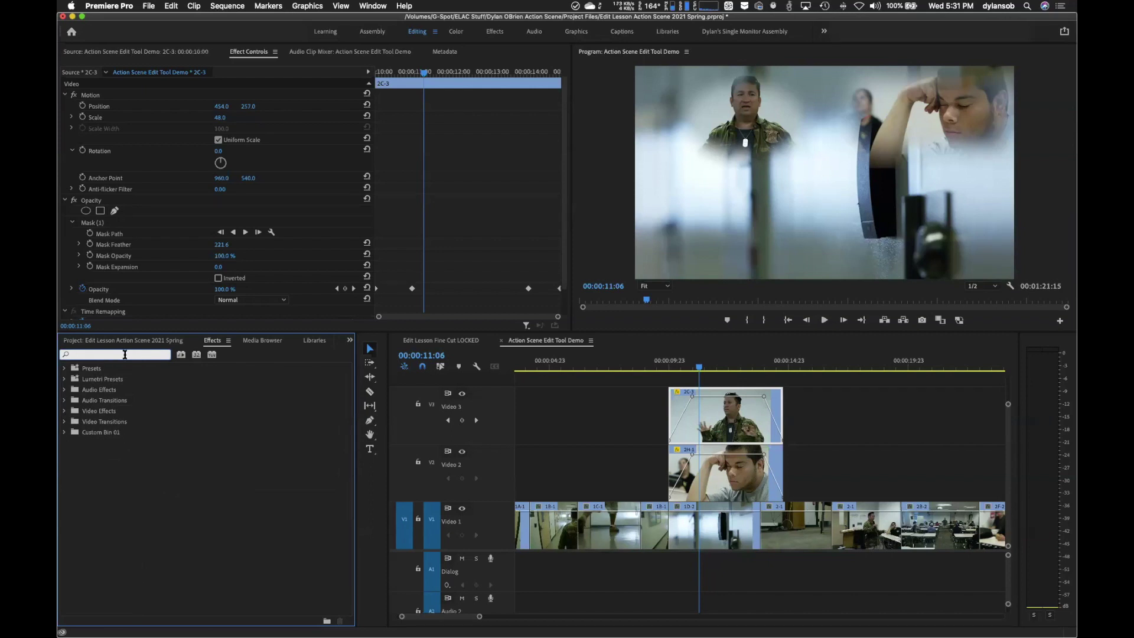
text(chroma)
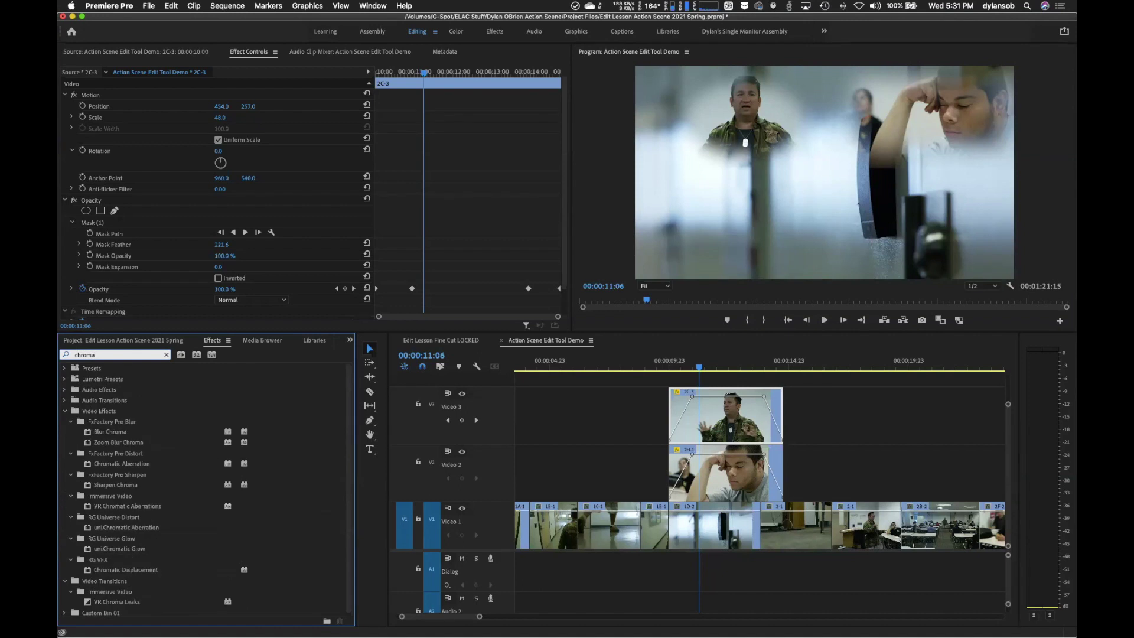
text(key)
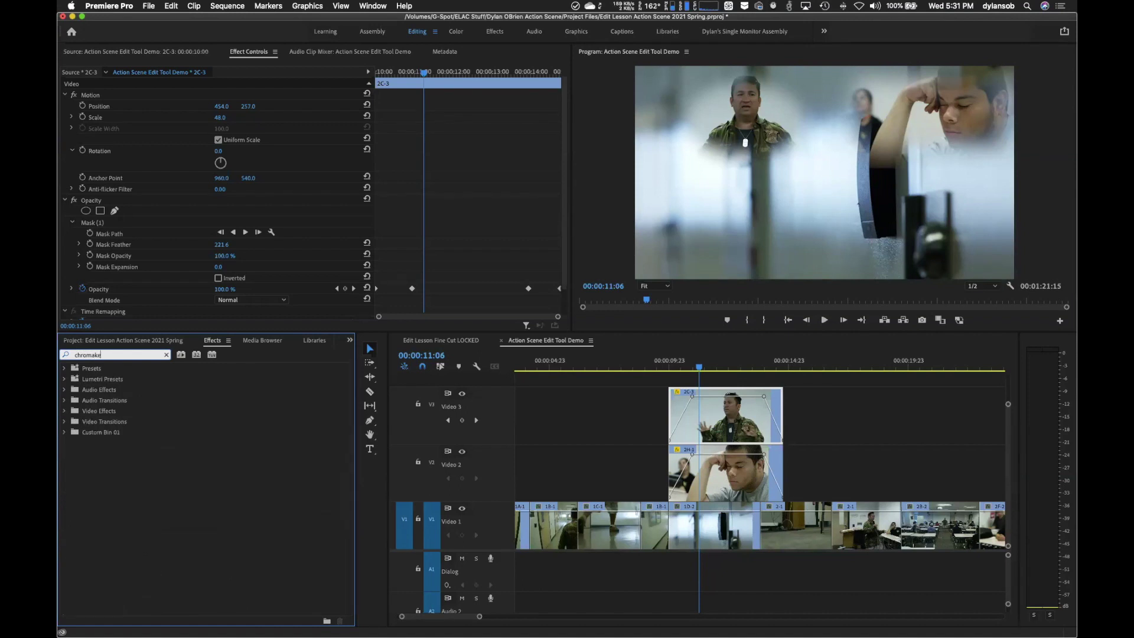
key(BackSpace)
key(BackSpace)
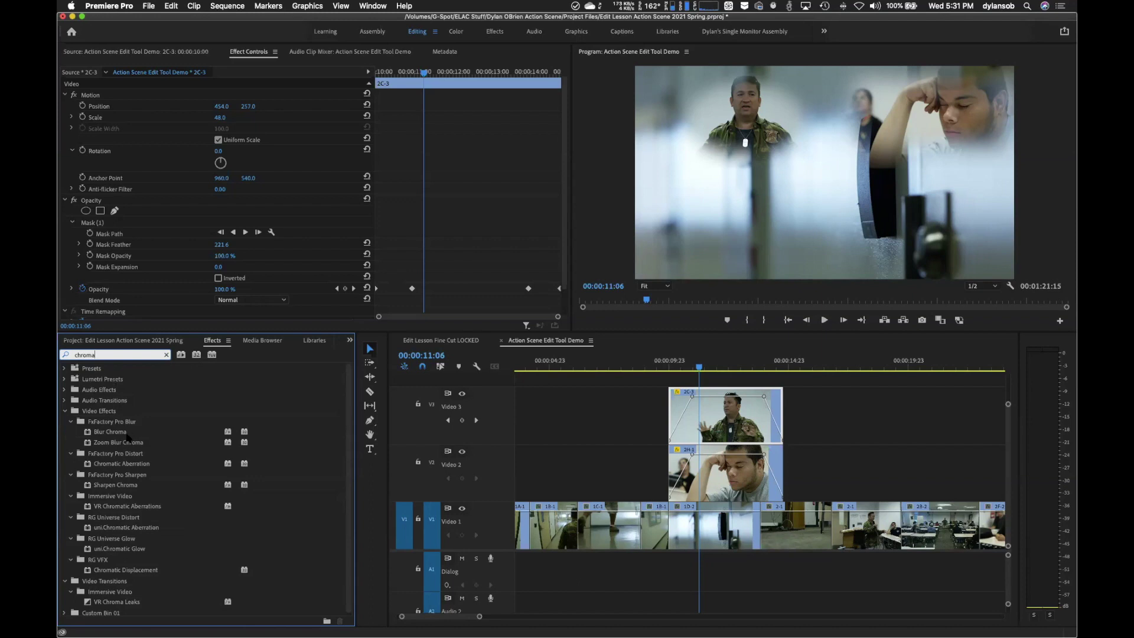
scroll(132, 435, down, 1)
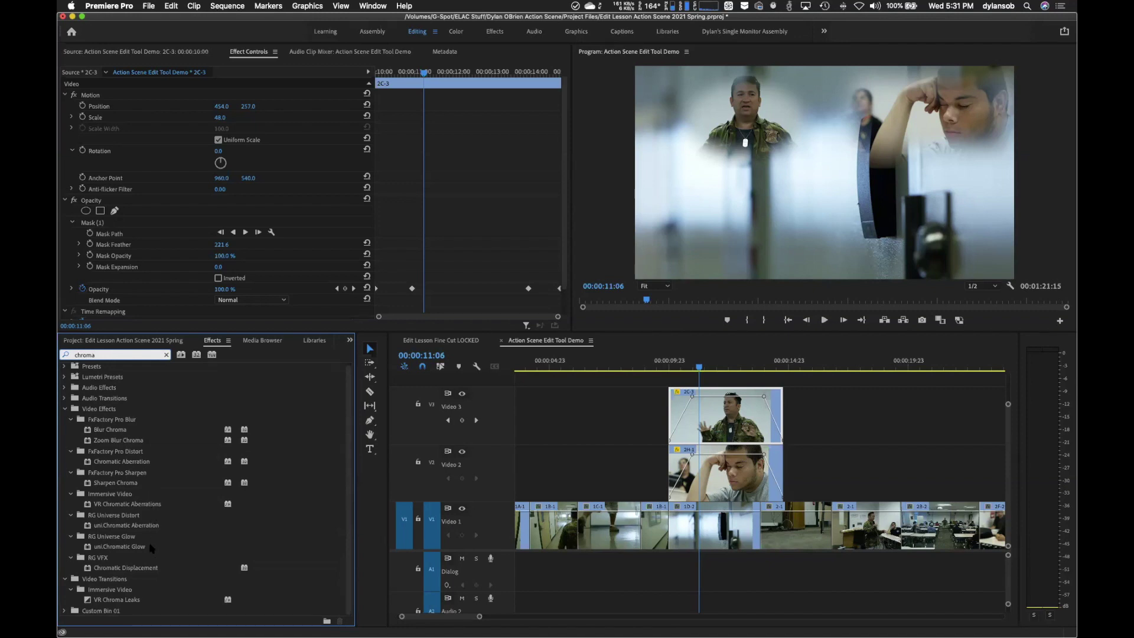
scroll(150, 546, up, 1)
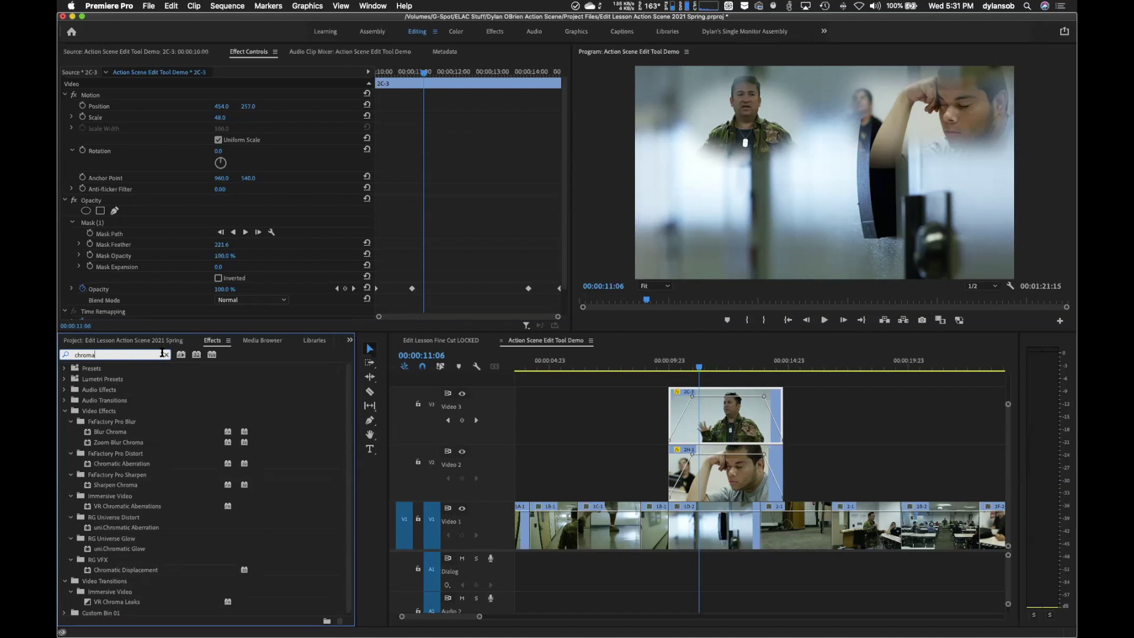
click(167, 354)
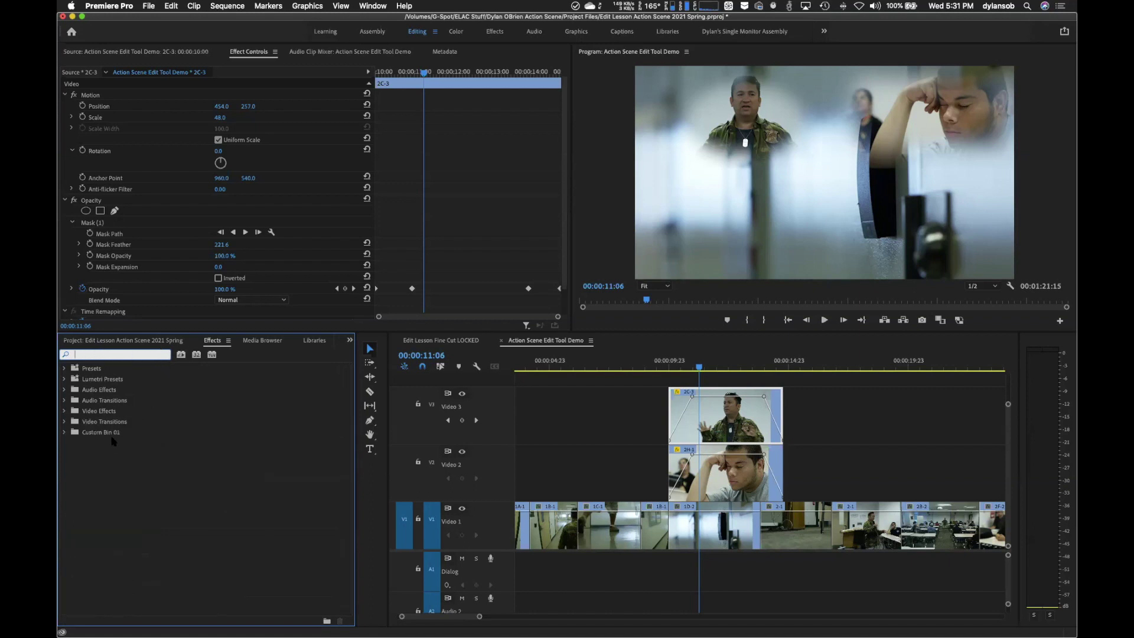
- Find the Keying category under Video Effects and expand it to examine its effects
click(65, 411)
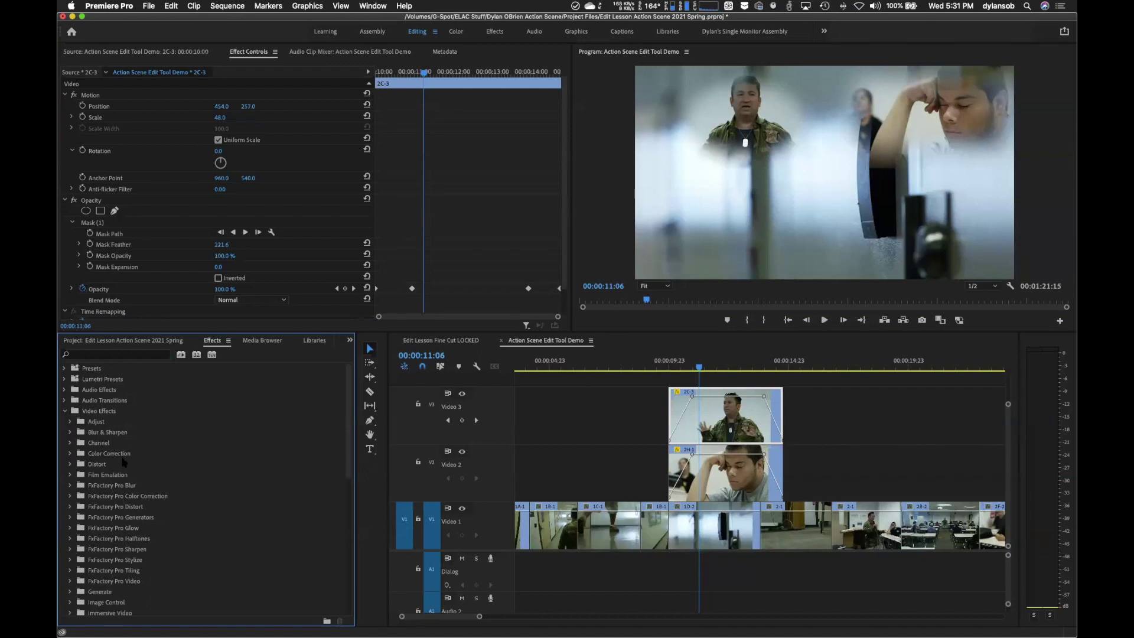
scroll(130, 474, down, 5)
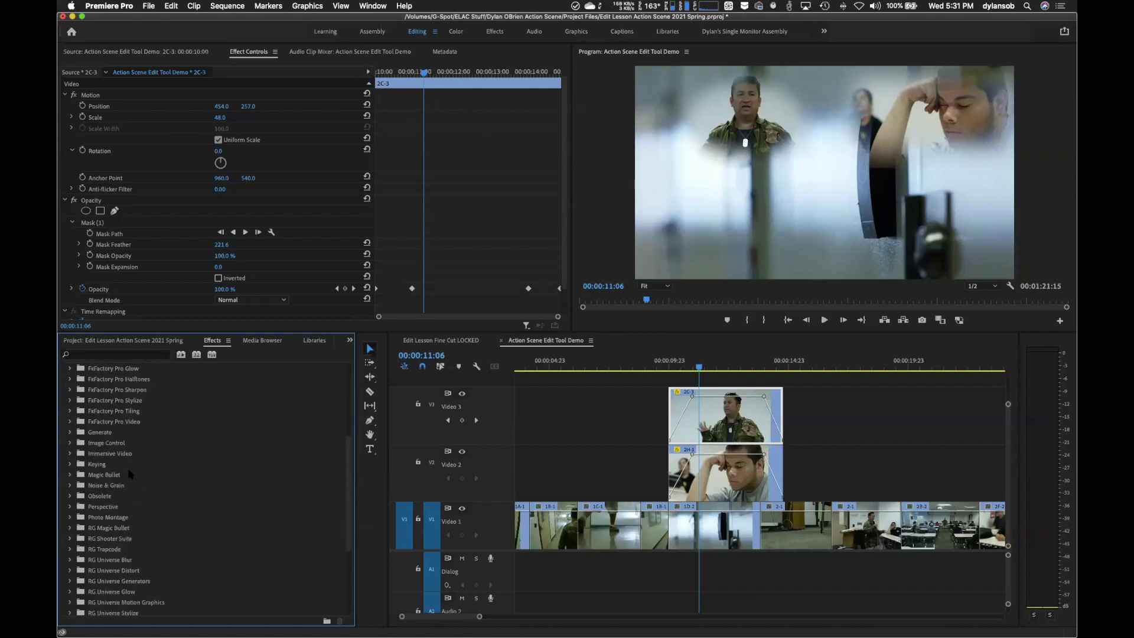
scroll(130, 475, down, 1)
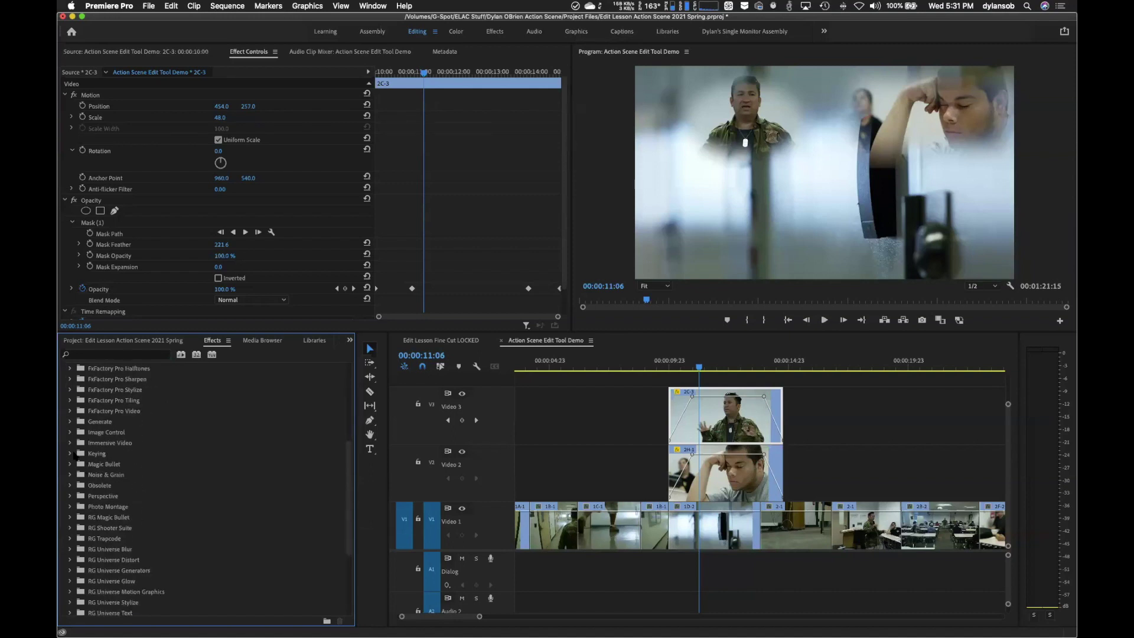
click(69, 454)
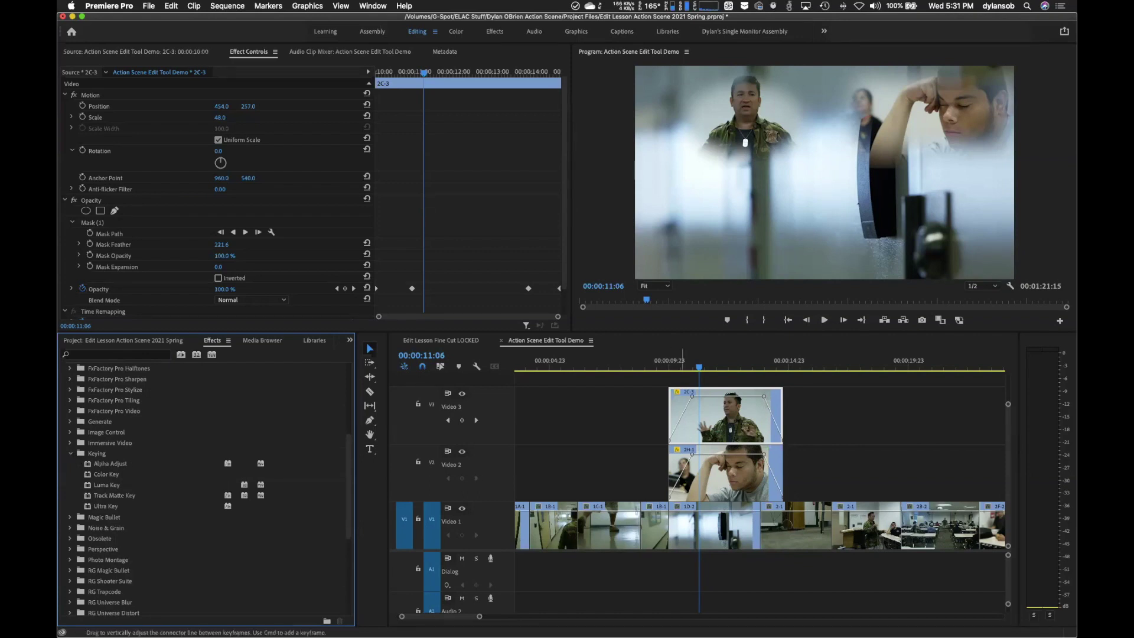
- Cut the opacity mask from clip 2C-3 on Video 3 and reset its Motion settings to full frame
click(744, 423)
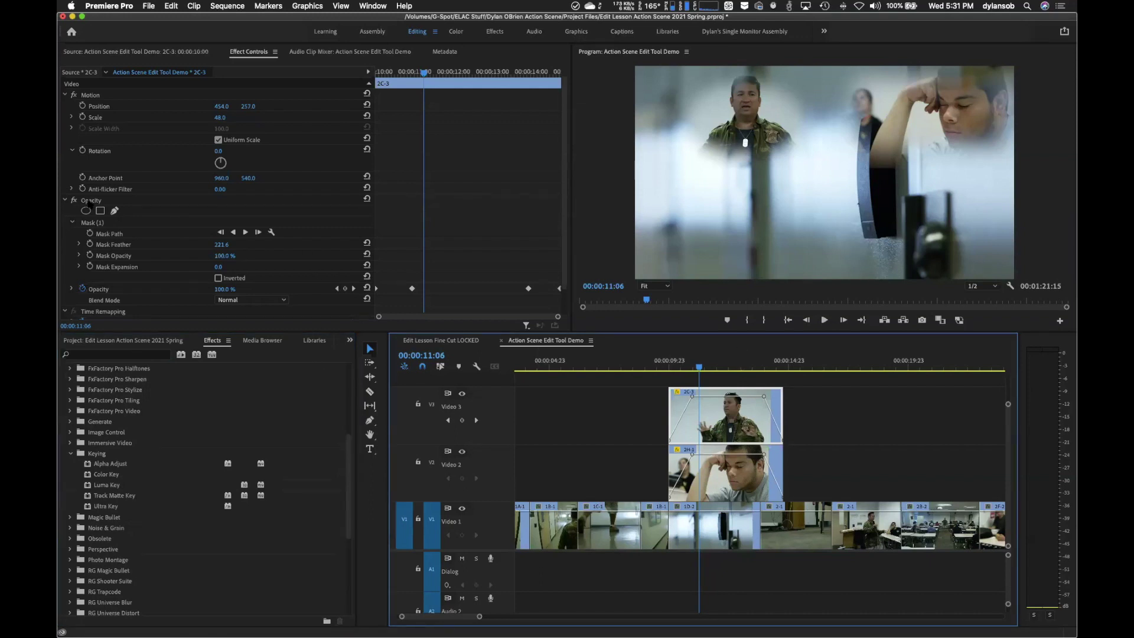
click(98, 223)
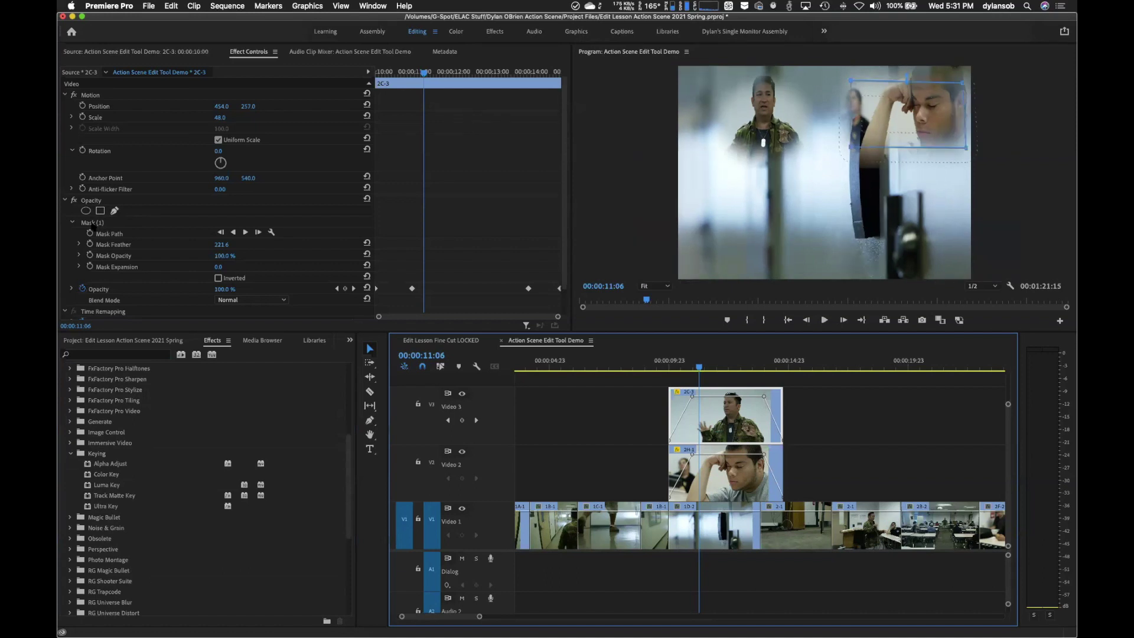
right_click(93, 224)
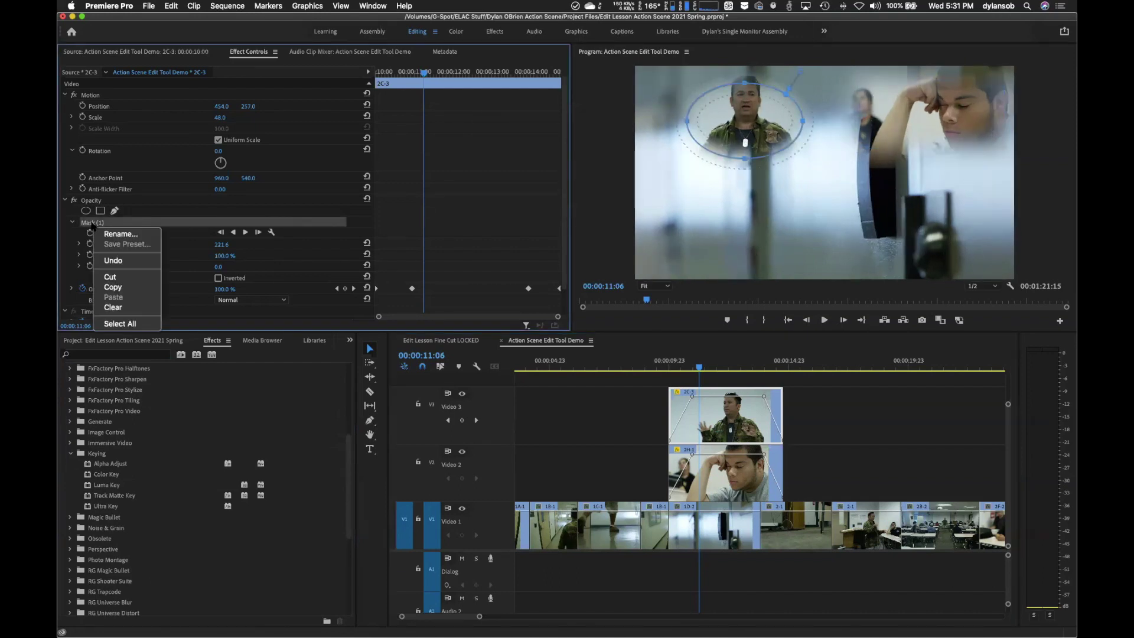
click(112, 277)
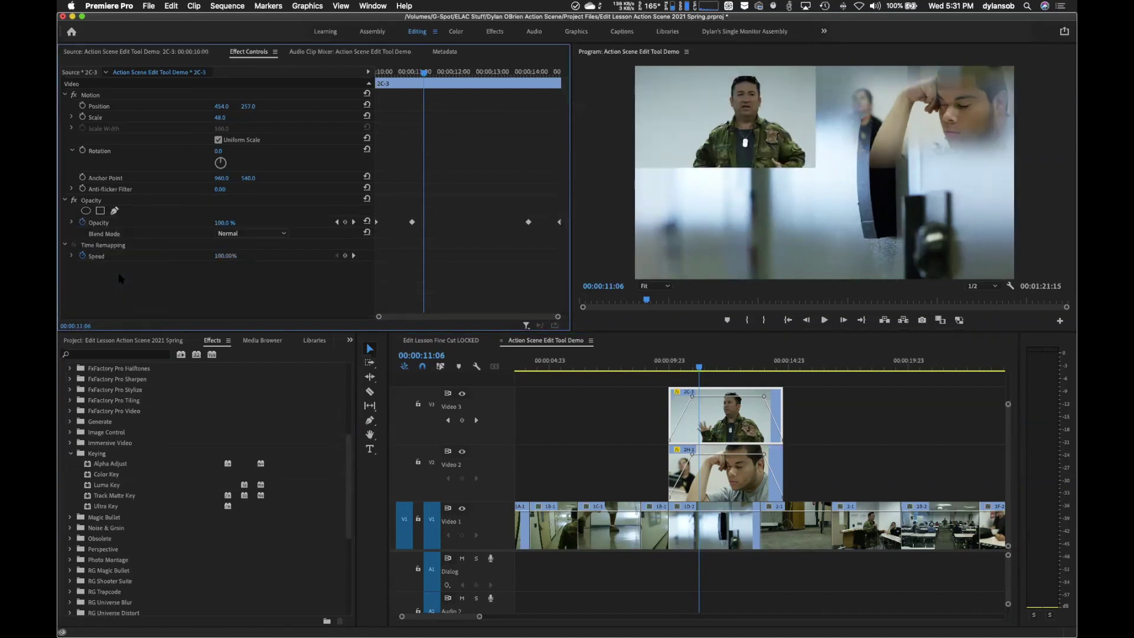
click(367, 94)
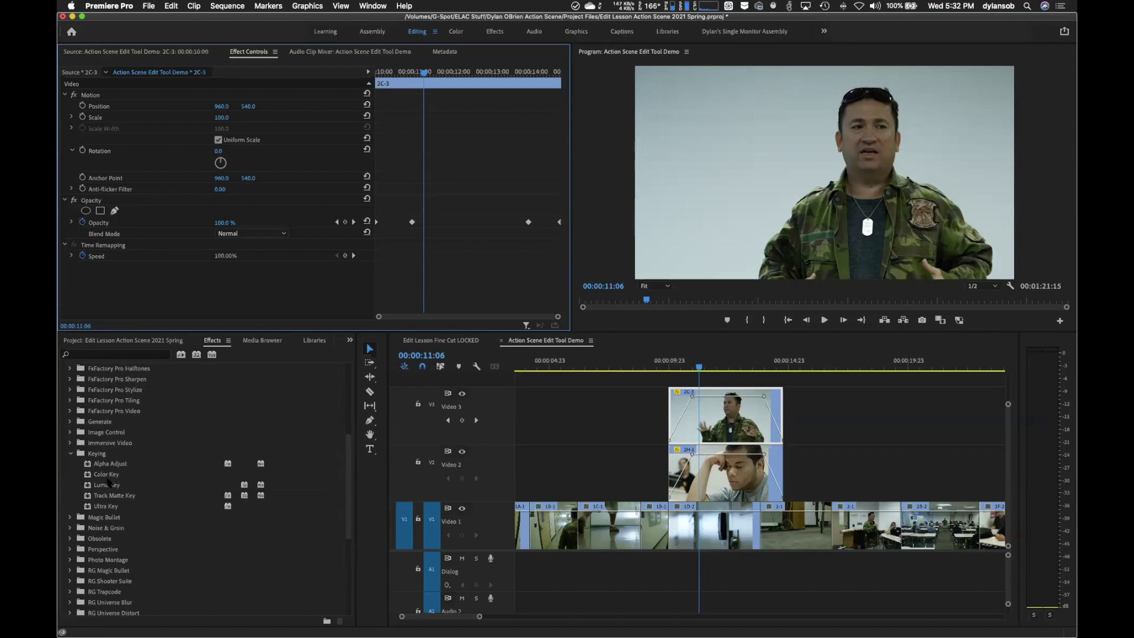
- Apply the Color Key effect to clip 2C-3 on Video 3 and sample the jacket's dark green as key color
click(87, 475)
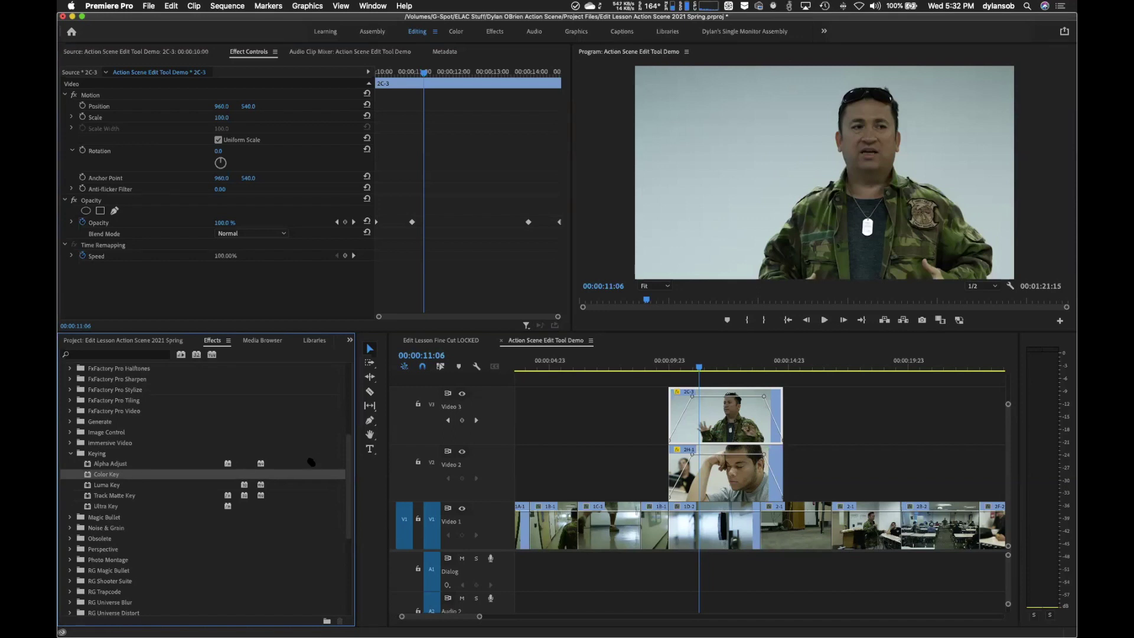
drag(321, 463, 735, 423)
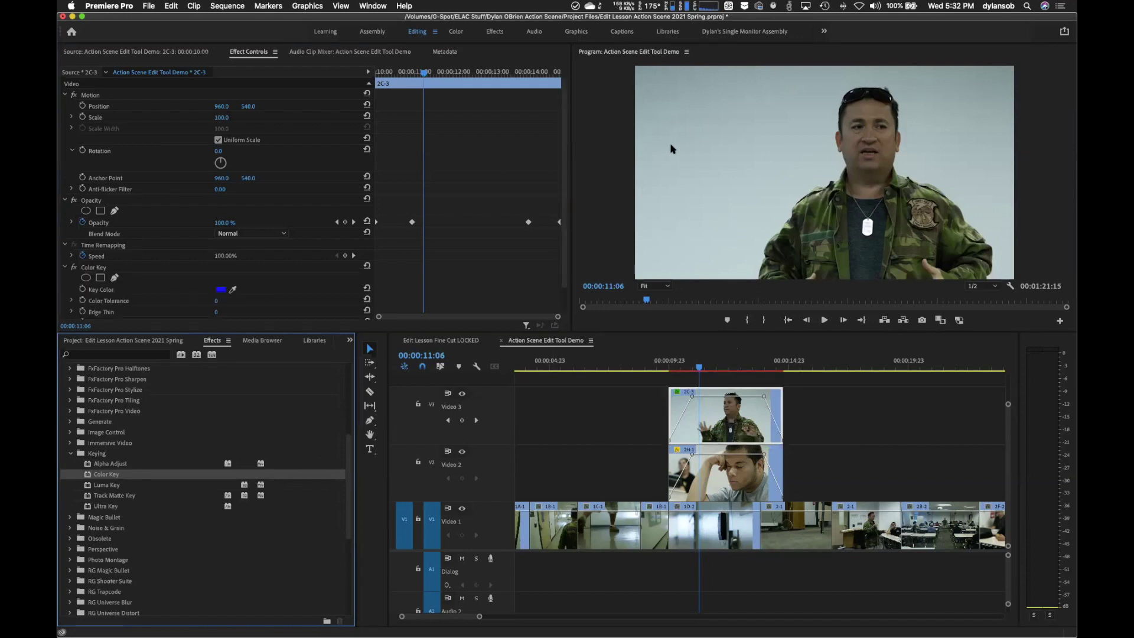
click(233, 290)
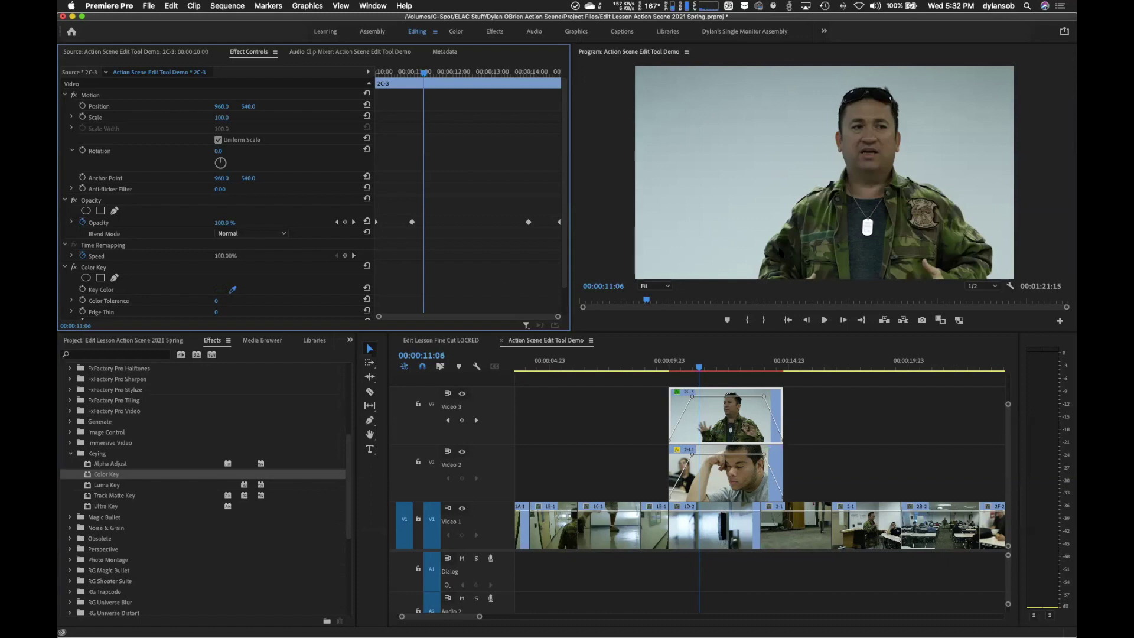
click(821, 240)
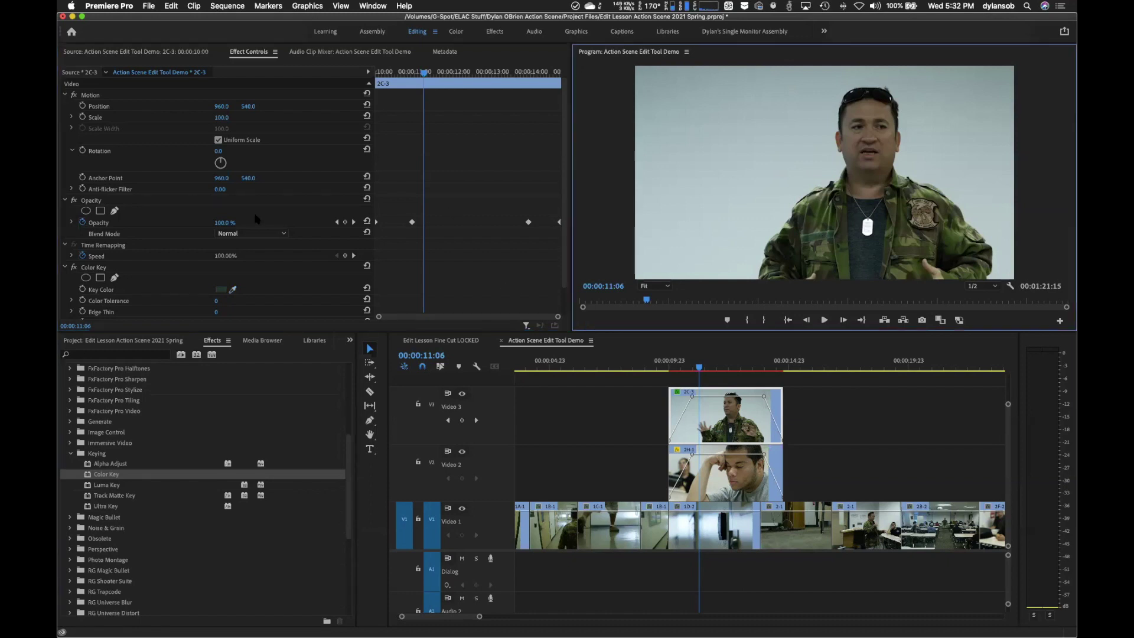
- Set the Color Key's Color Tolerance to 27 and Edge Thin to 2
scroll(257, 218, down, 1)
scroll(257, 219, down, 2)
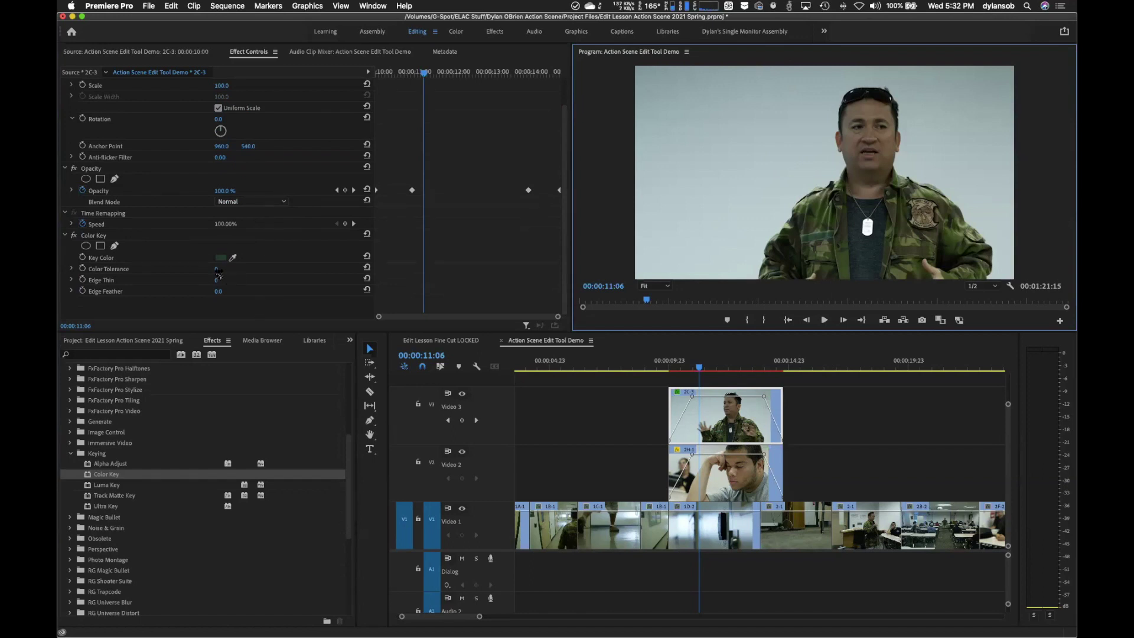
mouse_move(216, 271)
mouse_down()
mouse_move(261, 271)
mouse_move(232, 271)
mouse_up()
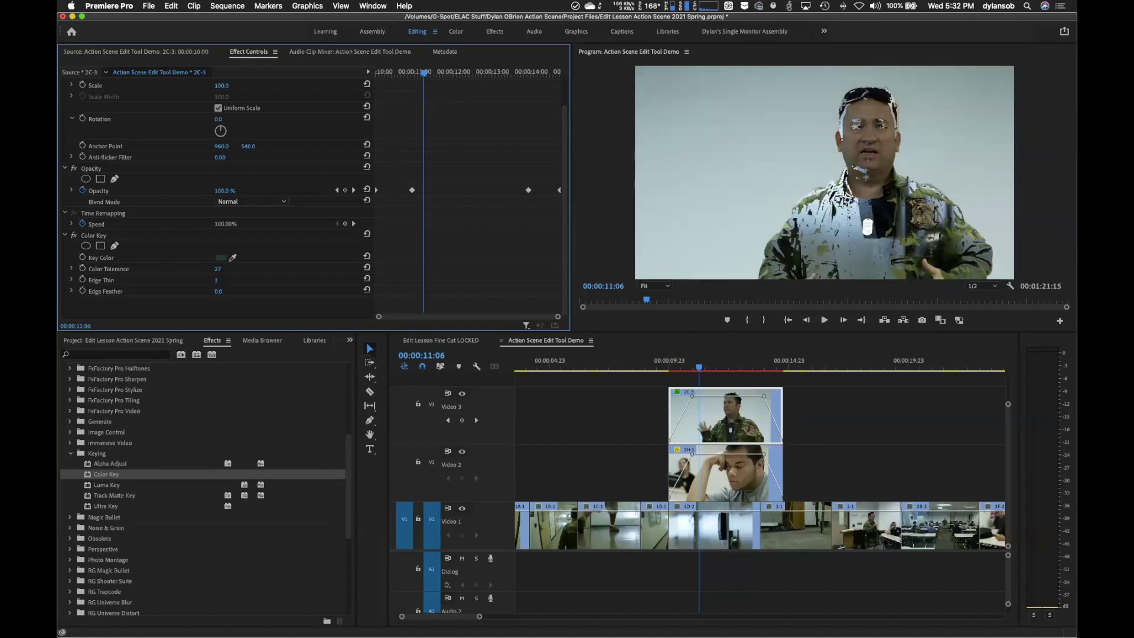
drag(216, 280, 221, 280)
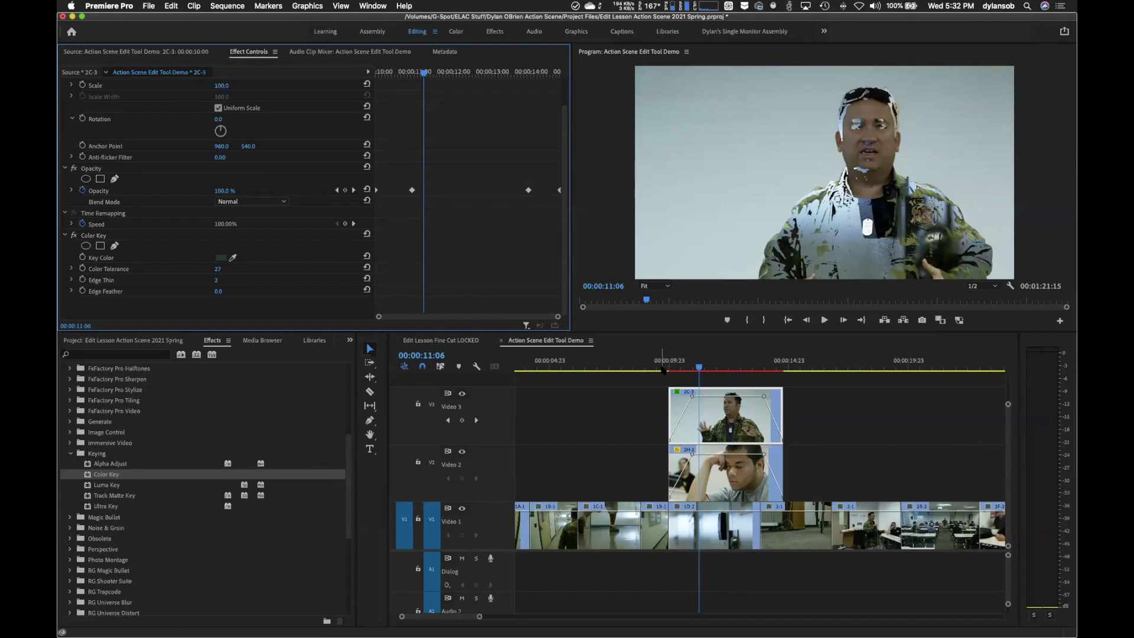
- Play back the color-keyed section from just before the layered clips, and cut the Color Key effect from clip 2C-3
click(653, 367)
key(space)
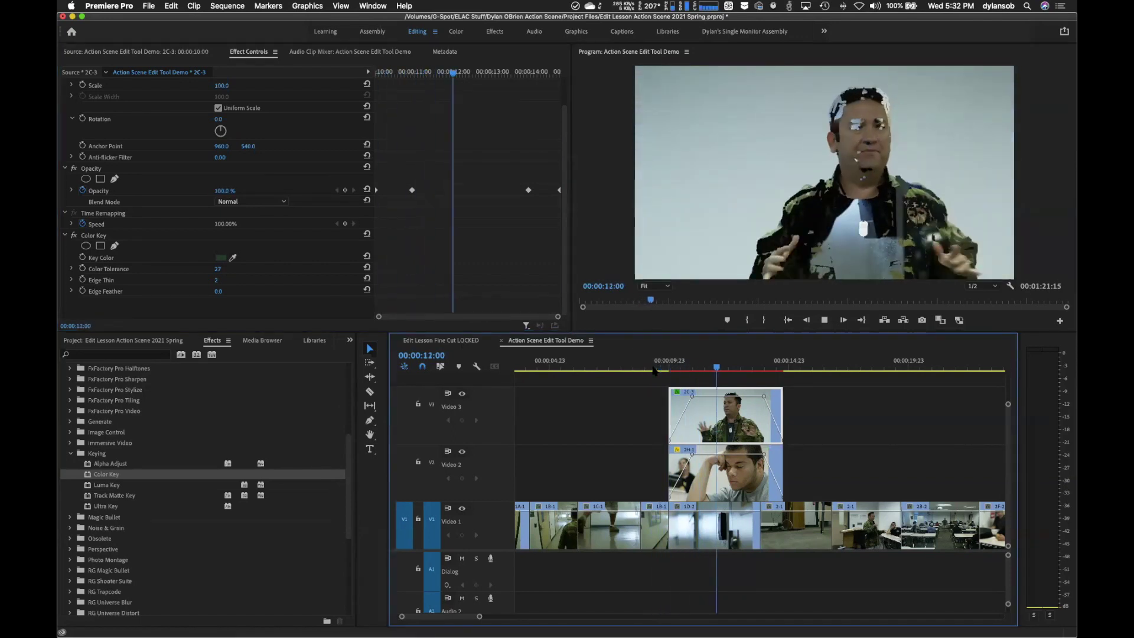
key(space)
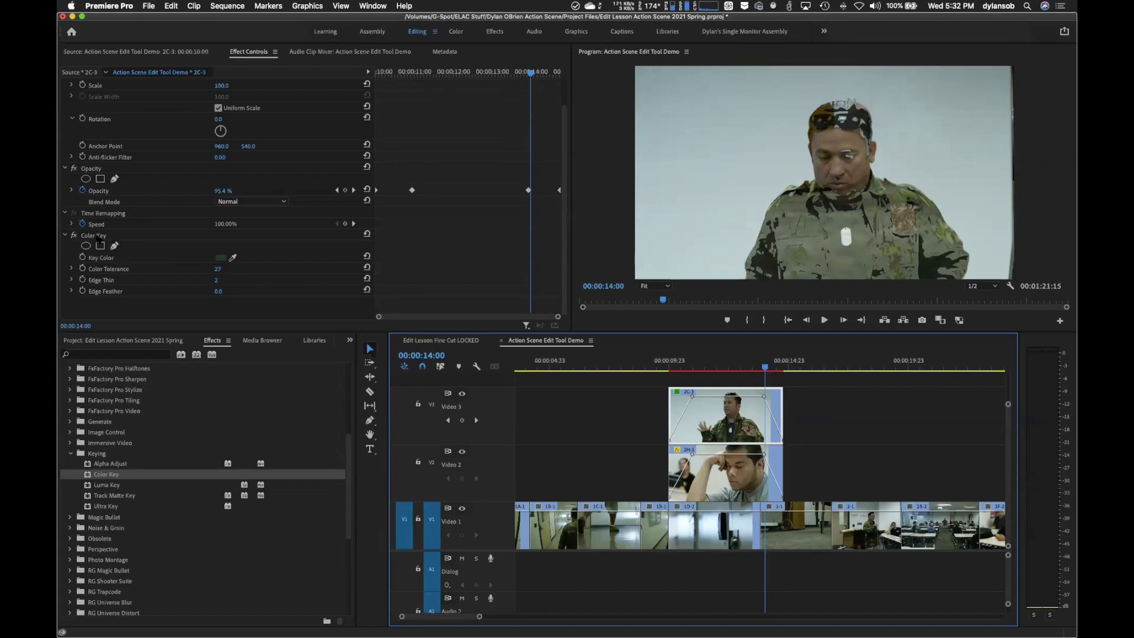
right_click(95, 238)
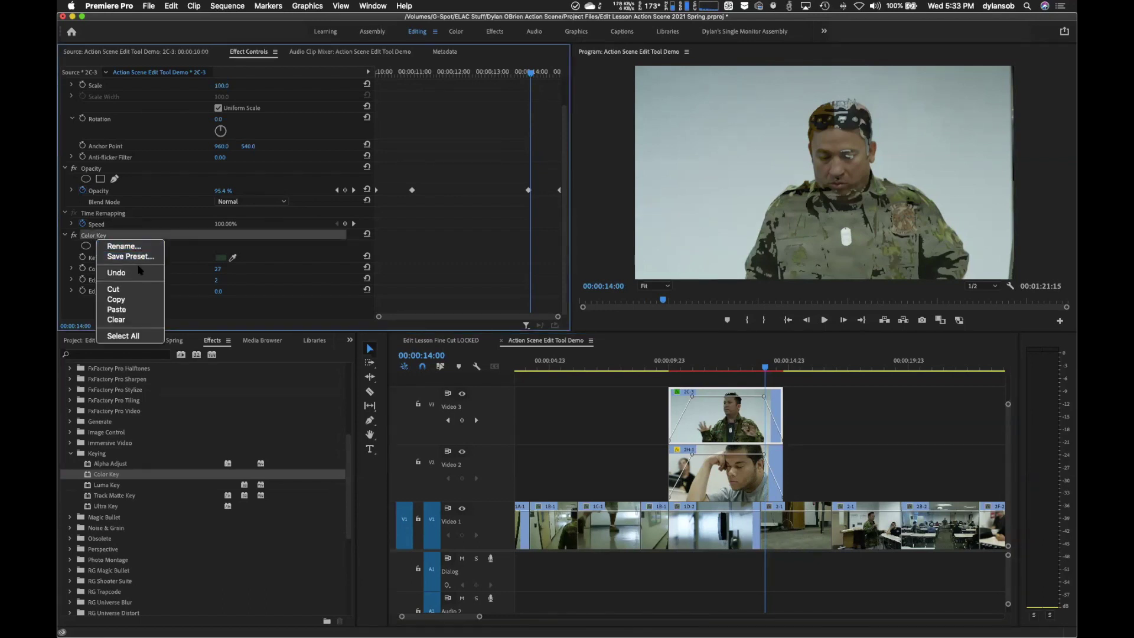
click(140, 289)
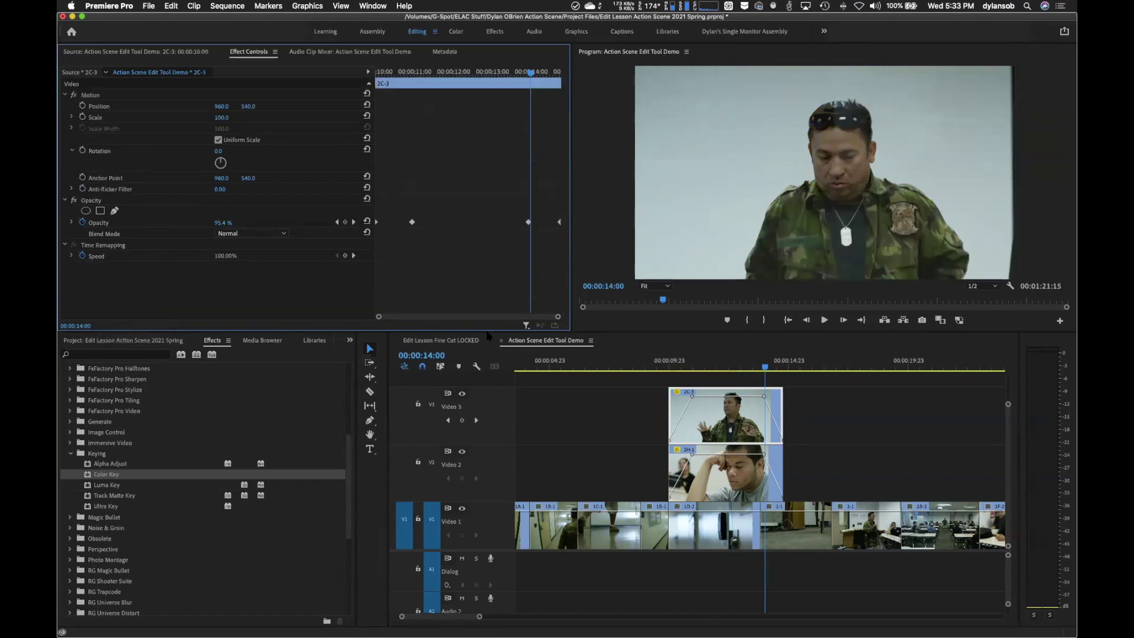
- Apply the Luma Key effect to clip 2C-3 on Video 3 with Threshold 38% and Cutoff 84%
click(95, 486)
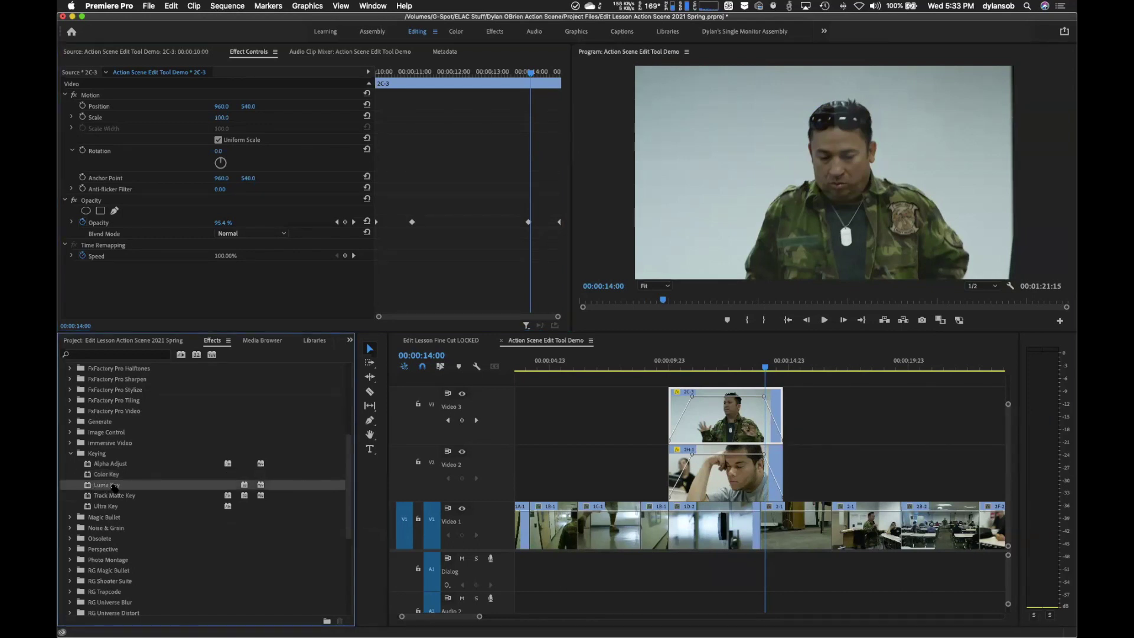
drag(269, 466, 715, 427)
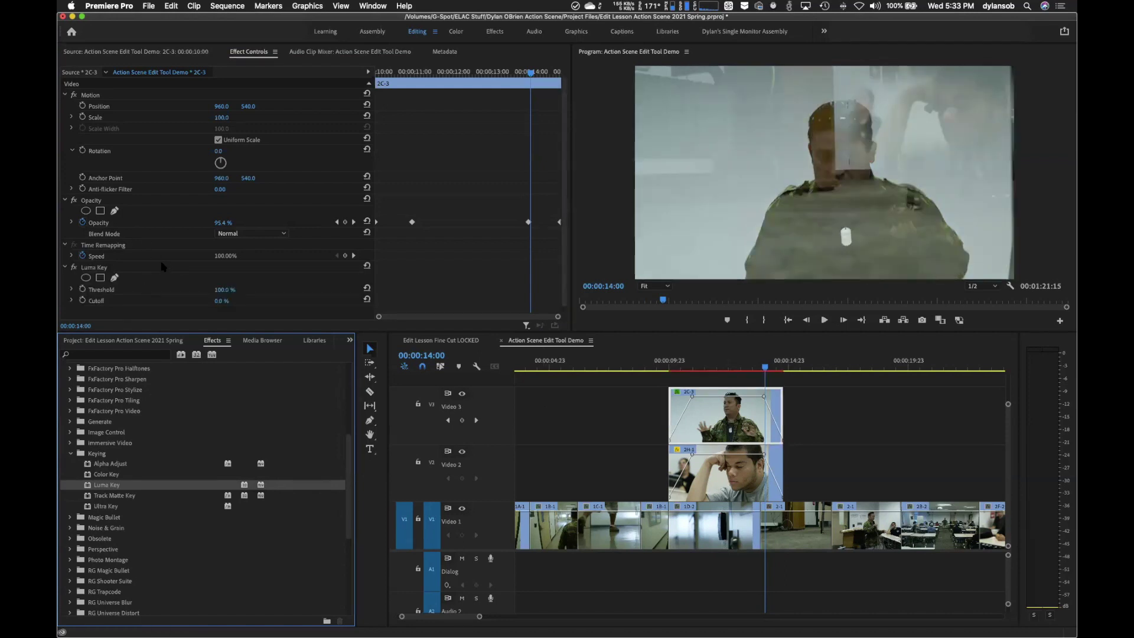
mouse_move(223, 290)
mouse_down()
mouse_move(193, 290)
mouse_move(230, 290)
mouse_up()
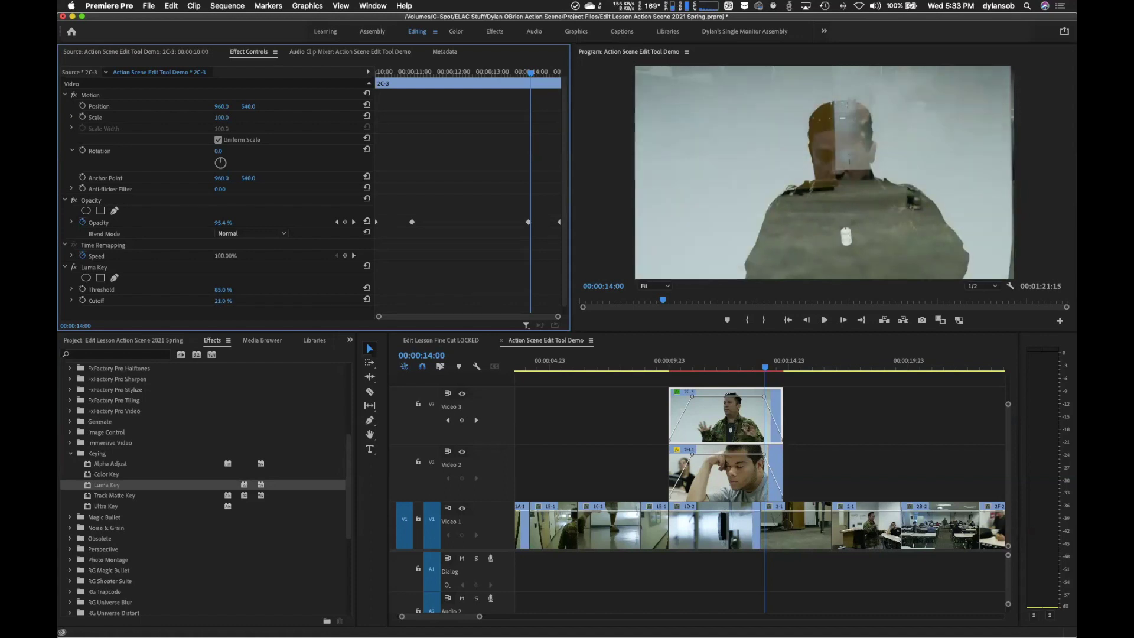
mouse_move(222, 289)
mouse_down()
mouse_move(177, 289)
mouse_move(230, 289)
mouse_up()
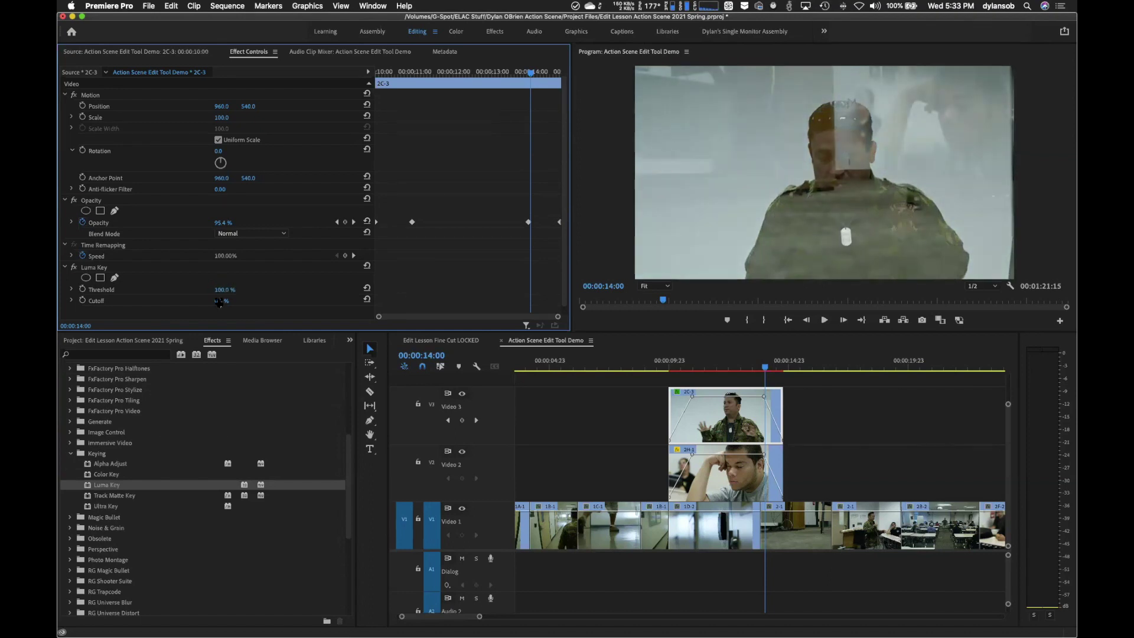
mouse_move(219, 300)
mouse_down()
mouse_move(269, 301)
mouse_move(182, 289)
mouse_move(229, 289)
mouse_up()
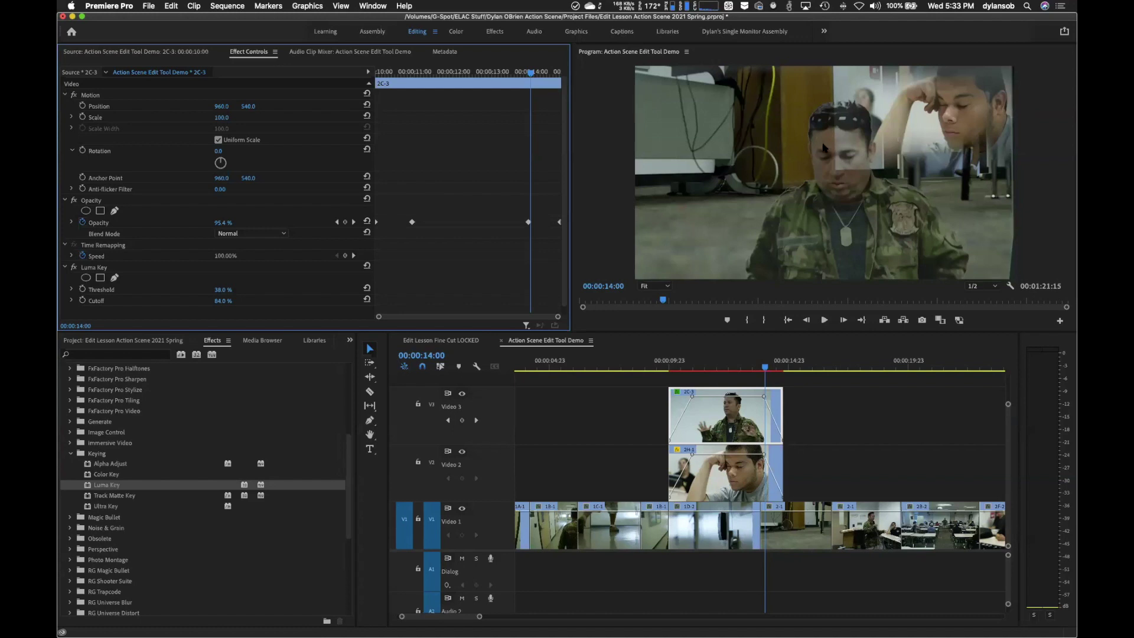
- Play back the luma-keyed section, park the playhead at 00:00:12:19 and delete the Luma Key effect from clip 2C-3
click(656, 369)
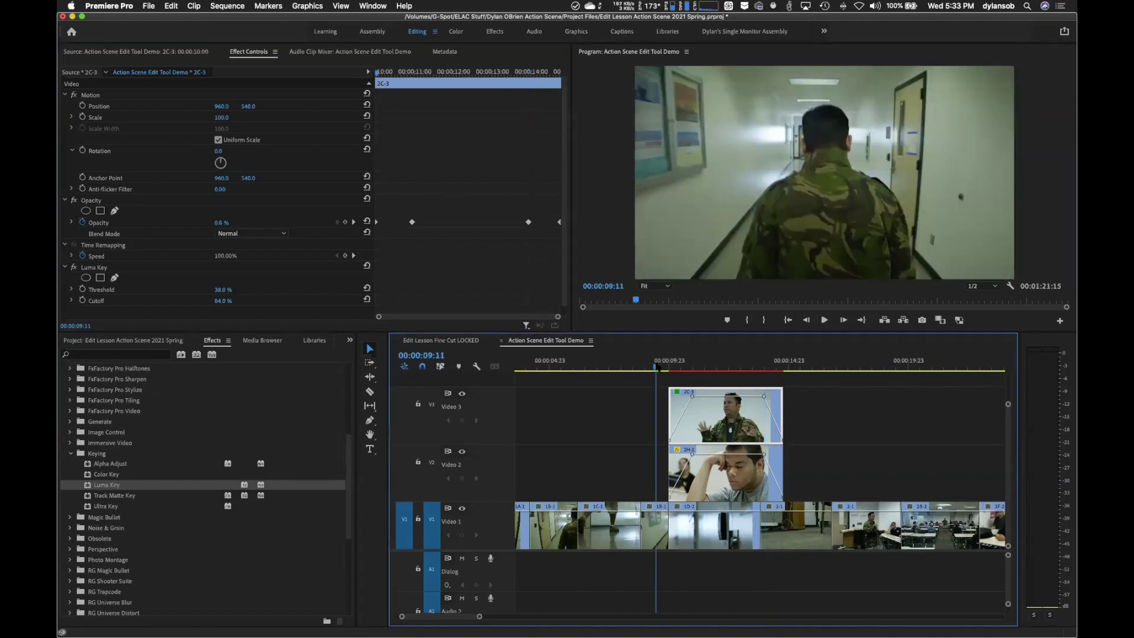
key(space)
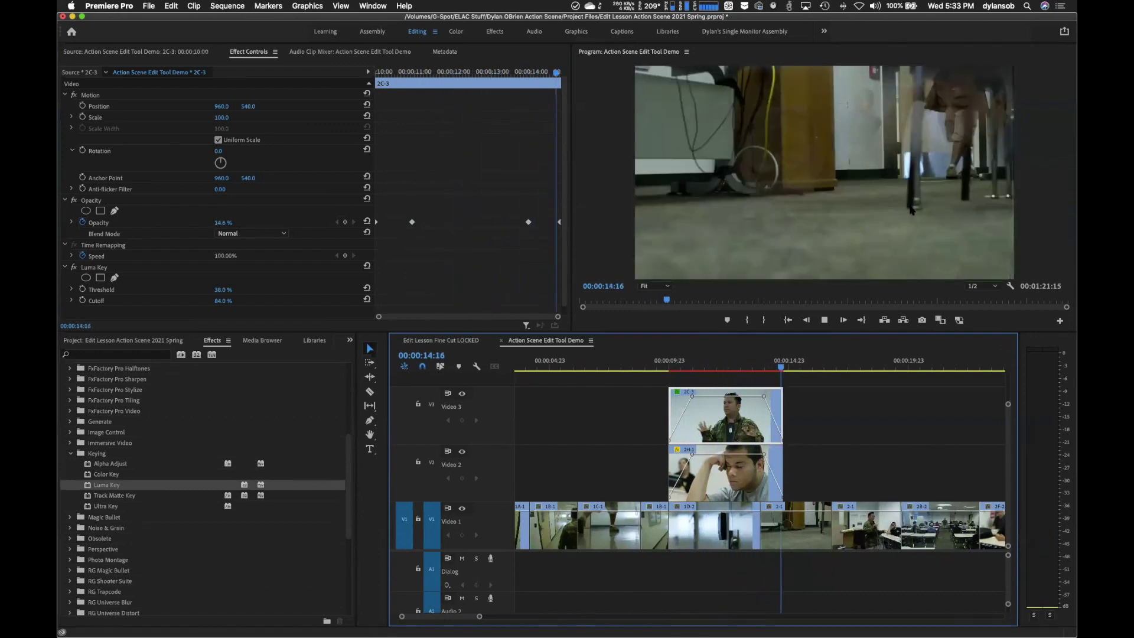
click(737, 367)
mouse_move(737, 367)
mouse_down()
mouse_move(662, 367)
mouse_move(737, 359)
mouse_up()
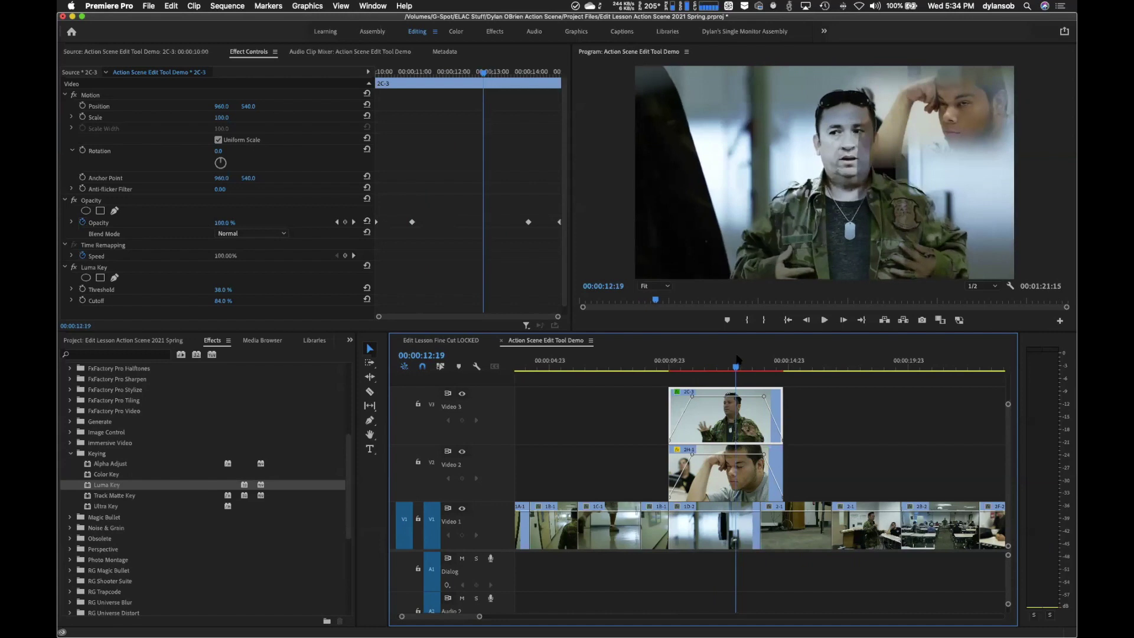
click(153, 268)
key(Delete)
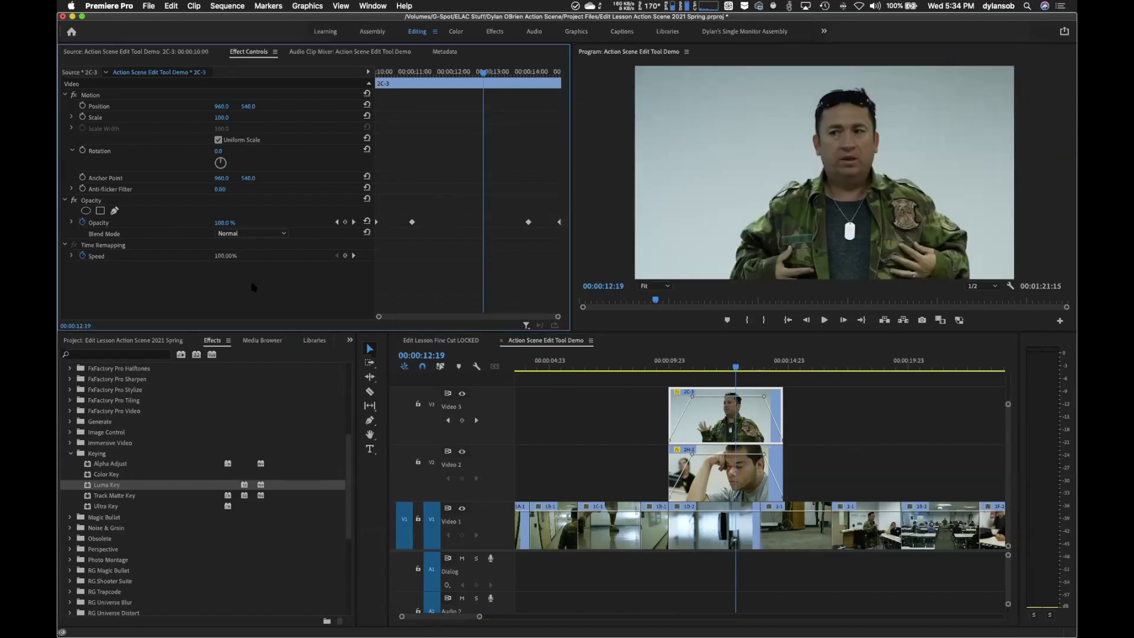